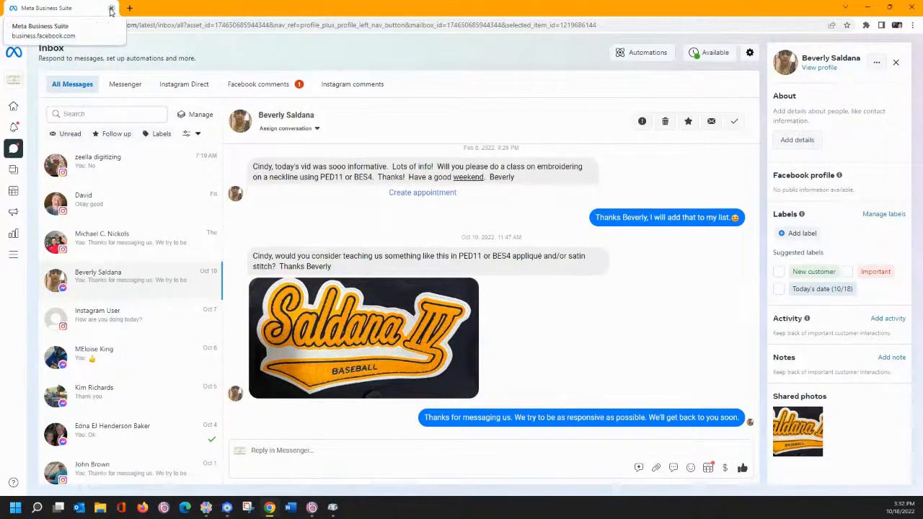
# - Close the Meta Business Suite inbox and bring Brother CanvasWorkspace to the front
pyautogui.click(112, 8)
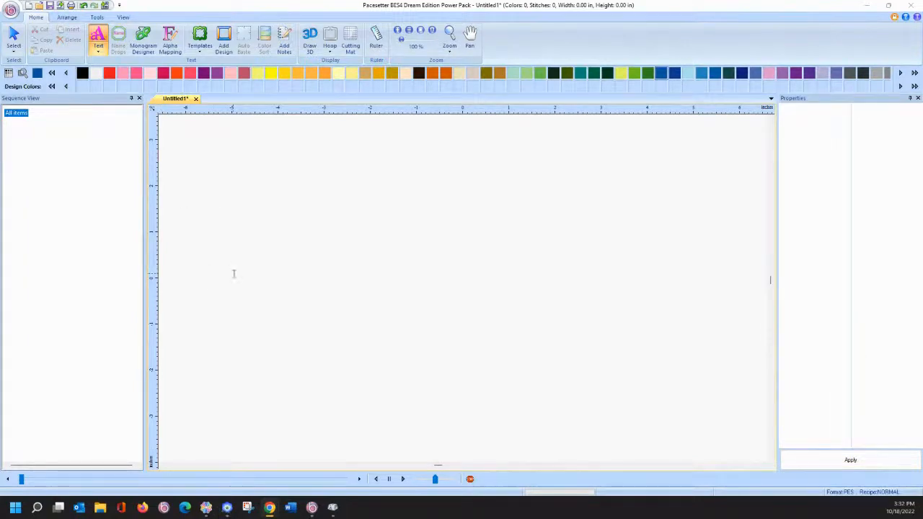
pyautogui.click(206, 508)
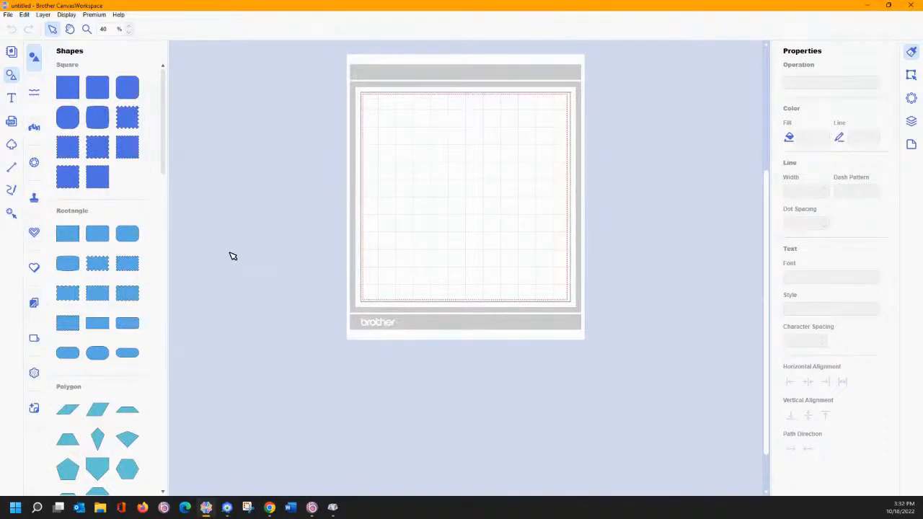
# - Add 'Saldana IV' text in Antique Oakland Bold on the mat, then enlarge it and stretch it taller
pyautogui.click(12, 98)
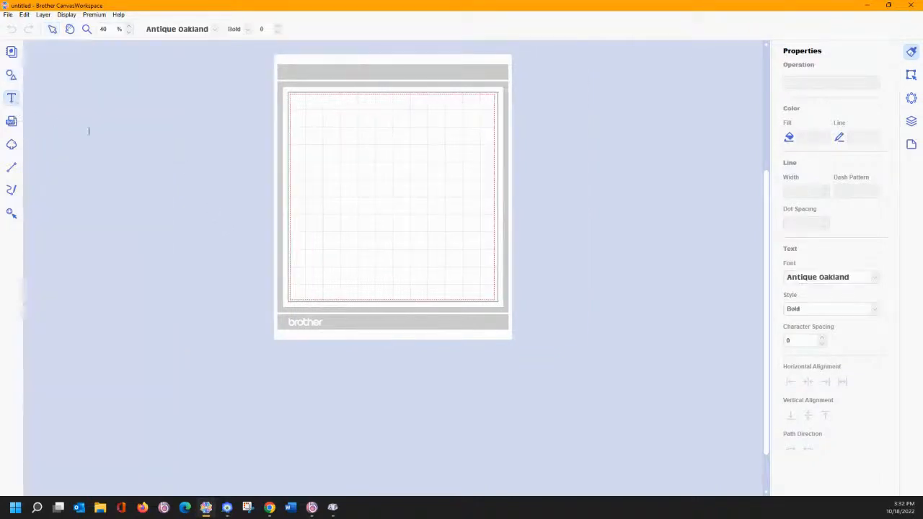
pyautogui.click(321, 185)
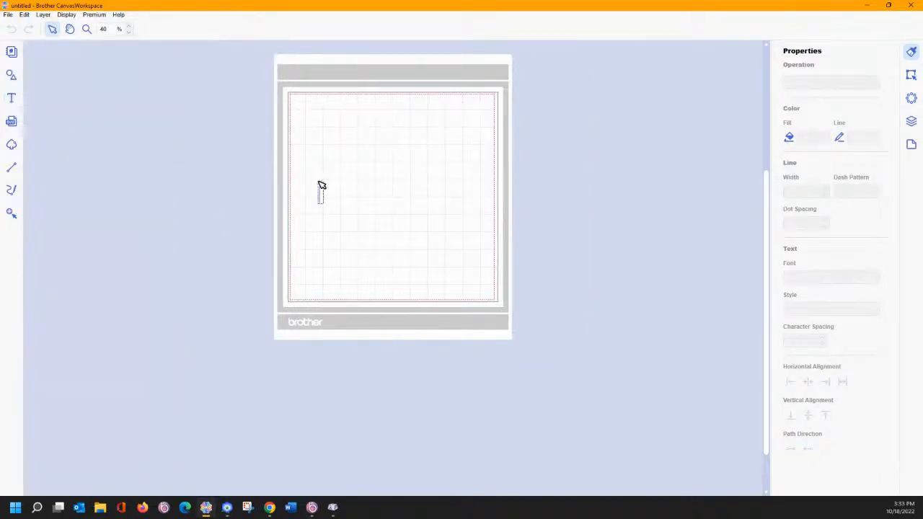
pyautogui.write('Sald')
pyautogui.press('BackSpace')
pyautogui.write('dana M')
pyautogui.press('Escape')
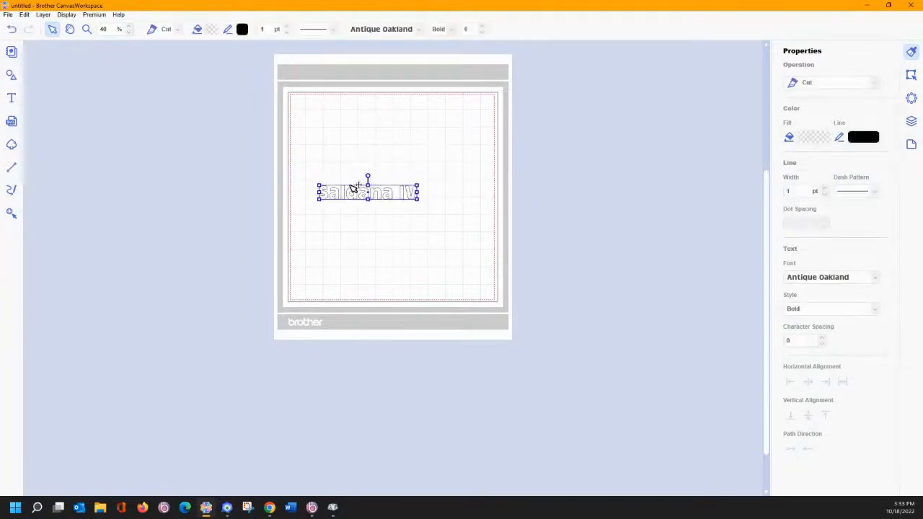
pyautogui.moveTo(417, 200); pyautogui.dragTo(473, 242)
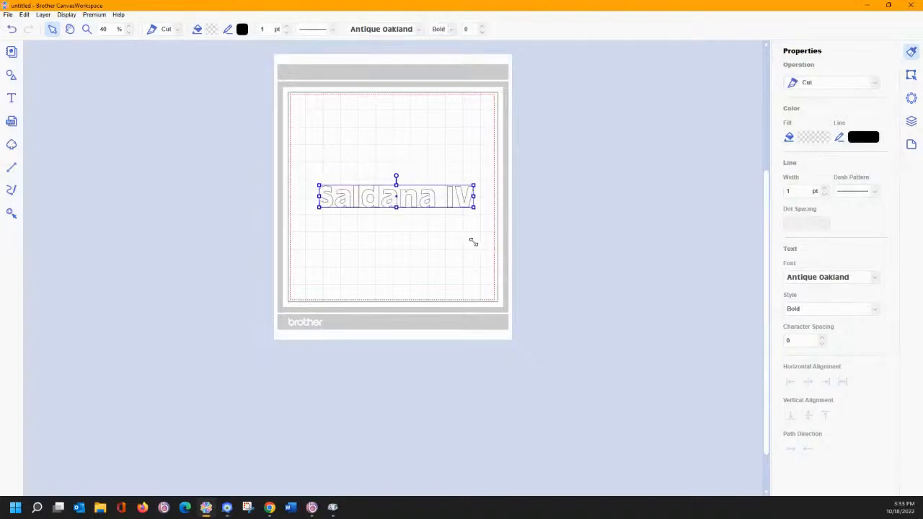
pyautogui.moveTo(395, 186); pyautogui.dragTo(395, 177)
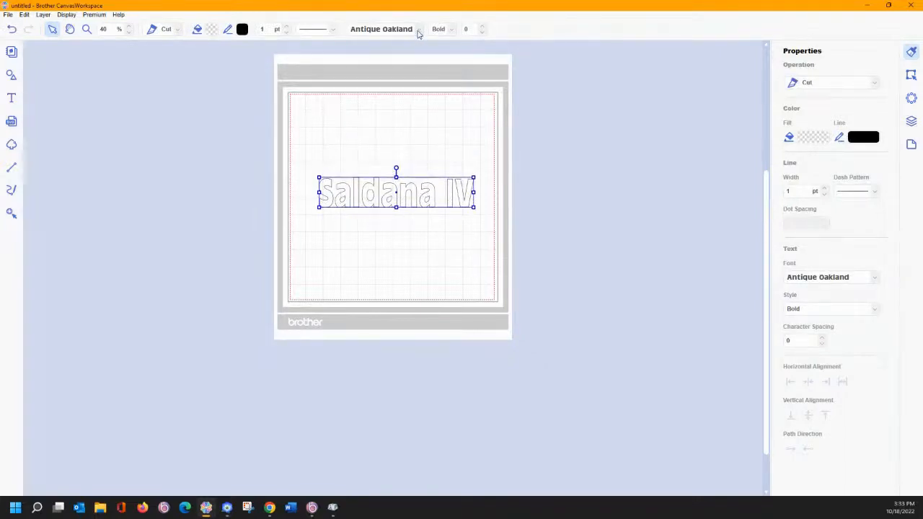
# - Switch the Saldana IV lettering from Antique Oakland to the Roots font
pyautogui.click(418, 32)
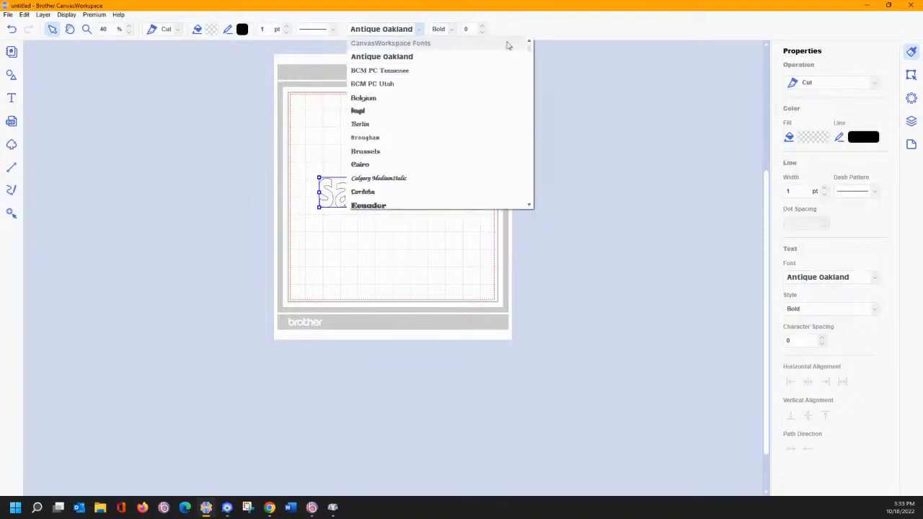
pyautogui.moveTo(530, 52); pyautogui.dragTo(527, 176)
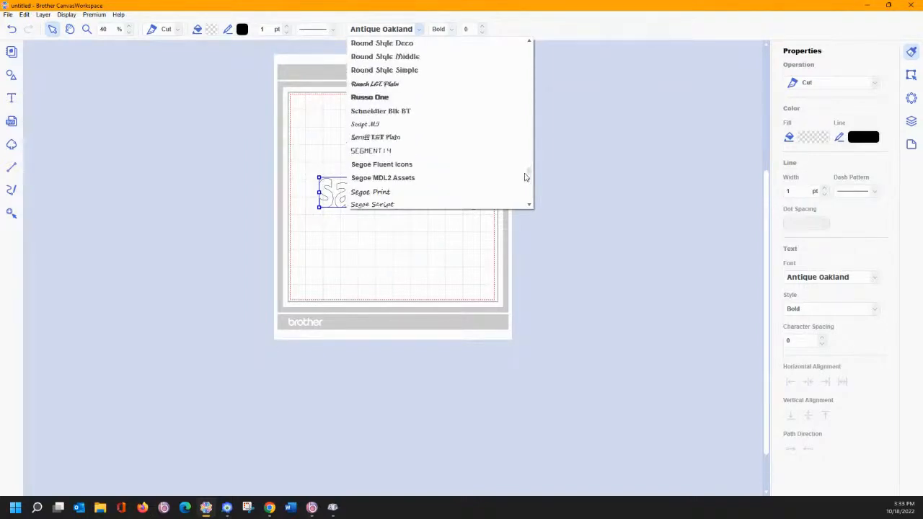
pyautogui.scroll(4, 525, 175)
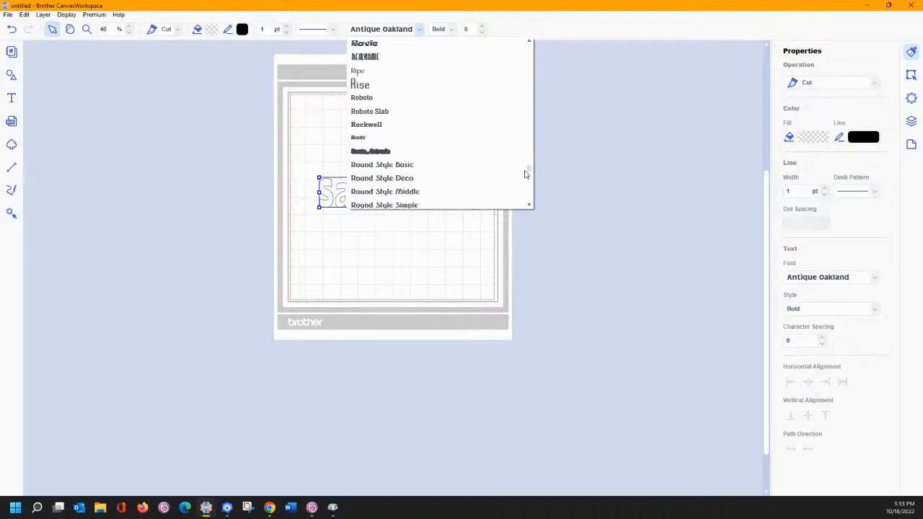
pyautogui.click(378, 165)
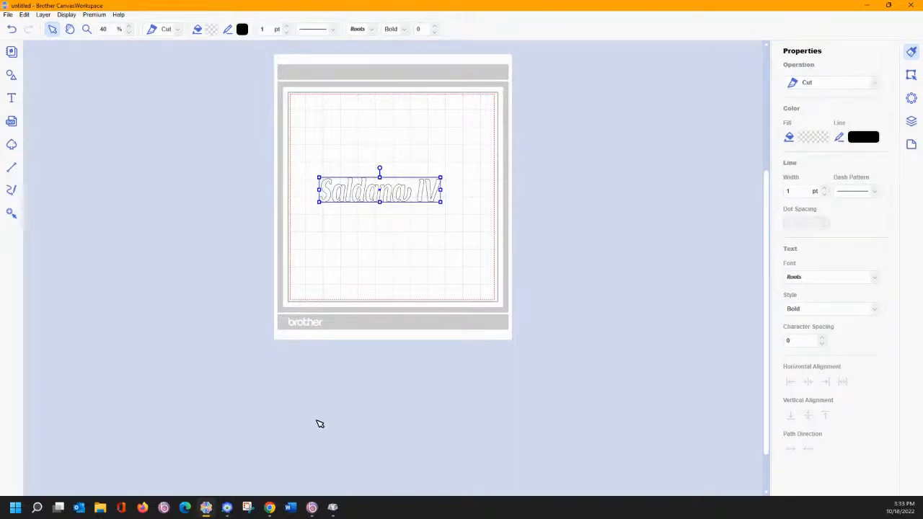
pyautogui.moveTo(38, 509)
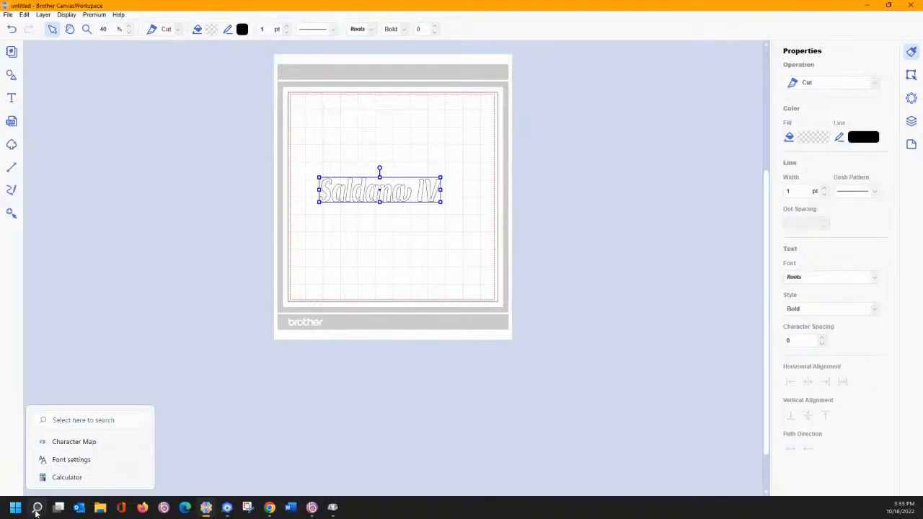
# - Search Windows for 'char' and launch Character Map
pyautogui.click(37, 509)
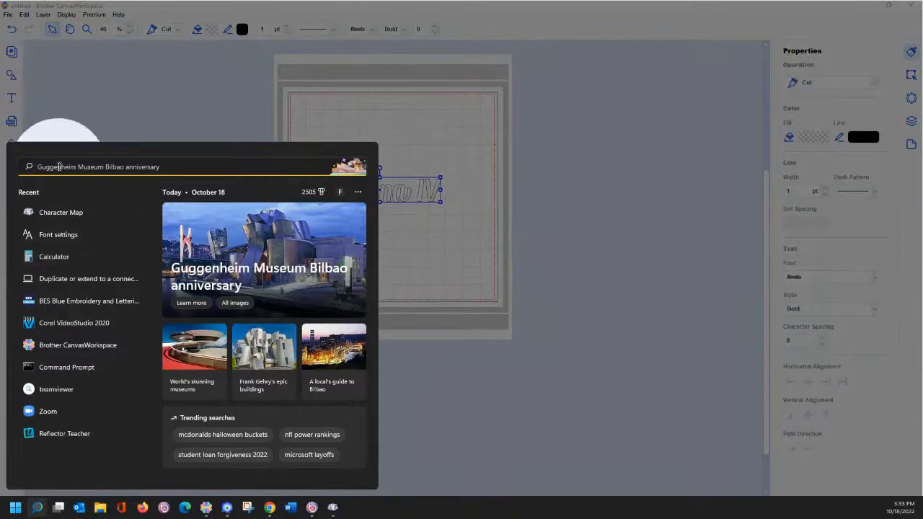
pyautogui.write('char')
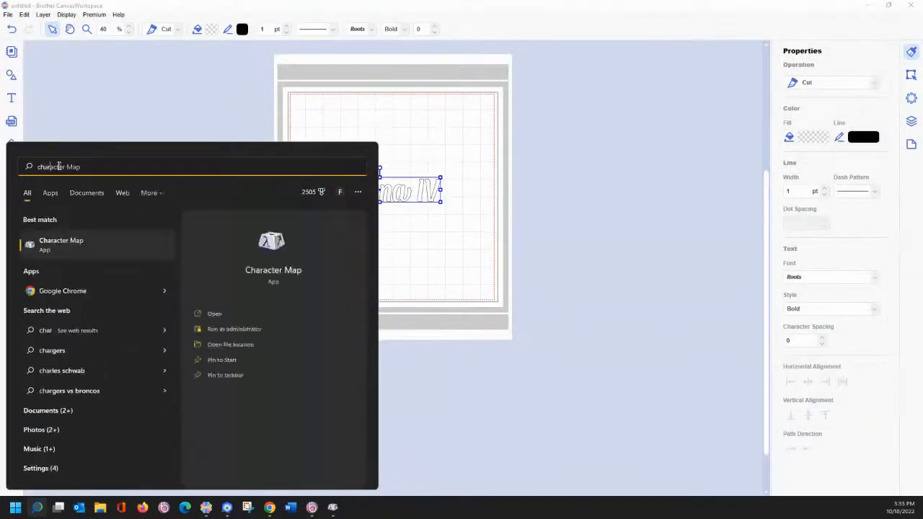
pyautogui.click(76, 248)
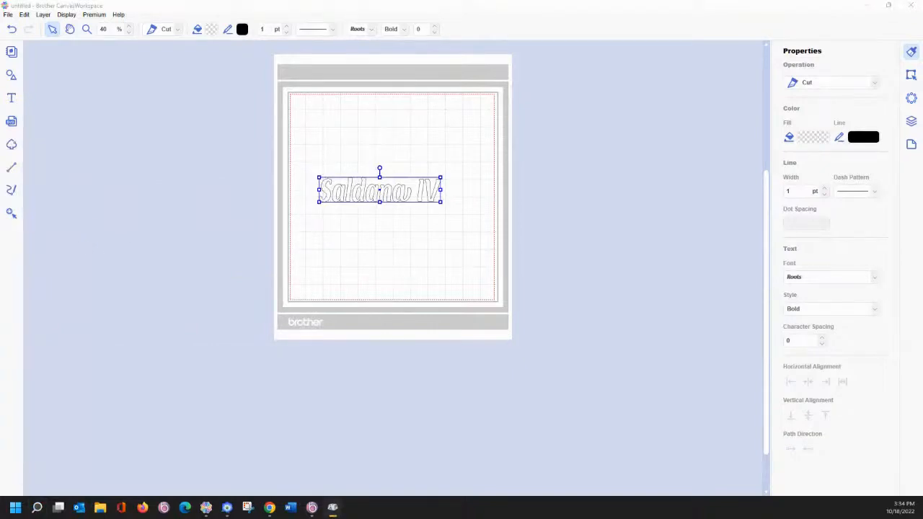
# - Place Character Map beside the mat and group by Unicode Subrange, showing Private Use Characters
pyautogui.moveTo(151, 91); pyautogui.dragTo(159, 74)
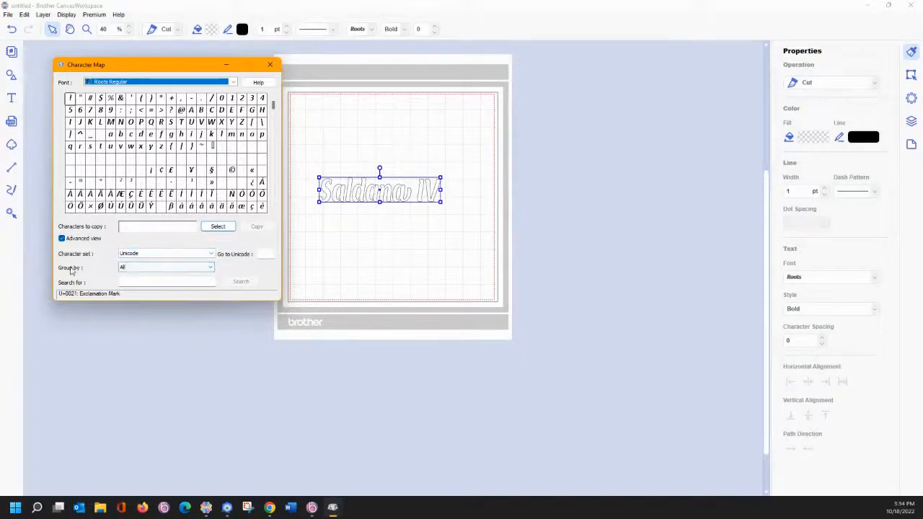
pyautogui.click(146, 271)
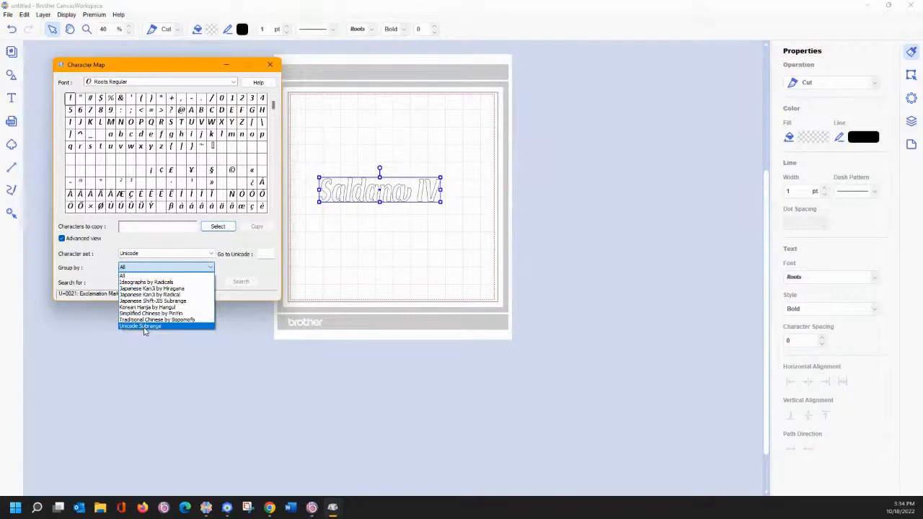
pyautogui.click(144, 328)
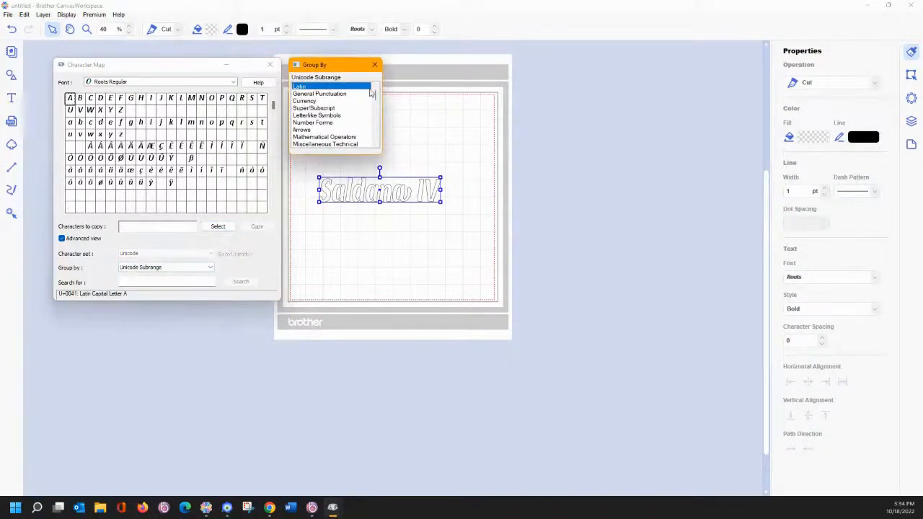
pyautogui.moveTo(377, 96); pyautogui.dragTo(377, 144)
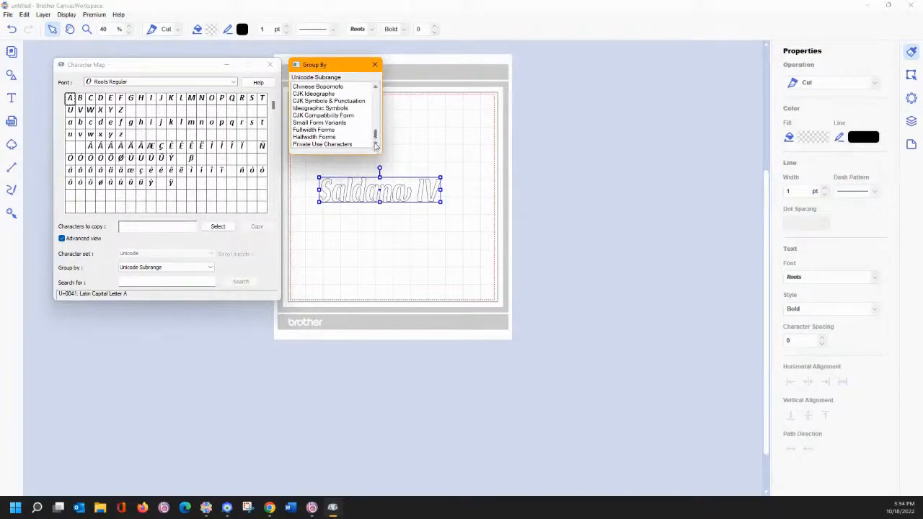
pyautogui.click(322, 146)
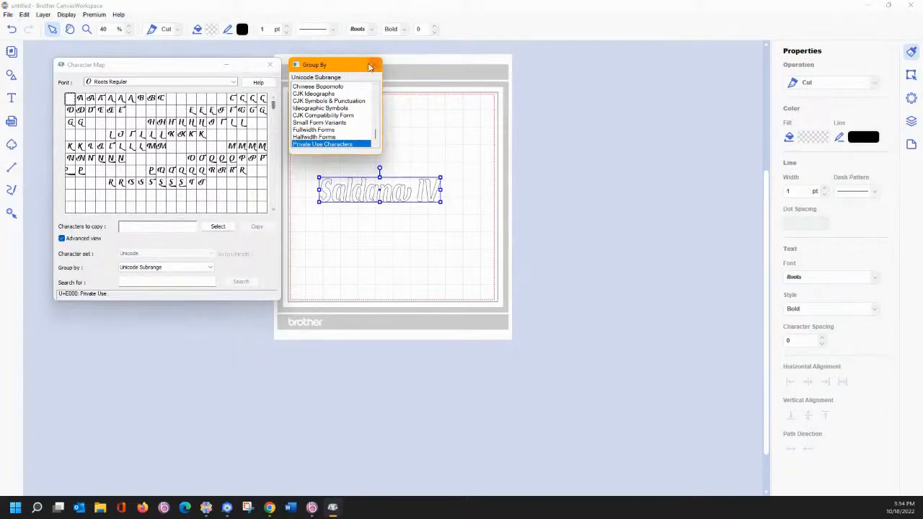
pyautogui.click(374, 65)
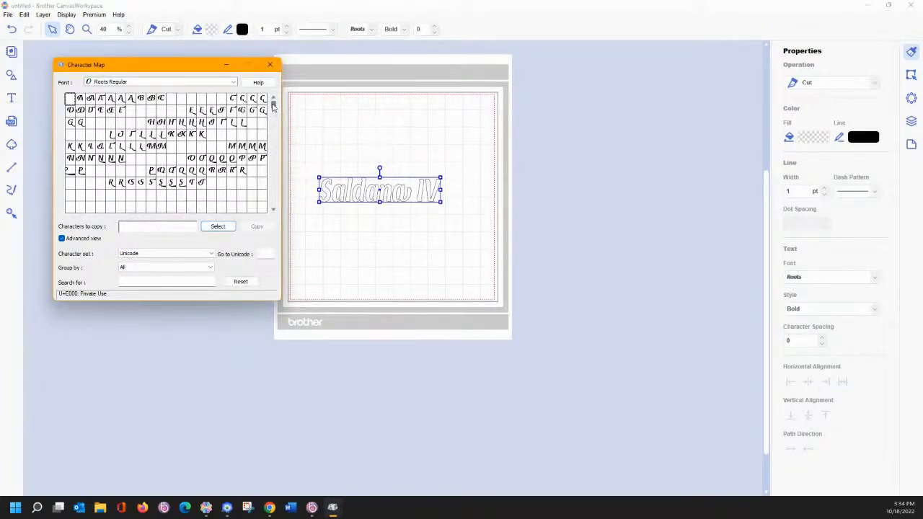
# - Copy the Roots swash glyph U+E358 and open the Saldana IV text for editing
pyautogui.moveTo(272, 106); pyautogui.dragTo(273, 110)
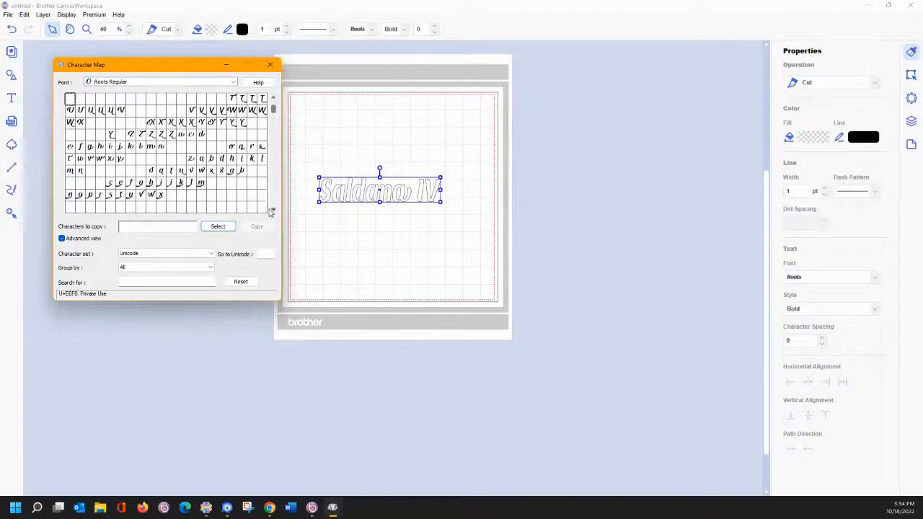
pyautogui.click(272, 209)
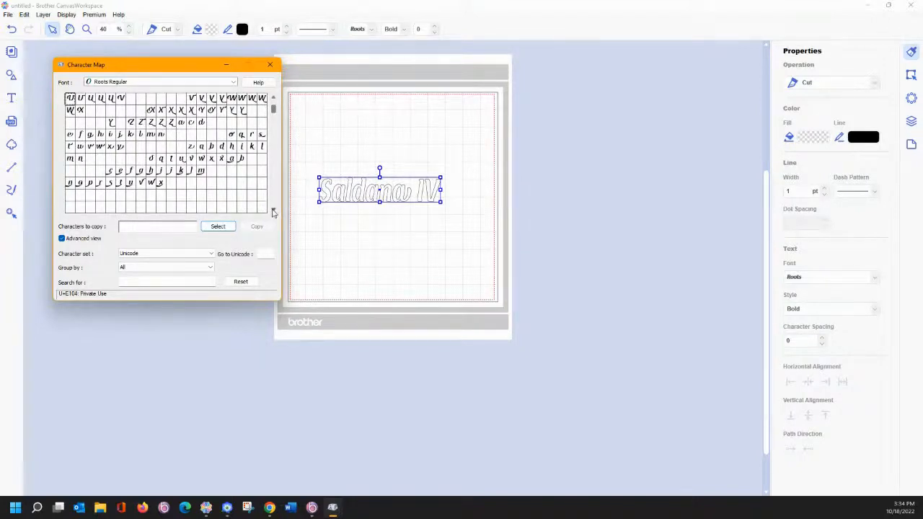
pyautogui.click(273, 211)
pyautogui.click(273, 211)
pyautogui.click(273, 210)
pyautogui.click(273, 211)
pyautogui.click(273, 211)
pyautogui.click(273, 211)
pyautogui.click(274, 210)
pyautogui.rightClick(273, 211)
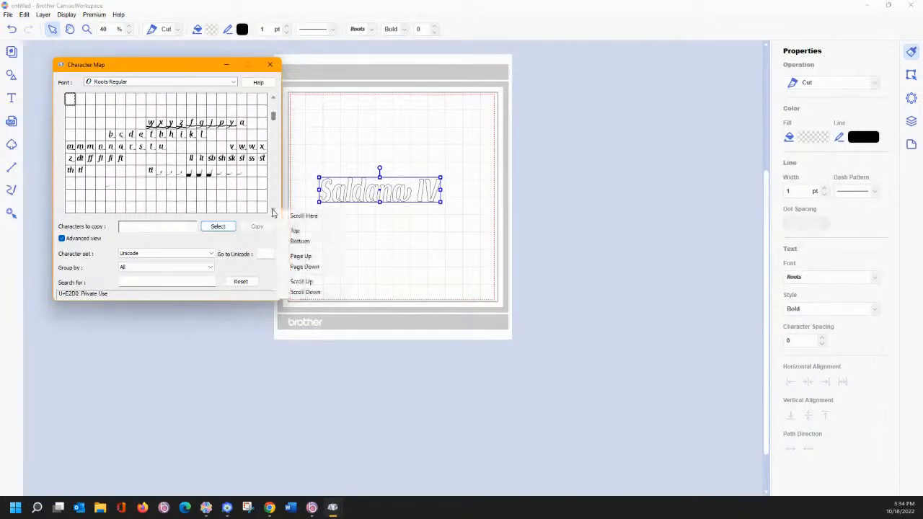
pyautogui.click(240, 174)
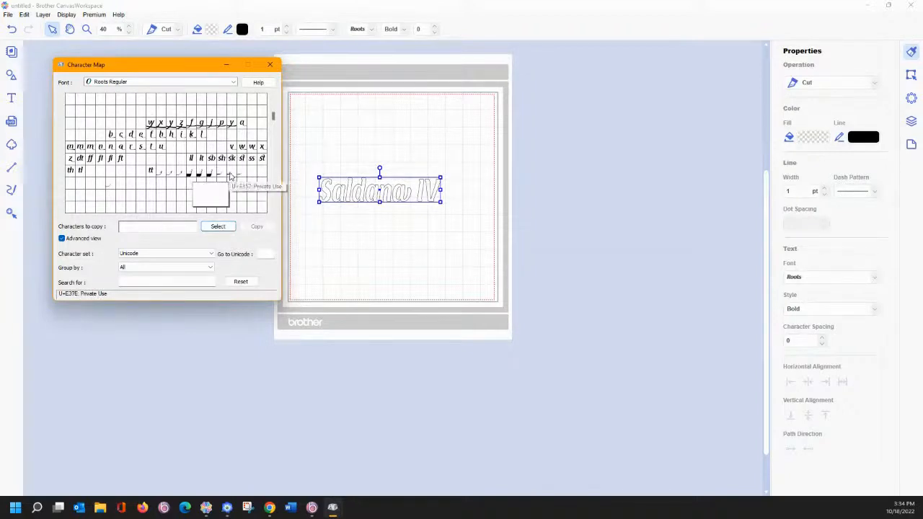
pyautogui.click(230, 175)
pyautogui.doubleClick(230, 176)
pyautogui.click(253, 227)
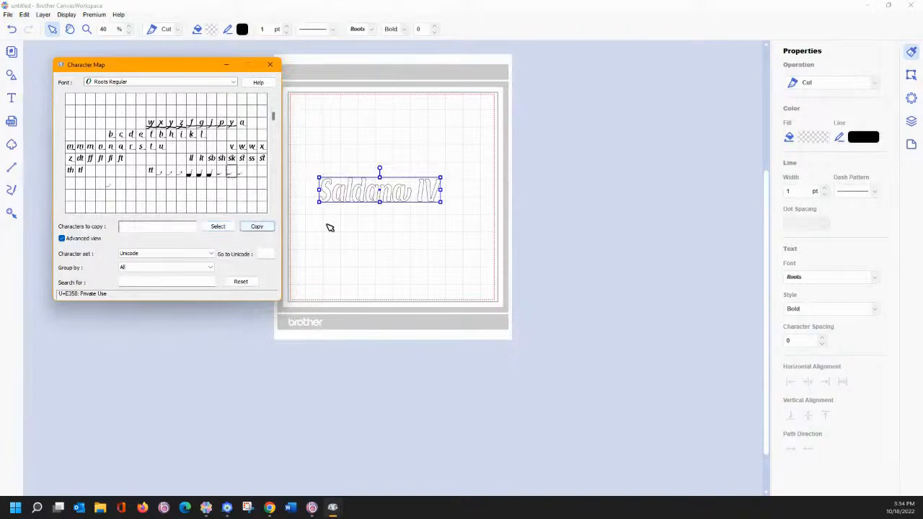
pyautogui.doubleClick(440, 193)
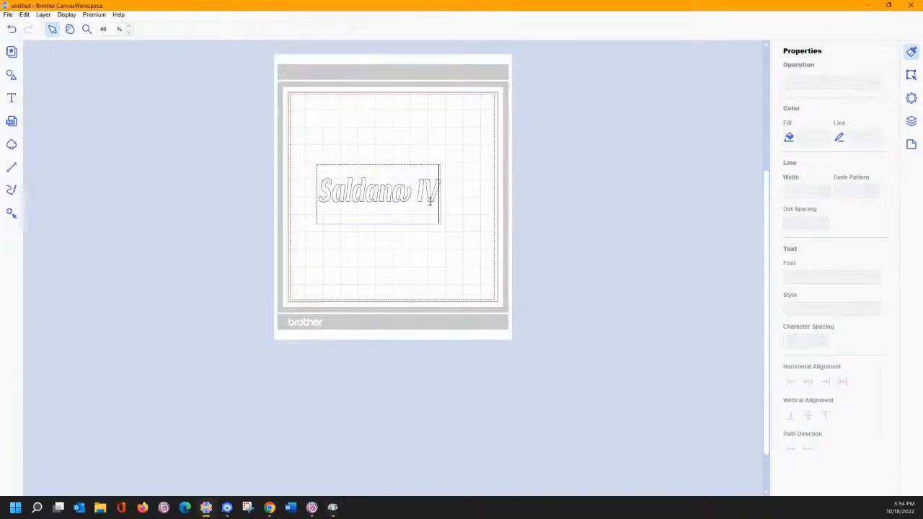
# - Append one copied swash tail glyph after 'Saldana IV', deleting the duplicate
pyautogui.hotkey('ctrl', 'v')
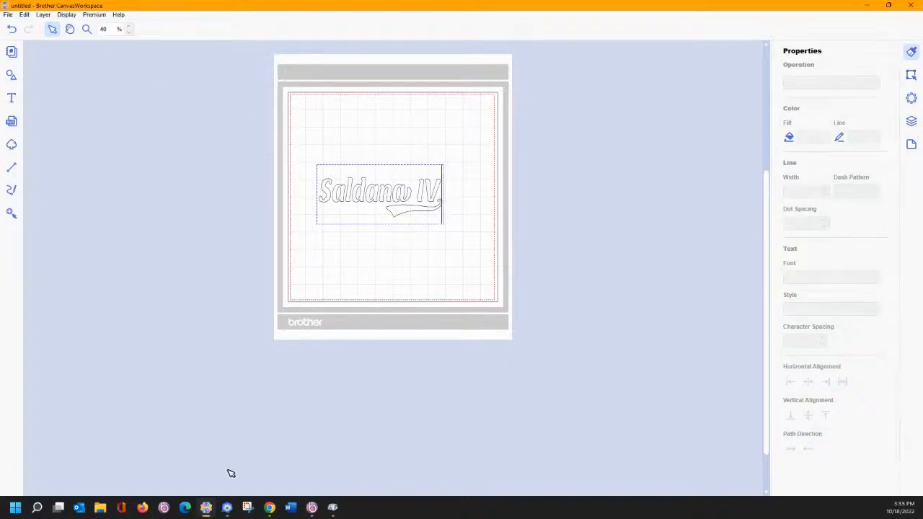
pyautogui.moveTo(333, 507)
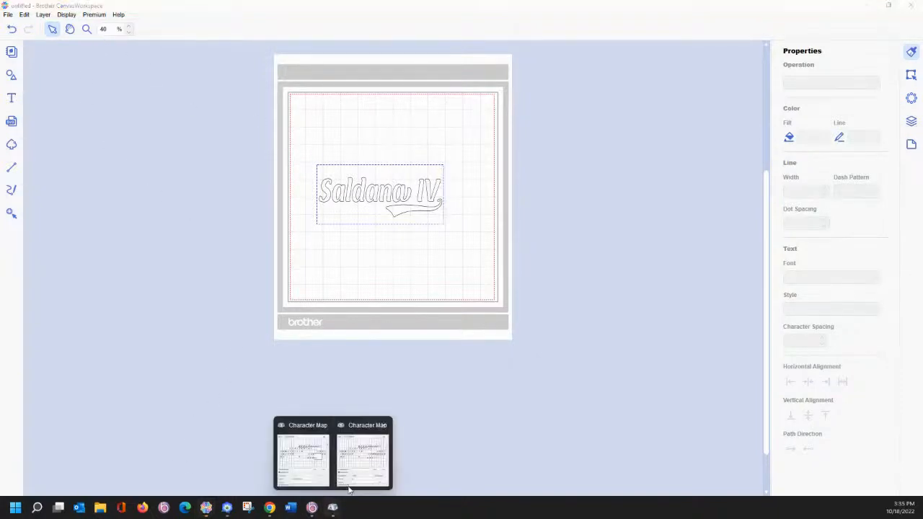
pyautogui.click(366, 472)
pyautogui.click(243, 177)
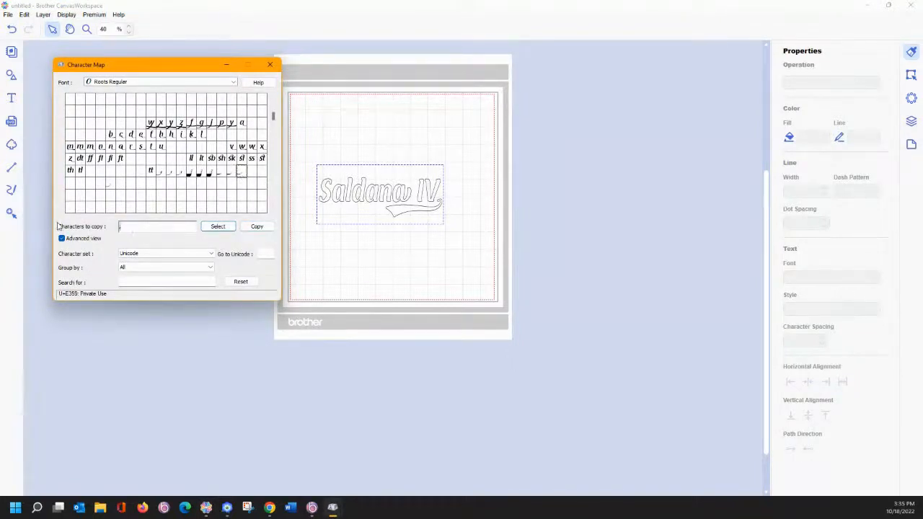
pyautogui.doubleClick(243, 171)
pyautogui.click(257, 226)
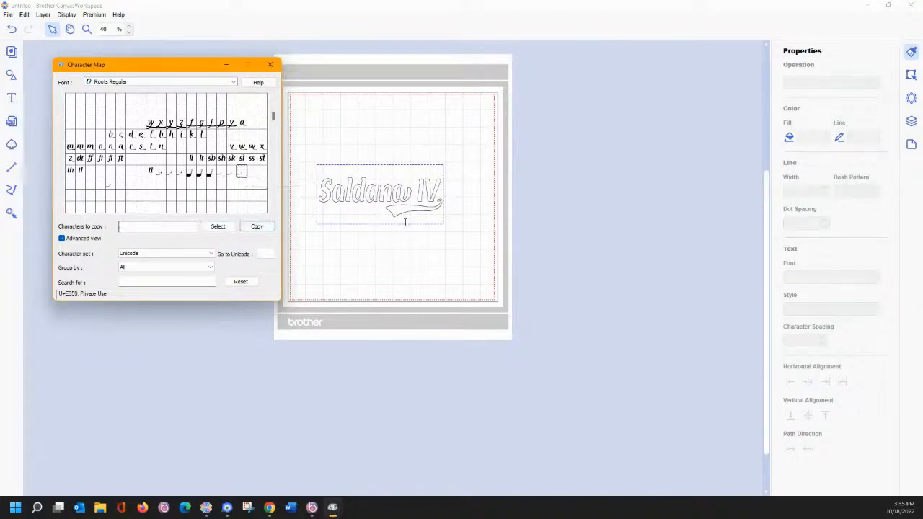
pyautogui.click(440, 208)
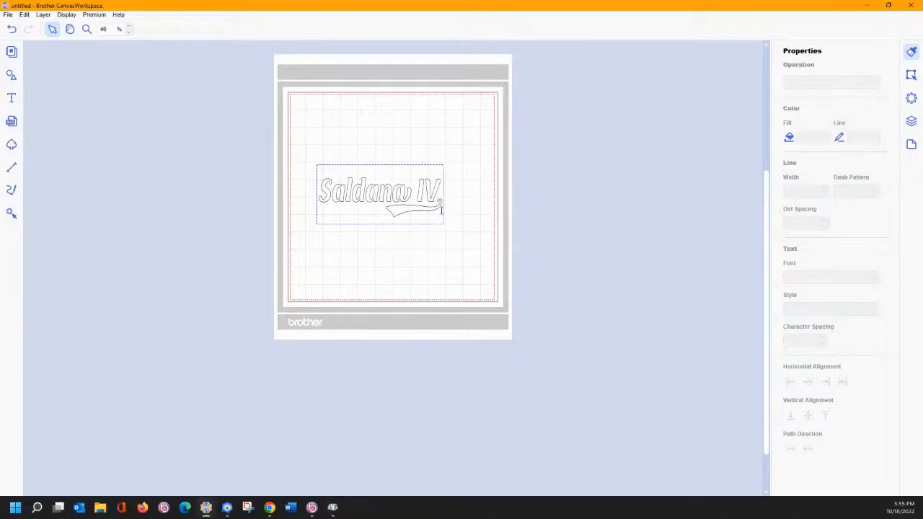
pyautogui.hotkey('ctrl', 'v')
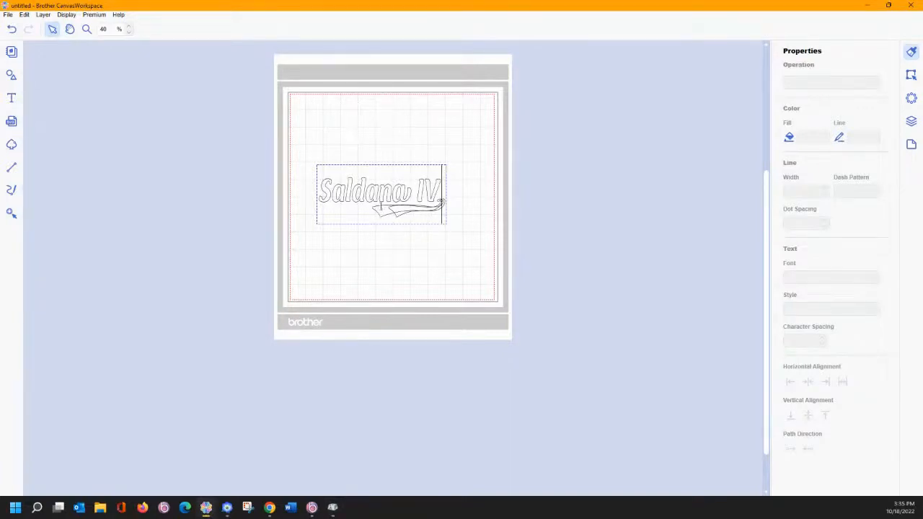
pyautogui.press('BackSpace')
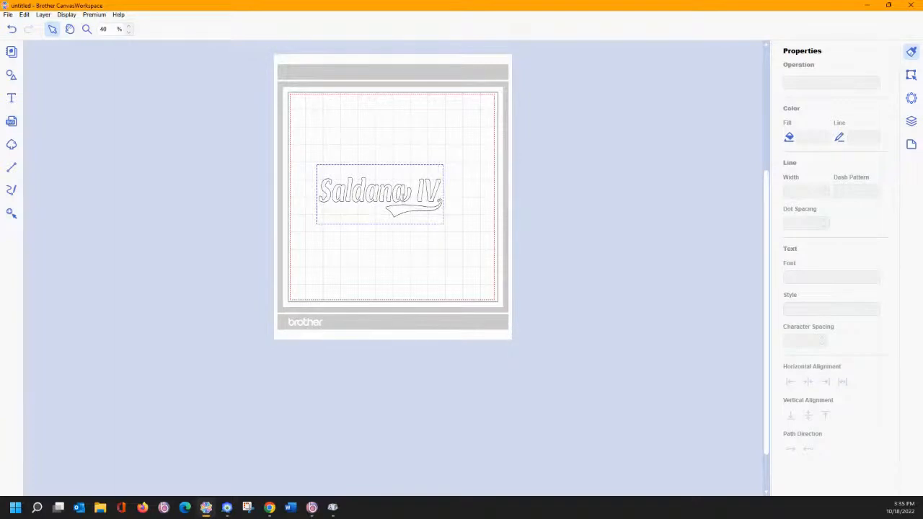
# - Enlarge the swash-tailed Saldana IV lettering and move it up toward the top of the mat
pyautogui.click(462, 199)
pyautogui.moveTo(396, 194); pyautogui.dragTo(403, 188)
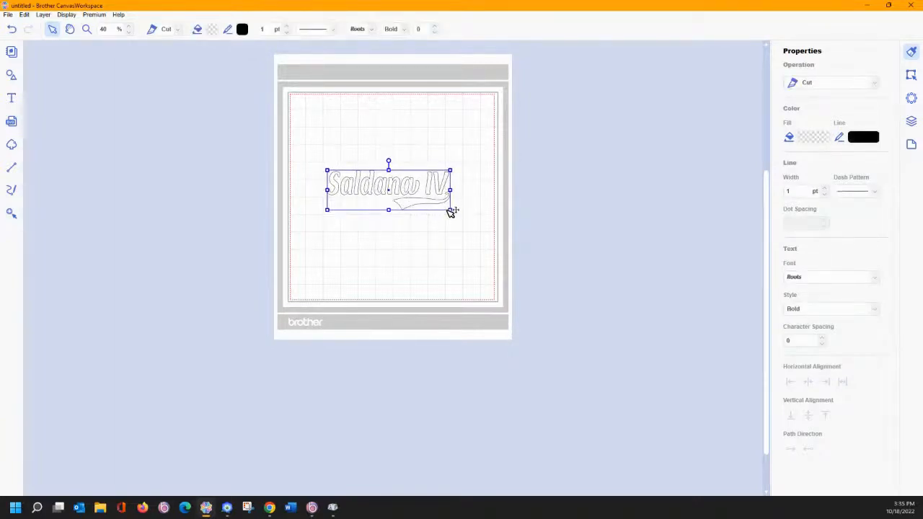
pyautogui.moveTo(450, 210)
pyautogui.mouseDown()
pyautogui.moveTo(473, 243)
pyautogui.moveTo(454, 226)
pyautogui.mouseUp()
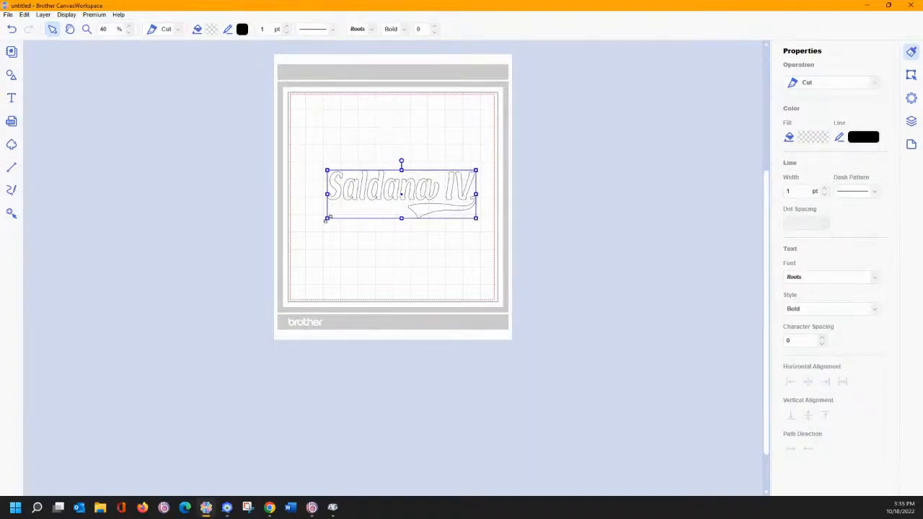
pyautogui.moveTo(322, 225); pyautogui.dragTo(304, 230)
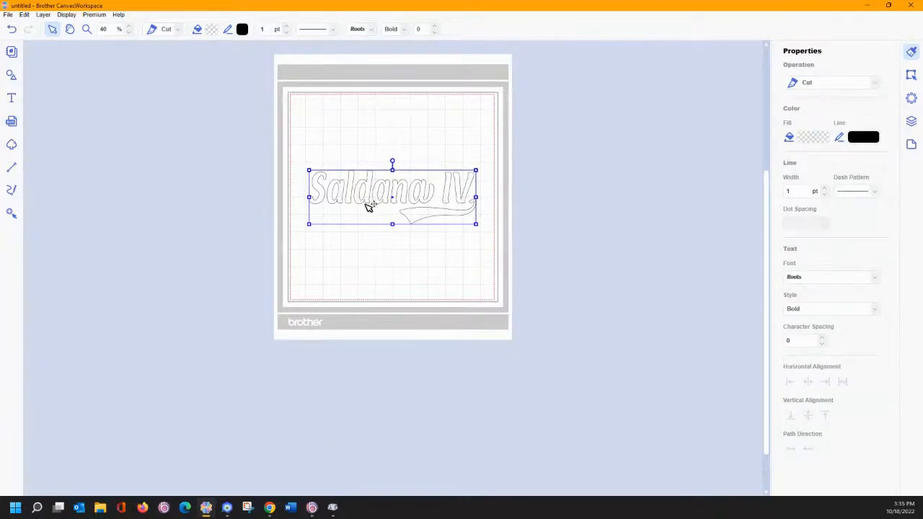
pyautogui.moveTo(375, 206); pyautogui.dragTo(375, 166)
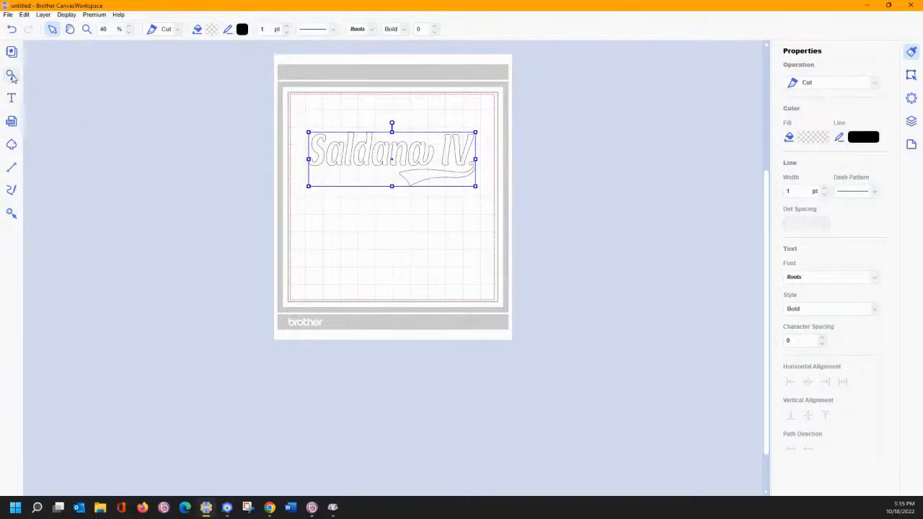
# - Place a wide, tall ellipse just beneath the lettering, overlapping the swash tail
pyautogui.click(10, 76)
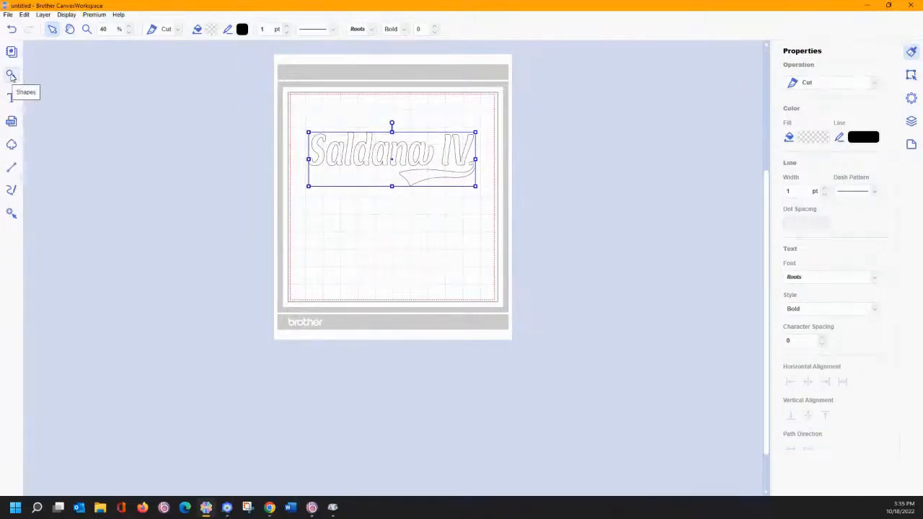
pyautogui.scroll(-2, 116, 235)
pyautogui.scroll(-4, 113, 240)
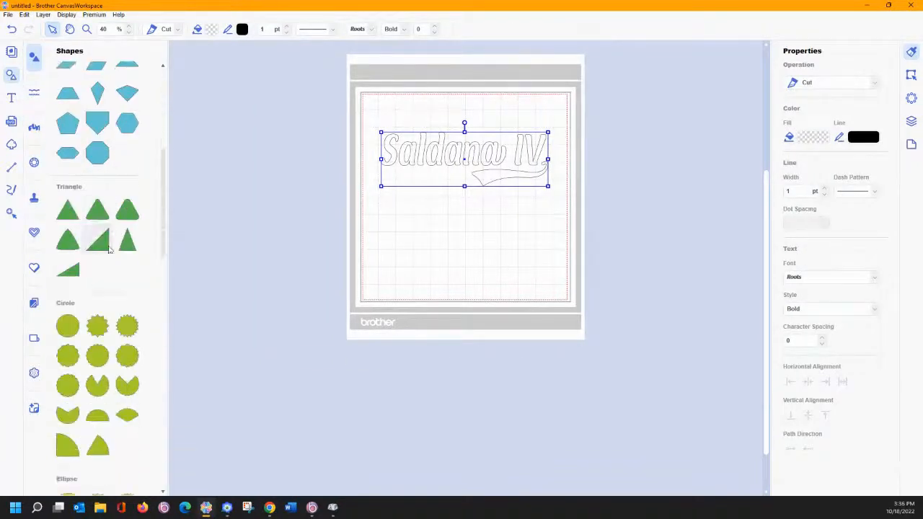
pyautogui.scroll(-2, 112, 283)
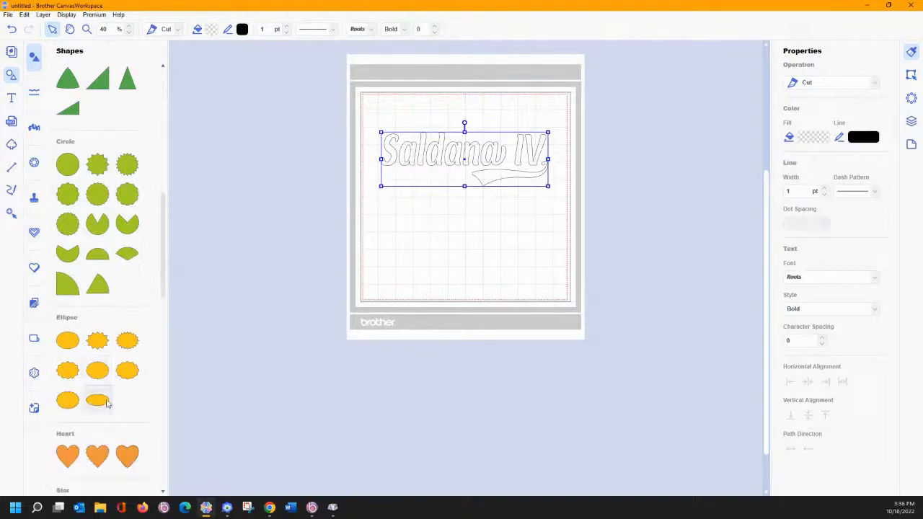
pyautogui.click(441, 229)
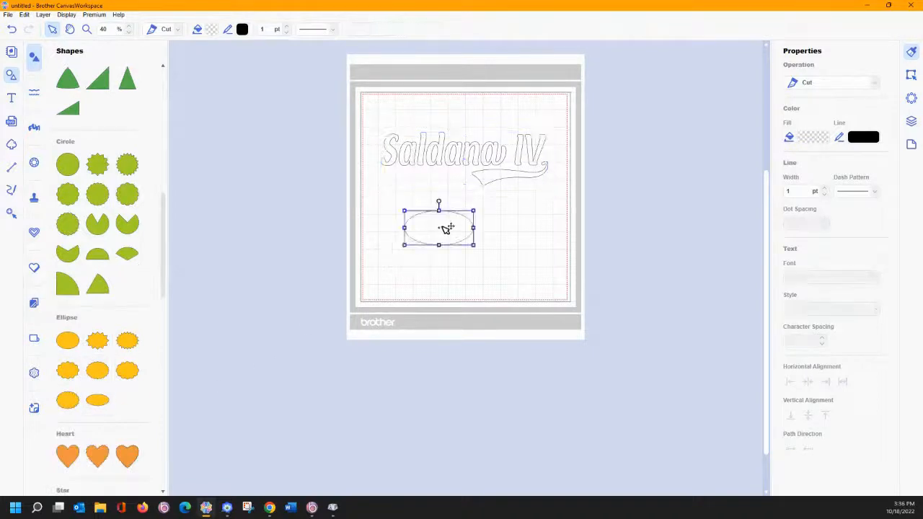
pyautogui.moveTo(474, 227); pyautogui.dragTo(550, 228)
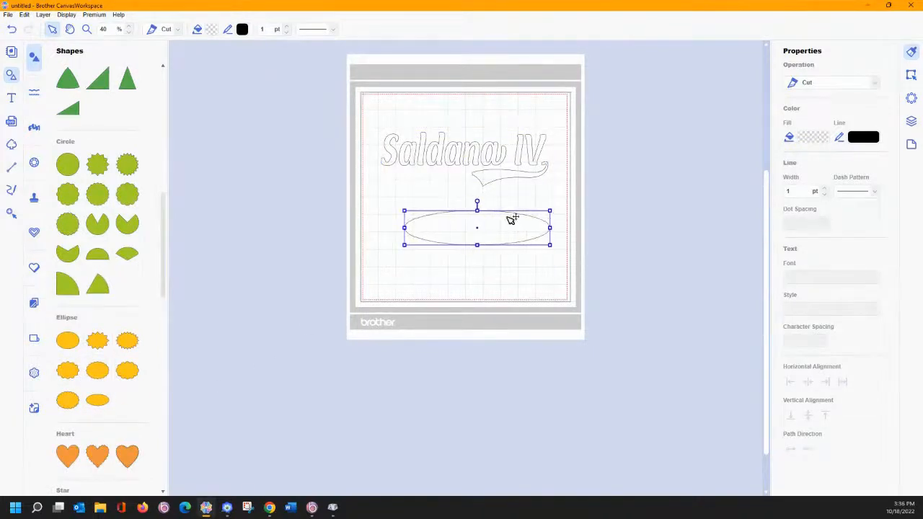
pyautogui.moveTo(477, 210); pyautogui.dragTo(448, 175)
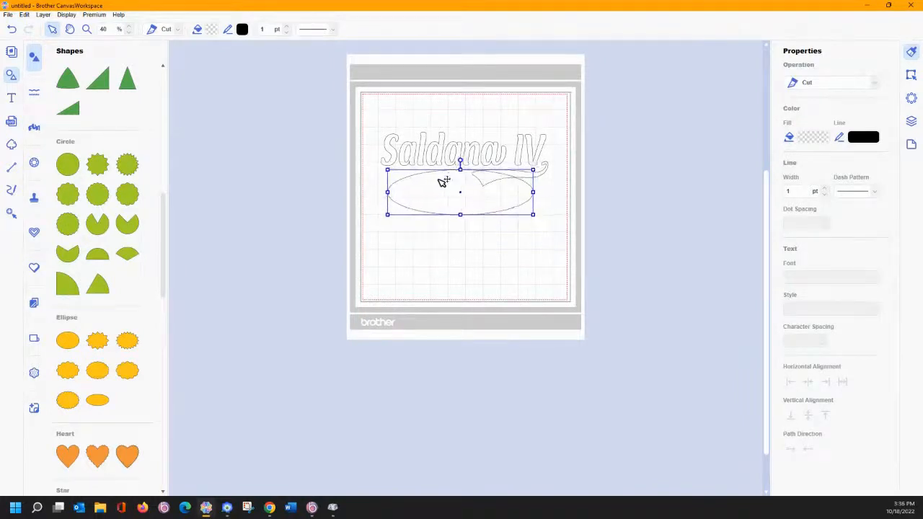
pyautogui.click(457, 238)
# - Select the ellipse together with the Saldana IV text
pyautogui.click(470, 173)
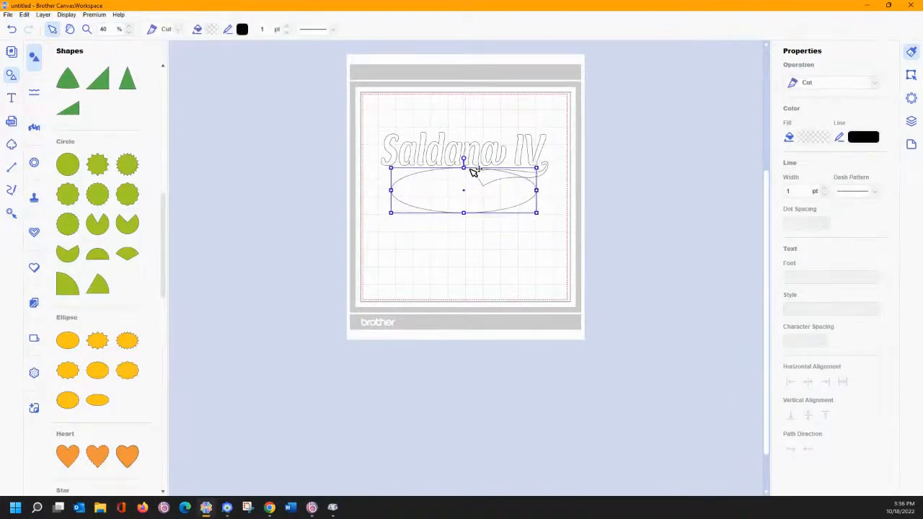
pyautogui.click(473, 251)
pyautogui.moveTo(373, 122); pyautogui.dragTo(548, 249)
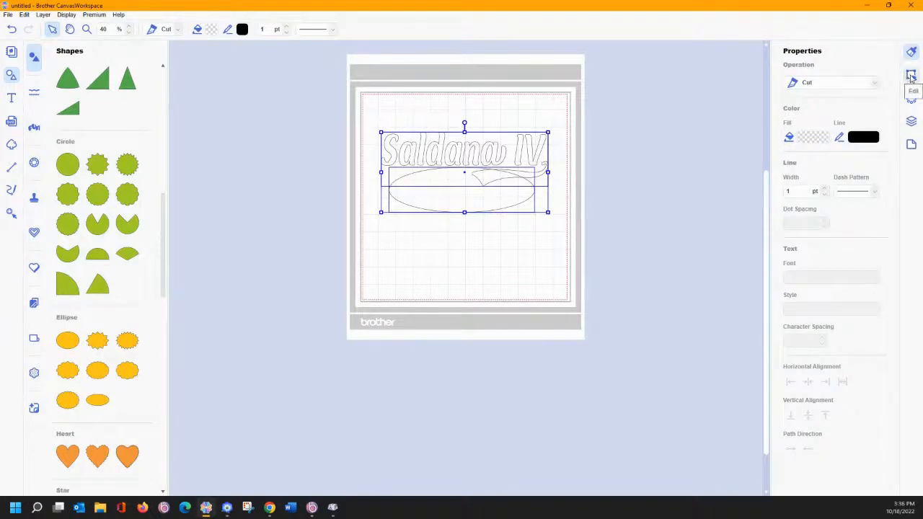
pyautogui.click(911, 76)
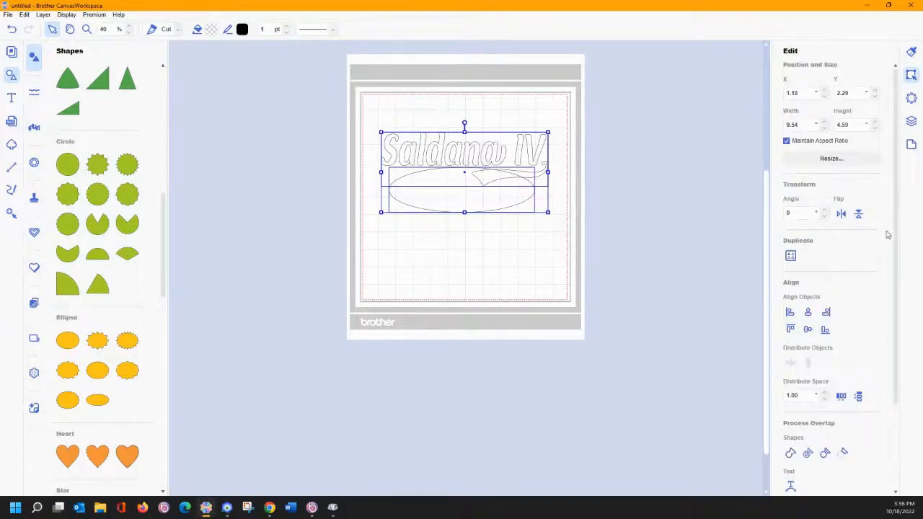
# - Apply Text on Path so the Saldana IV lettering follows the ellipse outline
pyautogui.scroll(-3, 893, 232)
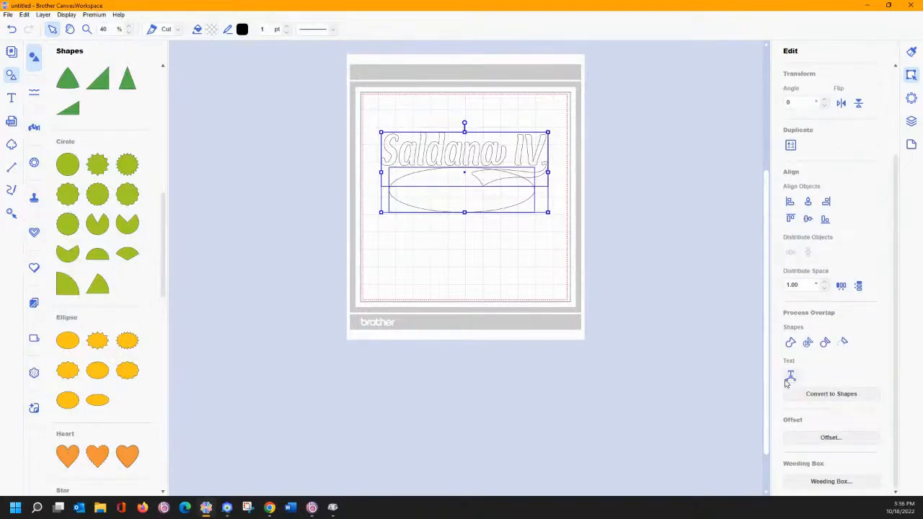
pyautogui.click(790, 375)
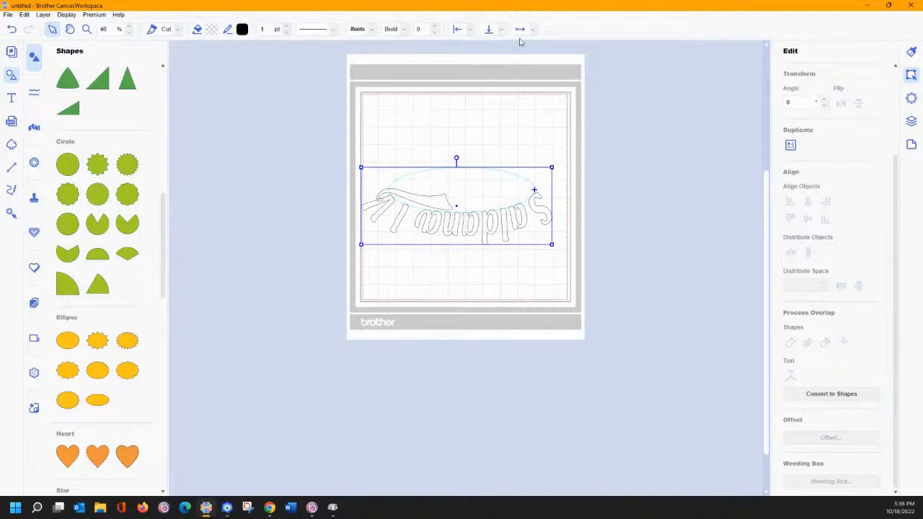
# - Right-align the text and slide it over the ellipse's top, with character spacing -2
pyautogui.click(470, 29)
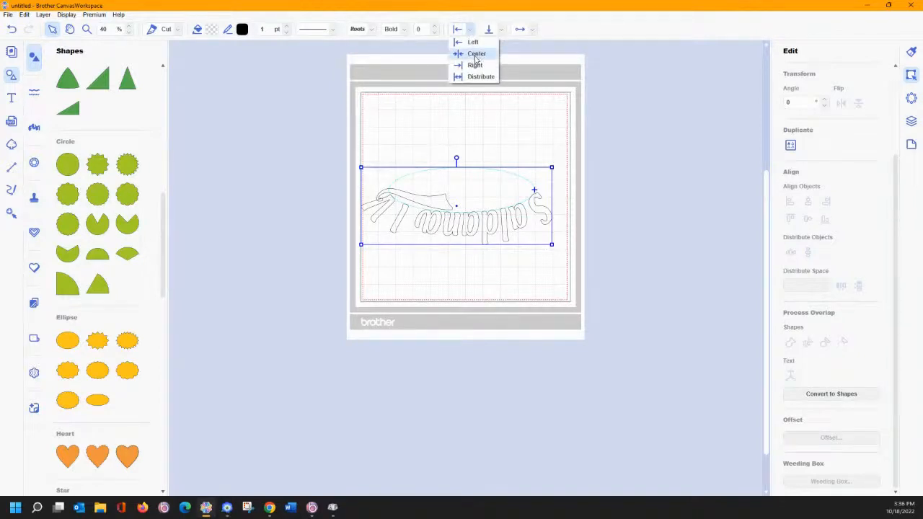
pyautogui.click(476, 54)
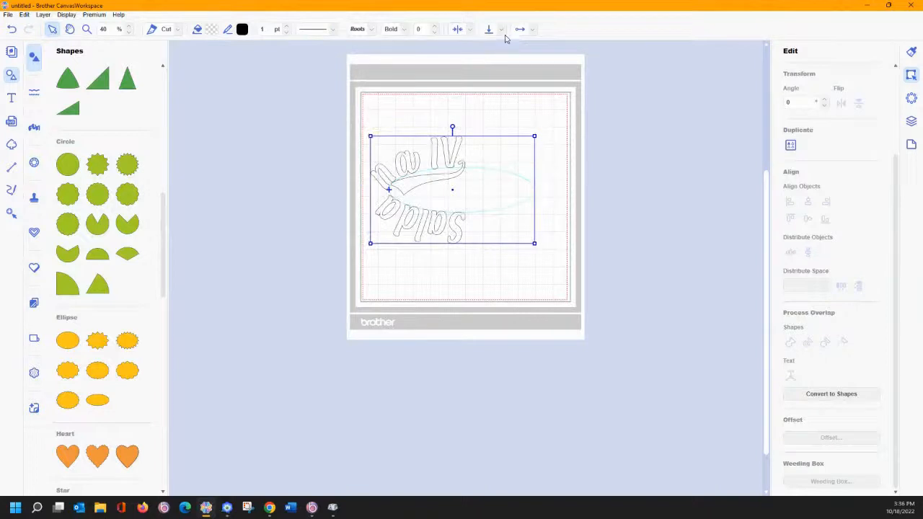
pyautogui.click(470, 30)
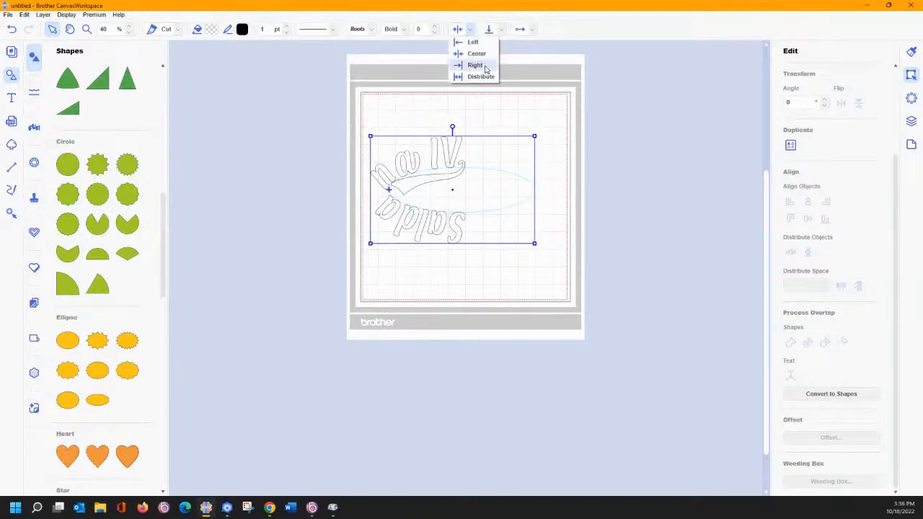
pyautogui.click(476, 65)
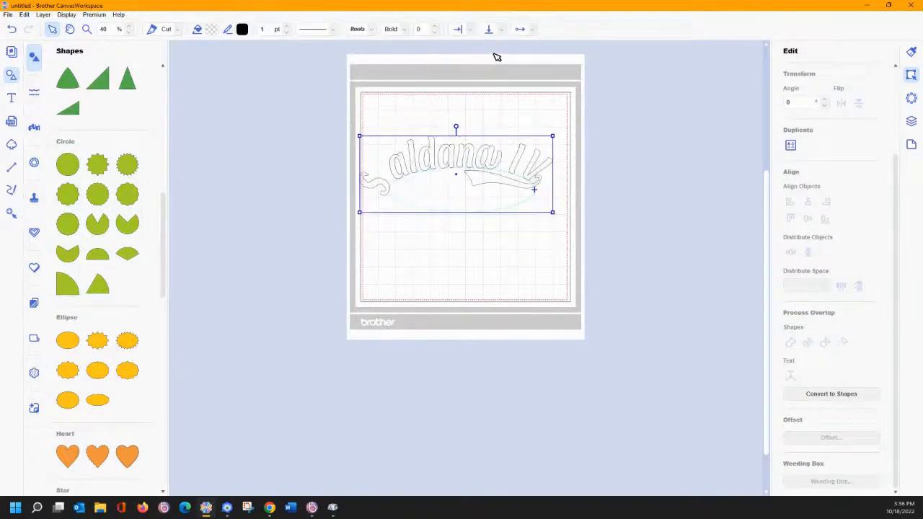
pyautogui.click(481, 131)
pyautogui.click(447, 157)
pyautogui.moveTo(445, 156); pyautogui.dragTo(587, 240)
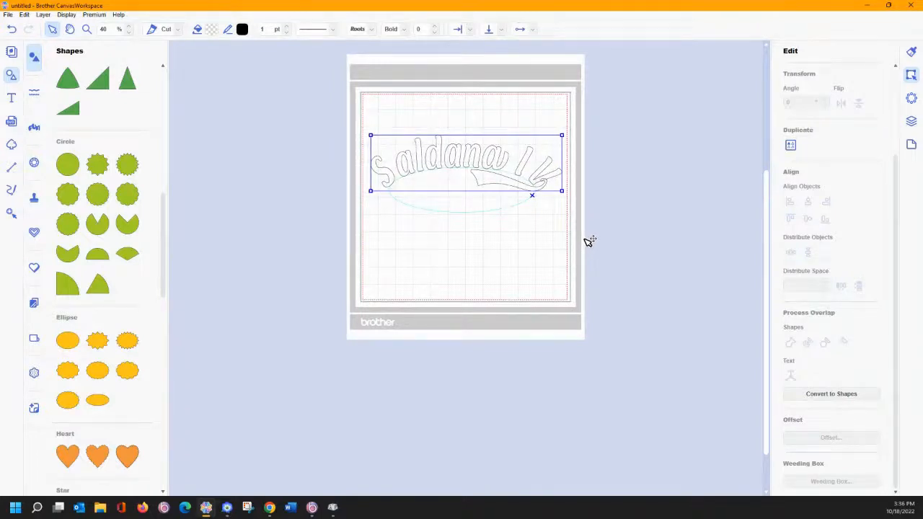
pyautogui.moveTo(586, 239); pyautogui.dragTo(586, 239)
pyautogui.click(434, 33)
pyautogui.click(434, 32)
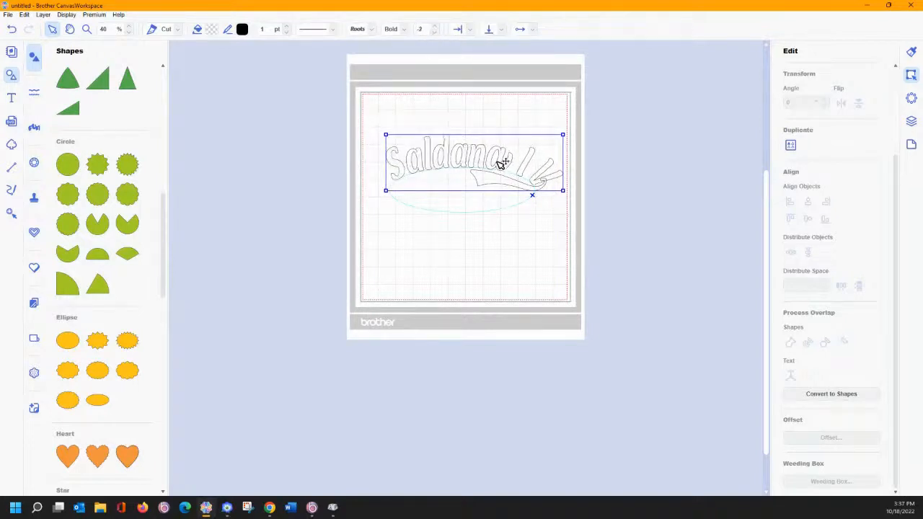
pyautogui.moveTo(504, 159); pyautogui.dragTo(560, 175)
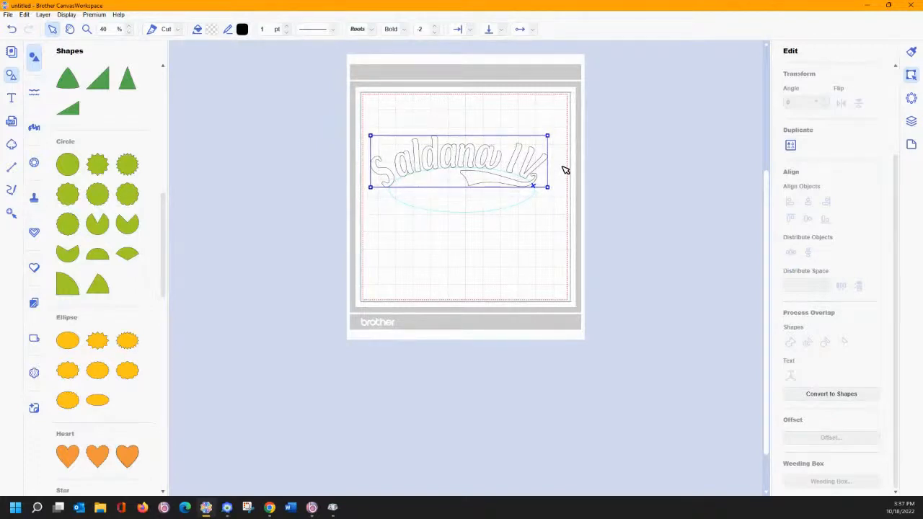
# - Select the curved text with the ellipse and convert the lettering into separate cut shapes
pyautogui.click(568, 167)
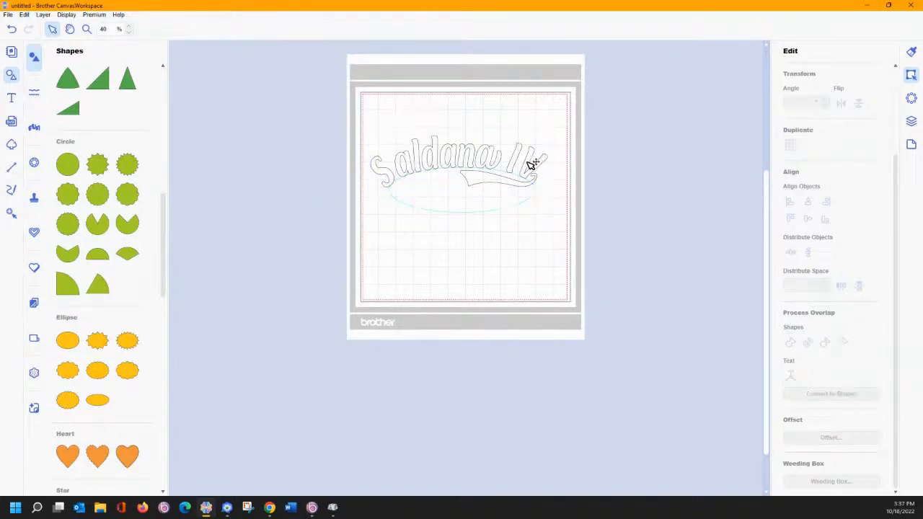
pyautogui.click(531, 163)
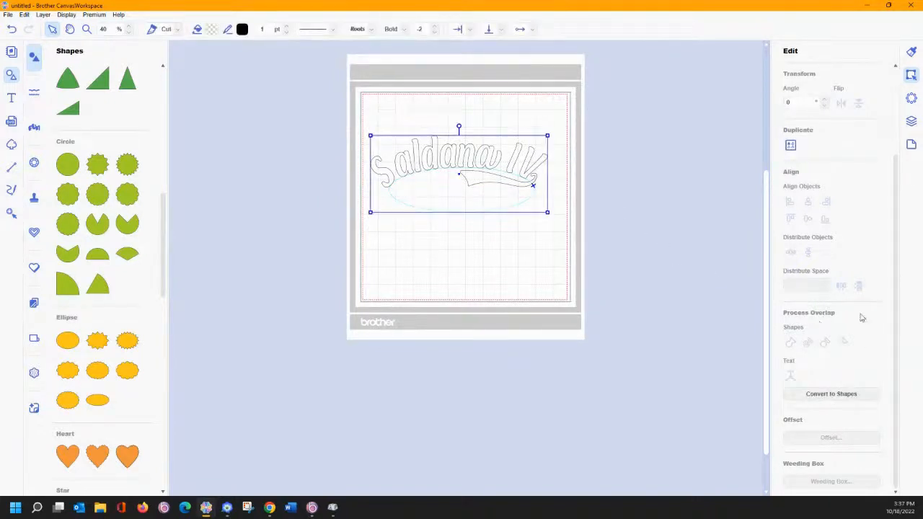
pyautogui.moveTo(343, 101); pyautogui.dragTo(579, 262)
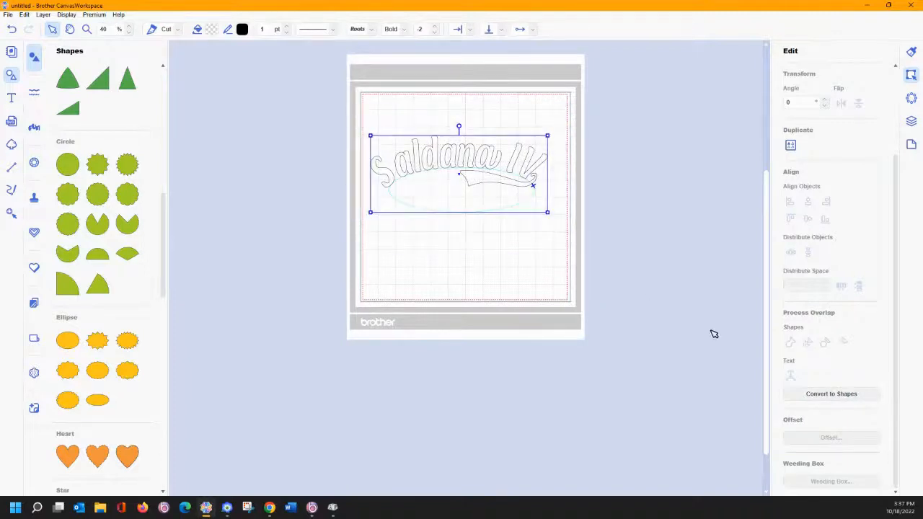
pyautogui.click(827, 396)
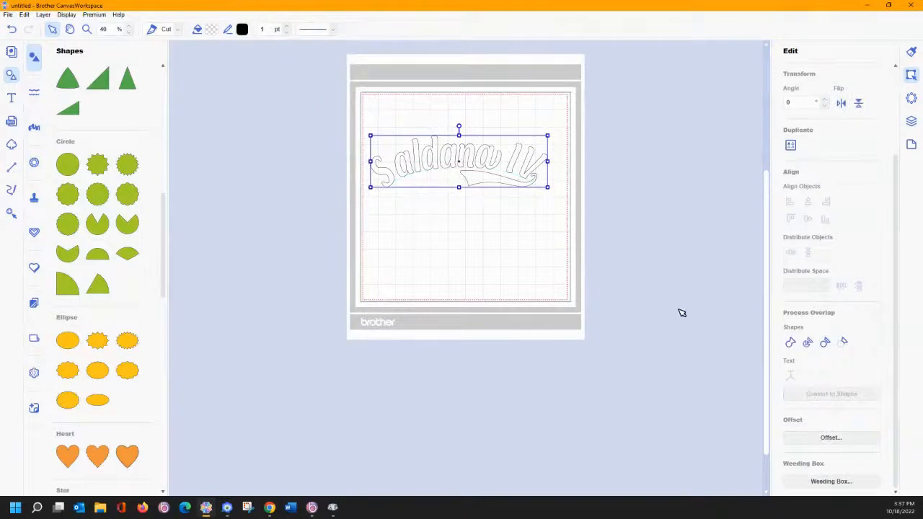
pyautogui.click(541, 268)
pyautogui.click(522, 184)
pyautogui.click(808, 344)
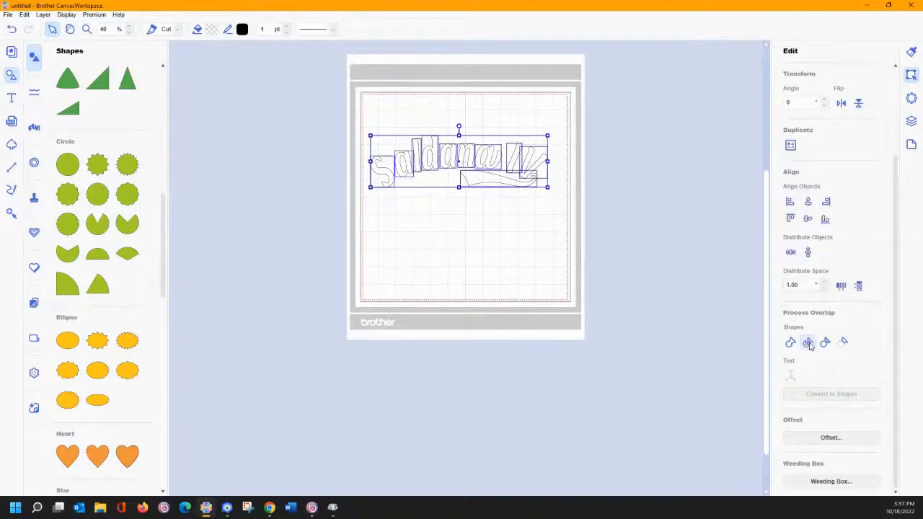
# - Reposition the swoosh, tilting it to 351° and enlarging it toward the lower left
pyautogui.click(433, 220)
pyautogui.click(488, 181)
pyautogui.moveTo(483, 182); pyautogui.dragTo(437, 208)
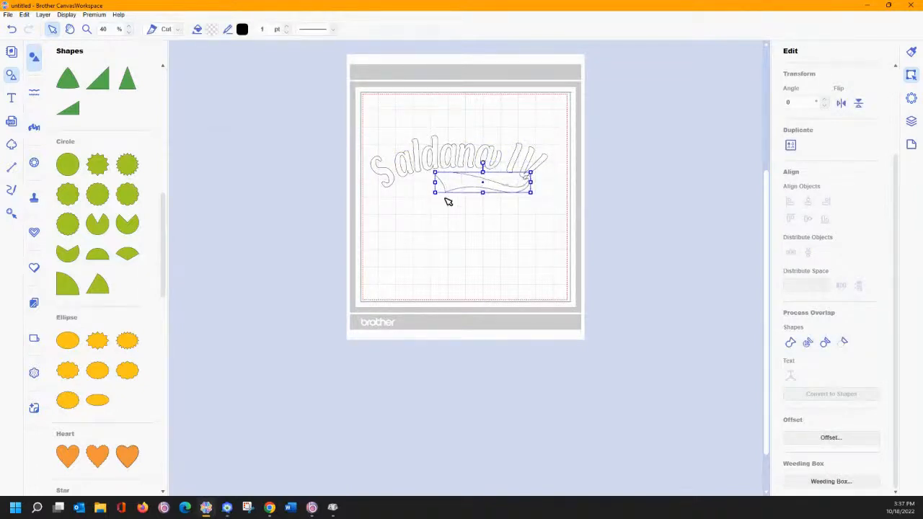
pyautogui.moveTo(482, 163); pyautogui.dragTo(501, 188)
pyautogui.moveTo(437, 204); pyautogui.dragTo(426, 210)
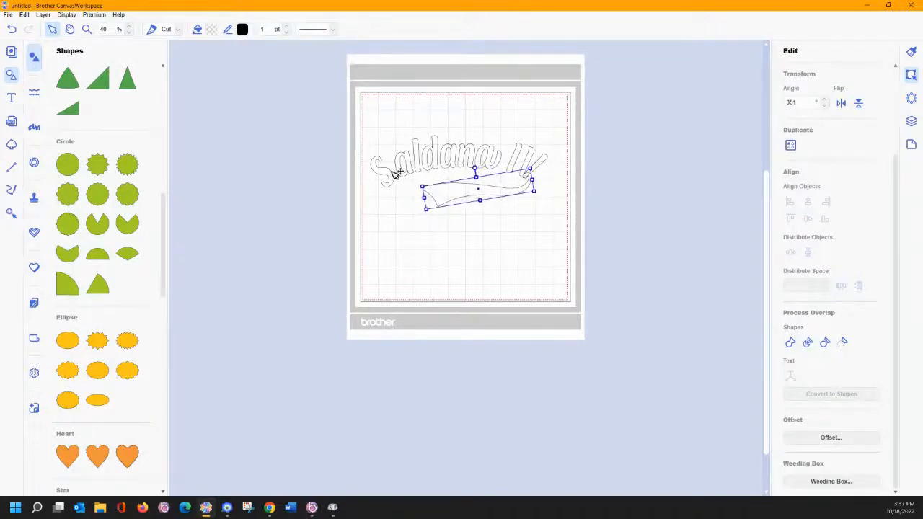
pyautogui.click(395, 175)
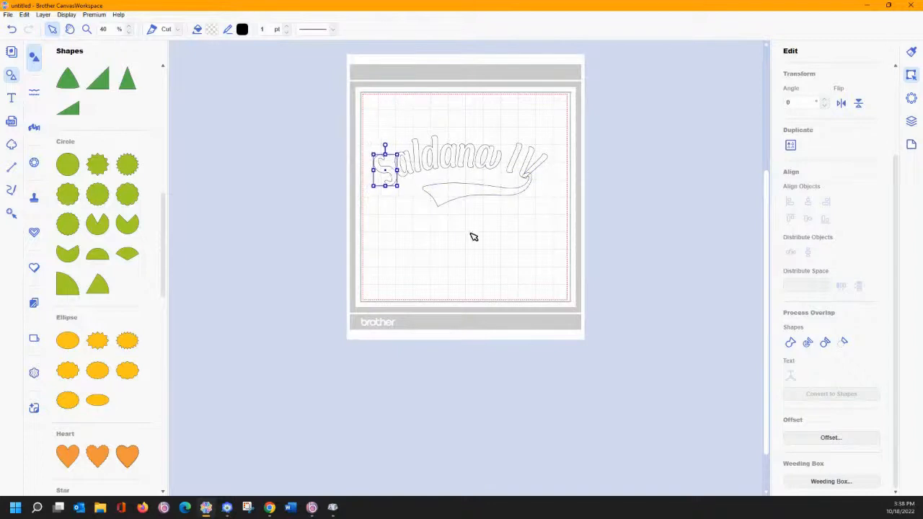
pyautogui.click(494, 256)
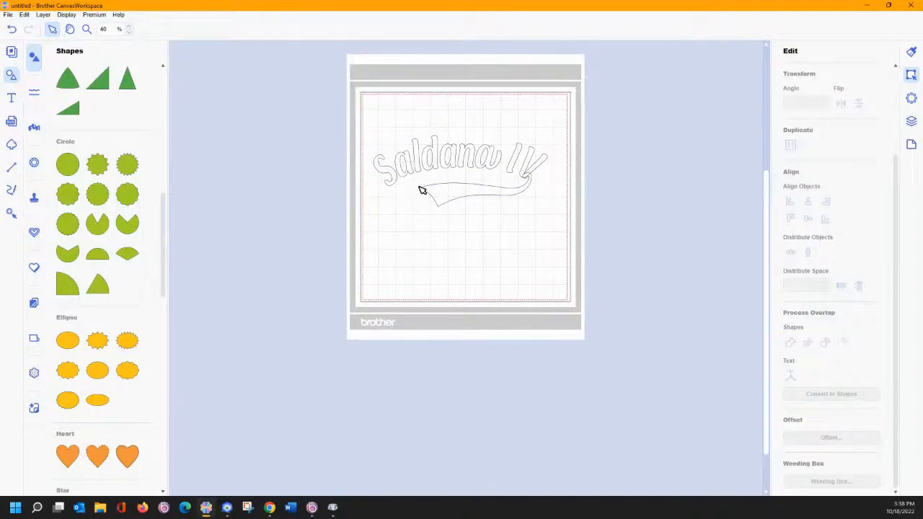
# - Weld the S, V and swoosh into one outline, then undo the weld
pyautogui.moveTo(356, 109); pyautogui.dragTo(416, 226)
pyautogui.moveTo(526, 140); pyautogui.dragTo(534, 206)
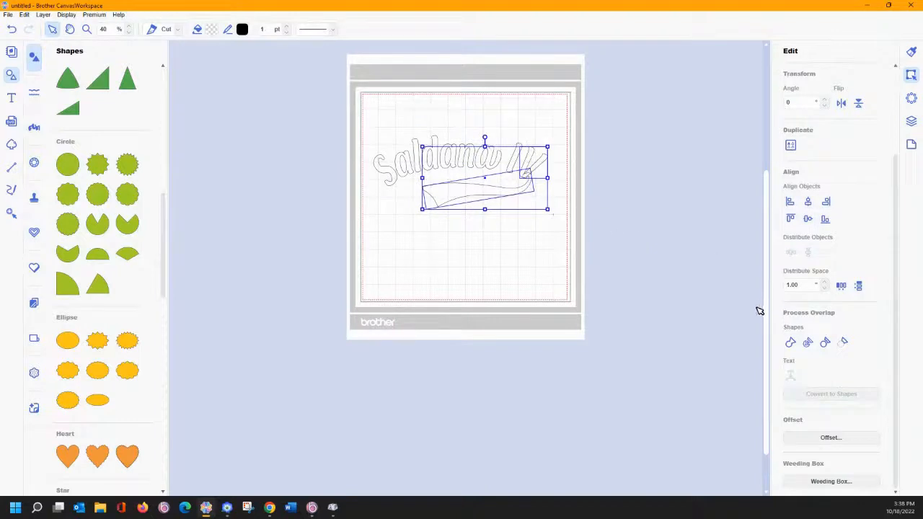
pyautogui.click(791, 343)
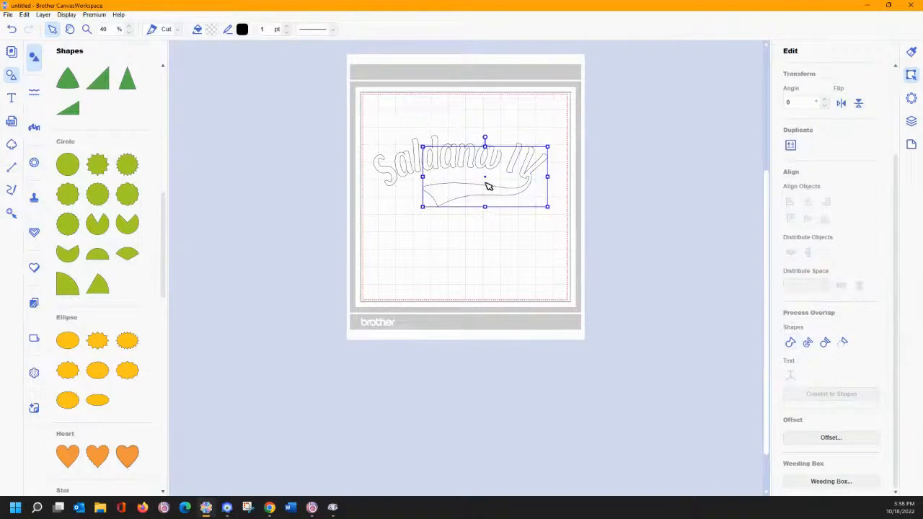
pyautogui.click(11, 29)
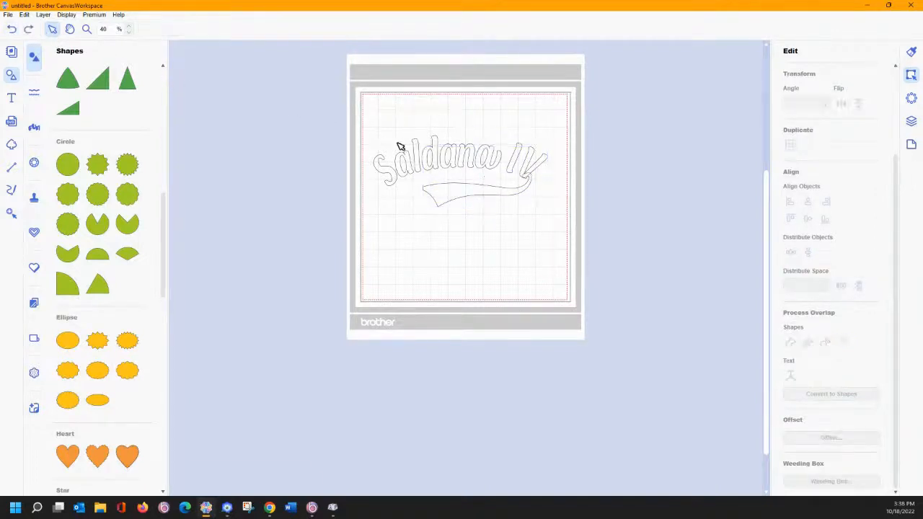
# - Retilt the swoosh to 354°, then weld the lettering and swoosh again and deselect
pyautogui.click(524, 193)
pyautogui.moveTo(477, 168); pyautogui.dragTo(477, 189)
pyautogui.moveTo(360, 109); pyautogui.dragTo(527, 218)
pyautogui.moveTo(523, 127); pyautogui.dragTo(546, 200)
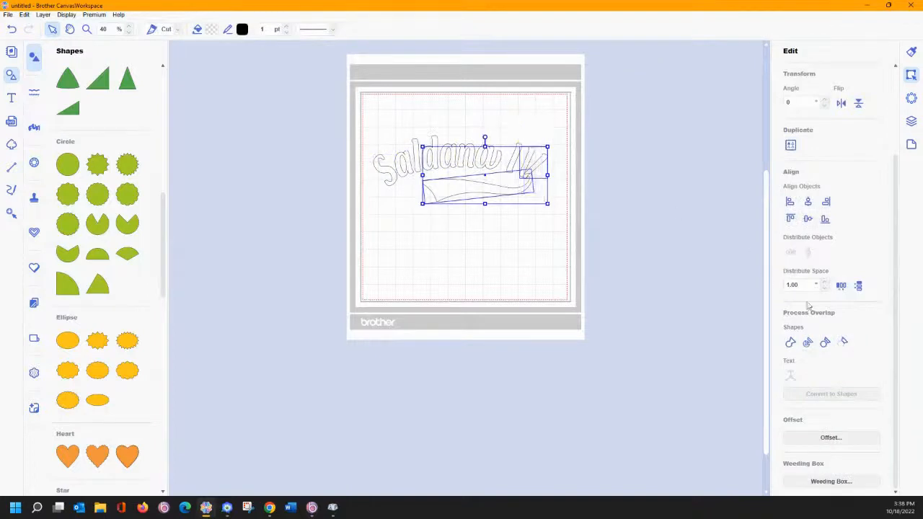
pyautogui.click(791, 344)
pyautogui.click(489, 249)
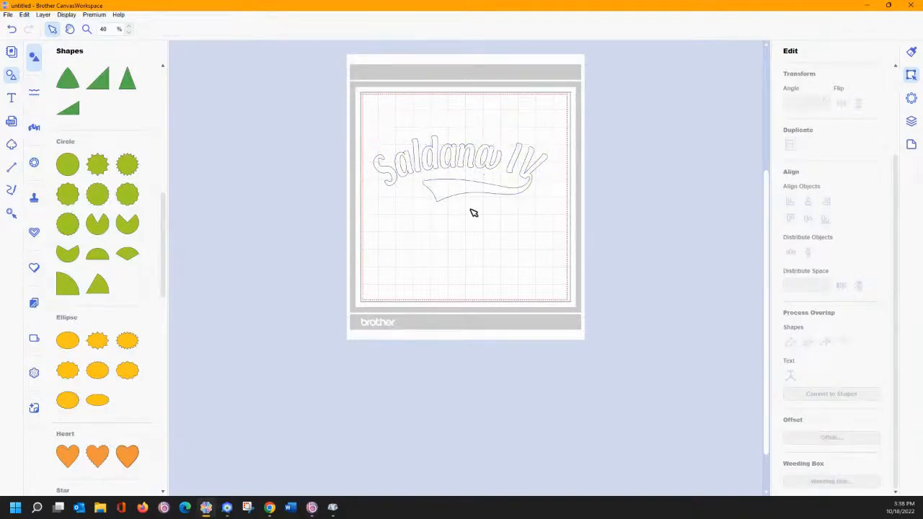
# - Export the design to the computer as FCM file 'Sal', then switch to PE-DESIGN Layout & Editing
pyautogui.click(7, 16)
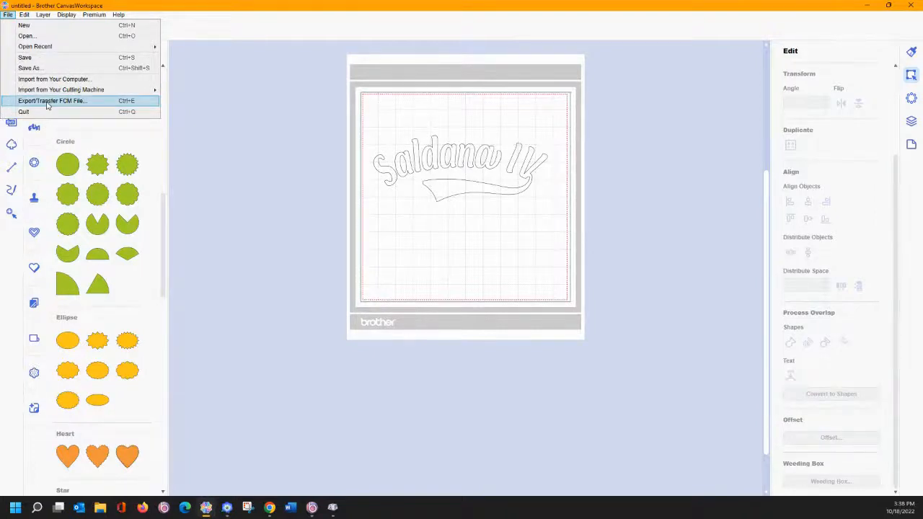
pyautogui.click(48, 101)
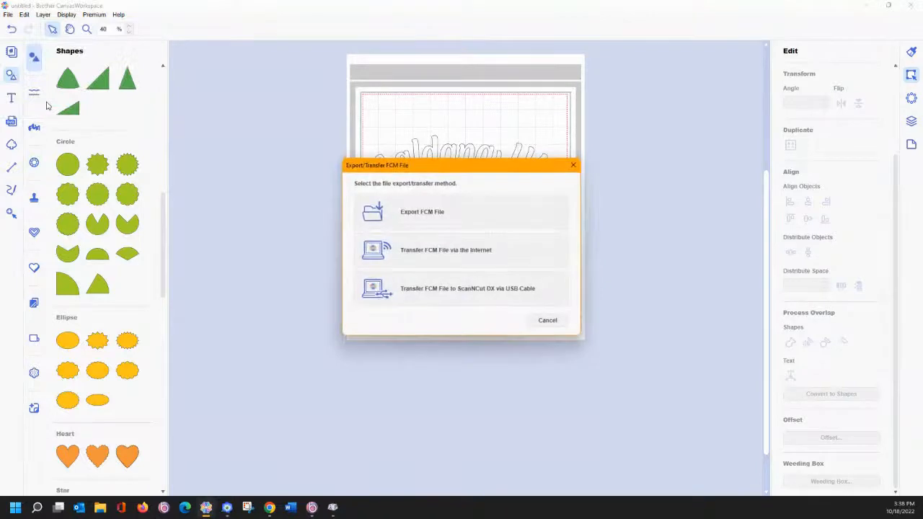
pyautogui.click(409, 214)
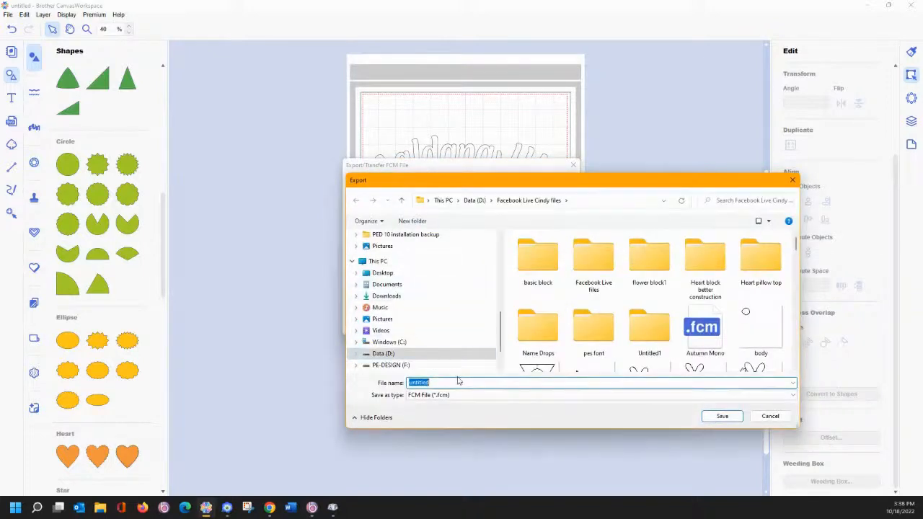
pyautogui.write('Sal')
pyautogui.click(721, 416)
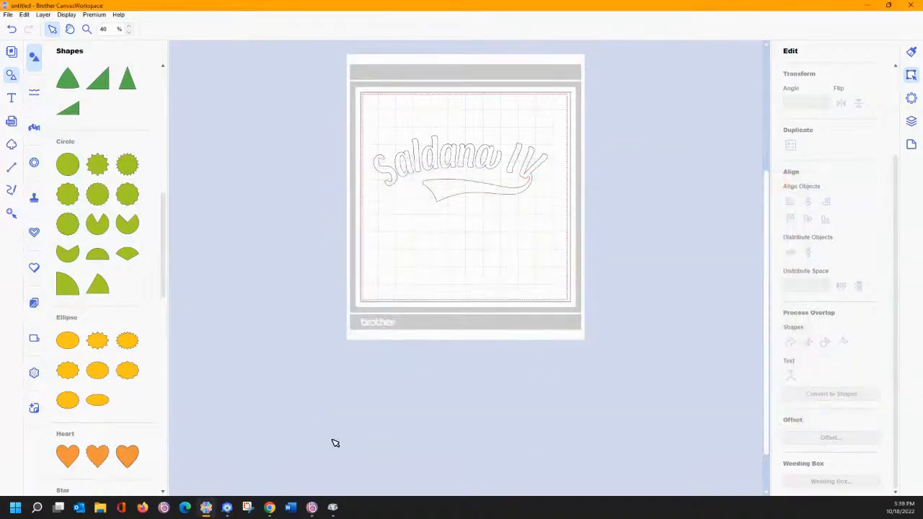
pyautogui.click(227, 508)
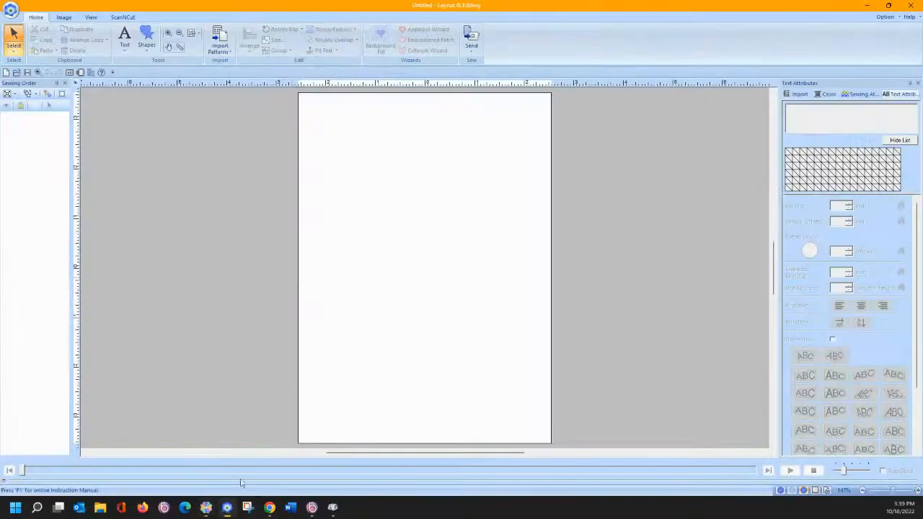
# - Import Sal.fcm via ScanNCut onto the page, then bring up Design Settings
pyautogui.click(122, 18)
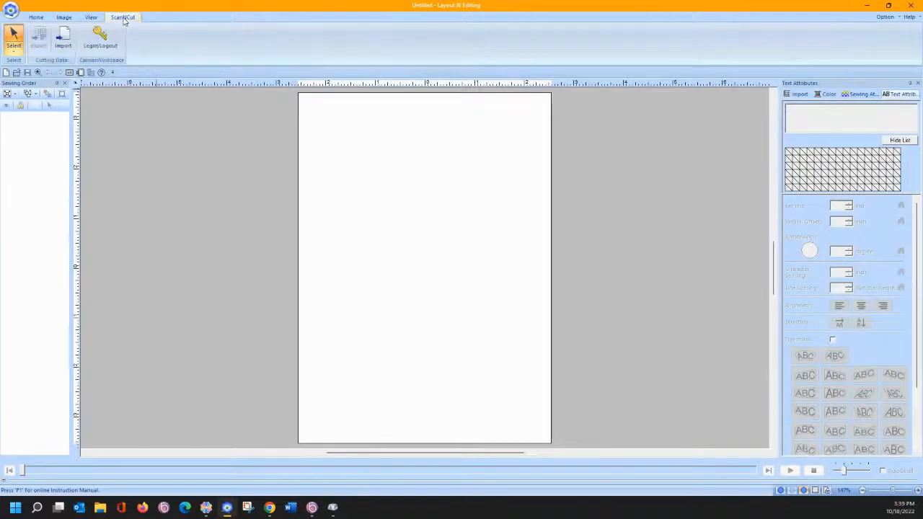
pyautogui.click(64, 40)
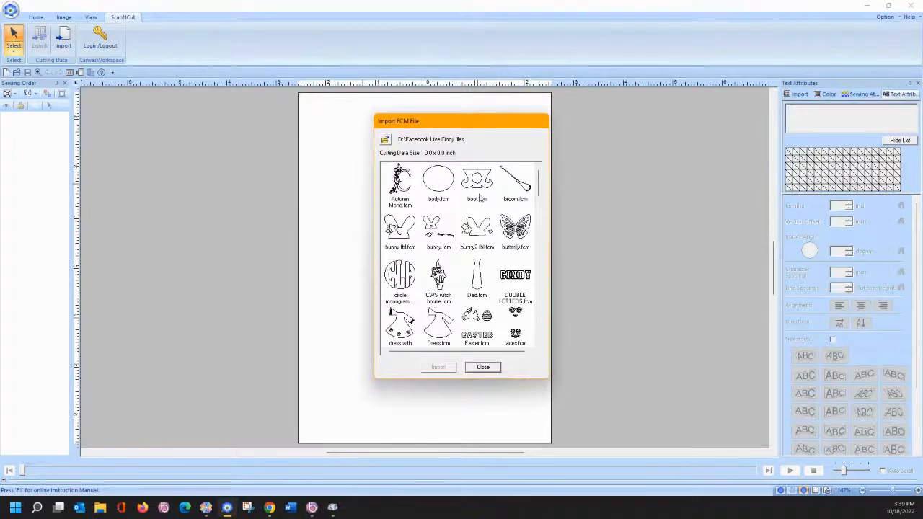
pyautogui.moveTo(536, 187); pyautogui.dragTo(537, 268)
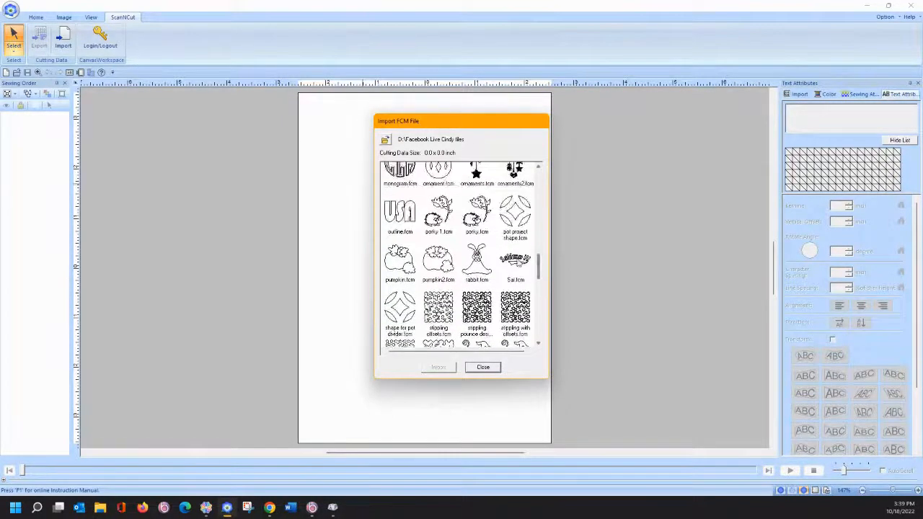
pyautogui.click(514, 260)
pyautogui.click(438, 367)
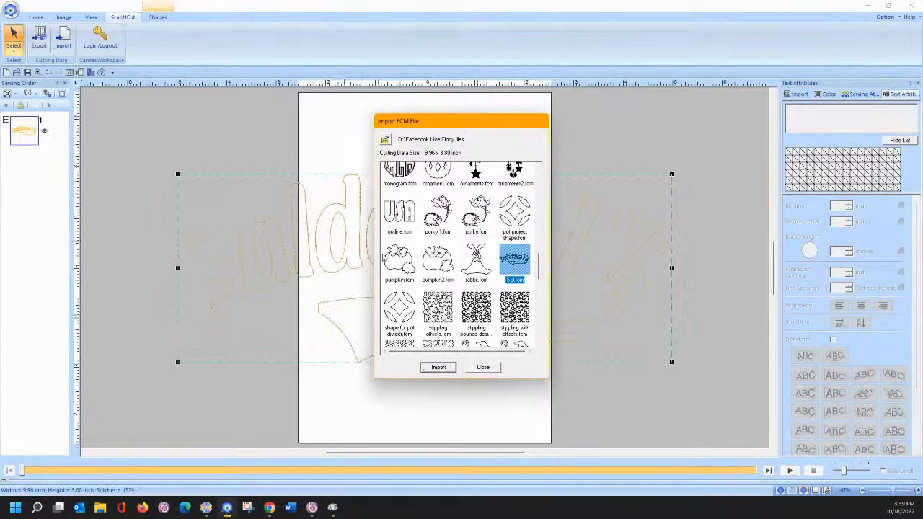
pyautogui.click(482, 368)
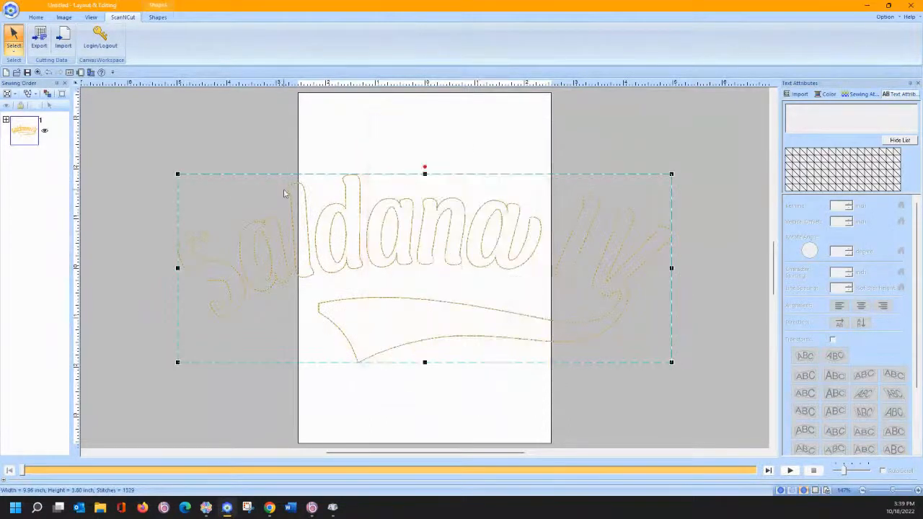
pyautogui.click(80, 73)
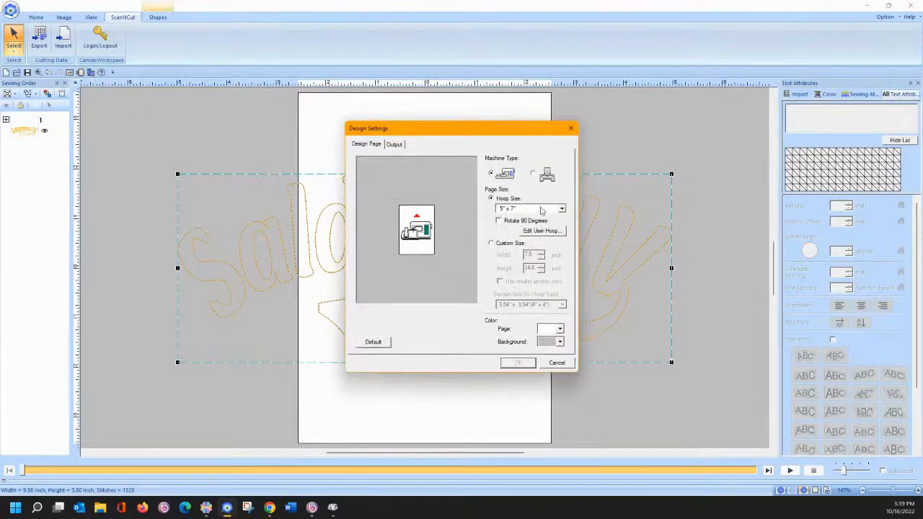
# - Set the page to an 8" x 12" hoop rotated 90 degrees to landscape
pyautogui.click(541, 209)
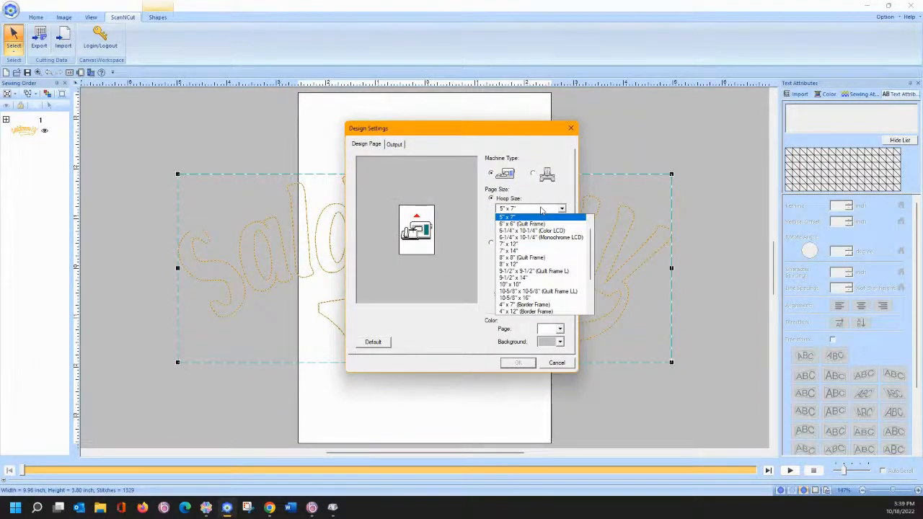
pyautogui.click(522, 263)
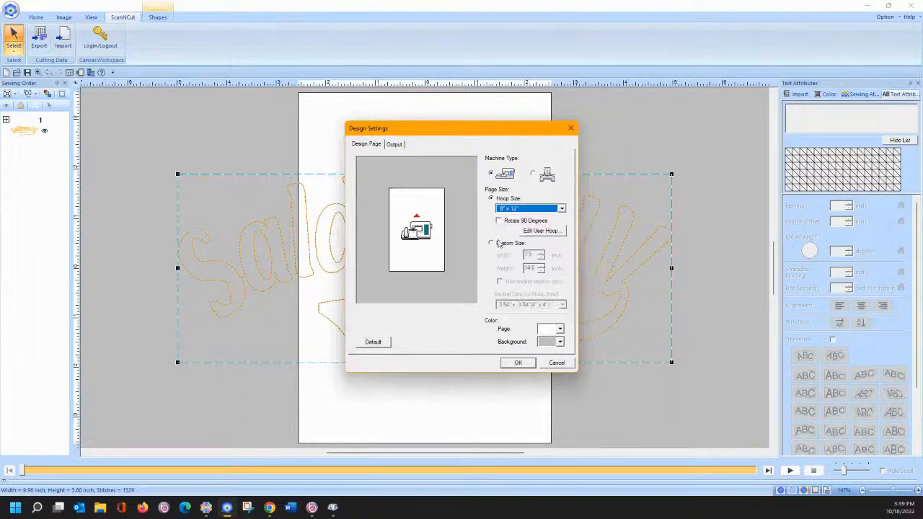
pyautogui.click(499, 220)
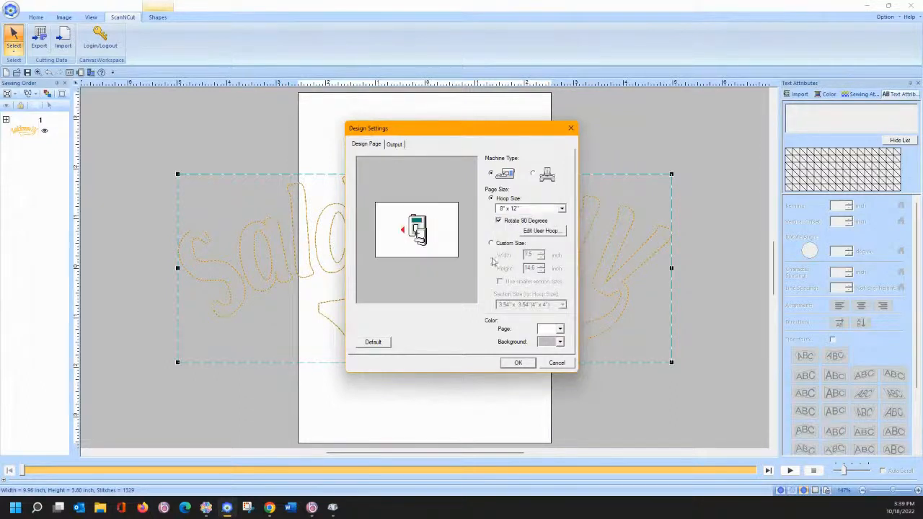
pyautogui.click(517, 362)
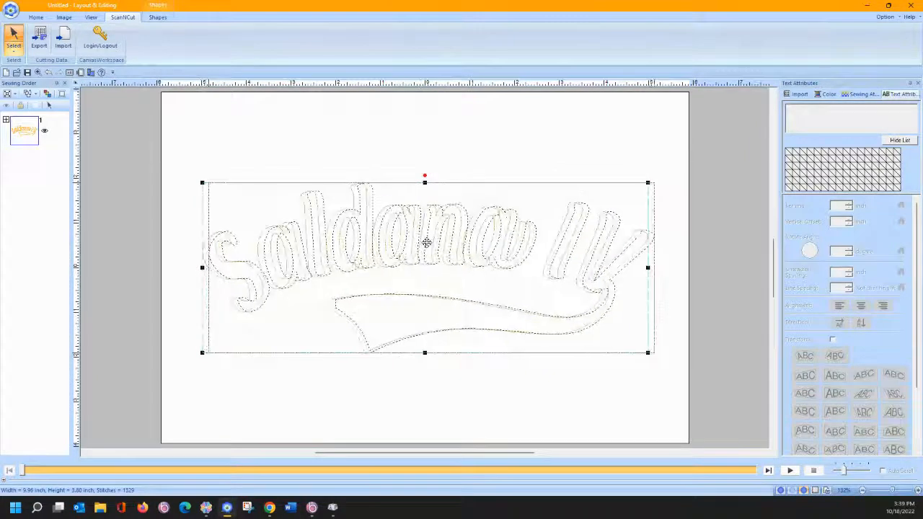
# - Ungroup the imported design and give all regions Fill Stitch
pyautogui.rightClick(395, 219)
pyautogui.click(410, 238)
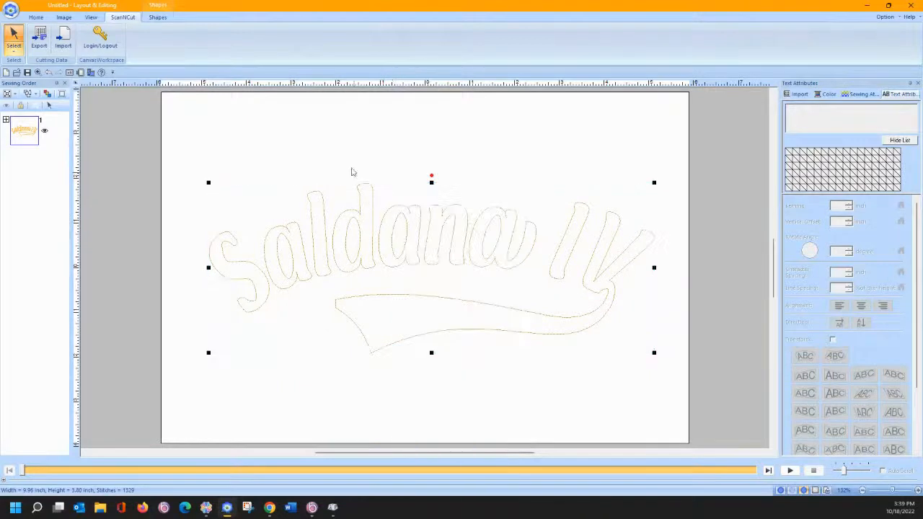
pyautogui.click(157, 16)
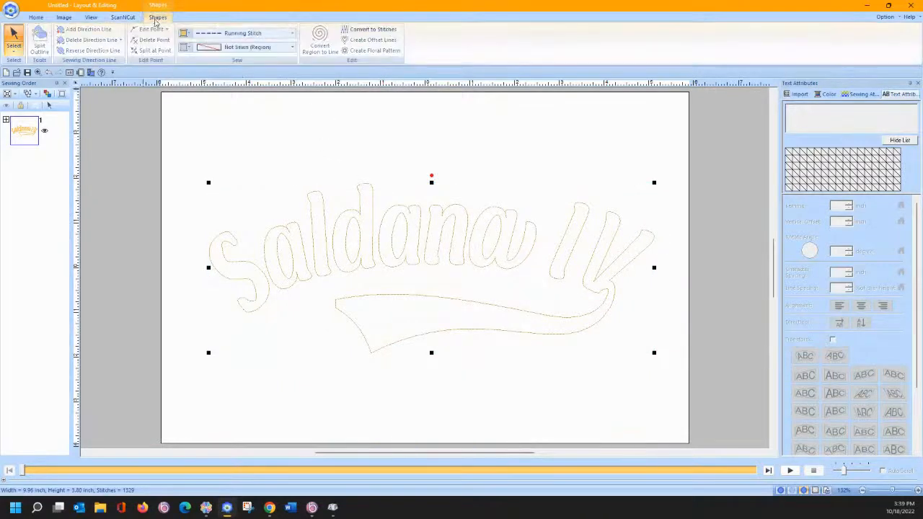
pyautogui.click(253, 46)
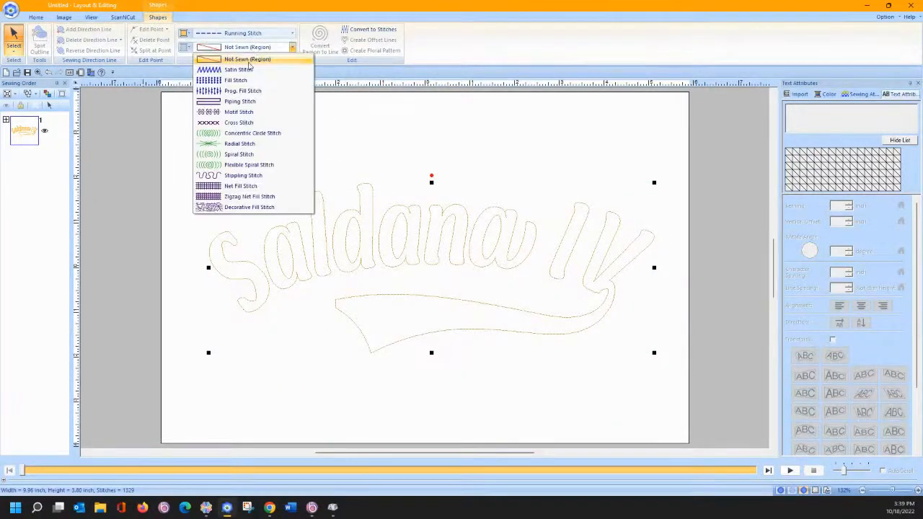
pyautogui.click(247, 80)
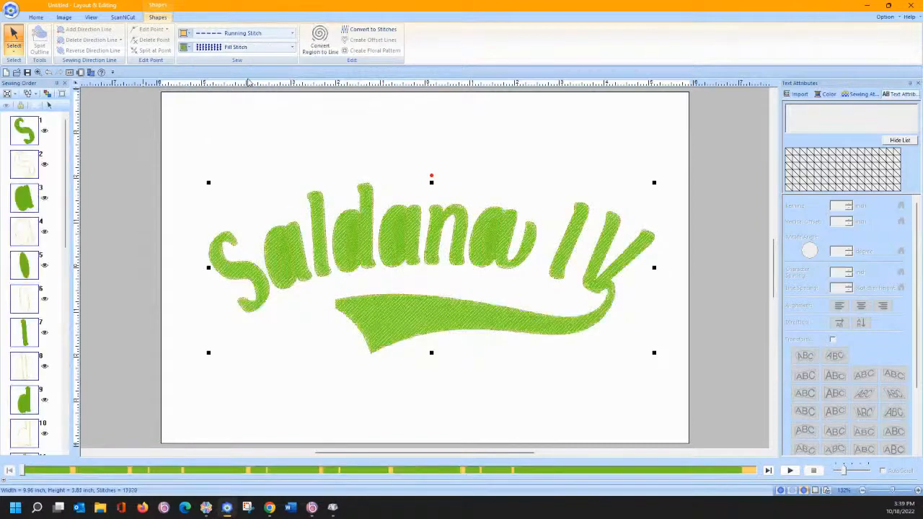
pyautogui.click(271, 132)
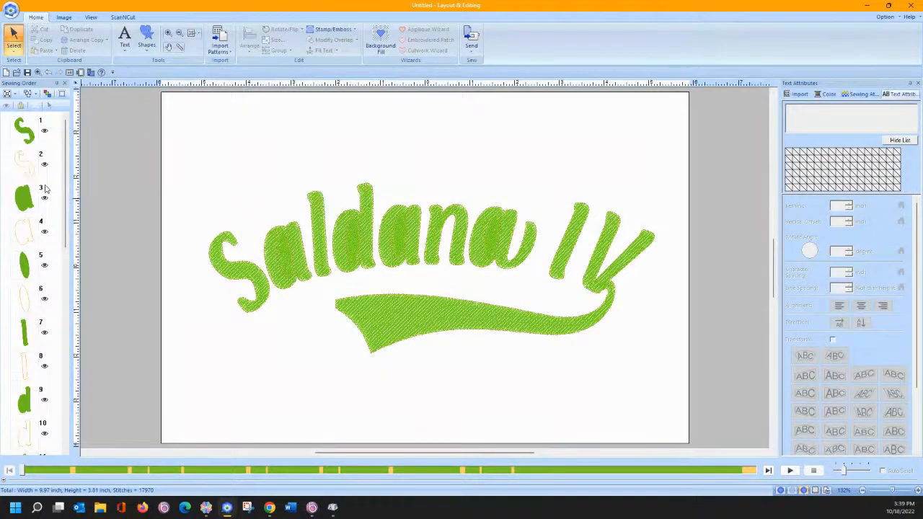
pyautogui.moveTo(34, 191); pyautogui.dragTo(9, 313)
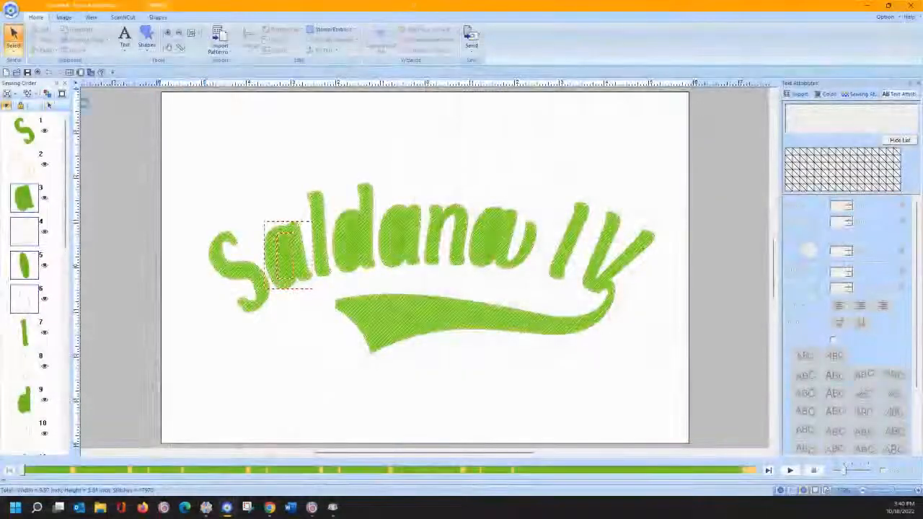
pyautogui.click(51, 106)
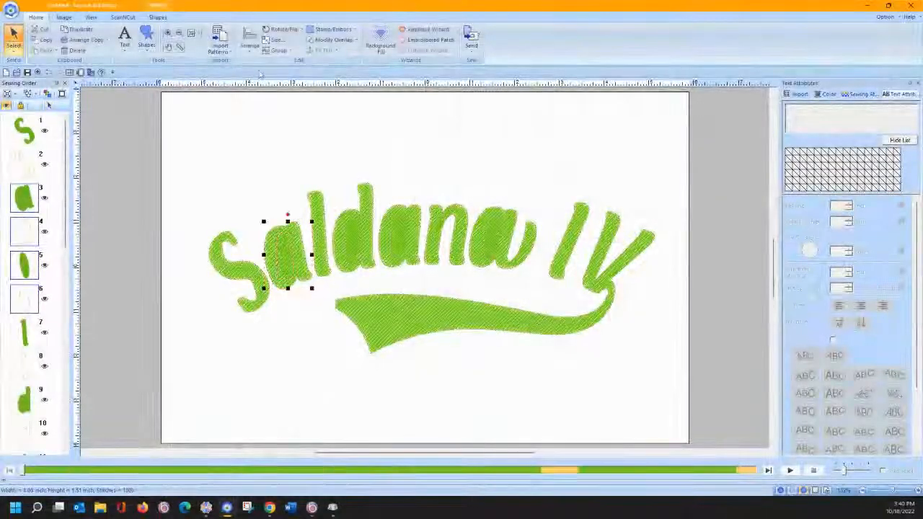
pyautogui.click(321, 40)
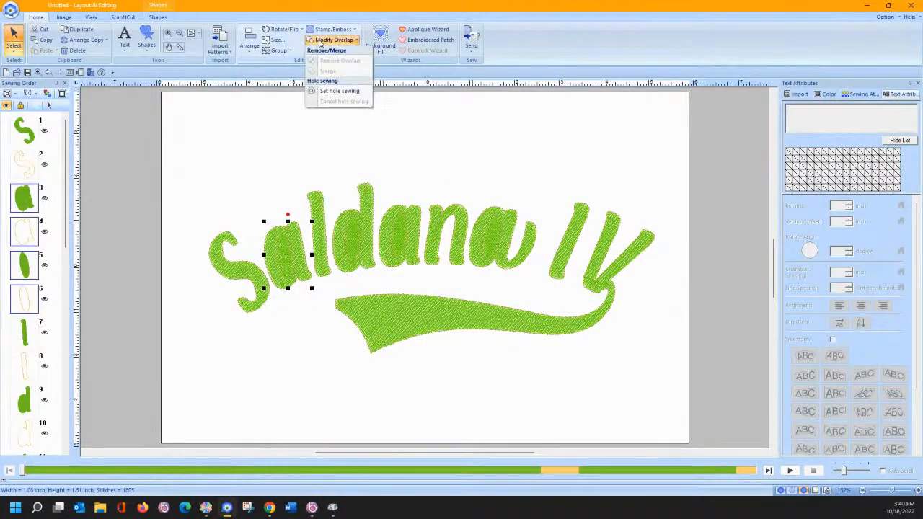
pyautogui.click(321, 91)
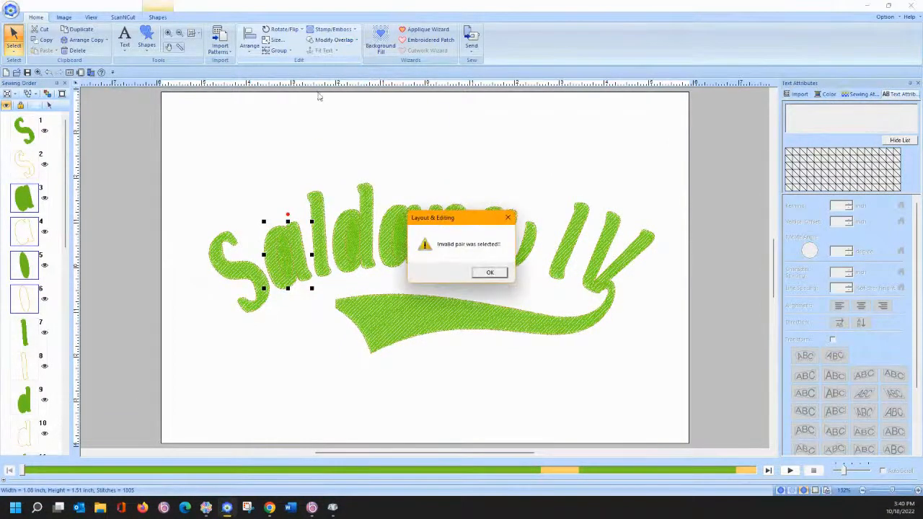
pyautogui.click(488, 273)
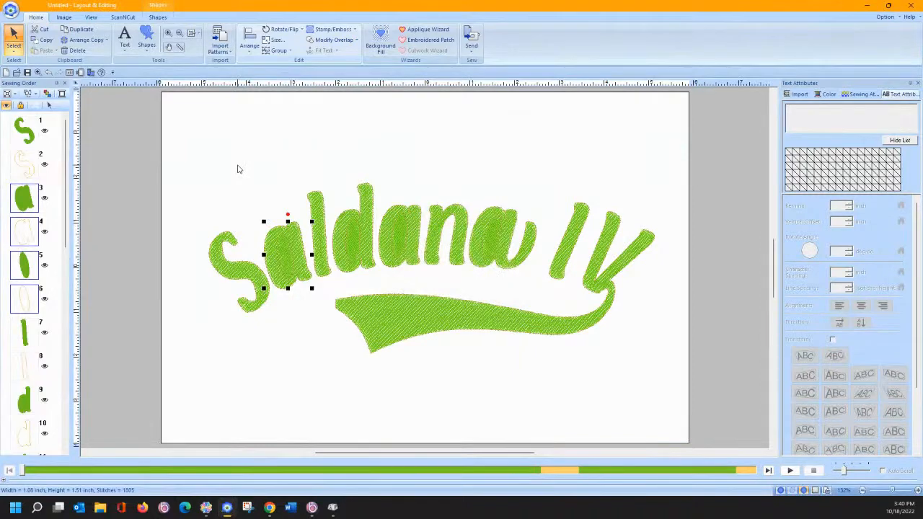
# - Zoom in on the a of Saldana and show its outline nodes with Select Point
pyautogui.click(168, 33)
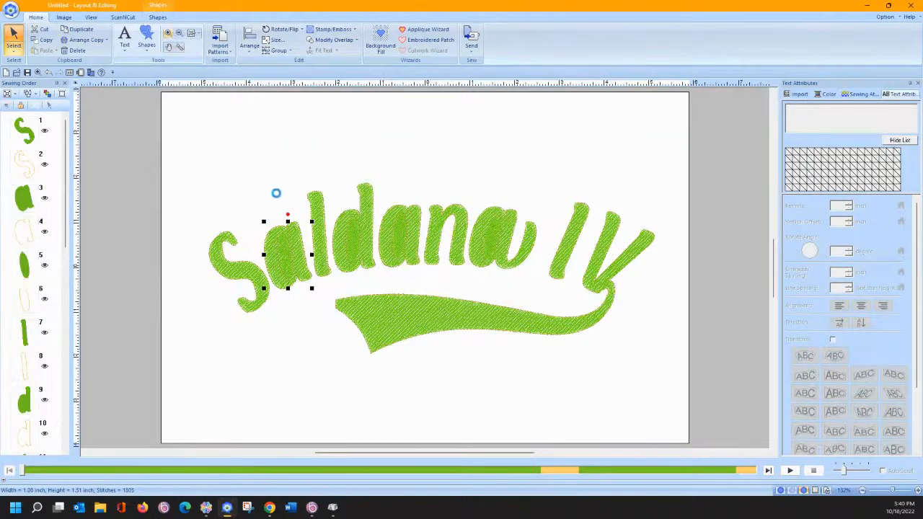
pyautogui.moveTo(287, 235); pyautogui.dragTo(323, 288)
pyautogui.click(14, 45)
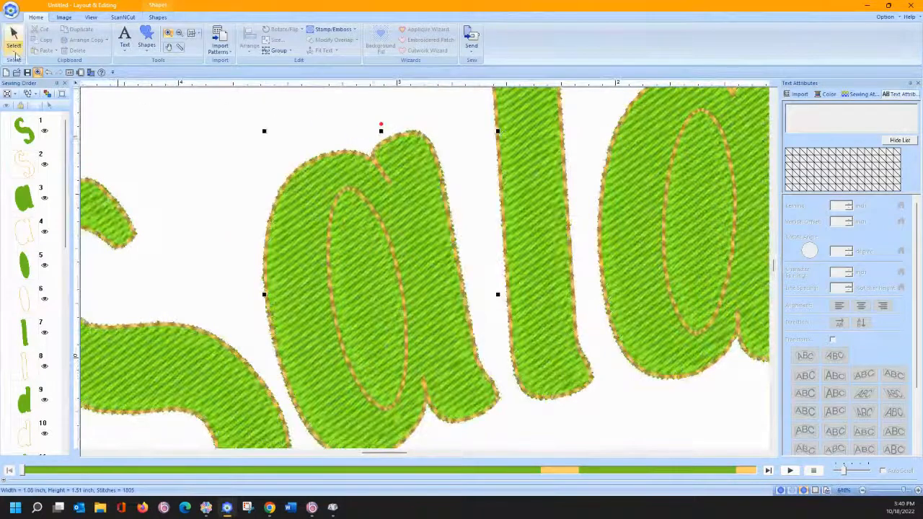
pyautogui.click(35, 76)
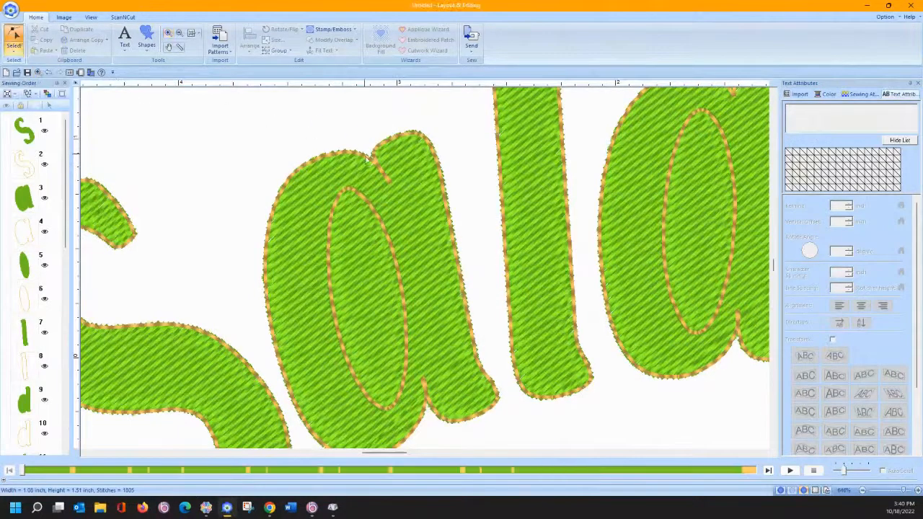
pyautogui.click(376, 166)
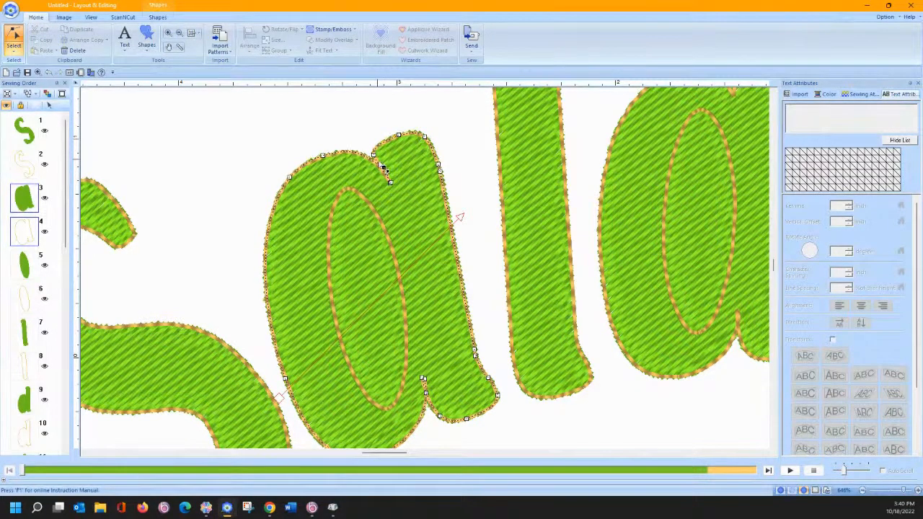
# - Convert the notch node at the top of the a to smooth and nudge it up-right
pyautogui.rightClick(384, 168)
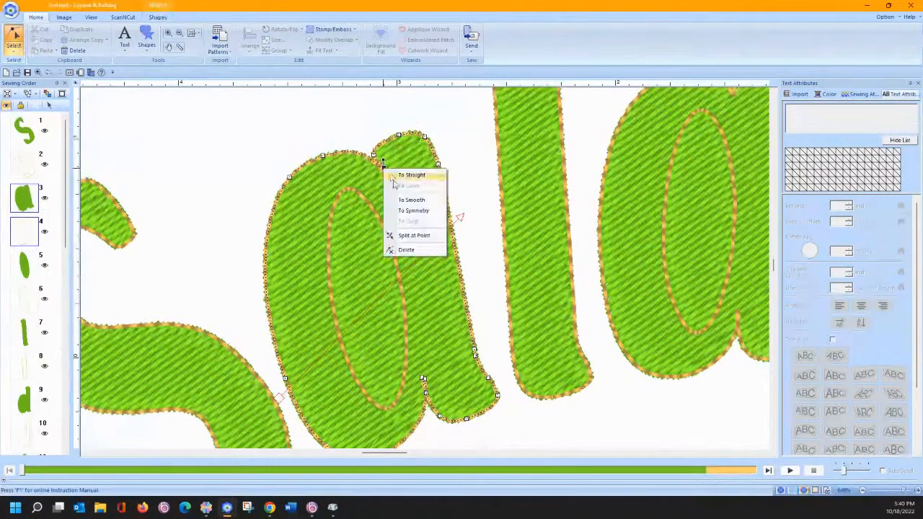
pyautogui.click(412, 199)
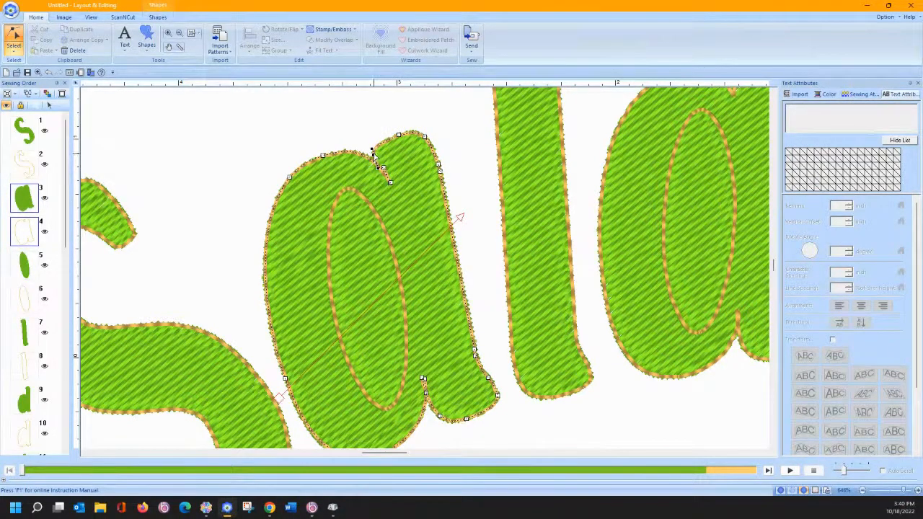
pyautogui.moveTo(373, 155); pyautogui.dragTo(375, 152)
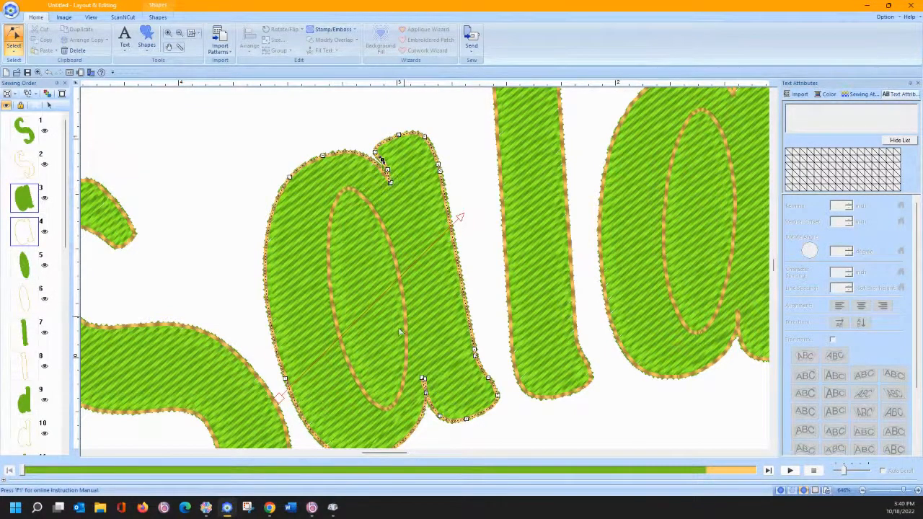
# - Adjust the curve handles of a node near the base of the a, then deselect
pyautogui.click(424, 378)
pyautogui.moveTo(421, 385); pyautogui.dragTo(420, 385)
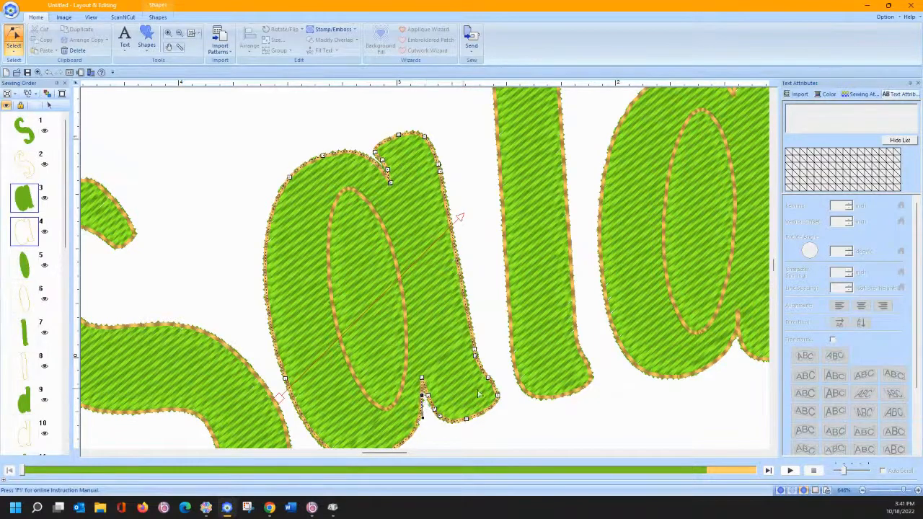
pyautogui.click(299, 124)
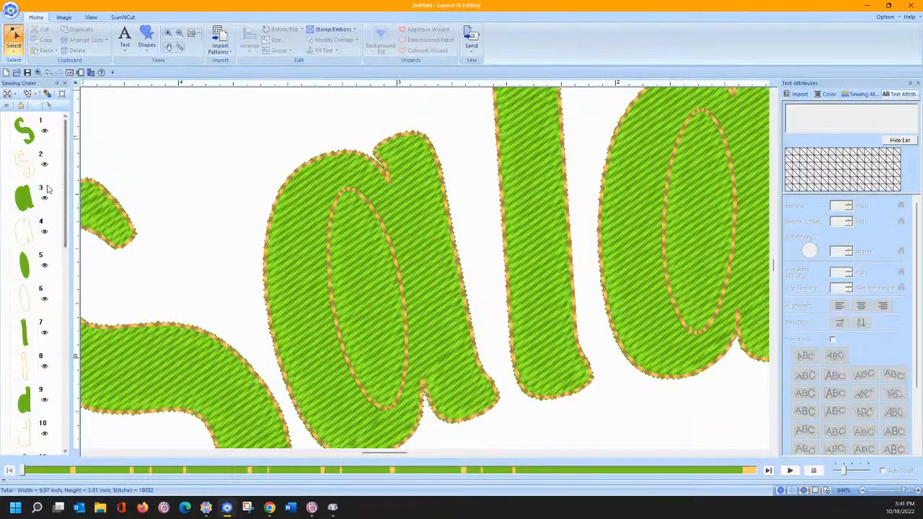
# - Select Sewing Order items 3–6 and try Set hole sewing, dismissing the invalid pair warning
pyautogui.click(24, 196)
pyautogui.moveTo(2, 222); pyautogui.dragTo(2, 312)
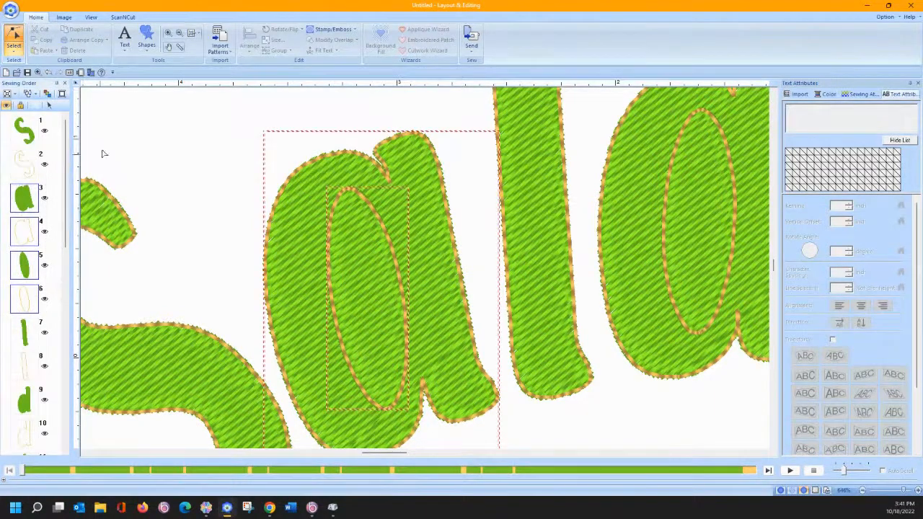
pyautogui.click(49, 106)
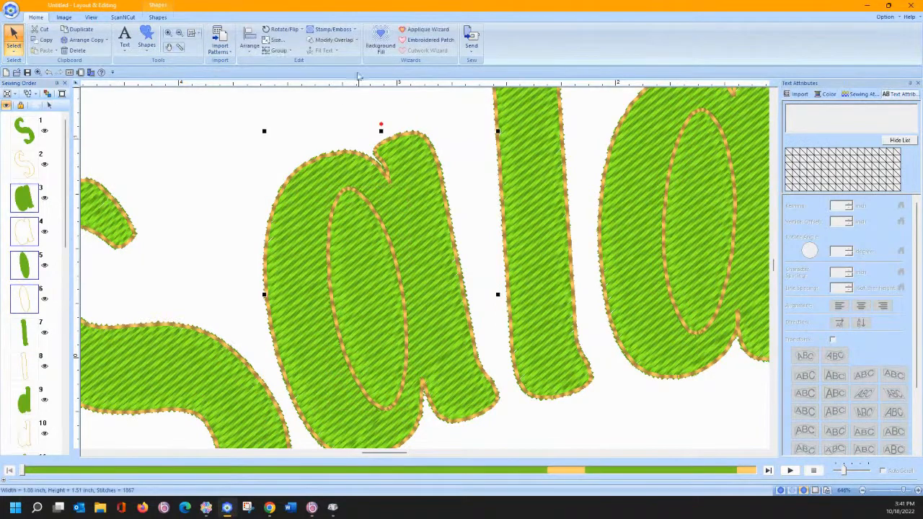
pyautogui.click(330, 40)
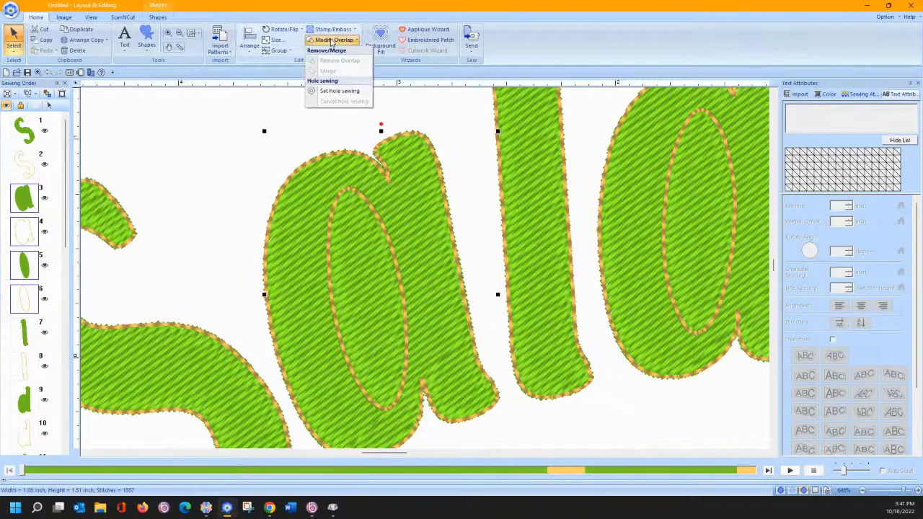
pyautogui.click(325, 91)
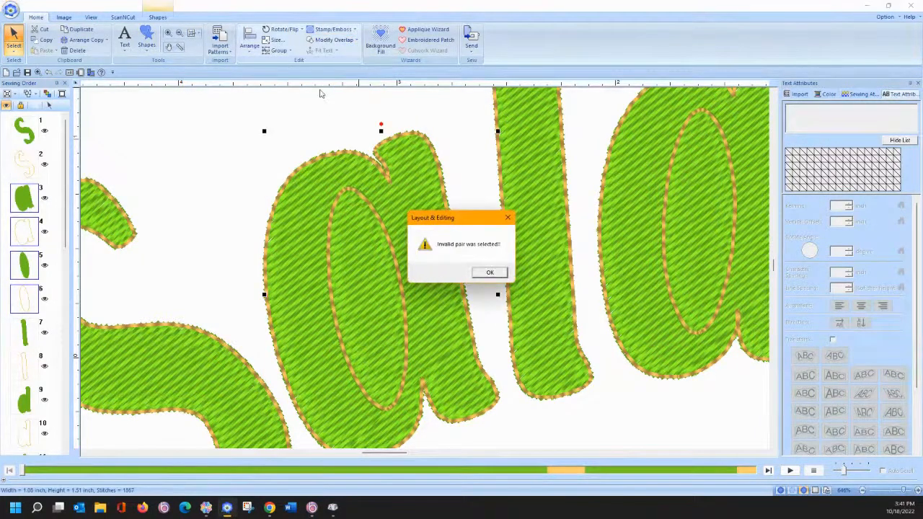
pyautogui.click(488, 274)
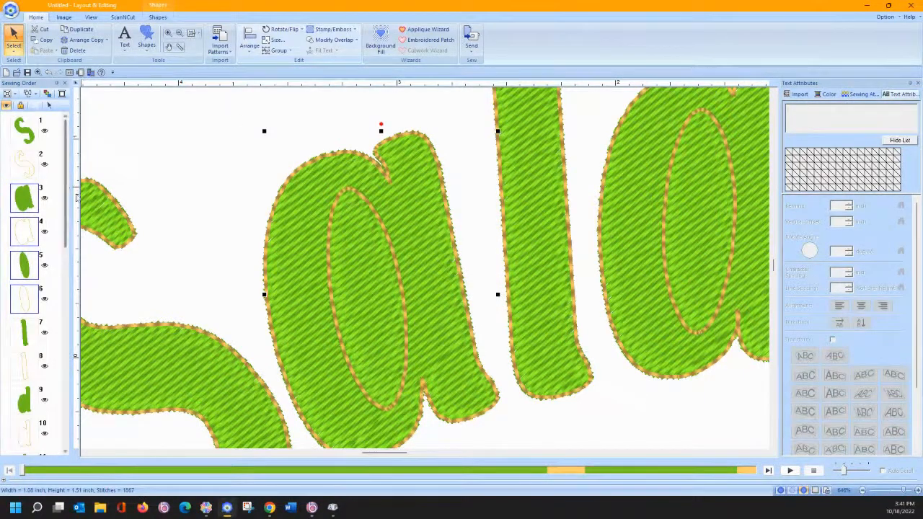
# - Set the line sew type of the a's outlines to Zigzag Stitch
pyautogui.click(168, 19)
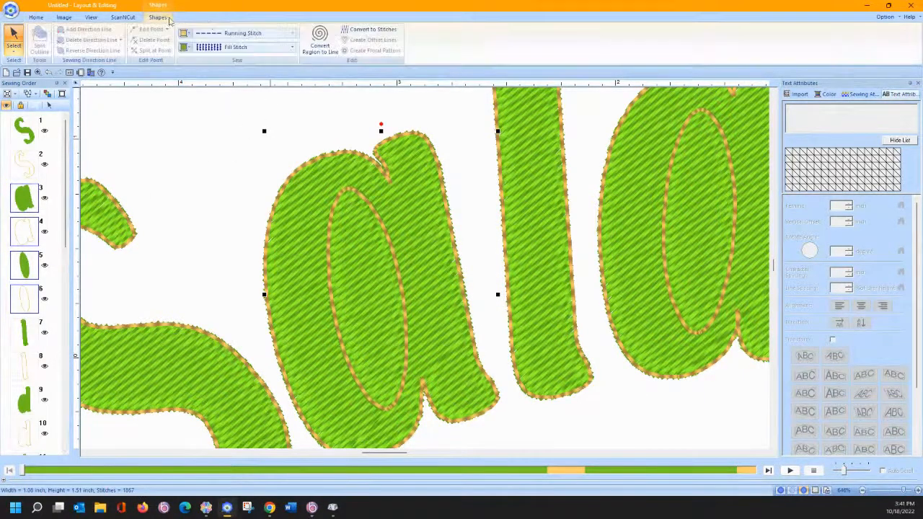
pyautogui.click(241, 34)
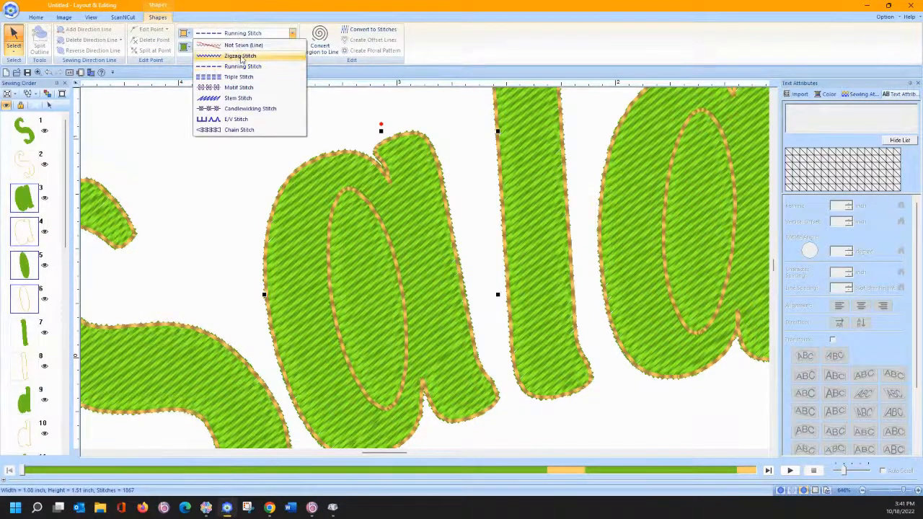
pyautogui.click(241, 56)
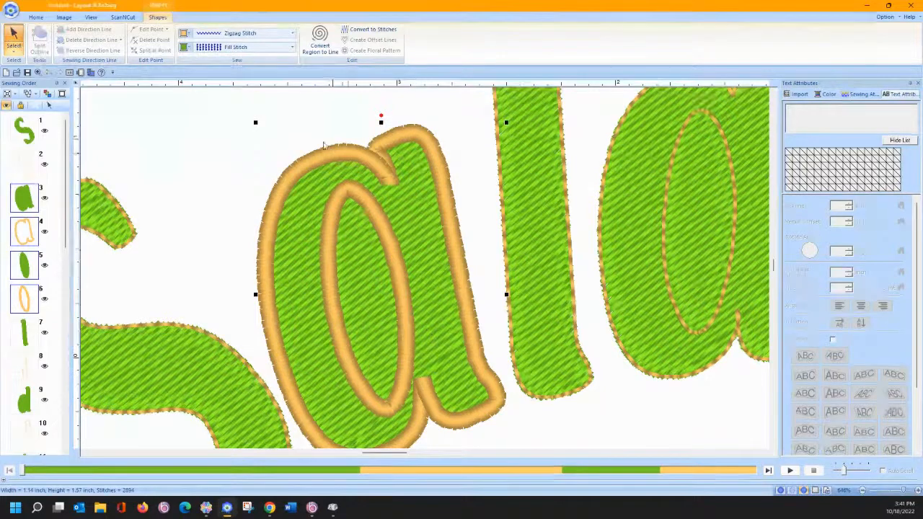
pyautogui.click(37, 17)
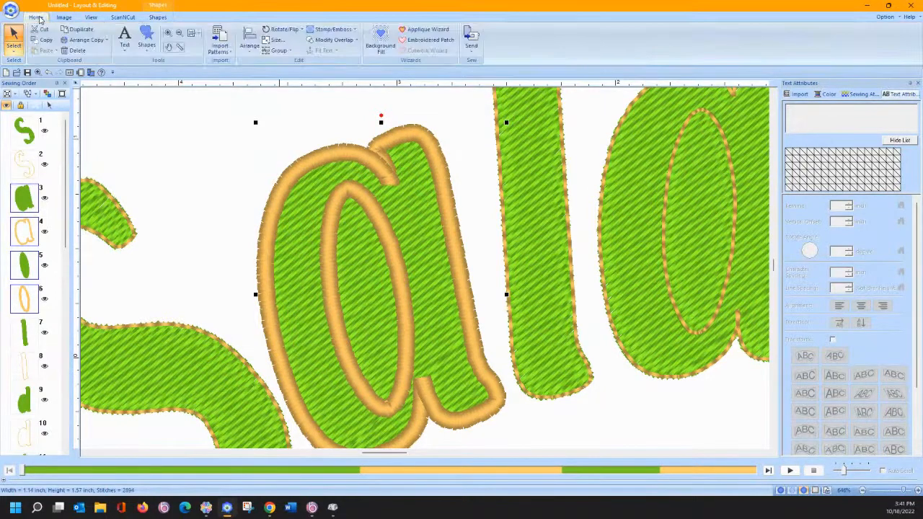
pyautogui.click(168, 34)
# - Zoom in on the bottom of the a and move zigzag outline points along the stroke
pyautogui.click(443, 424)
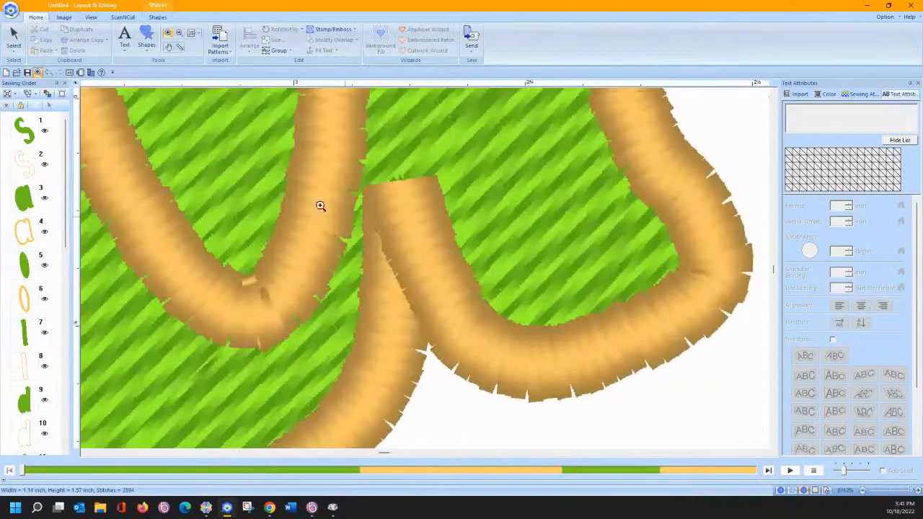
pyautogui.click(14, 49)
pyautogui.click(36, 76)
pyautogui.click(407, 227)
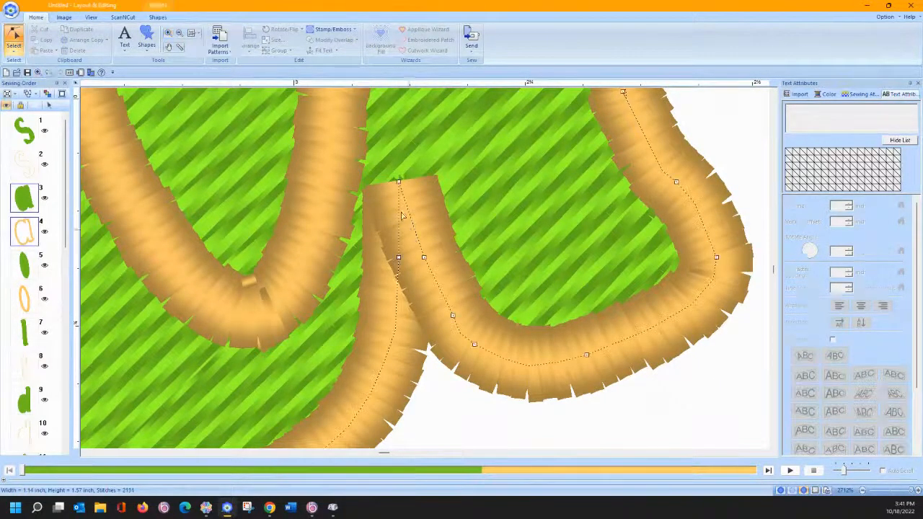
pyautogui.click(399, 183)
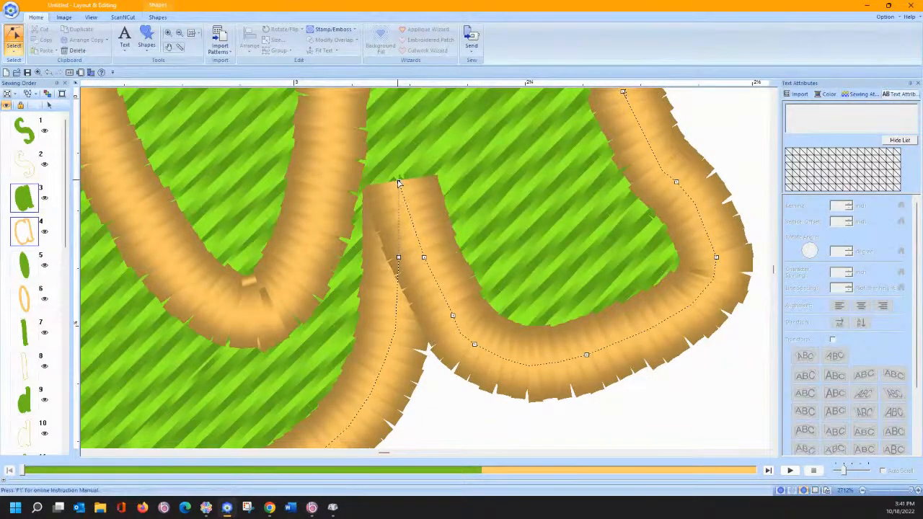
pyautogui.click(424, 257)
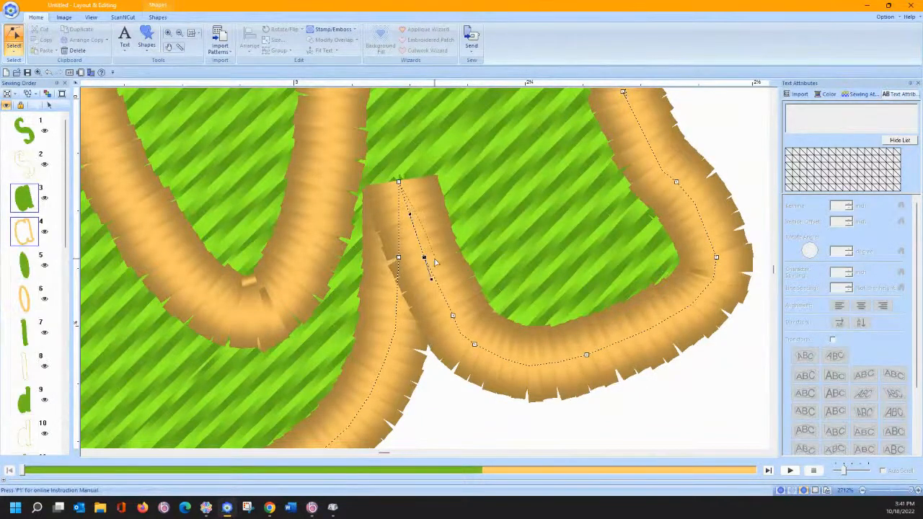
pyautogui.moveTo(424, 257)
pyautogui.mouseDown()
pyautogui.moveTo(430, 261)
pyautogui.moveTo(387, 268)
pyautogui.mouseUp()
pyautogui.click(398, 259)
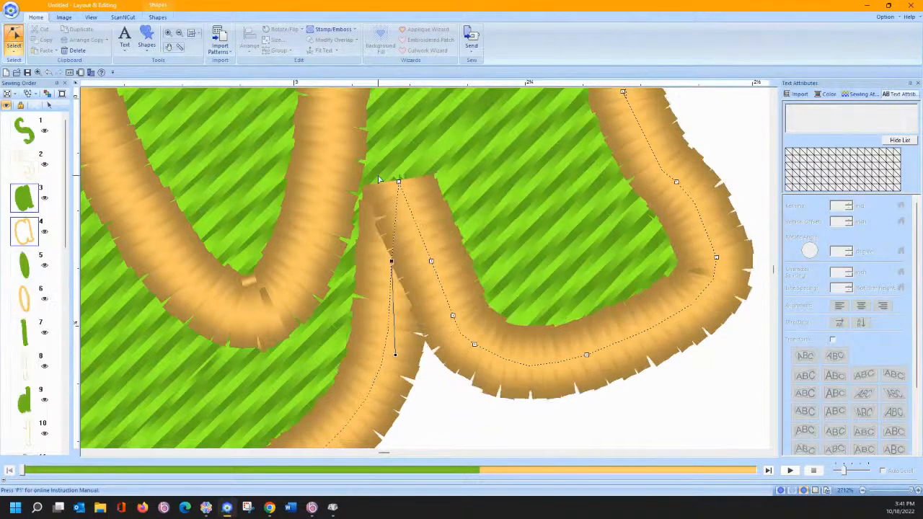
# - Reshape the stroke's end points and curve, add a point, then reselect Sewing Order items 3–6
pyautogui.scroll(5, 379, 180)
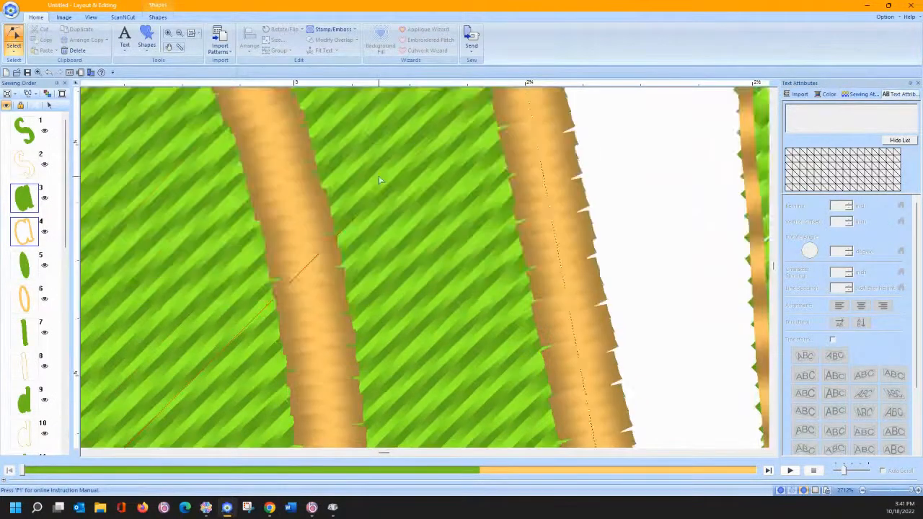
pyautogui.scroll(1, 379, 180)
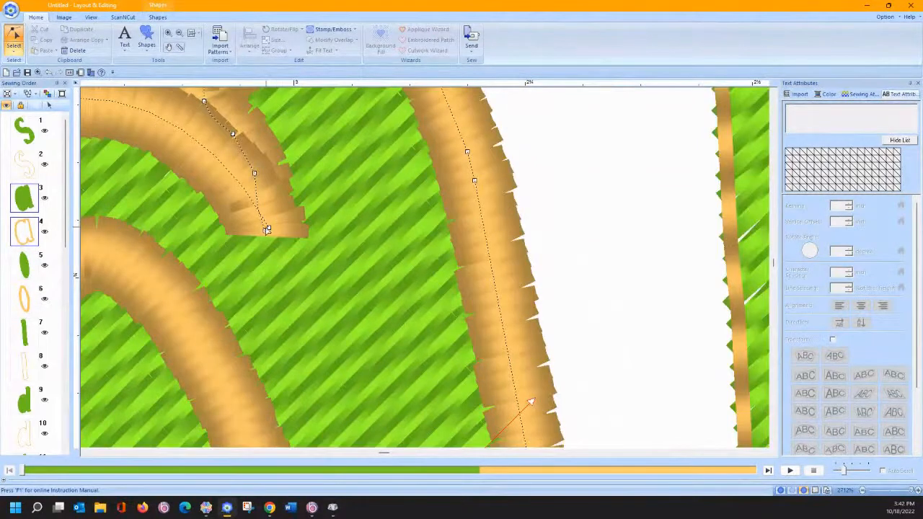
pyautogui.click(266, 228)
pyautogui.moveTo(269, 228); pyautogui.dragTo(269, 223)
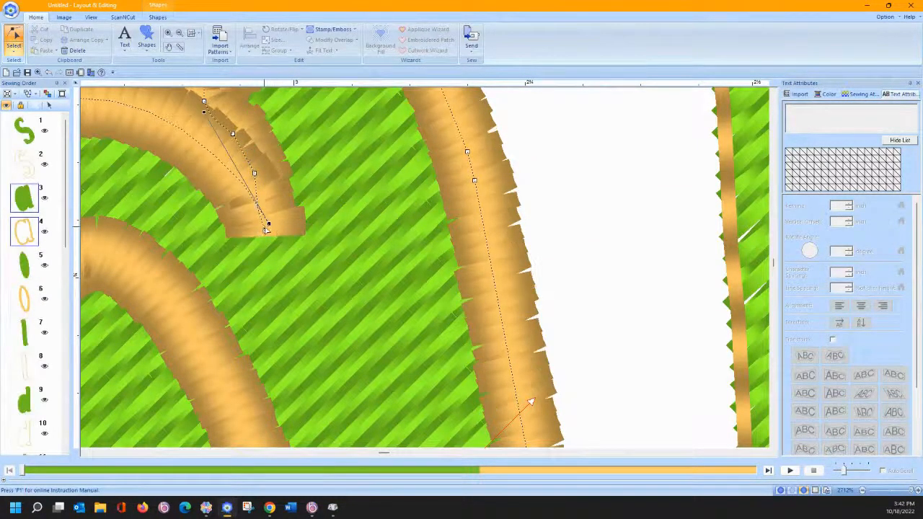
pyautogui.moveTo(259, 222); pyautogui.dragTo(258, 220)
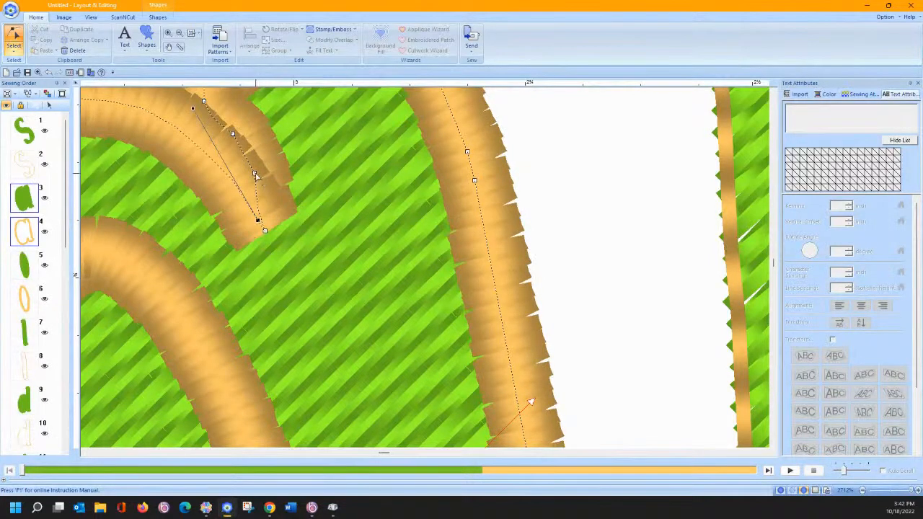
pyautogui.click(253, 175)
pyautogui.moveTo(256, 177); pyautogui.dragTo(260, 180)
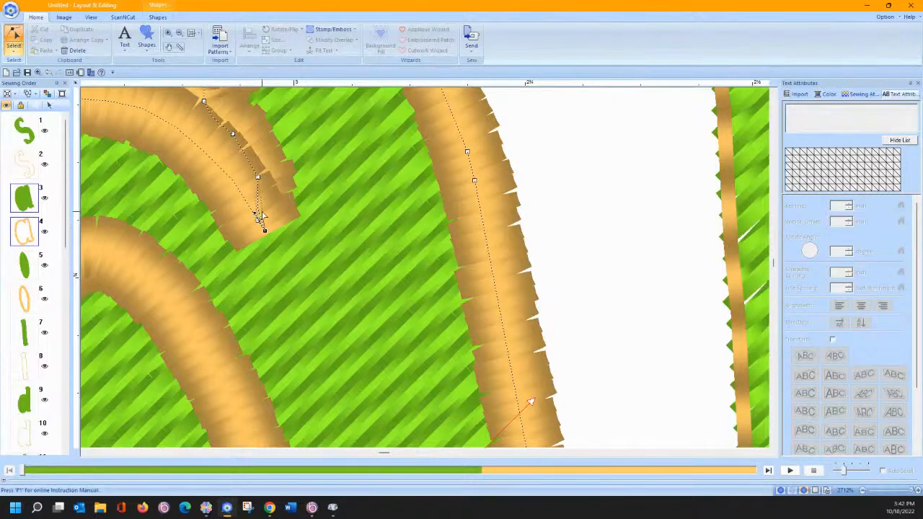
pyautogui.moveTo(262, 211); pyautogui.dragTo(262, 210)
pyautogui.click(263, 210)
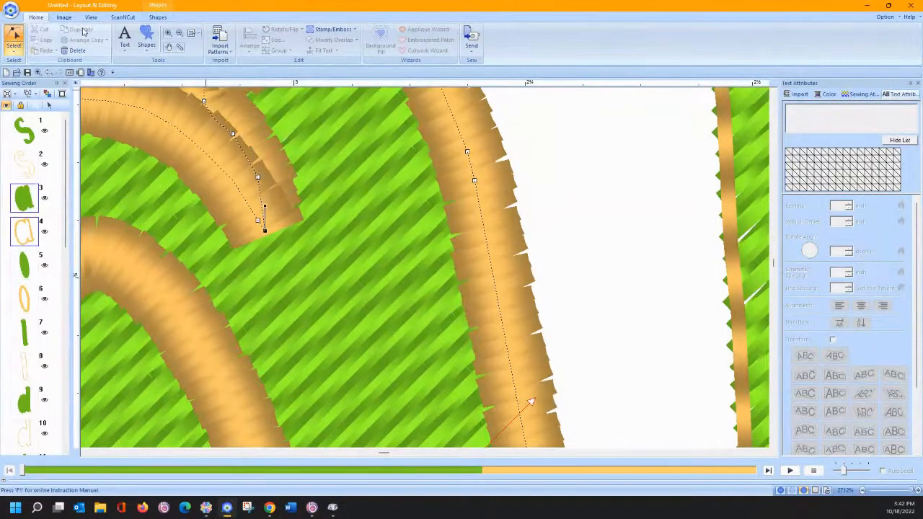
pyautogui.press('Escape')
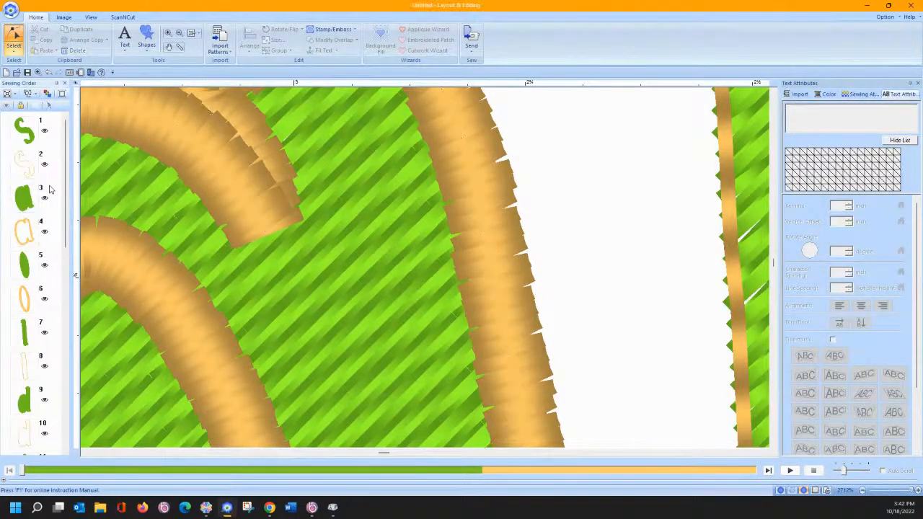
pyautogui.moveTo(52, 188); pyautogui.dragTo(51, 303)
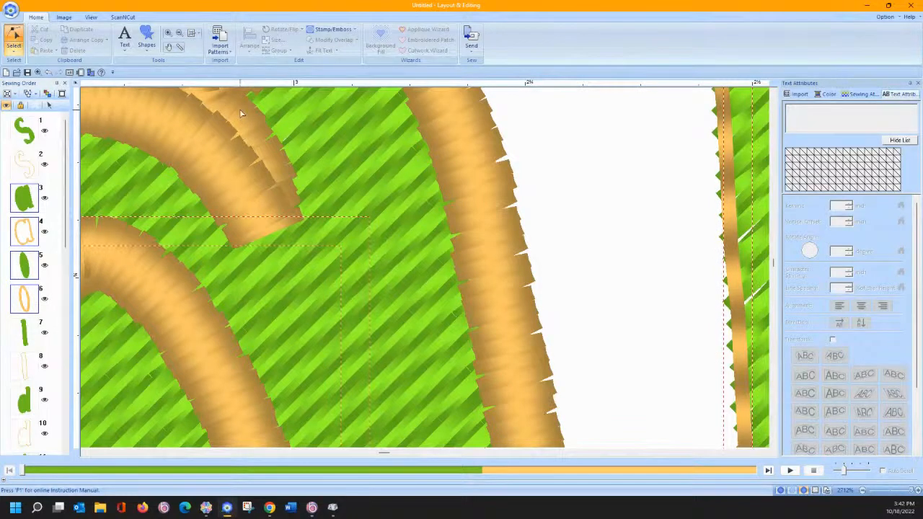
# - Apply Set hole sewing to the letter a pieces
pyautogui.click(49, 105)
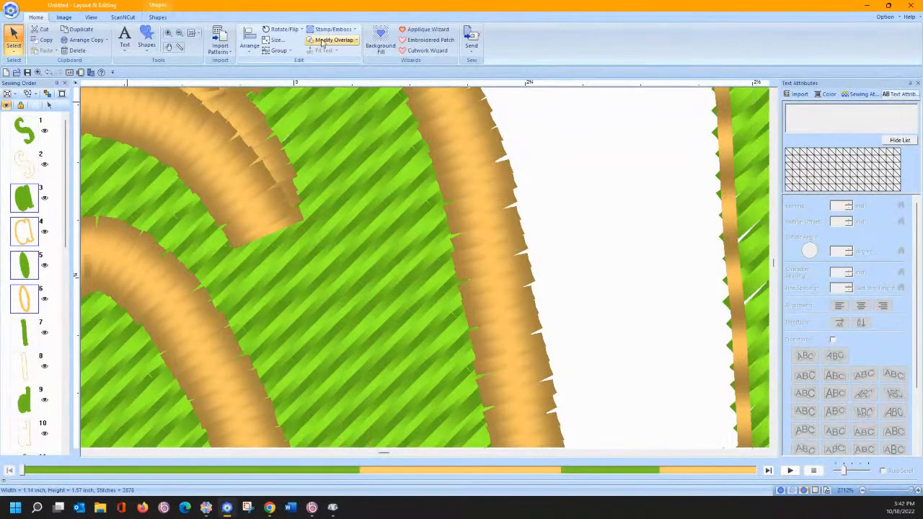
pyautogui.click(331, 40)
pyautogui.click(335, 91)
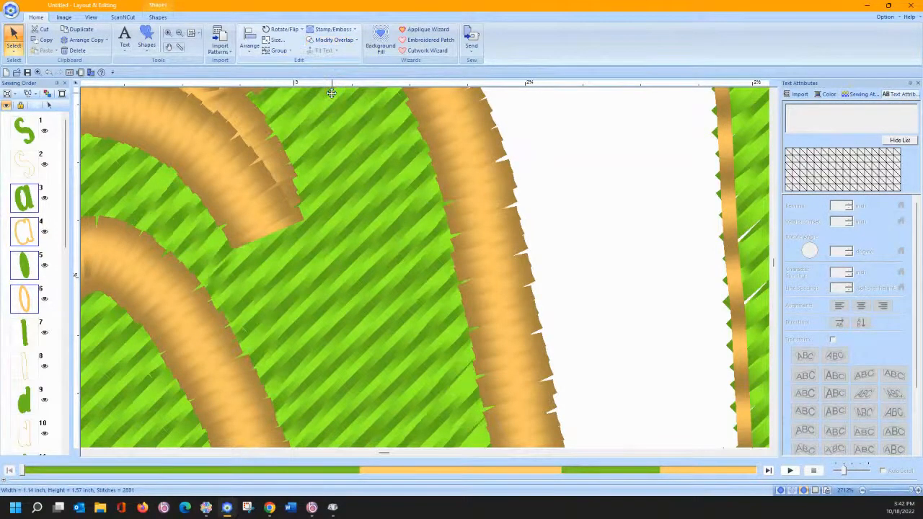
# - Set the oval fill inside the first a to not sewn, leaving 18,660 stitches
pyautogui.click(192, 33)
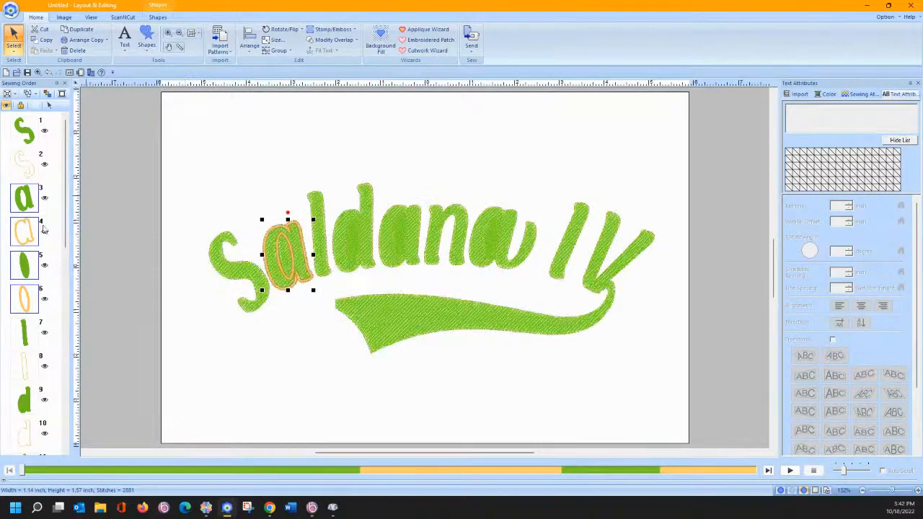
pyautogui.click(25, 264)
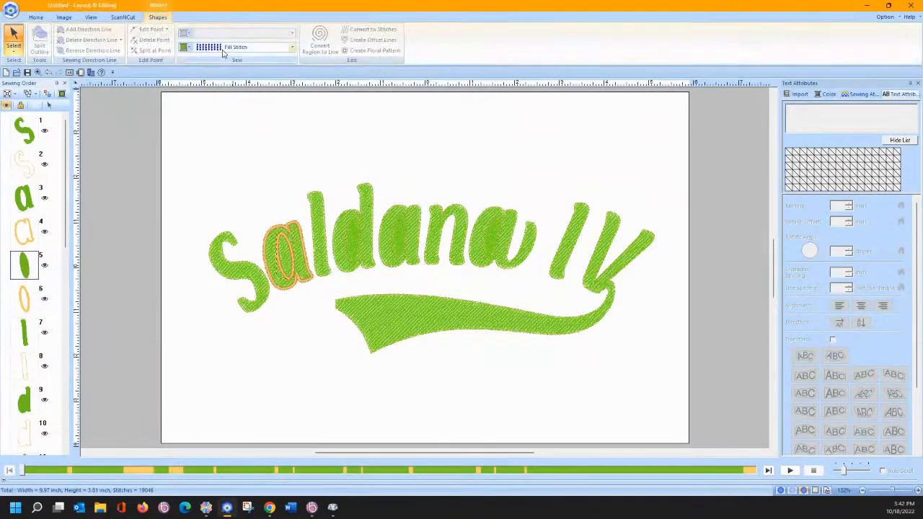
pyautogui.click(223, 54)
pyautogui.click(220, 60)
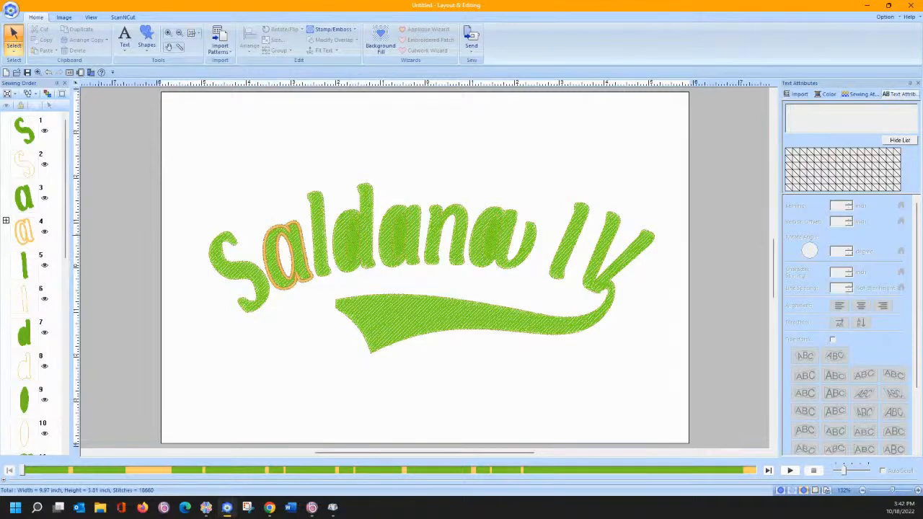
pyautogui.click(22, 332)
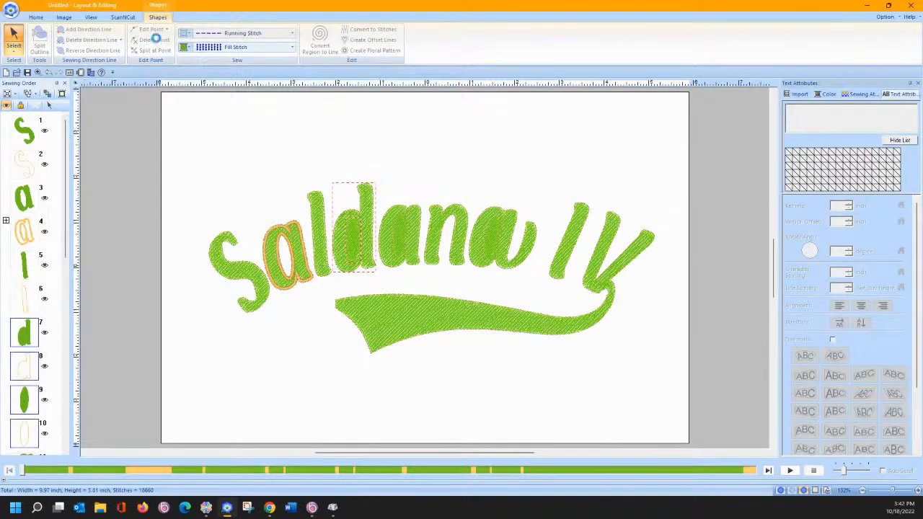
# - Try Set hole sewing on the d and dismiss the invalid pair warning
pyautogui.click(35, 17)
pyautogui.click(330, 40)
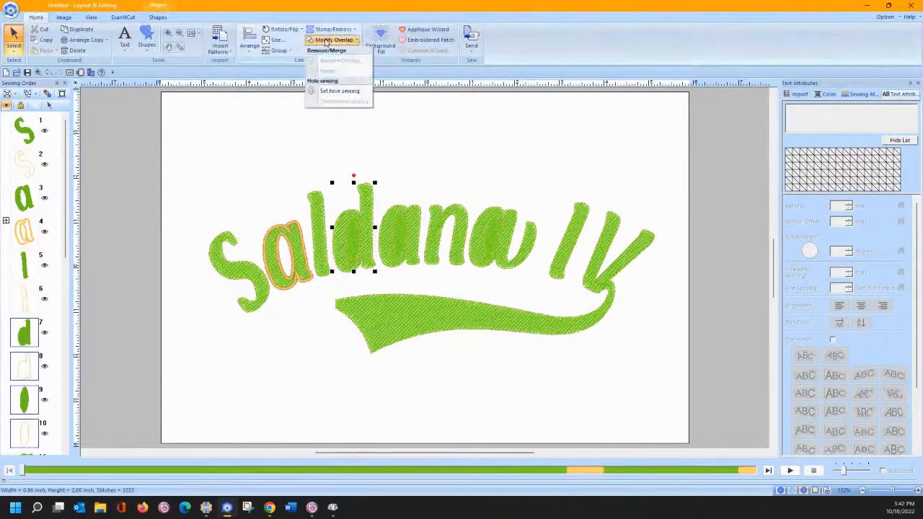
pyautogui.click(335, 91)
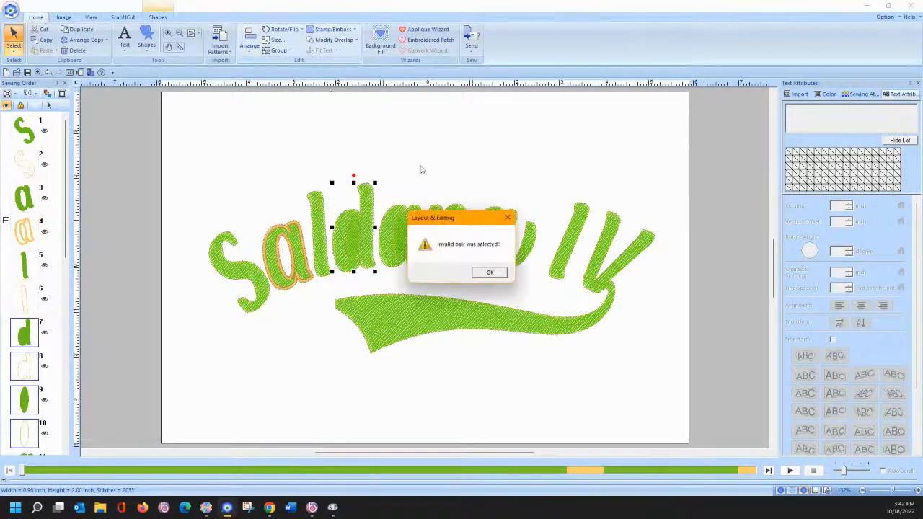
pyautogui.click(489, 273)
# - Zoom in on the bottom of the d and reshape its satin outline tip nodes
pyautogui.click(168, 33)
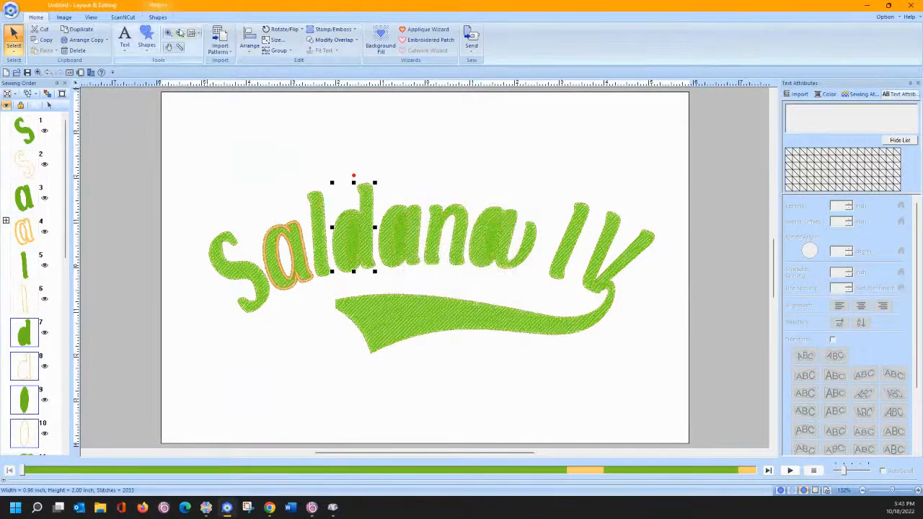
pyautogui.moveTo(318, 201); pyautogui.dragTo(385, 291)
pyautogui.moveTo(492, 360); pyautogui.dragTo(524, 377)
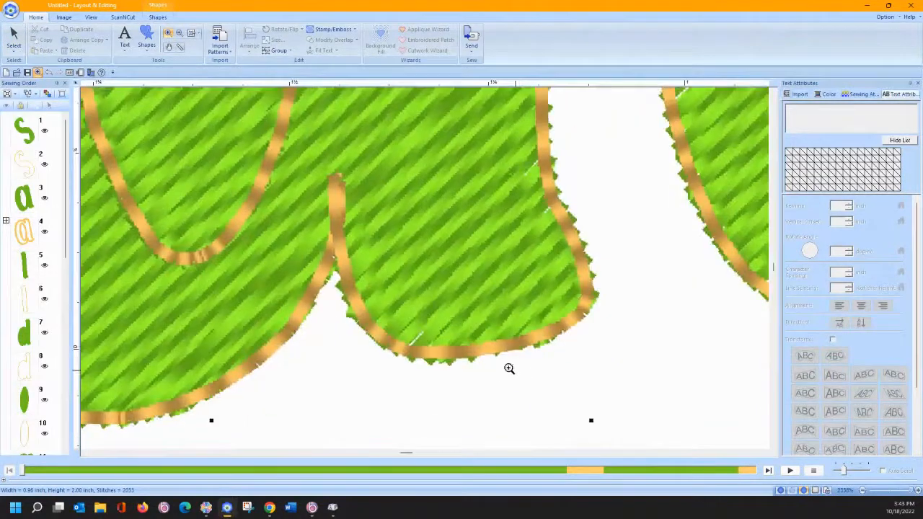
pyautogui.click(14, 37)
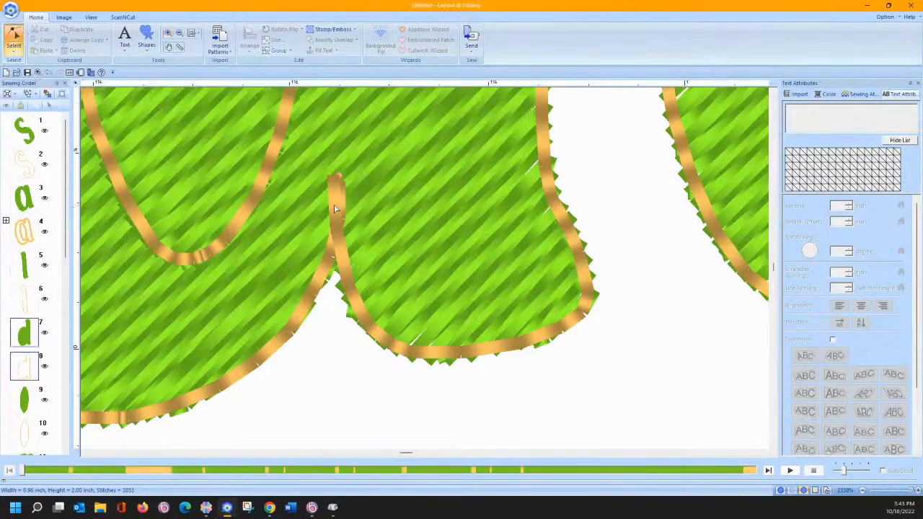
pyautogui.click(334, 209)
pyautogui.click(339, 181)
pyautogui.moveTo(333, 196); pyautogui.dragTo(331, 193)
pyautogui.moveTo(336, 228); pyautogui.dragTo(340, 228)
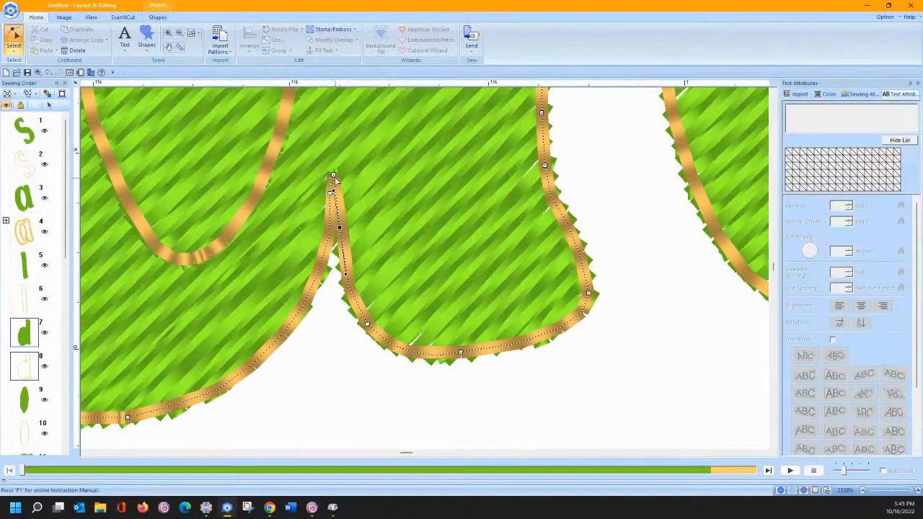
pyautogui.moveTo(333, 176); pyautogui.dragTo(329, 173)
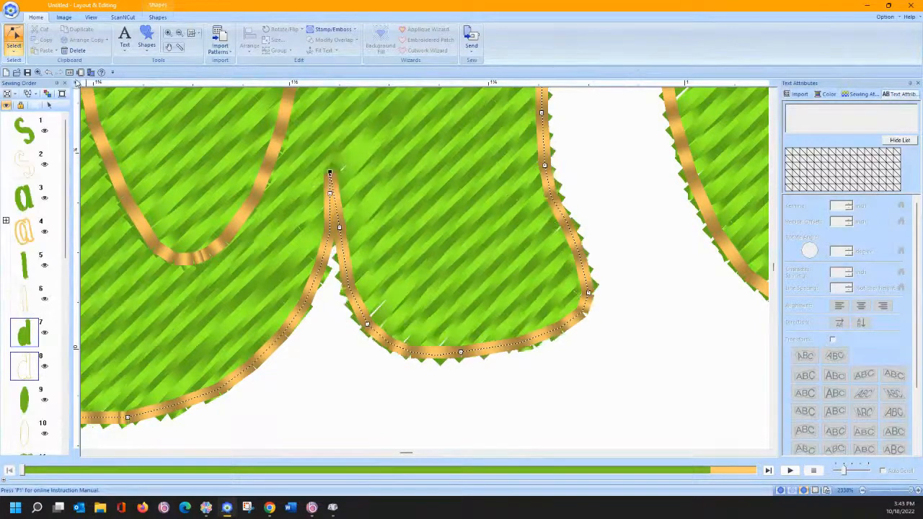
pyautogui.click(191, 33)
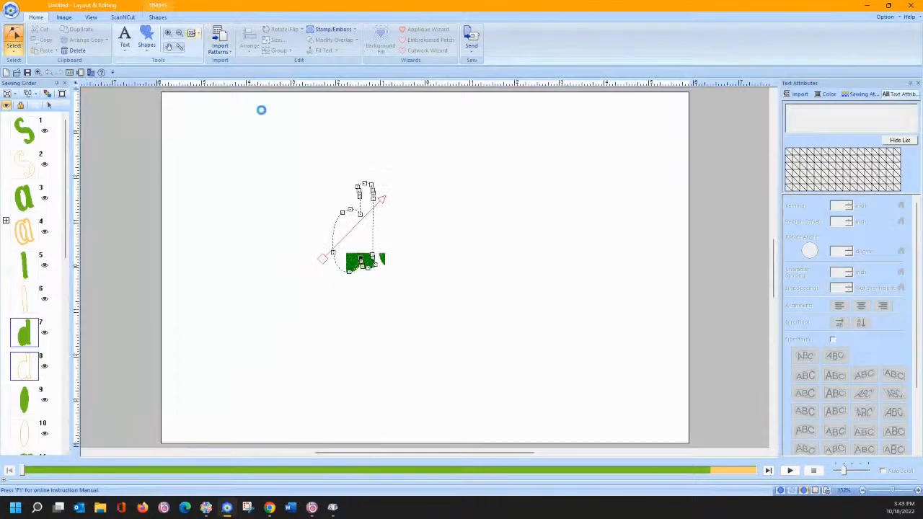
# - Apply hole sewing to Sewing Order item 9 and set its inner region to not sewn, giving 18,290 stitches
pyautogui.click(168, 32)
pyautogui.click(363, 243)
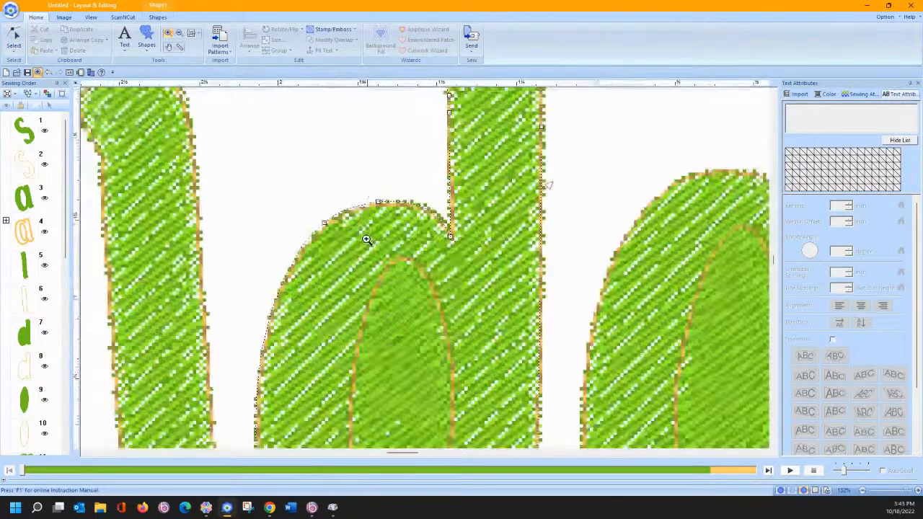
pyautogui.click(431, 264)
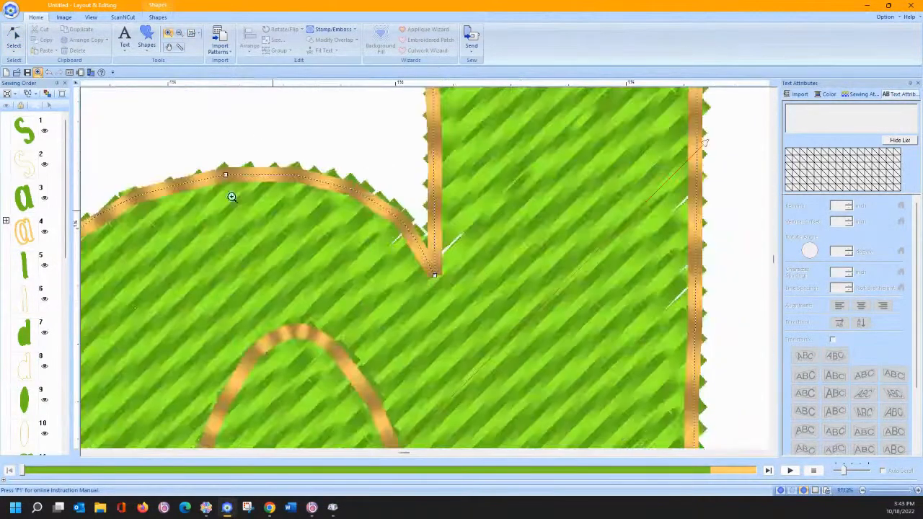
pyautogui.moveTo(48, 317); pyautogui.dragTo(4, 452)
pyautogui.click(31, 405)
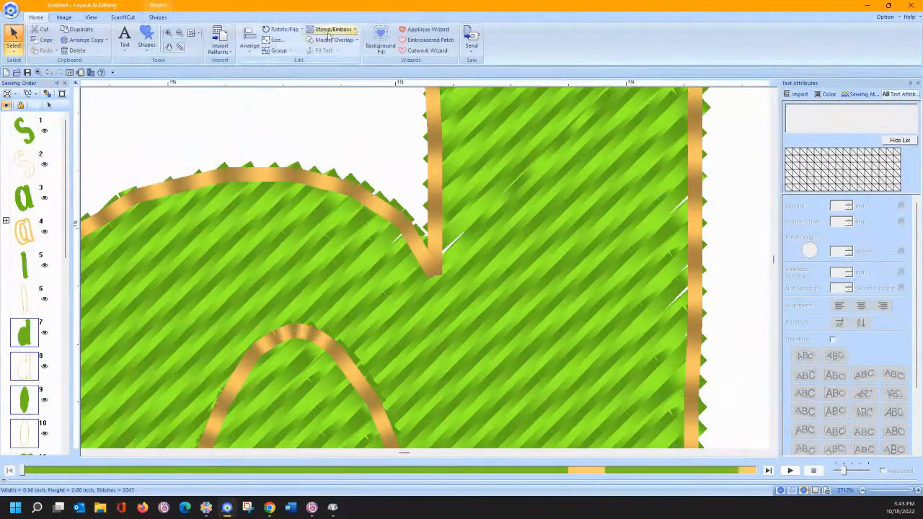
pyautogui.click(334, 40)
pyautogui.click(329, 92)
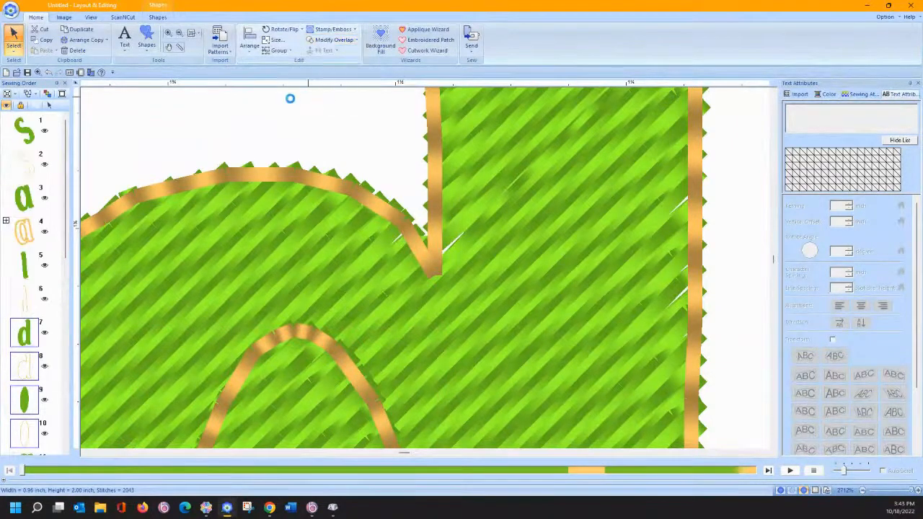
pyautogui.click(28, 393)
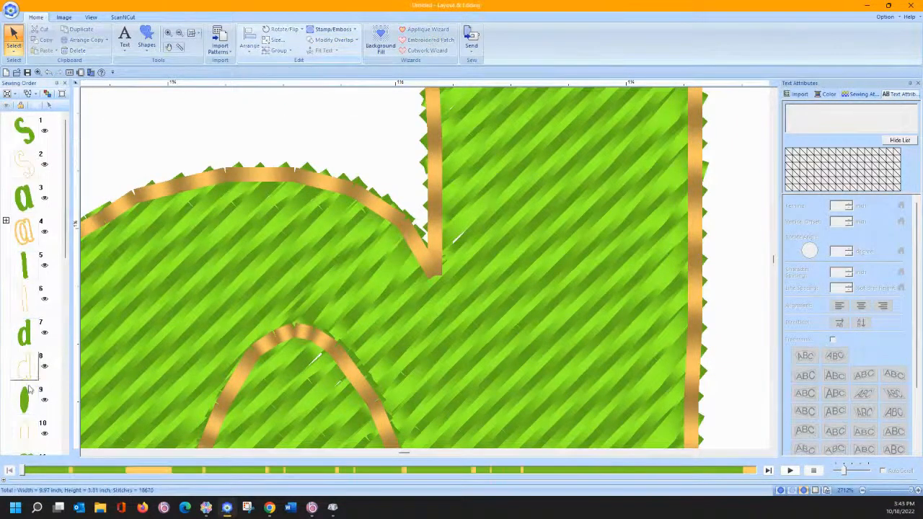
pyautogui.click(238, 47)
pyautogui.click(231, 81)
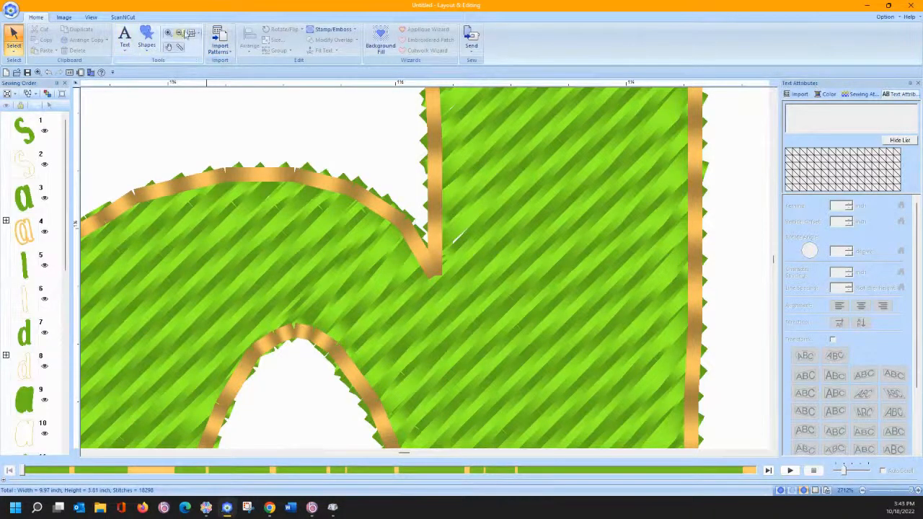
pyautogui.click(191, 33)
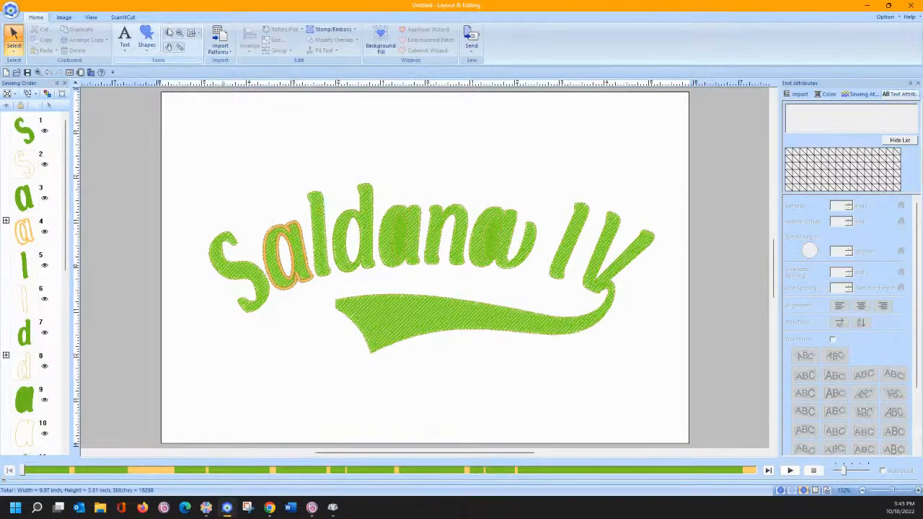
# - Zoom in on the top of the a and select its satin outline
pyautogui.click(168, 38)
pyautogui.moveTo(353, 220); pyautogui.dragTo(441, 273)
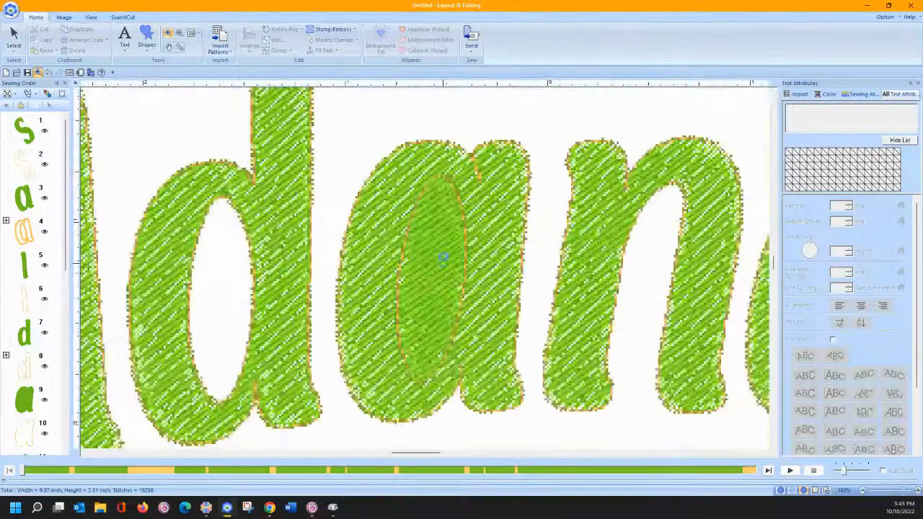
pyautogui.moveTo(433, 132); pyautogui.dragTo(514, 202)
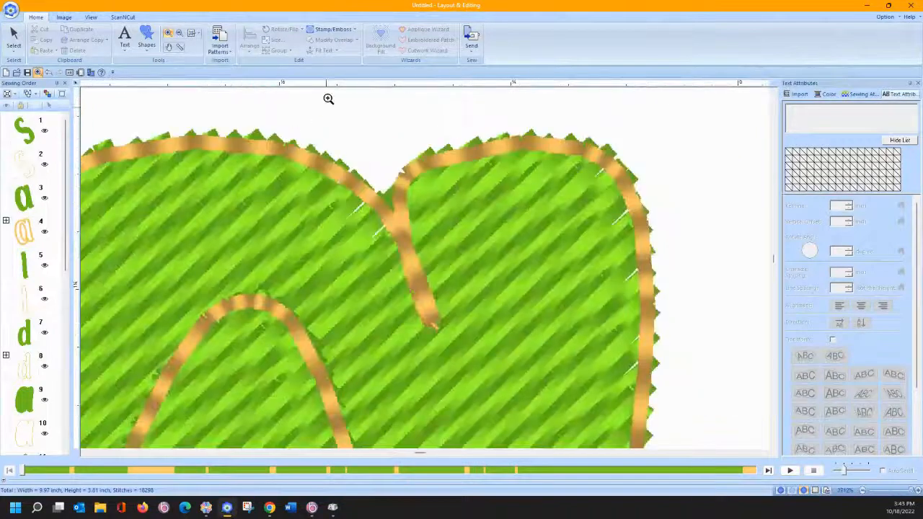
pyautogui.click(13, 39)
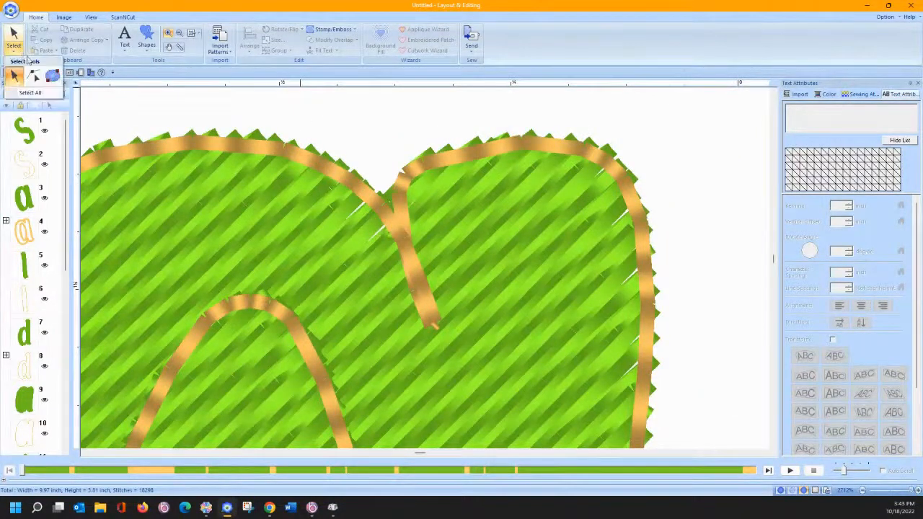
pyautogui.click(418, 282)
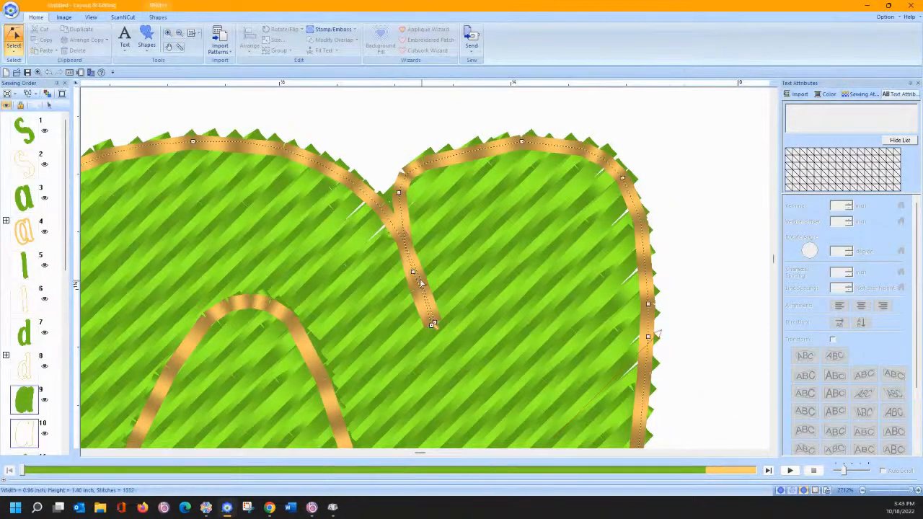
# - Move the notch nodes of the a's outline to straighten its kinked section
pyautogui.click(413, 276)
pyautogui.moveTo(413, 273); pyautogui.dragTo(424, 276)
pyautogui.click(432, 326)
pyautogui.moveTo(438, 325); pyautogui.dragTo(439, 326)
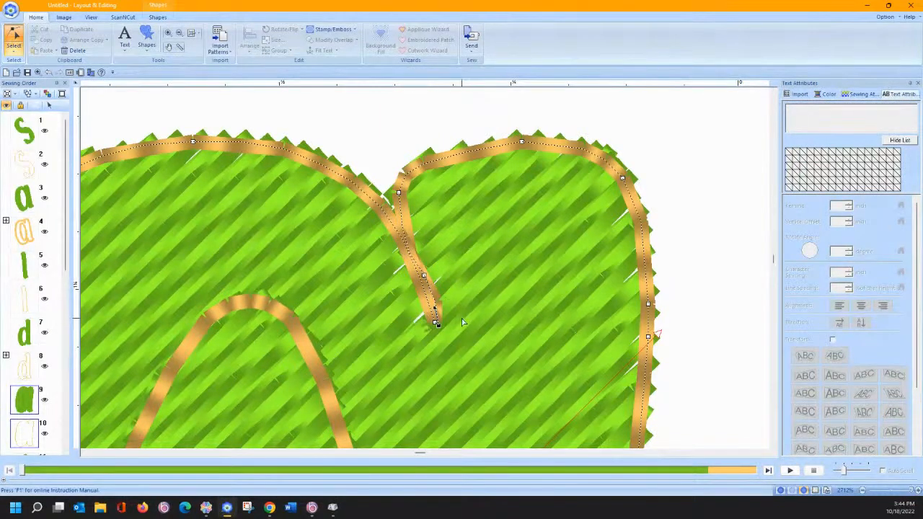
pyautogui.moveTo(438, 325); pyautogui.dragTo(462, 321)
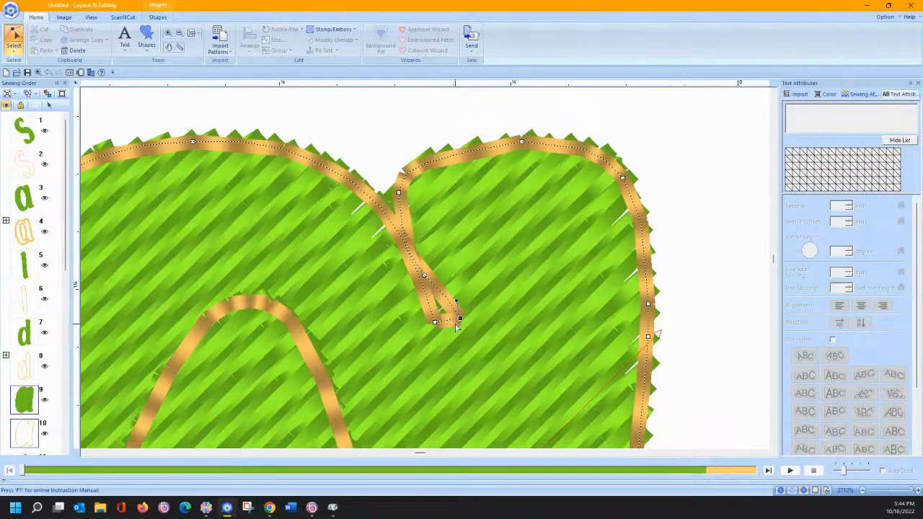
pyautogui.hotkey('ctrl', 'z')
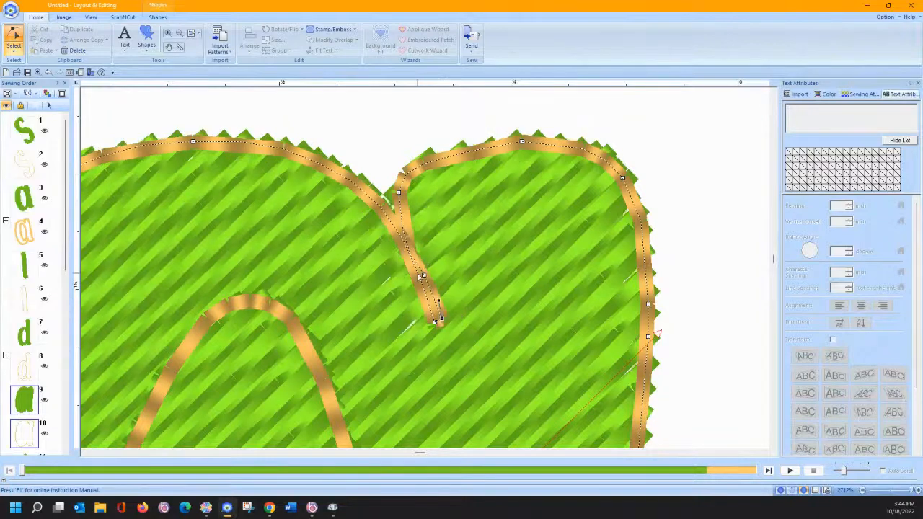
pyautogui.moveTo(424, 276); pyautogui.dragTo(412, 247)
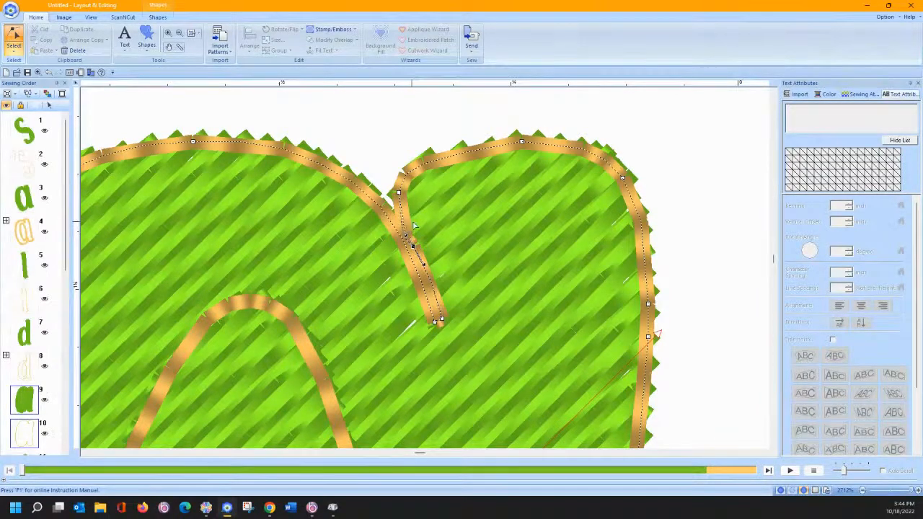
# - Delete an extra node on the outline's left edge and nudge another to smooth the curve
pyautogui.scroll(-5, 473, 270)
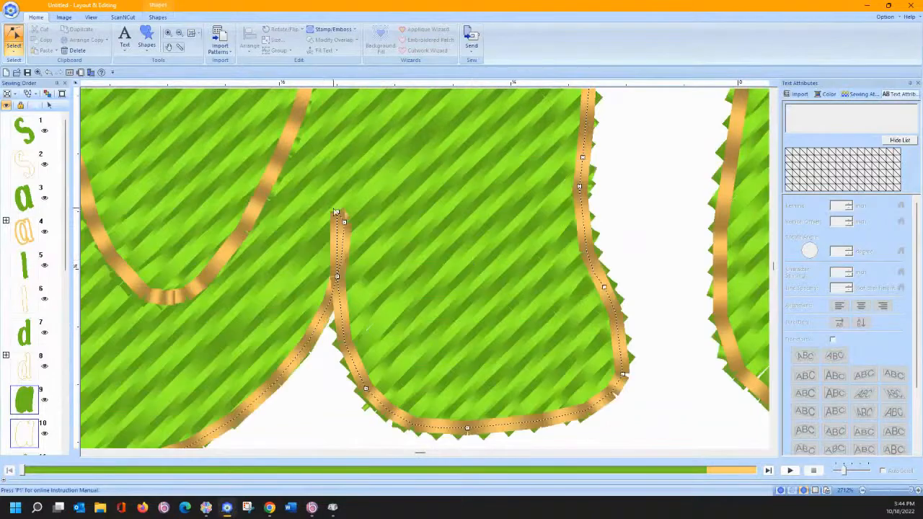
pyautogui.click(345, 223)
pyautogui.press('Delete')
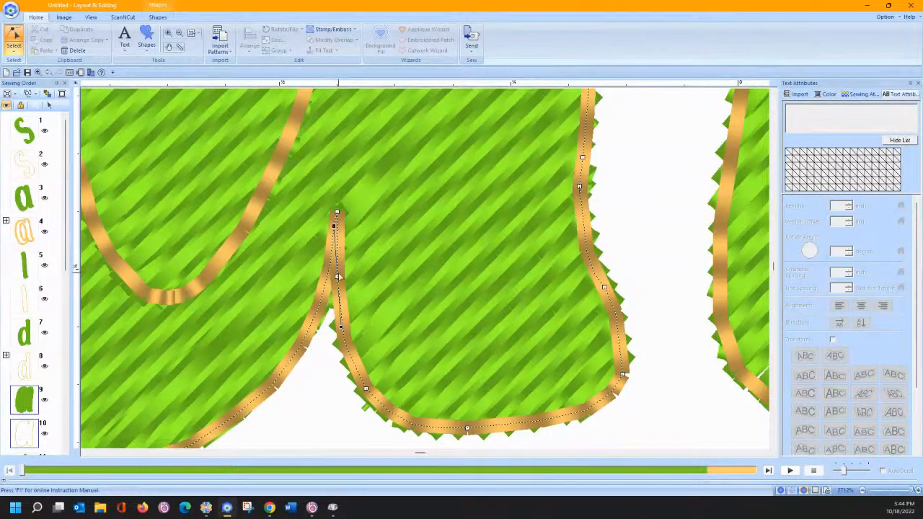
pyautogui.moveTo(337, 277); pyautogui.dragTo(341, 278)
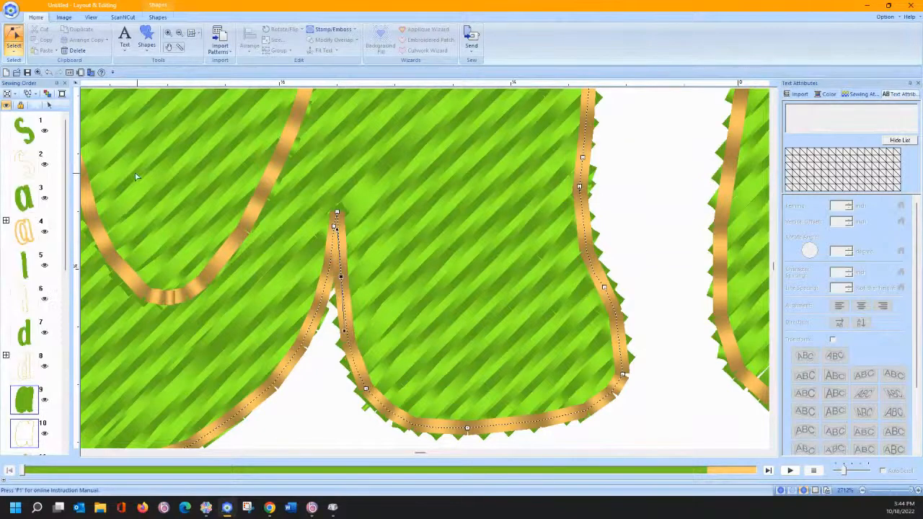
# - Select Sewing Order items 9 through 12 for the a
pyautogui.scroll(-5, 46, 217)
pyautogui.click(28, 221)
pyautogui.keyDown('shift'); pyautogui.click(29, 322); pyautogui.keyUp('shift')
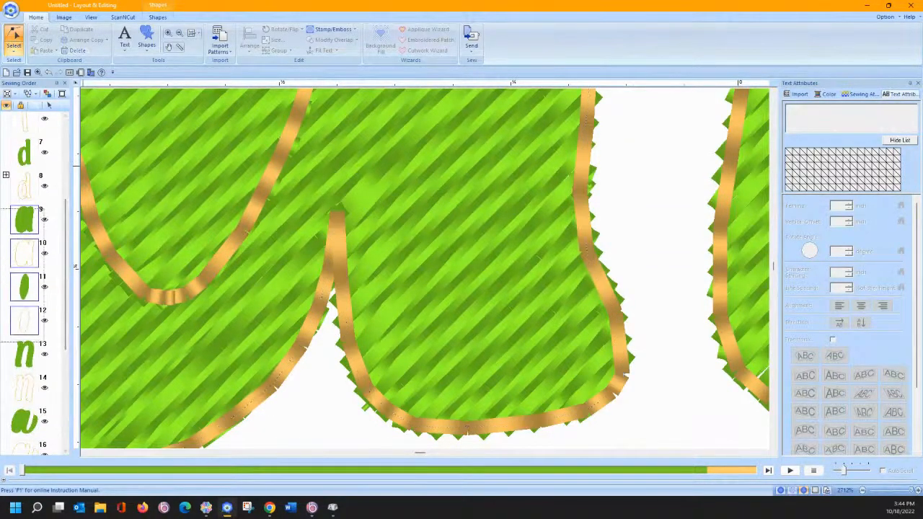
pyautogui.click(50, 105)
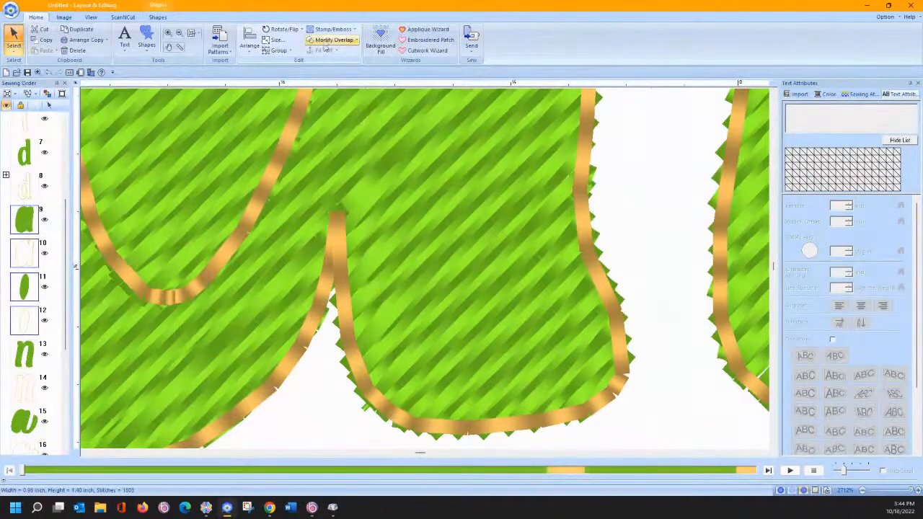
# - Apply Modify Overlap > Set hole sewing to the selected a
pyautogui.click(325, 42)
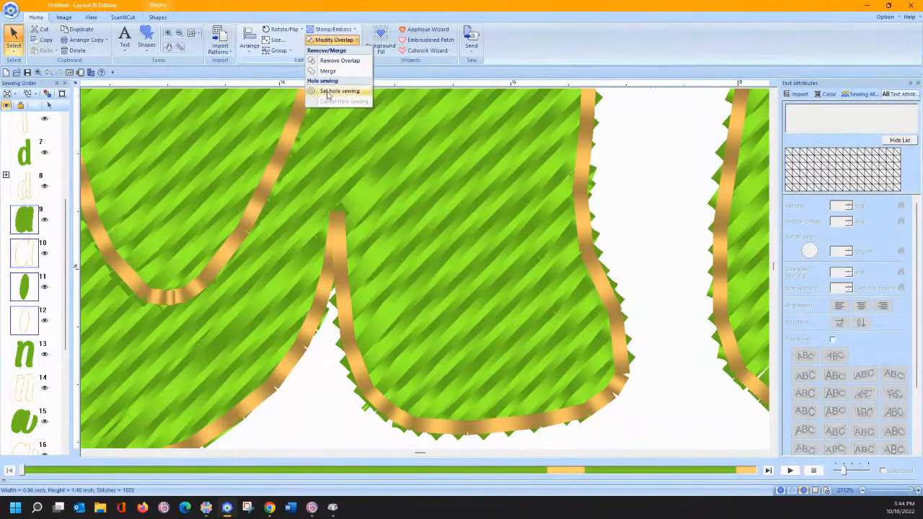
pyautogui.click(336, 91)
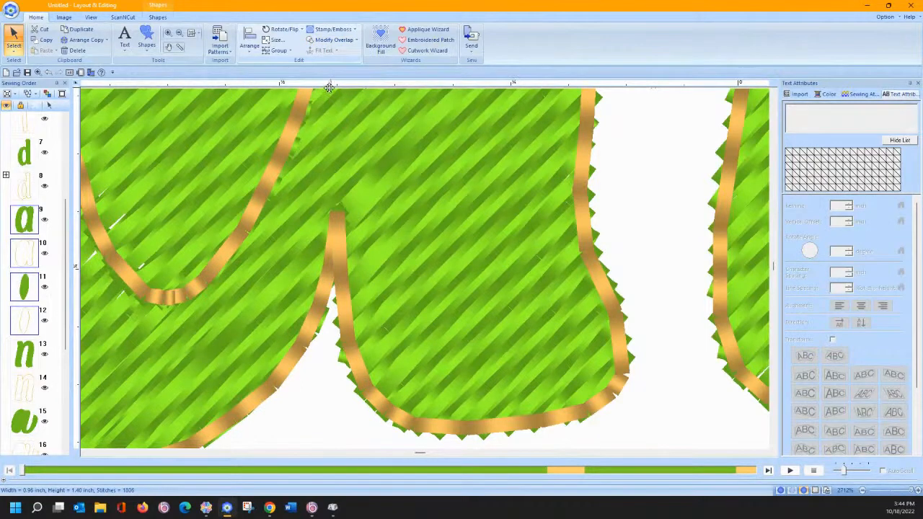
pyautogui.click(157, 16)
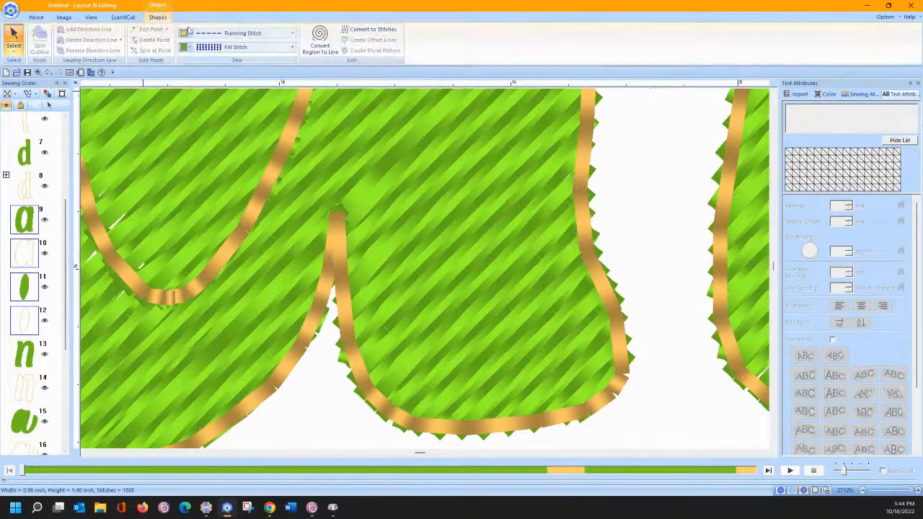
pyautogui.click(249, 48)
pyautogui.click(237, 58)
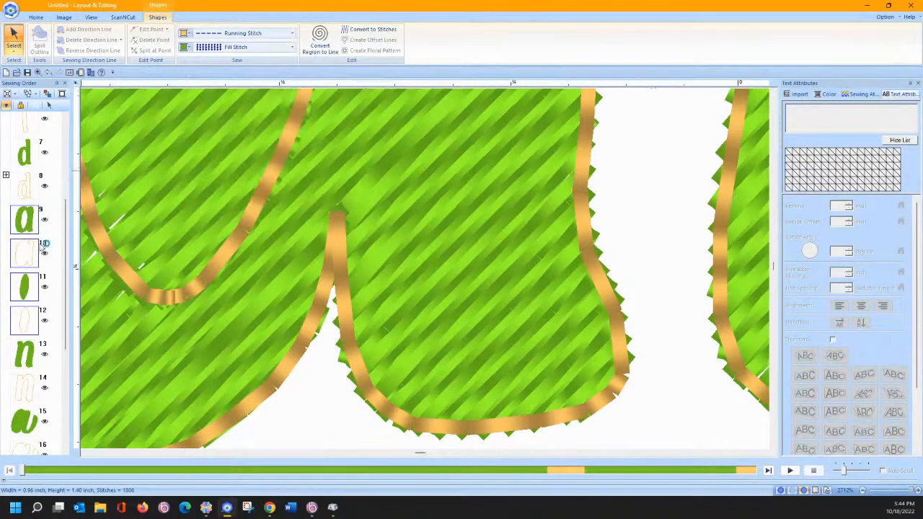
# - Set the a's inner oval, item 11, to Not Sewn (Region) and zoom to fit the page
pyautogui.click(25, 287)
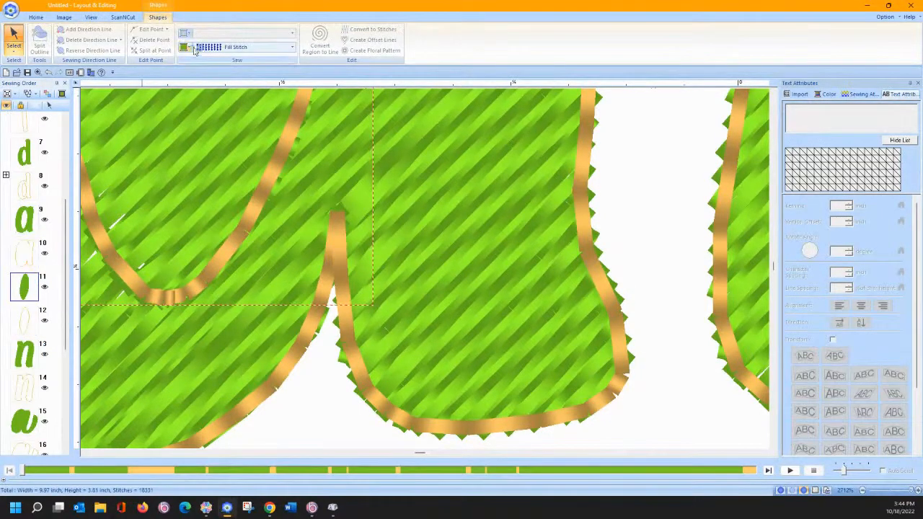
pyautogui.click(224, 46)
pyautogui.click(226, 58)
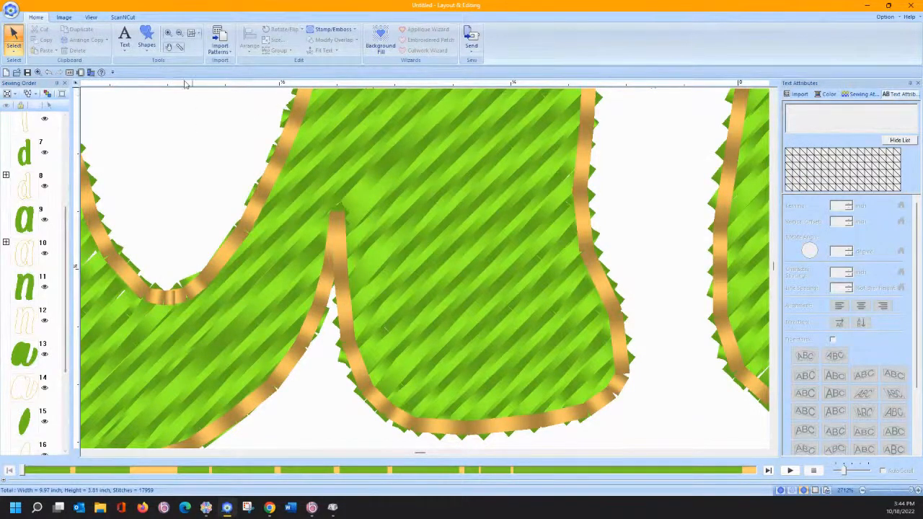
pyautogui.click(192, 34)
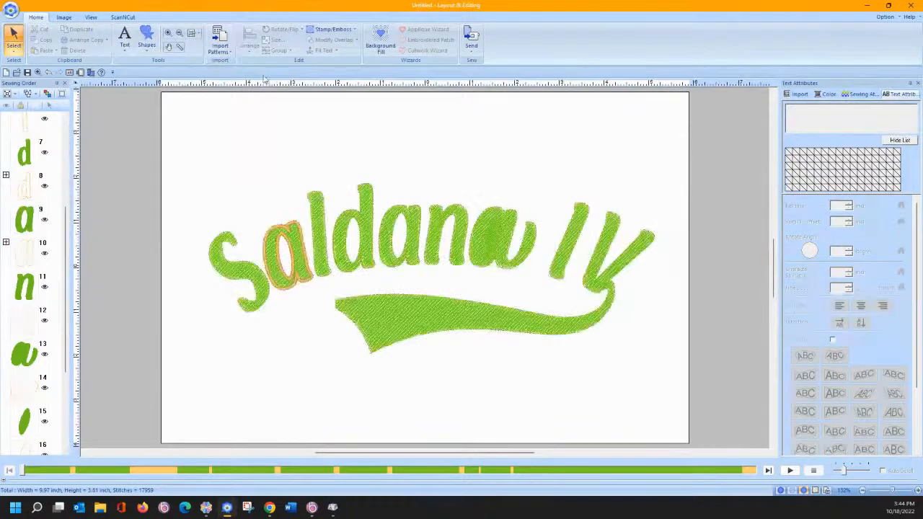
# - Zoom in on the top of Saldana's final 'a' and select it
pyautogui.click(168, 33)
pyautogui.moveTo(487, 204); pyautogui.dragTo(522, 278)
pyautogui.moveTo(409, 116); pyautogui.dragTo(463, 176)
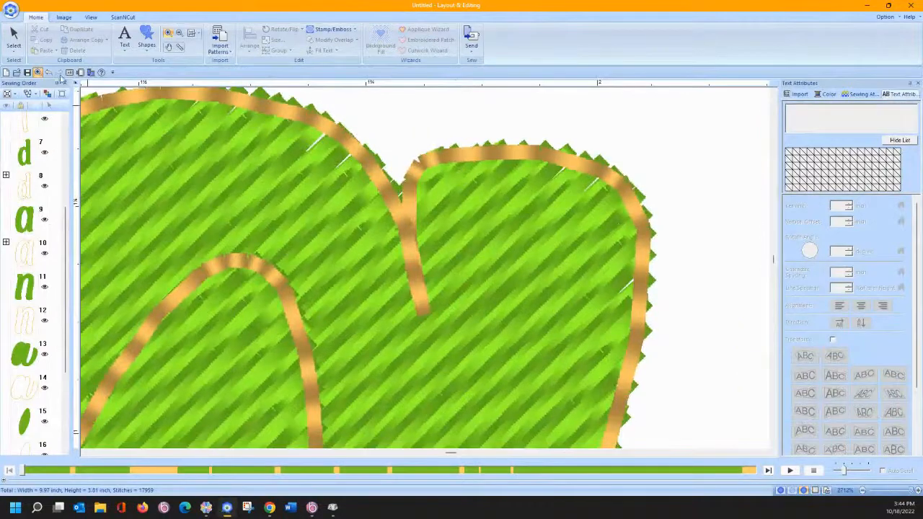
pyautogui.click(13, 38)
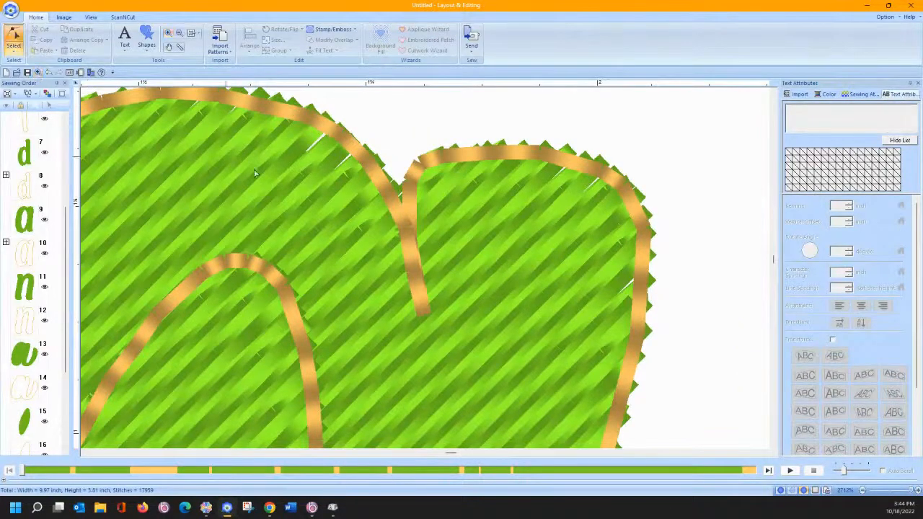
pyautogui.click(417, 292)
# - Drag the notch outline point up, adjust its upper curve, and shift the bottom tip left
pyautogui.click(413, 261)
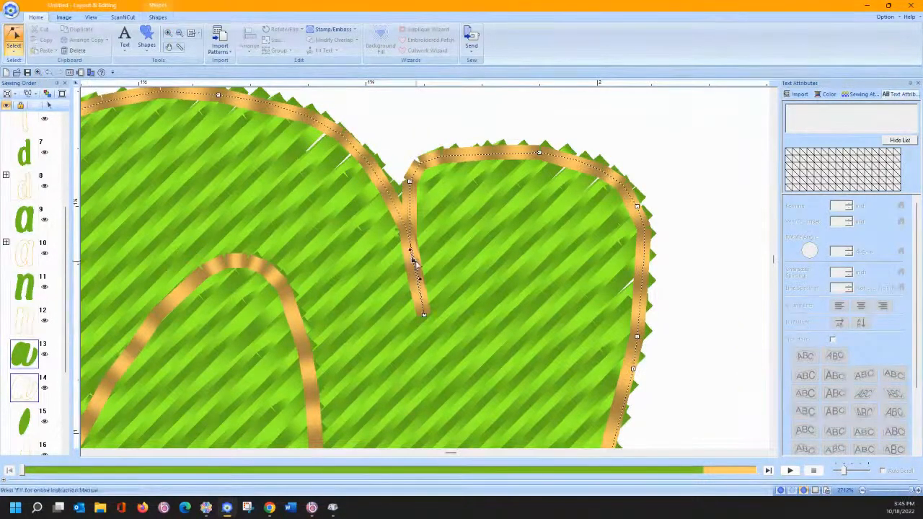
pyautogui.moveTo(420, 263); pyautogui.dragTo(422, 253)
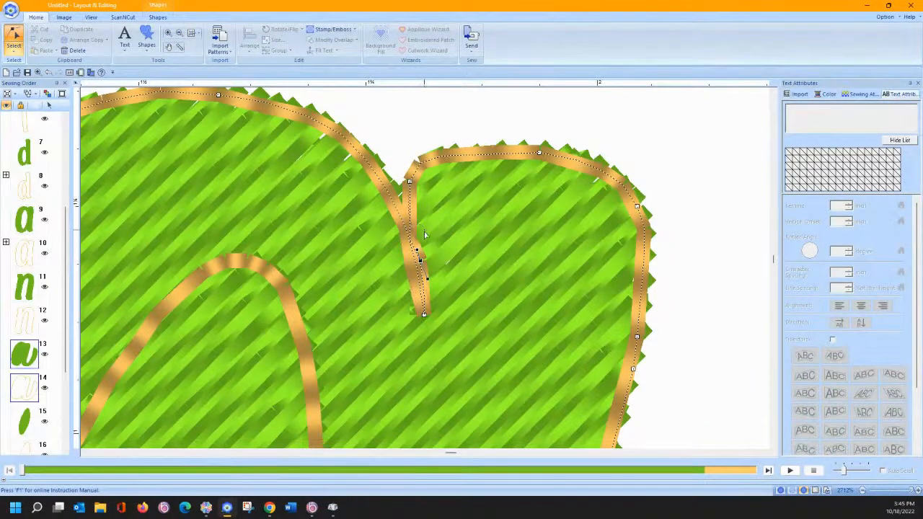
pyautogui.moveTo(420, 261); pyautogui.dragTo(426, 245)
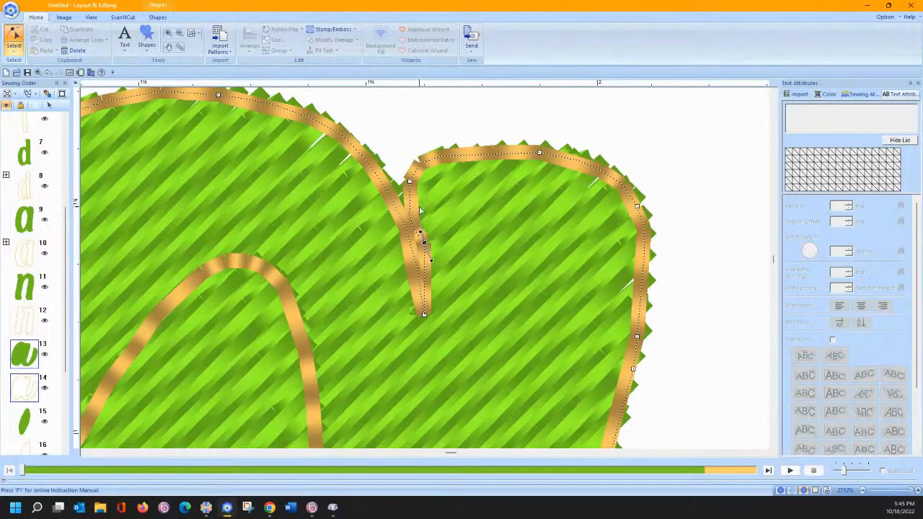
pyautogui.moveTo(420, 232); pyautogui.dragTo(417, 207)
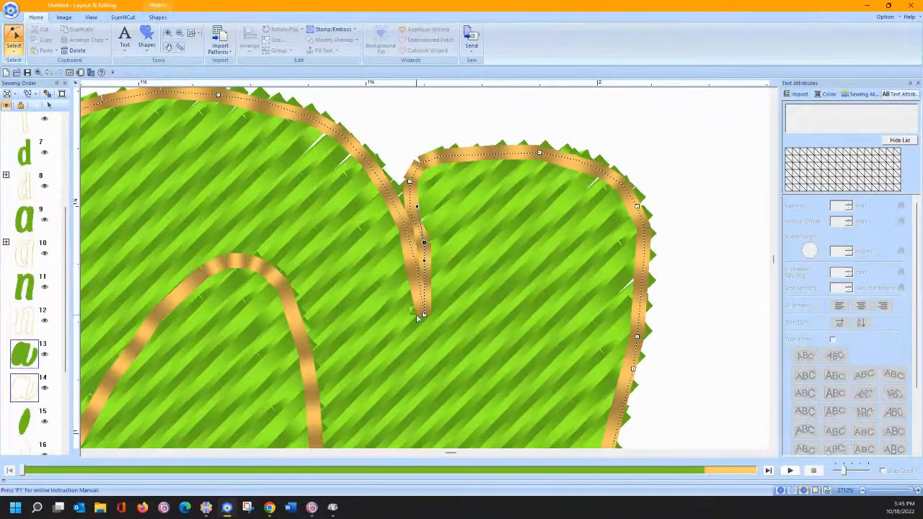
pyautogui.moveTo(424, 314); pyautogui.dragTo(419, 315)
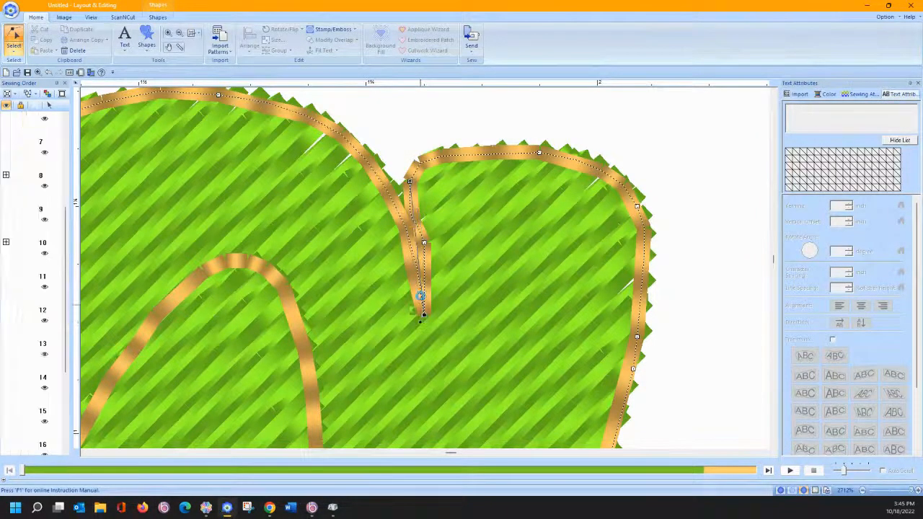
# - Make the notch point smooth, pull the neighbouring point's curve up, then zoom to fit
pyautogui.rightClick(425, 245)
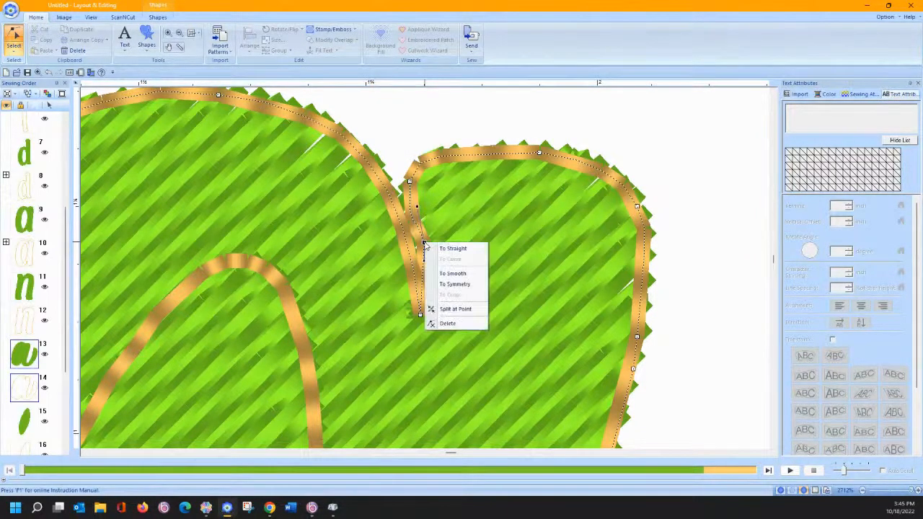
pyautogui.click(443, 274)
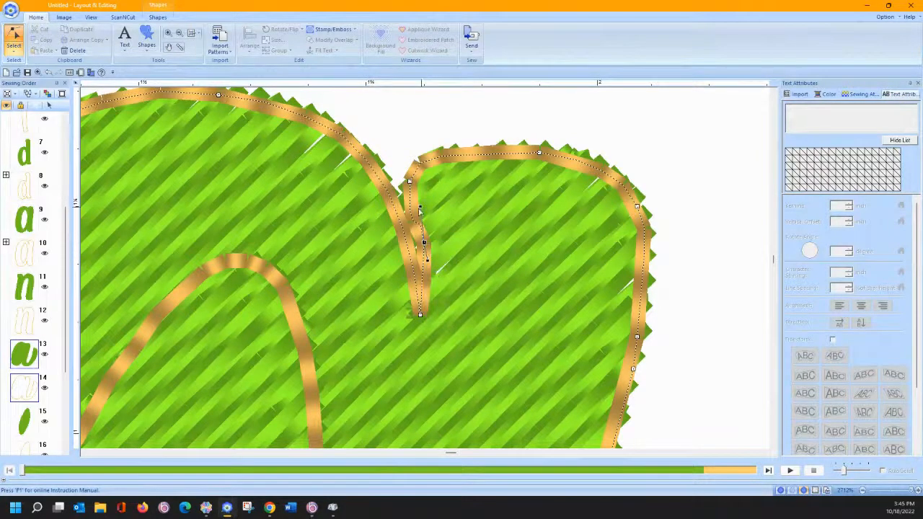
pyautogui.click(410, 180)
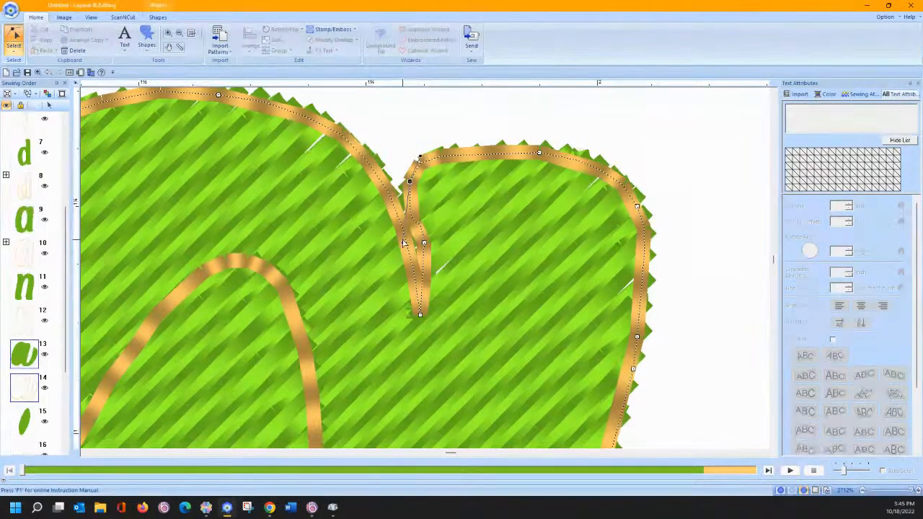
pyautogui.moveTo(403, 235); pyautogui.dragTo(413, 221)
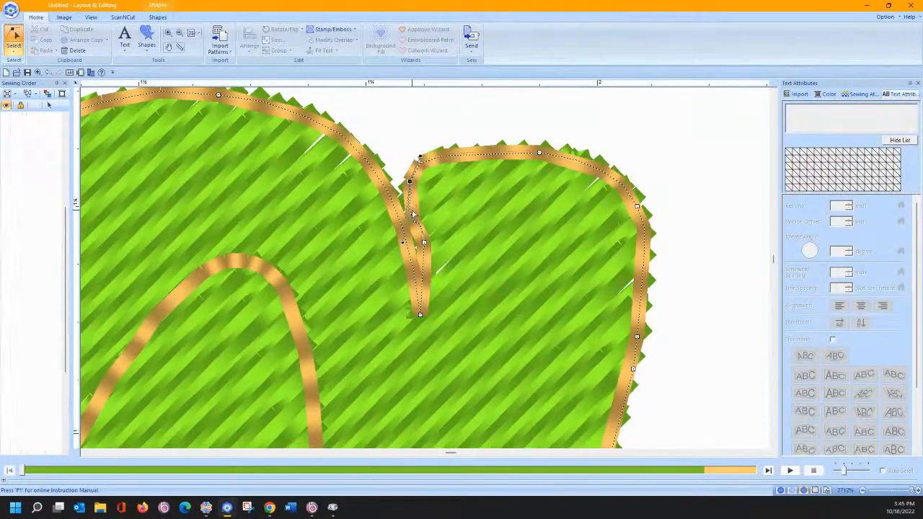
pyautogui.scroll(-5, 441, 234)
pyautogui.scroll(10, 443, 233)
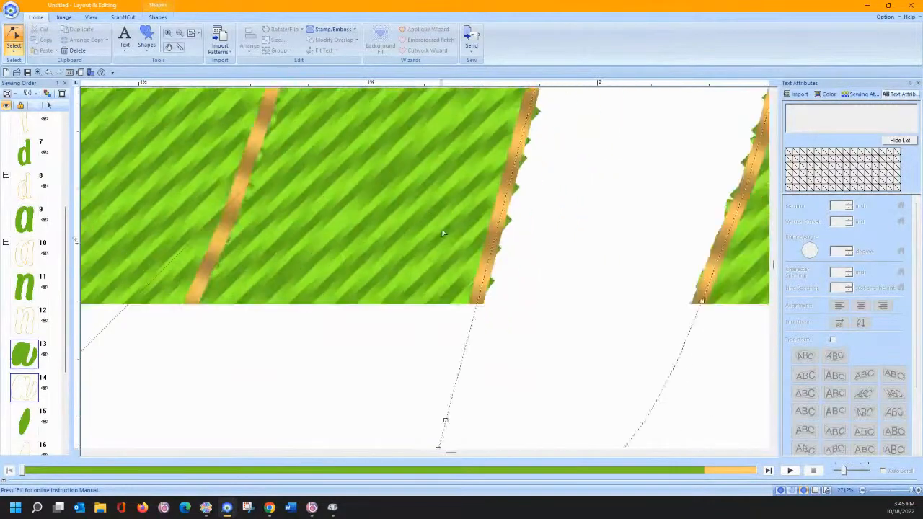
pyautogui.scroll(-4, 421, 232)
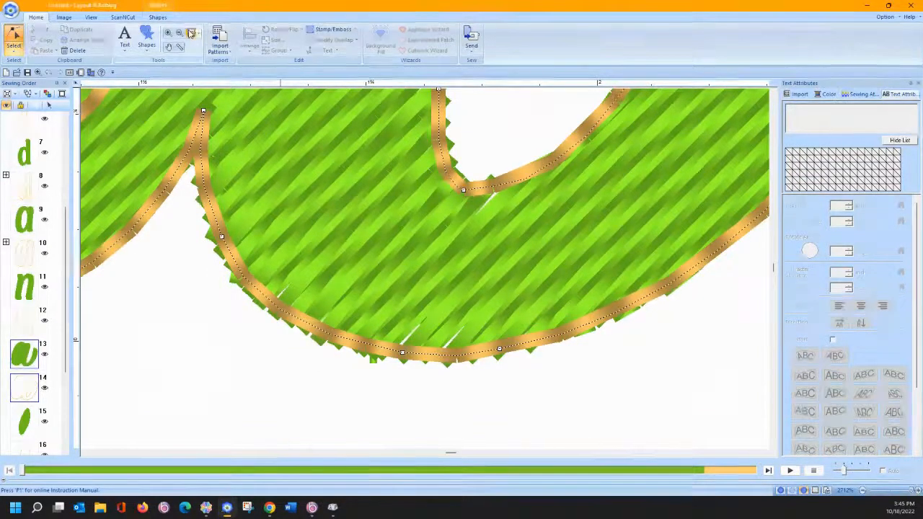
pyautogui.click(192, 34)
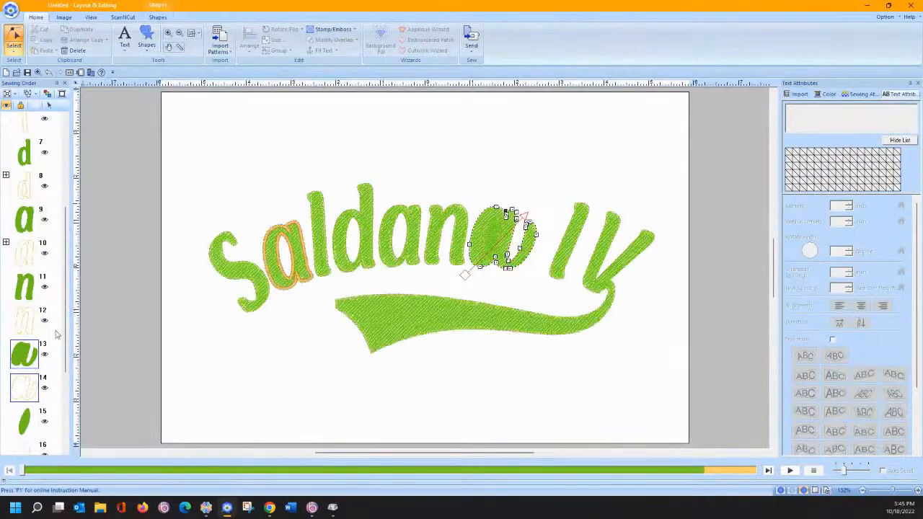
# - Select the final 'a' items 13–16 and apply Set hole sewing
pyautogui.scroll(-2, 63, 332)
pyautogui.moveTo(50, 269); pyautogui.dragTo(3, 392)
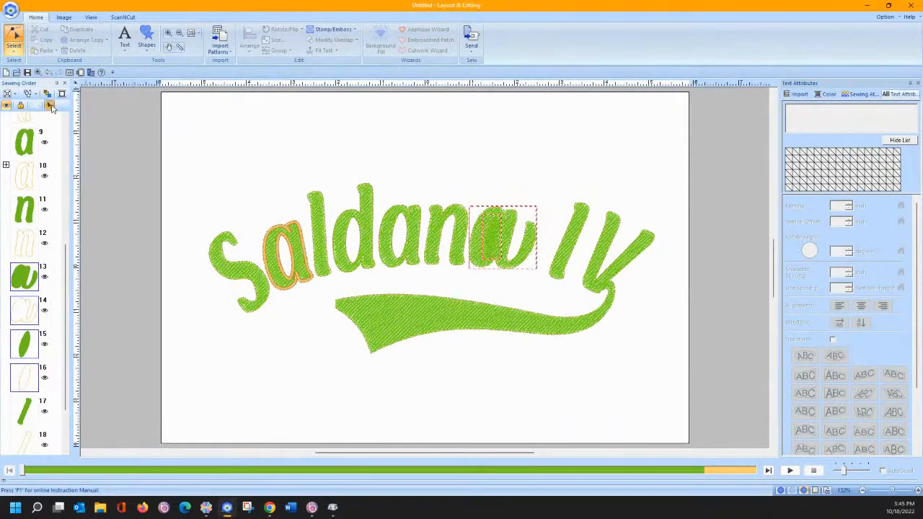
pyautogui.click(328, 41)
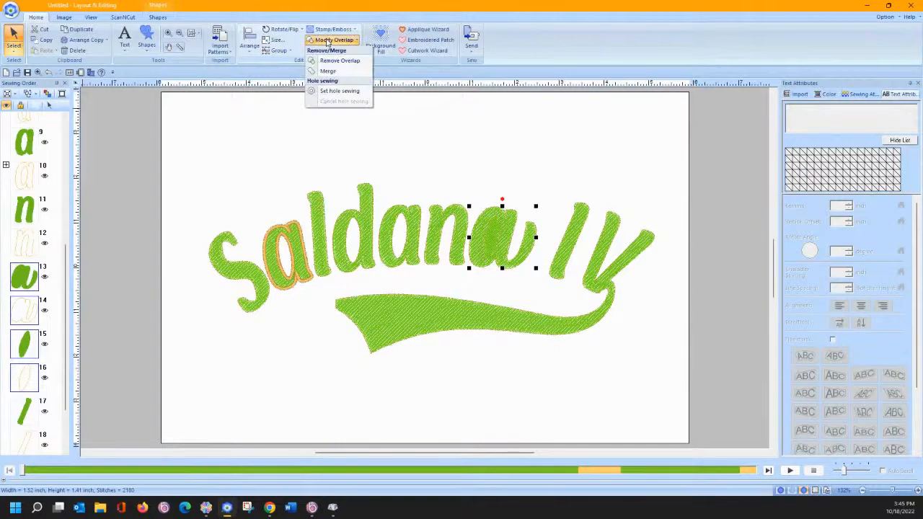
pyautogui.click(332, 92)
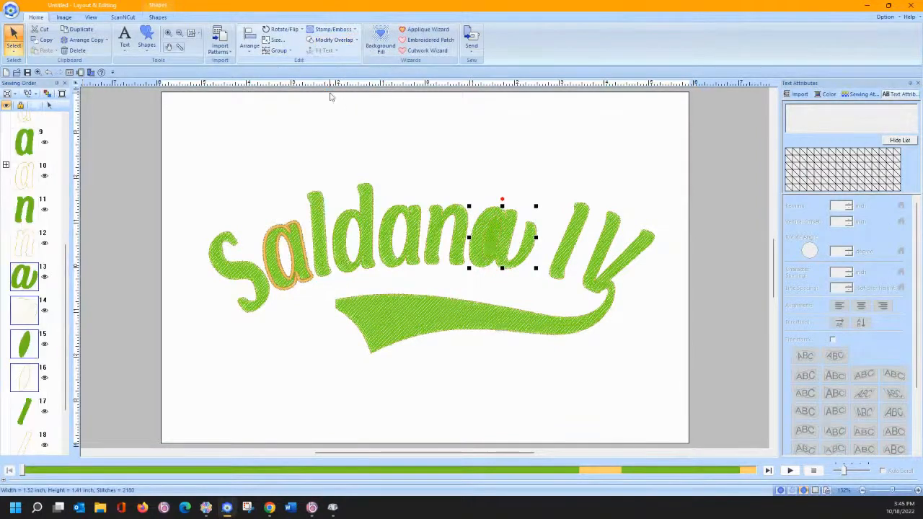
# - Set inner oval item 15 to Not Sewn (Region), then select everything and launch Applique Wizard
pyautogui.click(100, 286)
pyautogui.click(25, 352)
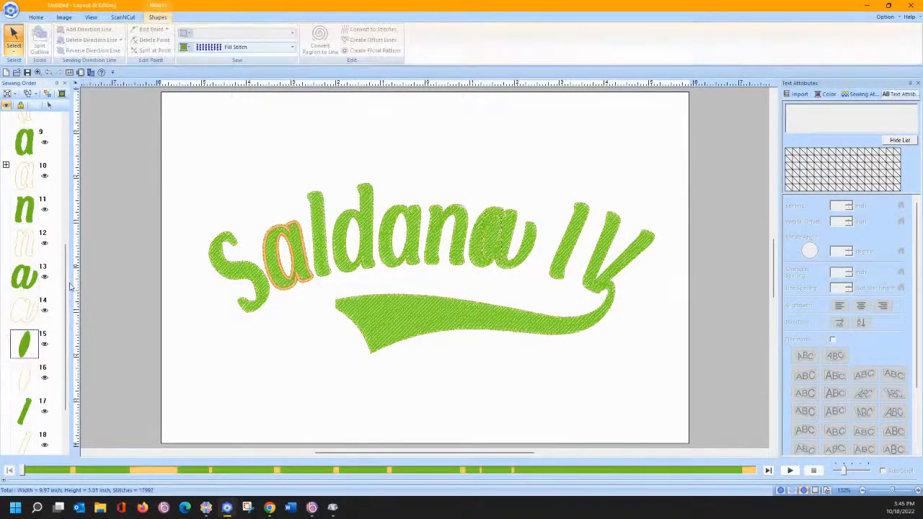
pyautogui.click(216, 48)
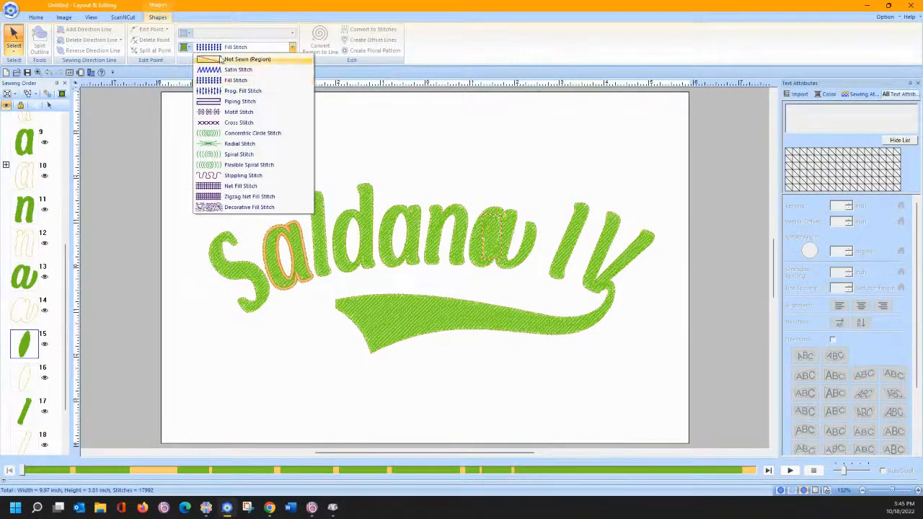
pyautogui.click(223, 59)
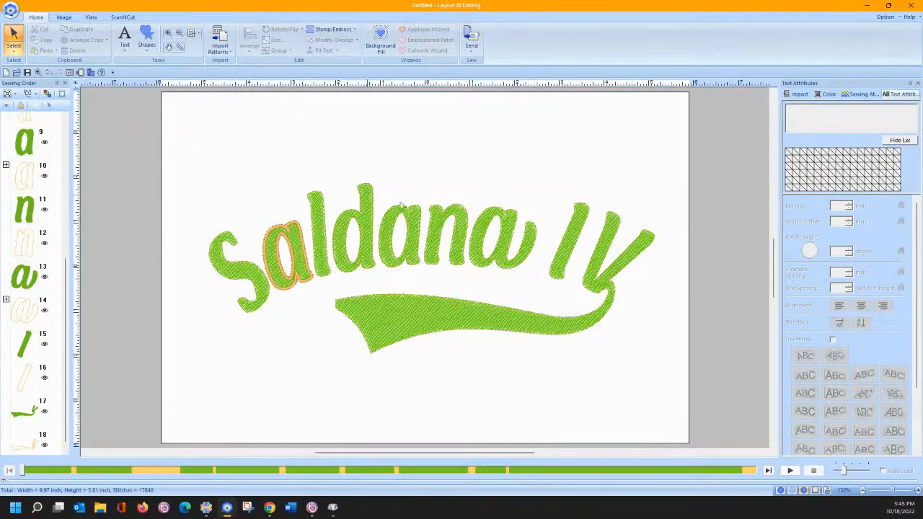
pyautogui.moveTo(168, 130); pyautogui.dragTo(681, 382)
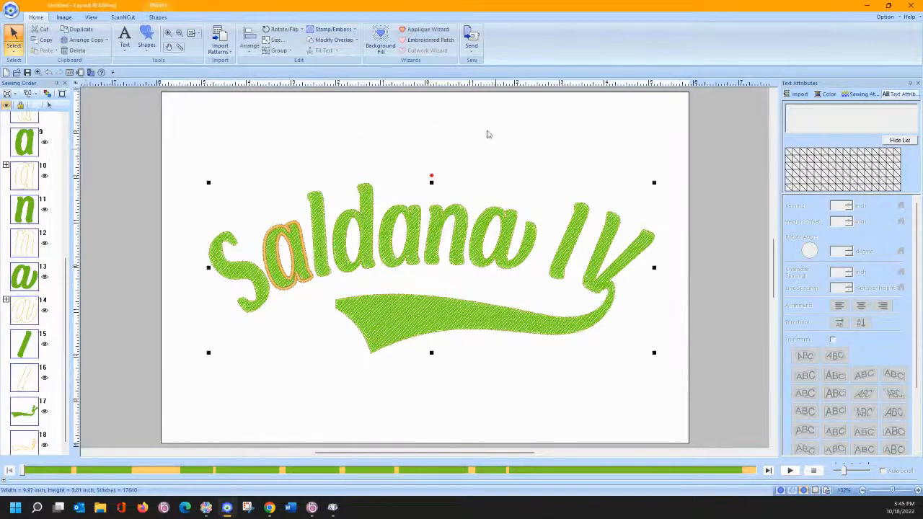
pyautogui.click(412, 32)
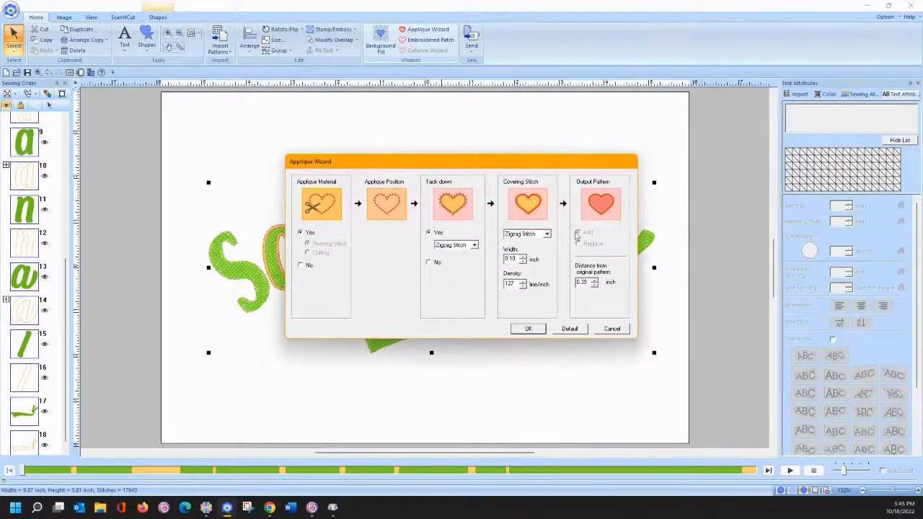
pyautogui.click(610, 331)
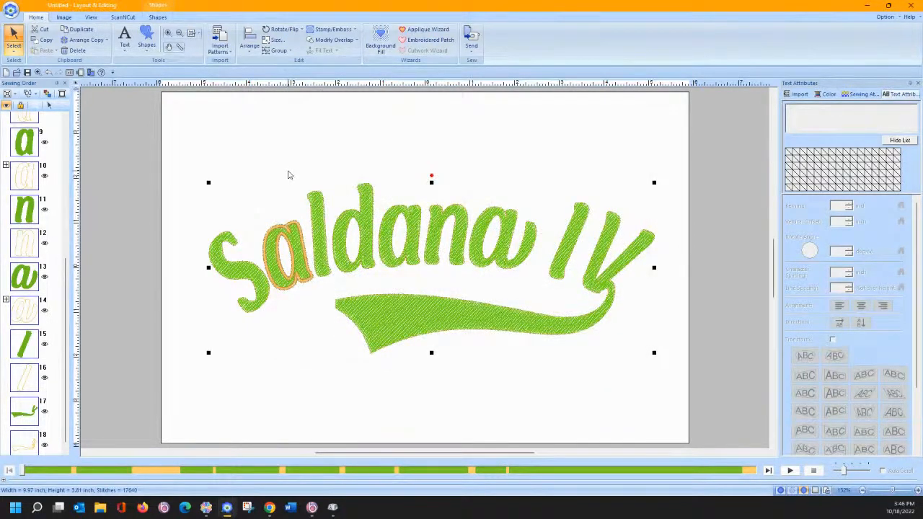
pyautogui.click(424, 93)
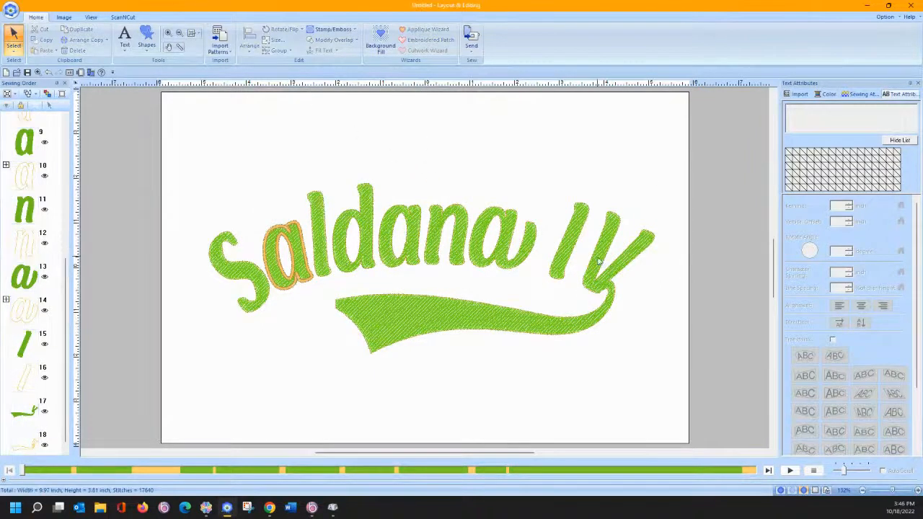
pyautogui.click(599, 265)
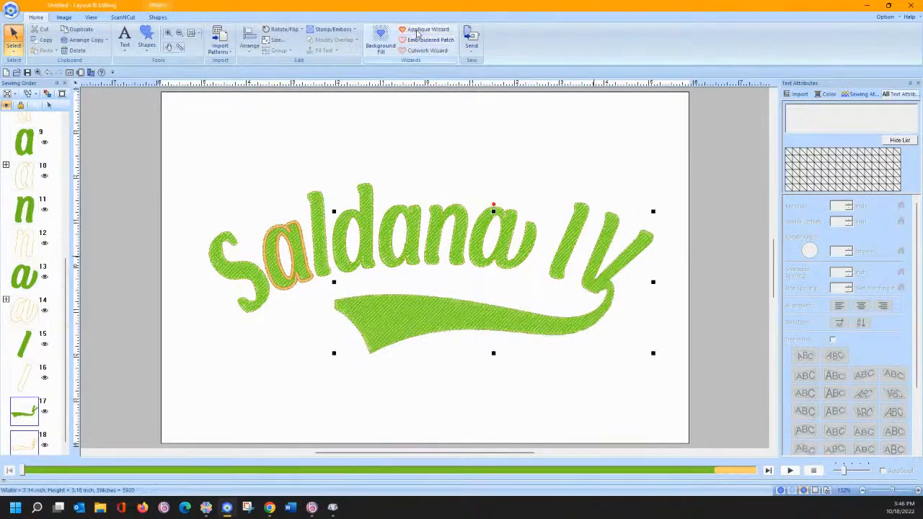
pyautogui.click(418, 31)
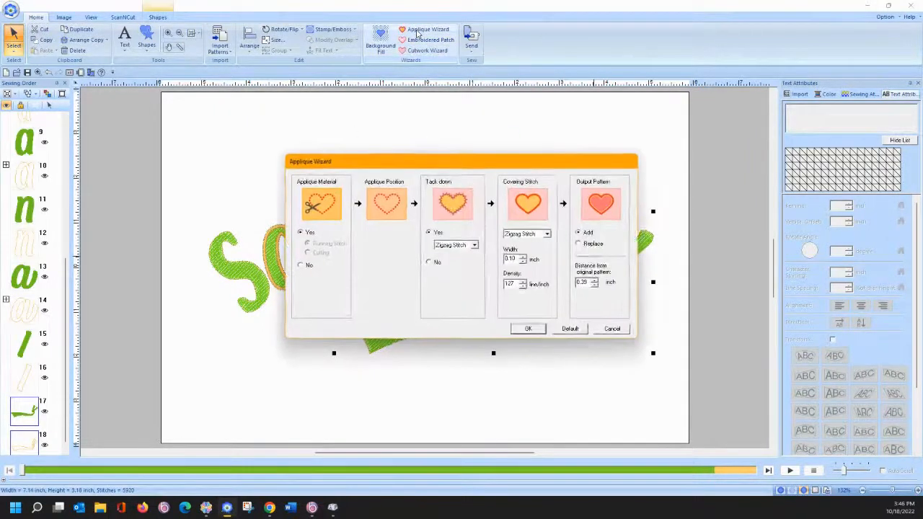
pyautogui.click(611, 329)
pyautogui.click(563, 235)
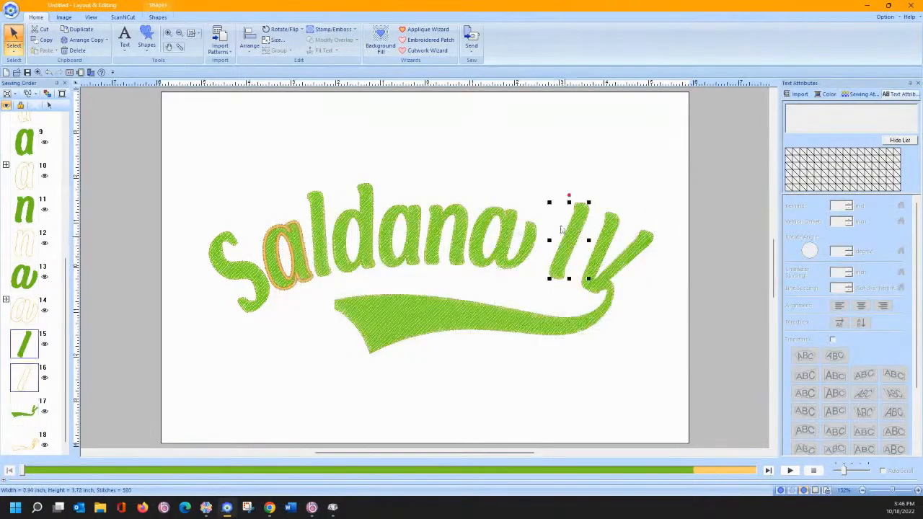
pyautogui.click(426, 32)
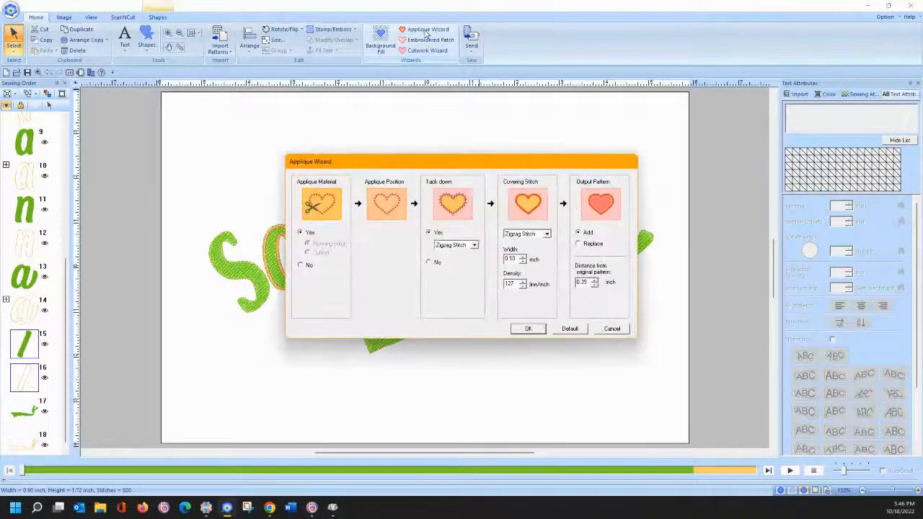
pyautogui.click(611, 329)
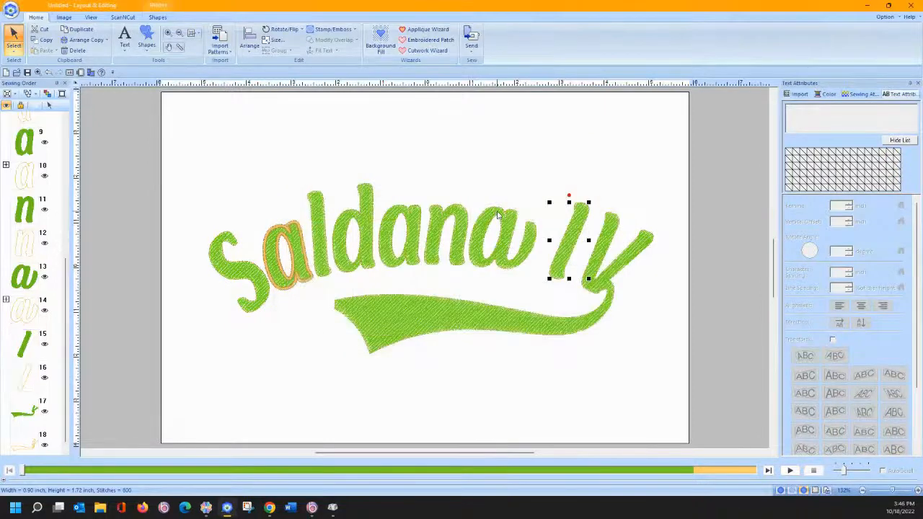
pyautogui.click(498, 214)
pyautogui.click(427, 32)
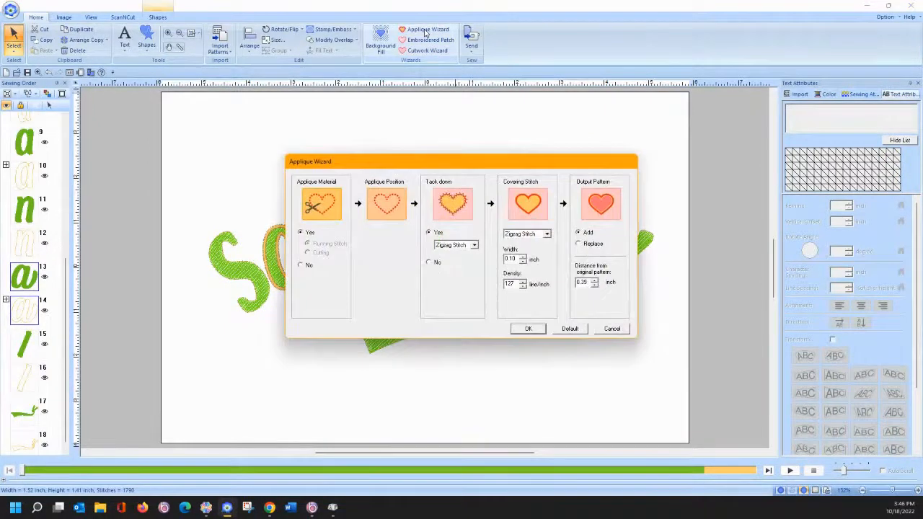
pyautogui.click(611, 329)
pyautogui.click(460, 216)
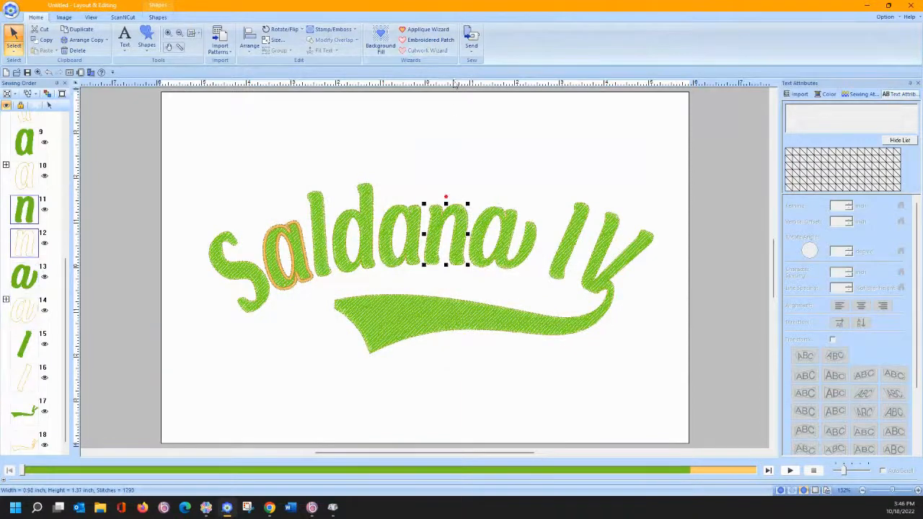
pyautogui.click(432, 29)
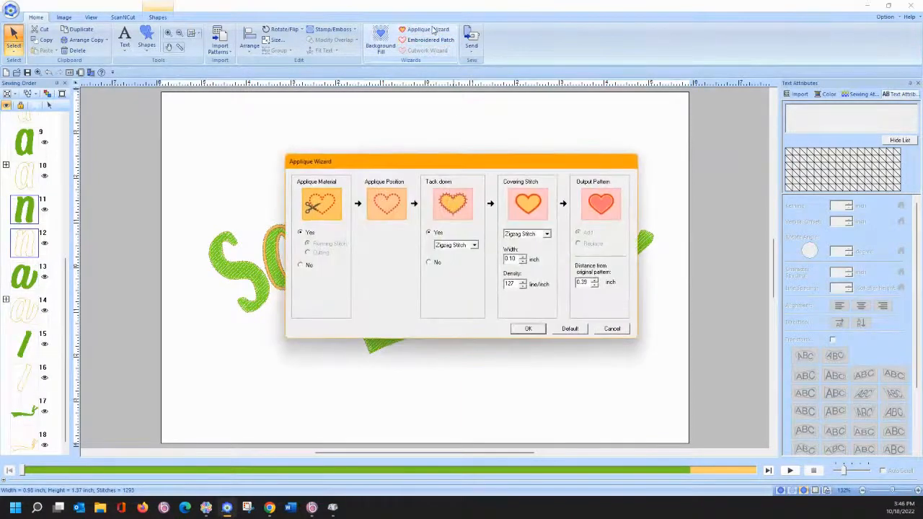
pyautogui.click(612, 329)
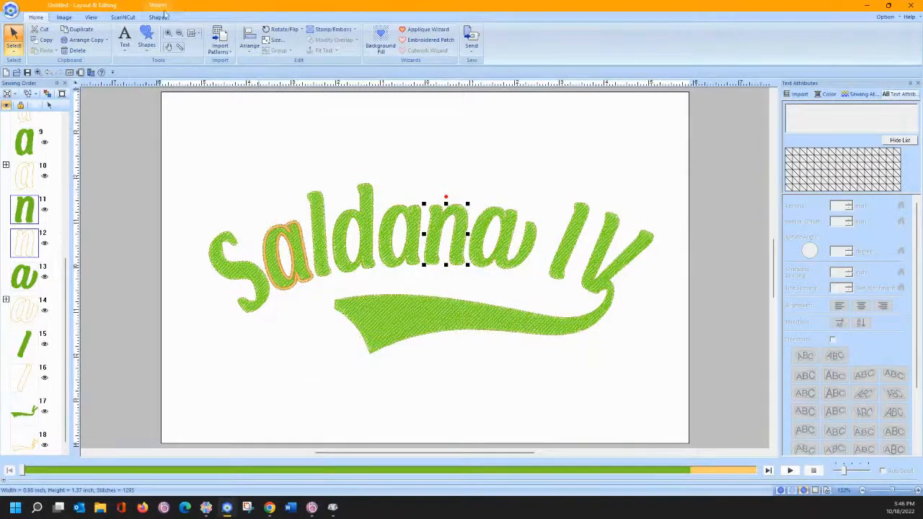
pyautogui.click(167, 33)
# - Zoom in on the n and drag its notch point with Point Edit
pyautogui.moveTo(422, 194); pyautogui.dragTo(435, 258)
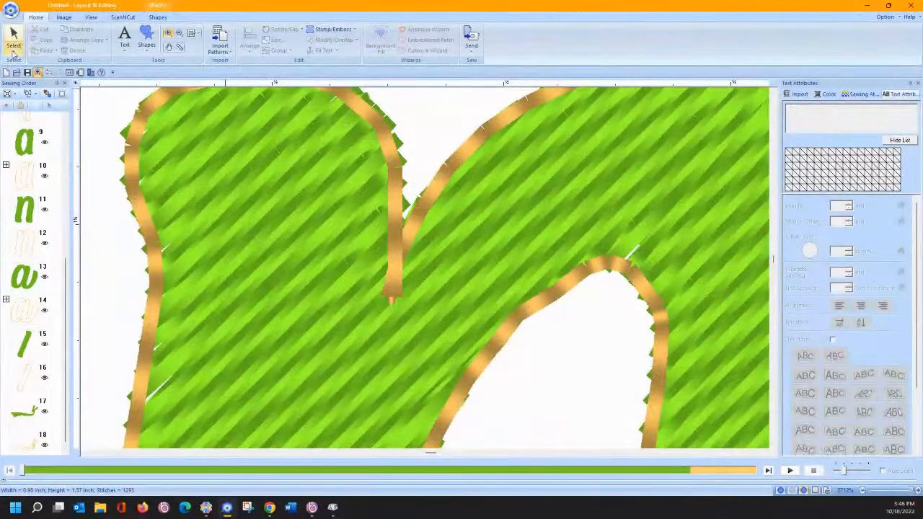
pyautogui.click(12, 39)
pyautogui.click(395, 285)
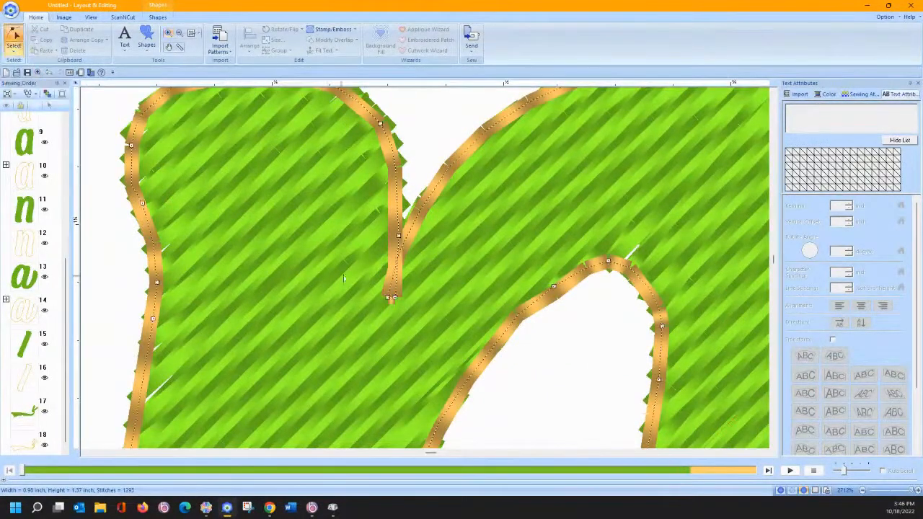
pyautogui.click(388, 299)
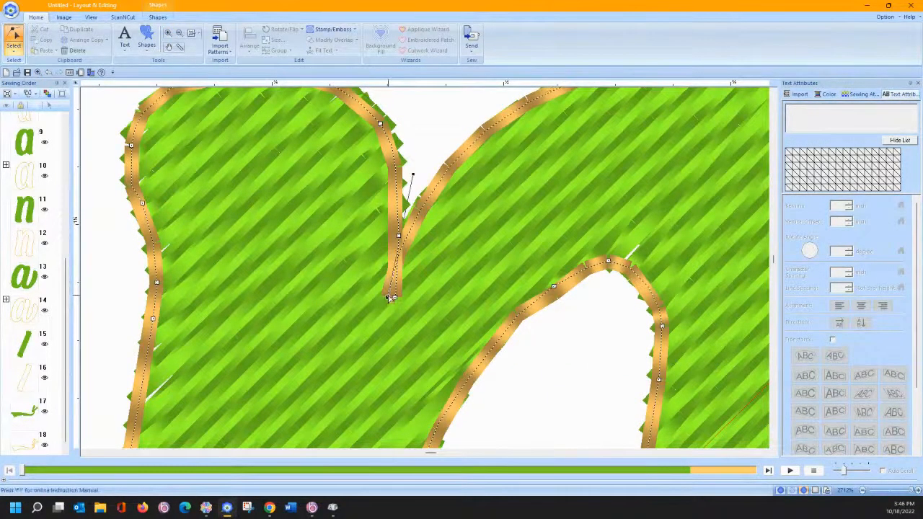
pyautogui.moveTo(388, 297); pyautogui.dragTo(402, 292)
pyautogui.click(394, 296)
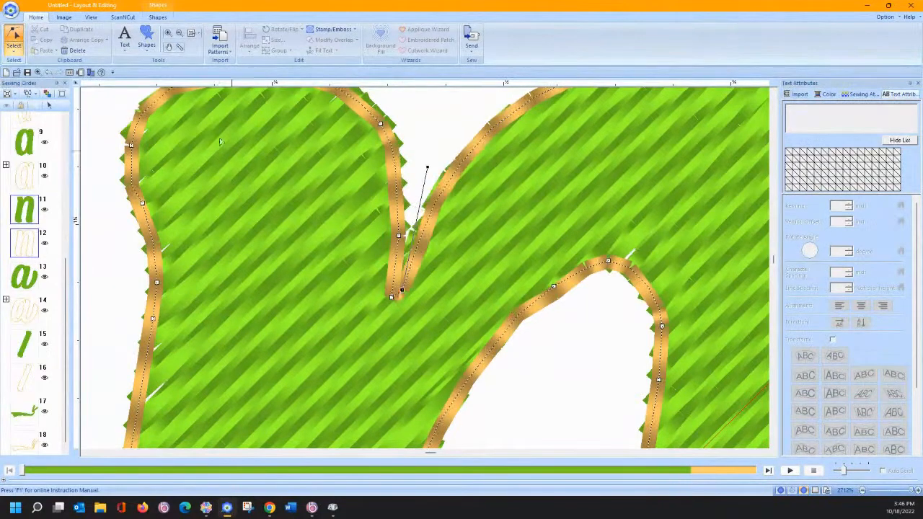
# - Return to the Select tool, zoom to fit, and marquee-select the whole Saldana IV design
pyautogui.click(14, 52)
pyautogui.click(13, 75)
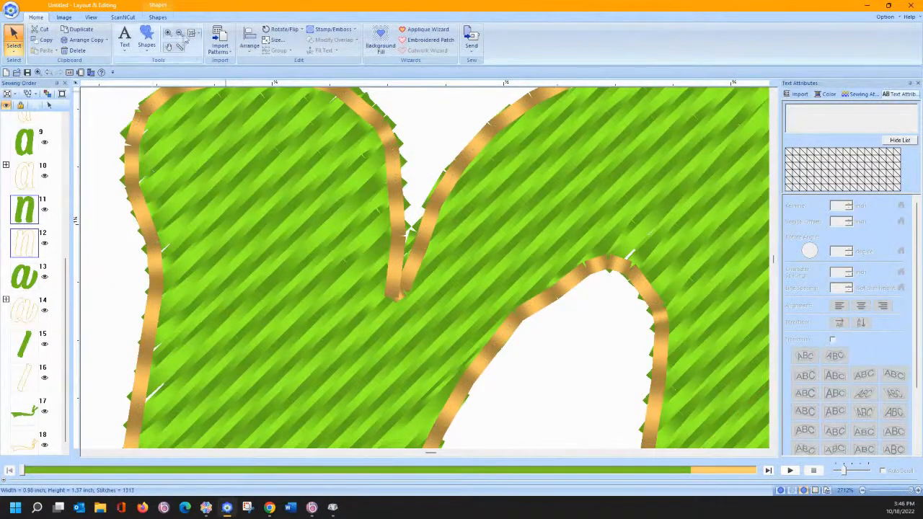
pyautogui.click(191, 37)
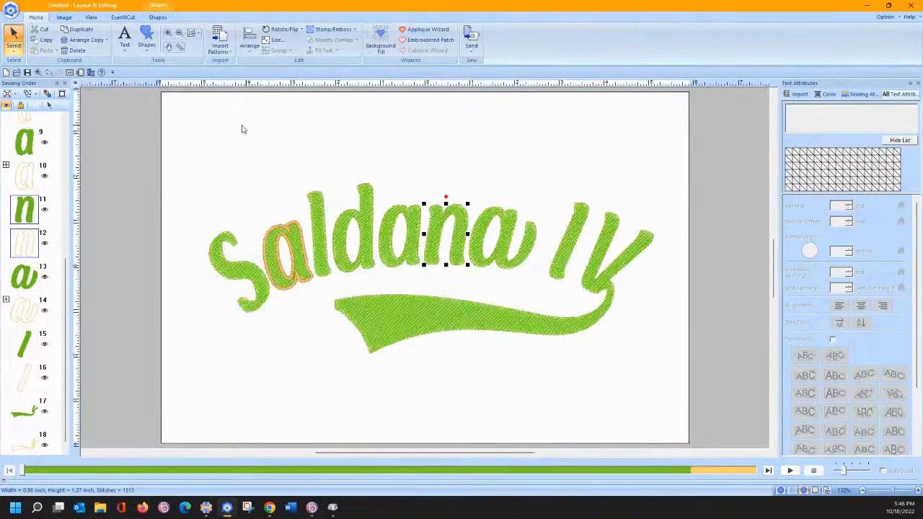
pyautogui.moveTo(180, 121); pyautogui.dragTo(674, 387)
pyautogui.click(425, 29)
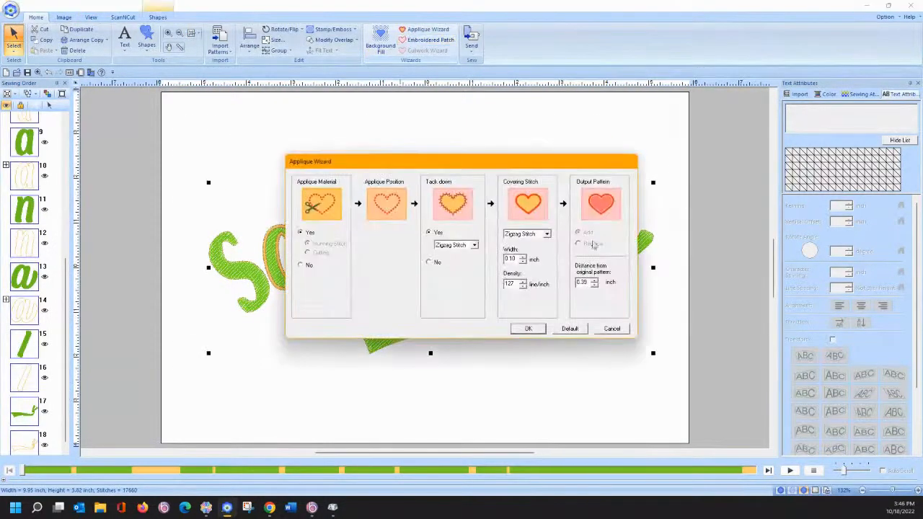
pyautogui.click(611, 328)
pyautogui.click(382, 185)
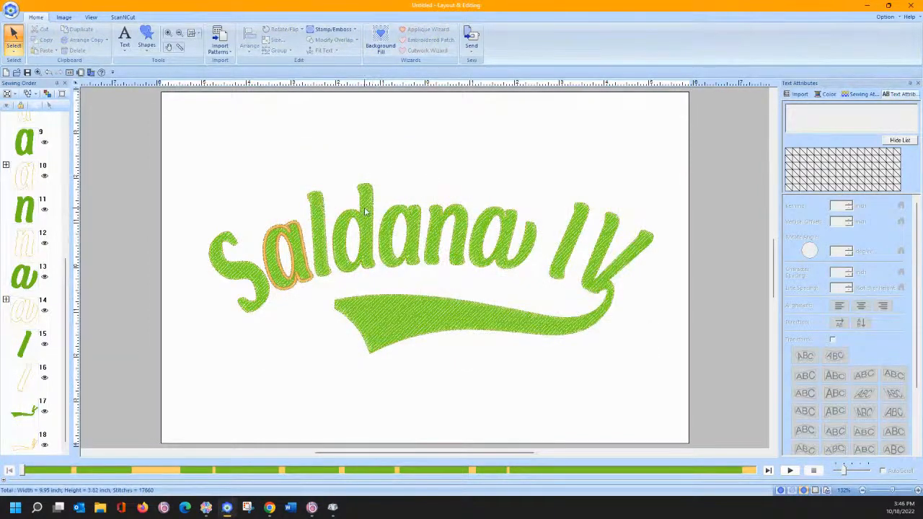
pyautogui.click(433, 216)
pyautogui.click(408, 33)
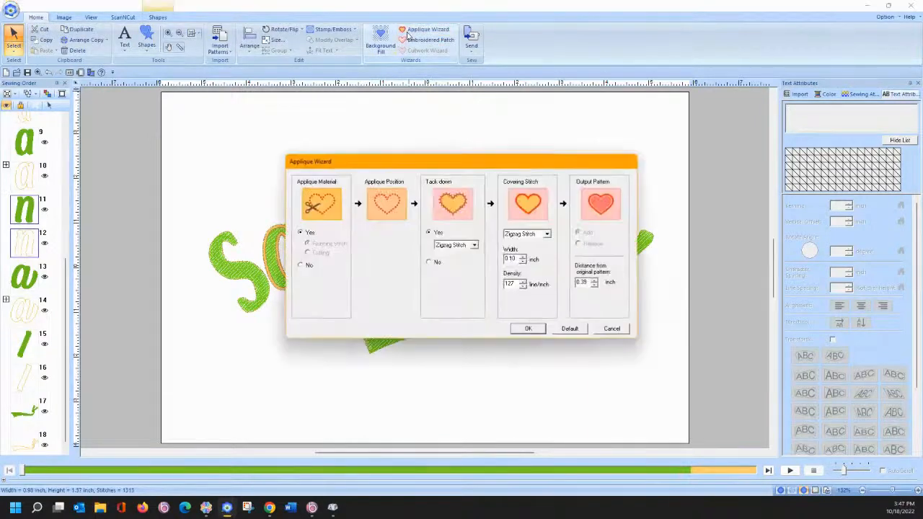
pyautogui.click(608, 330)
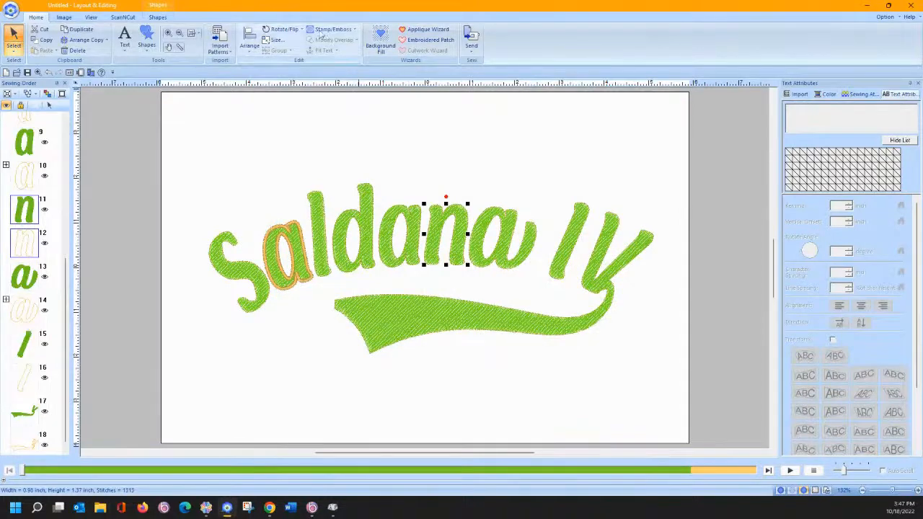
pyautogui.click(169, 34)
# - Zoom in on the n and select the points at its notch with Point Edit
pyautogui.moveTo(414, 189); pyautogui.dragTo(467, 242)
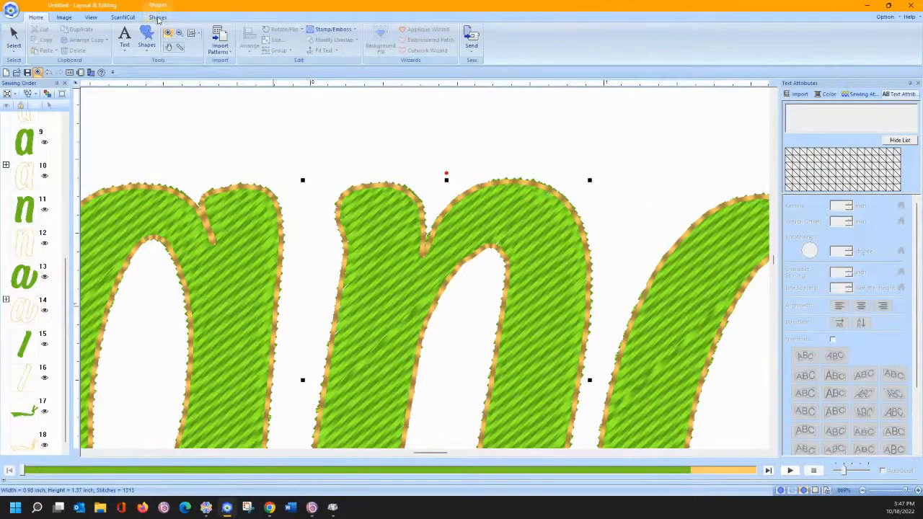
pyautogui.click(13, 49)
pyautogui.click(31, 75)
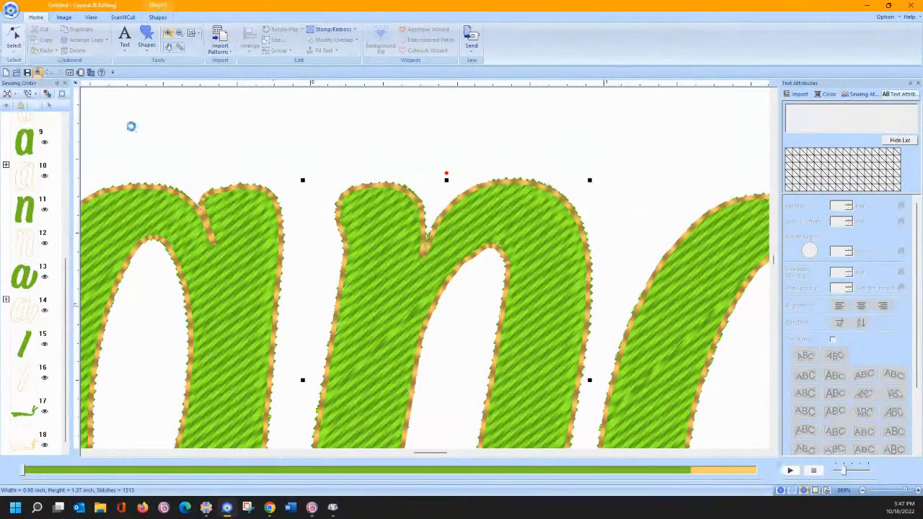
pyautogui.click(425, 257)
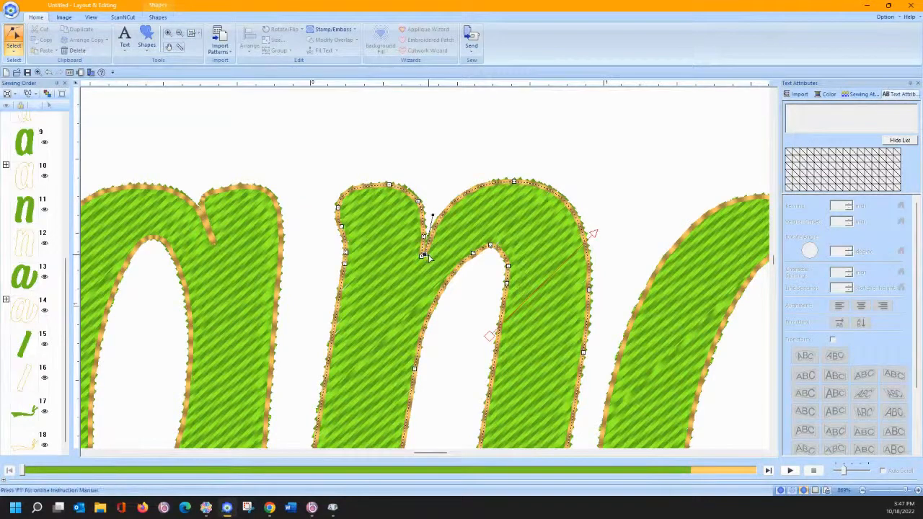
pyautogui.click(428, 256)
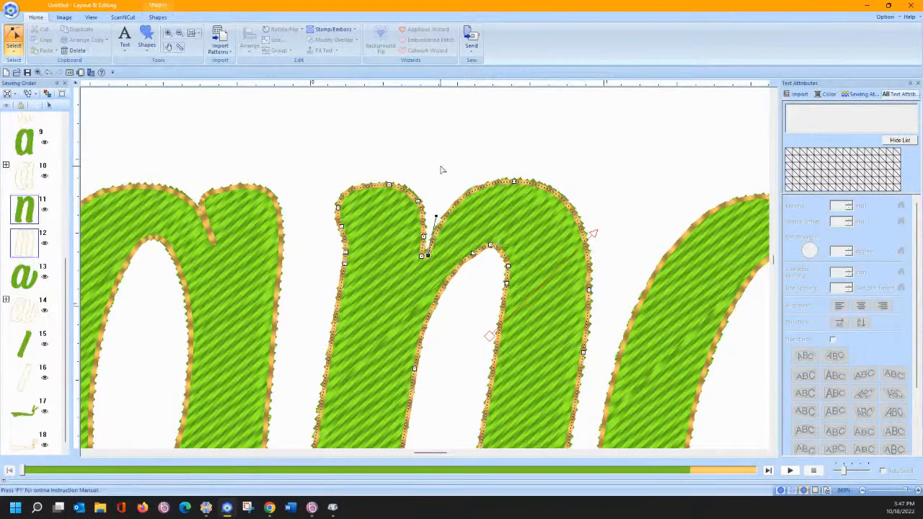
# - Return to Select, then open and cancel the Applique Wizard for the n
pyautogui.click(13, 49)
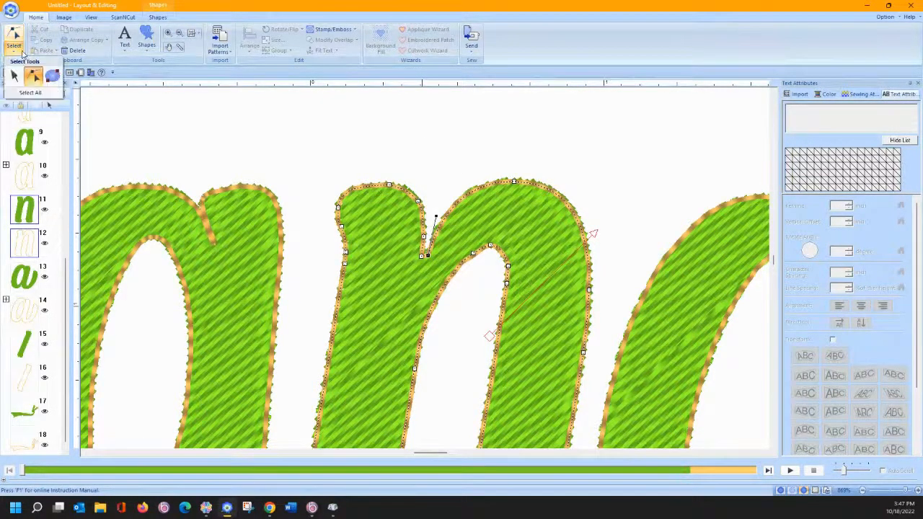
pyautogui.click(15, 75)
pyautogui.click(425, 29)
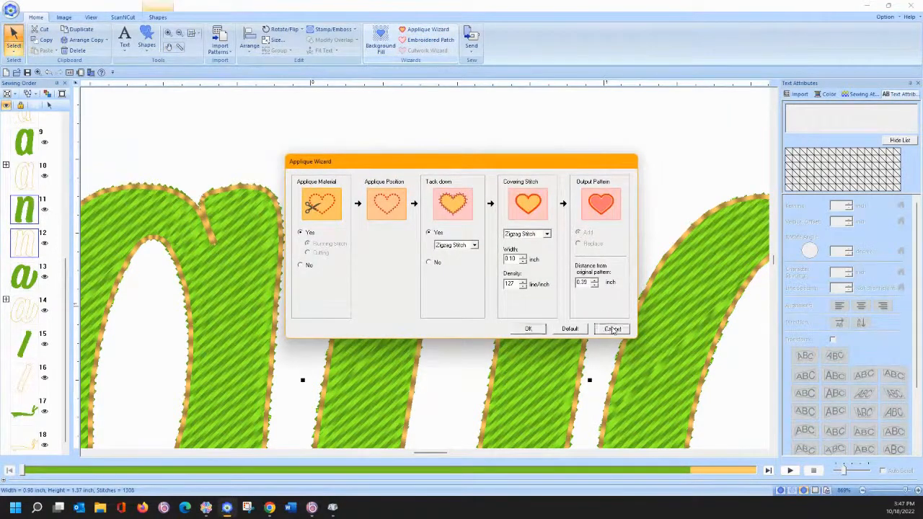
pyautogui.click(527, 328)
# - Switch back to Point Edit on the n and bring up the outline and fill stitch settings
pyautogui.click(13, 52)
pyautogui.click(33, 74)
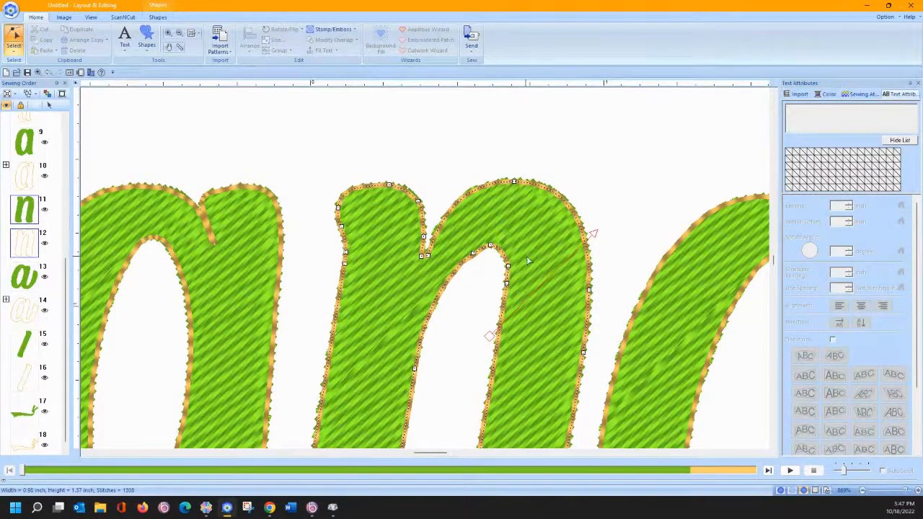
pyautogui.scroll(-5, 534, 258)
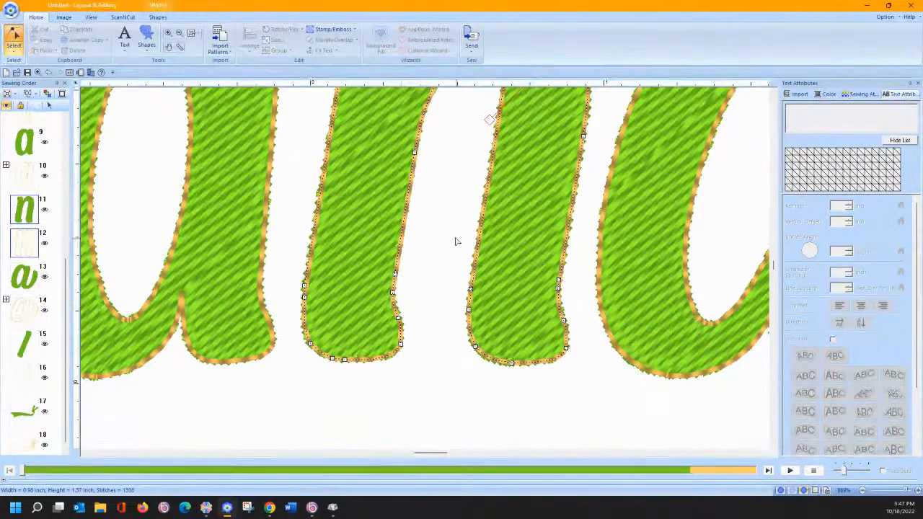
pyautogui.click(158, 17)
# - Give the letter outlines a Zigzag Stitch border and select points around the n's notch
pyautogui.click(232, 33)
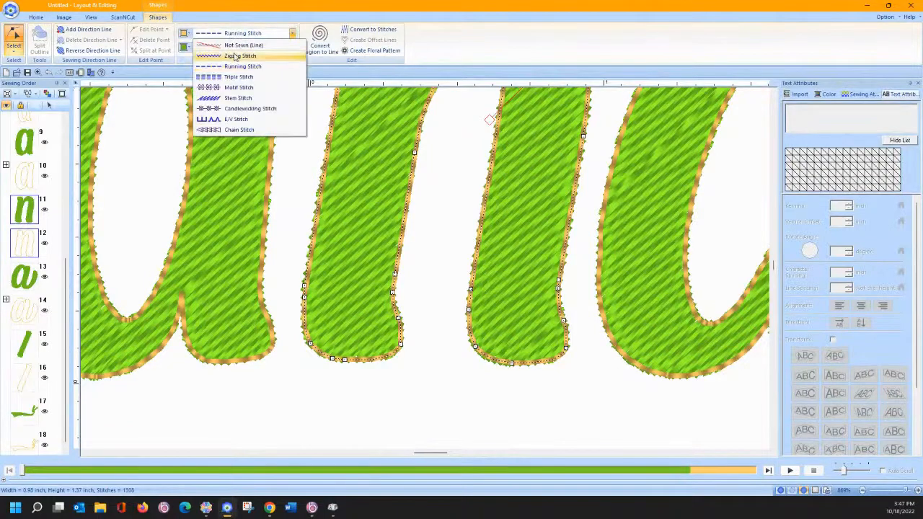
pyautogui.click(235, 56)
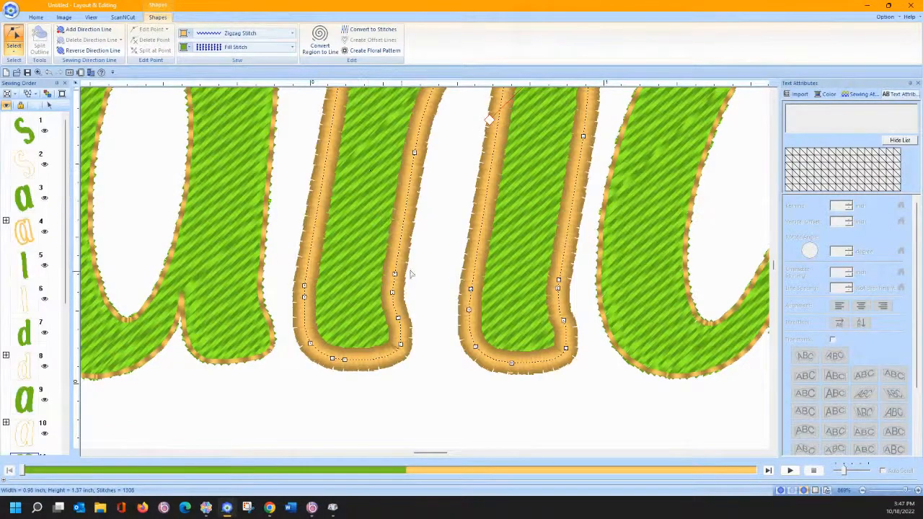
pyautogui.scroll(5, 427, 235)
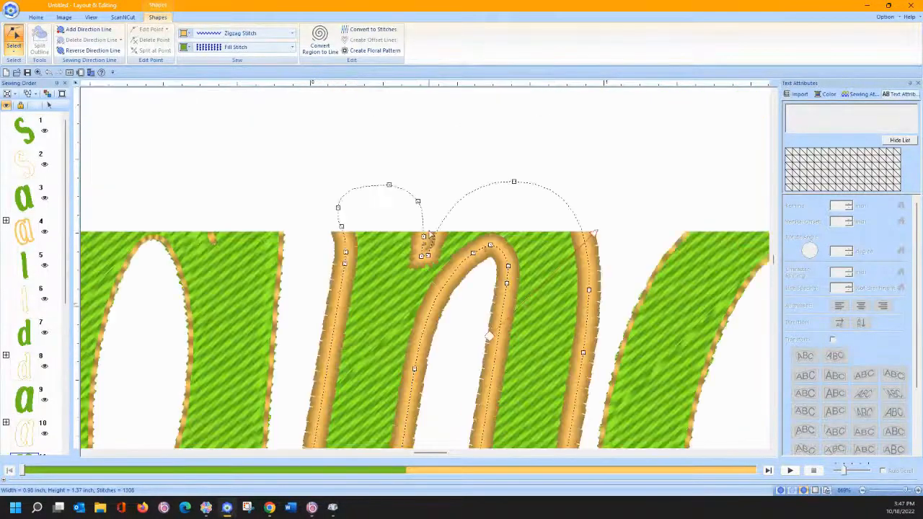
pyautogui.click(423, 239)
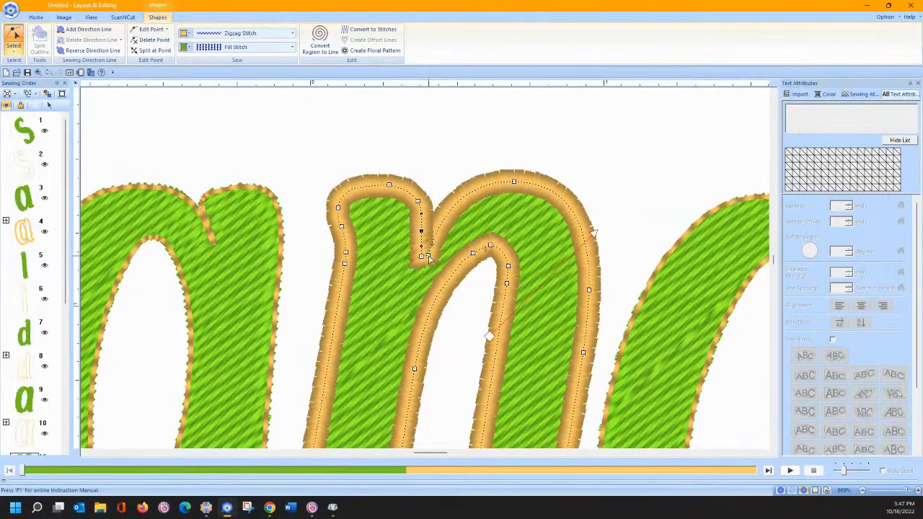
pyautogui.click(428, 256)
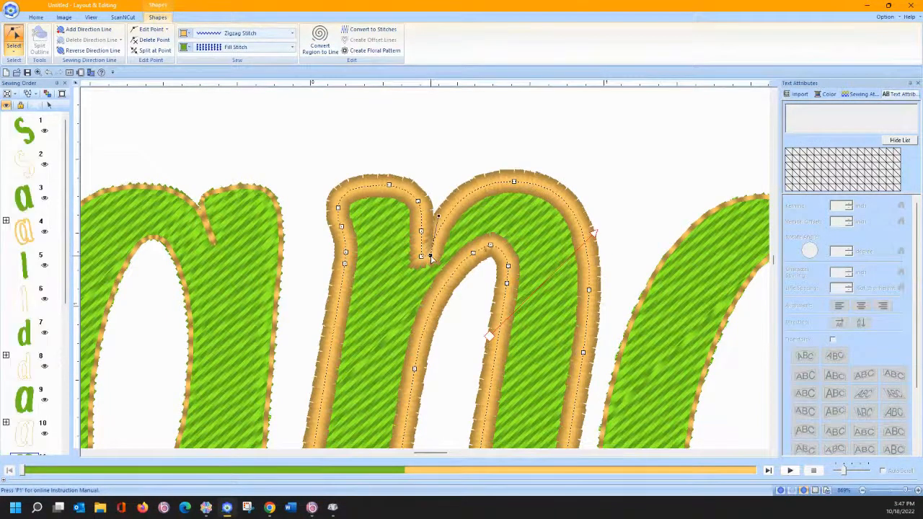
pyautogui.click(471, 251)
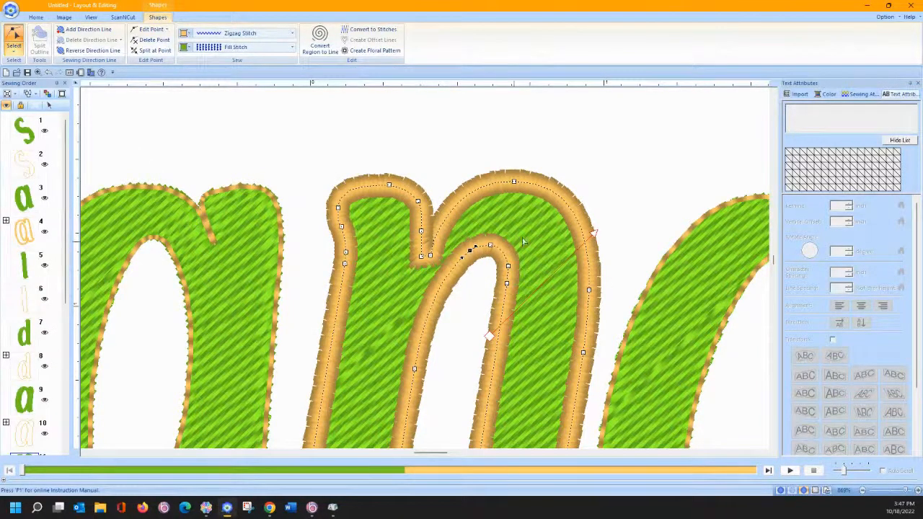
# - Move a point on the n's right leg upward, set it To Straight, and return to Select
pyautogui.scroll(-3, 511, 194)
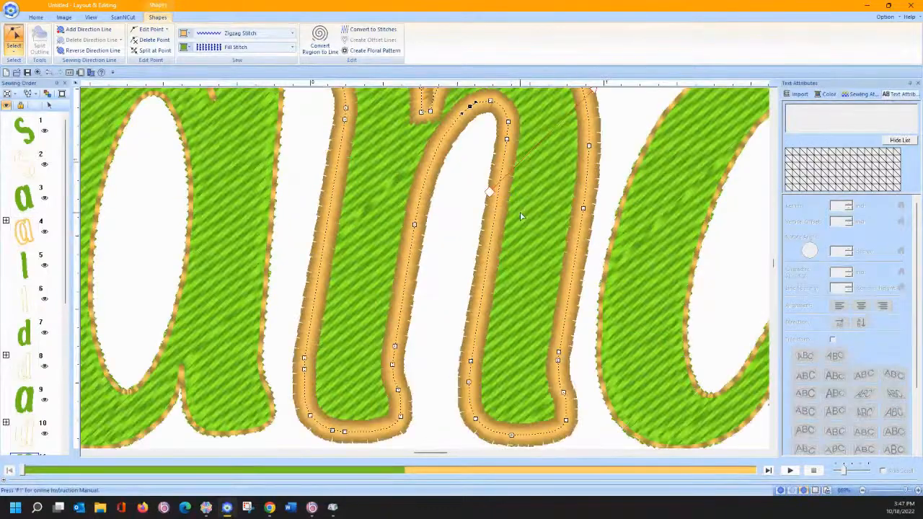
pyautogui.click(559, 366)
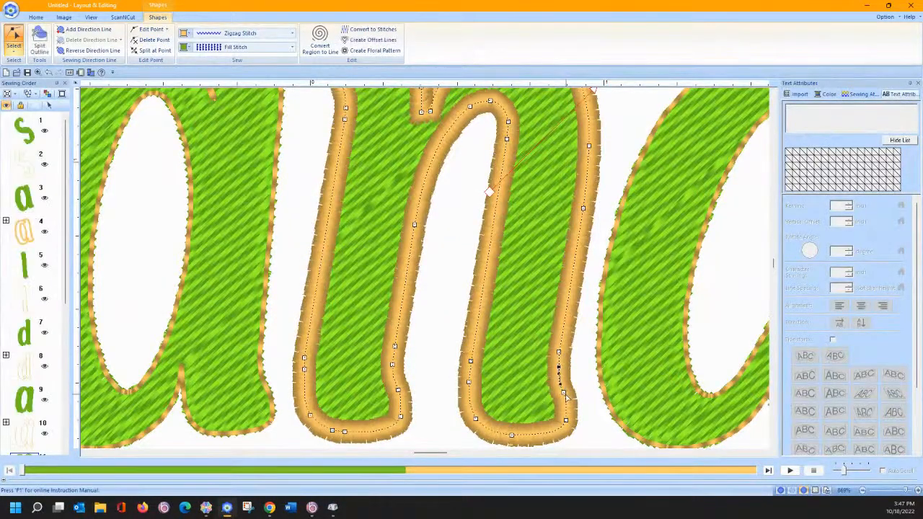
pyautogui.click(564, 392)
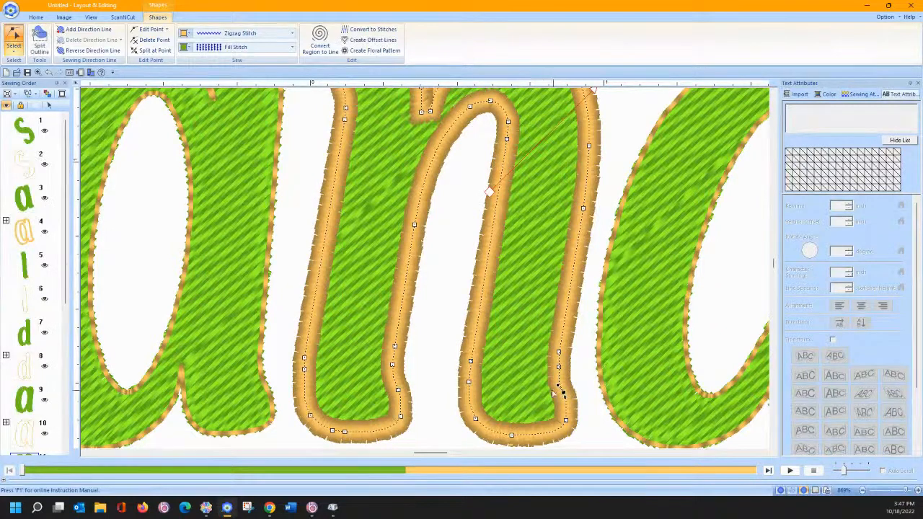
pyautogui.click(469, 382)
pyautogui.moveTo(470, 361); pyautogui.dragTo(472, 350)
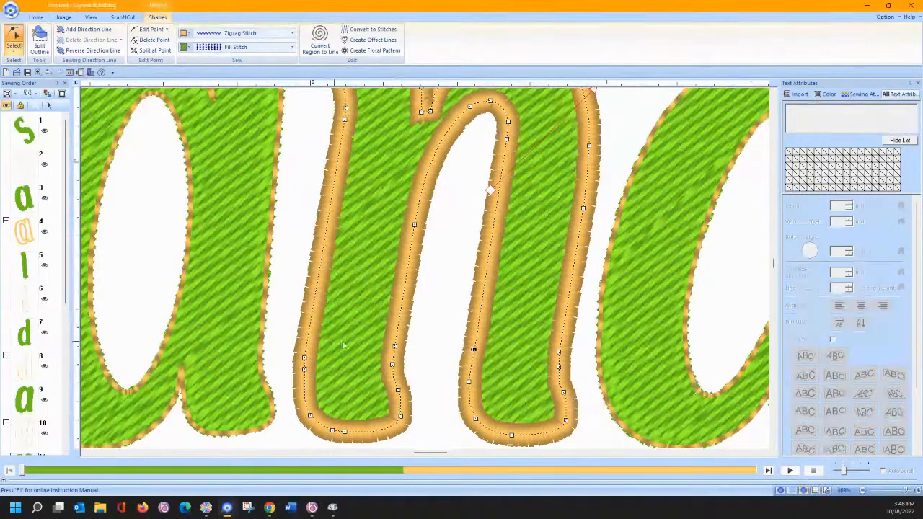
pyautogui.rightClick(473, 351)
pyautogui.click(482, 359)
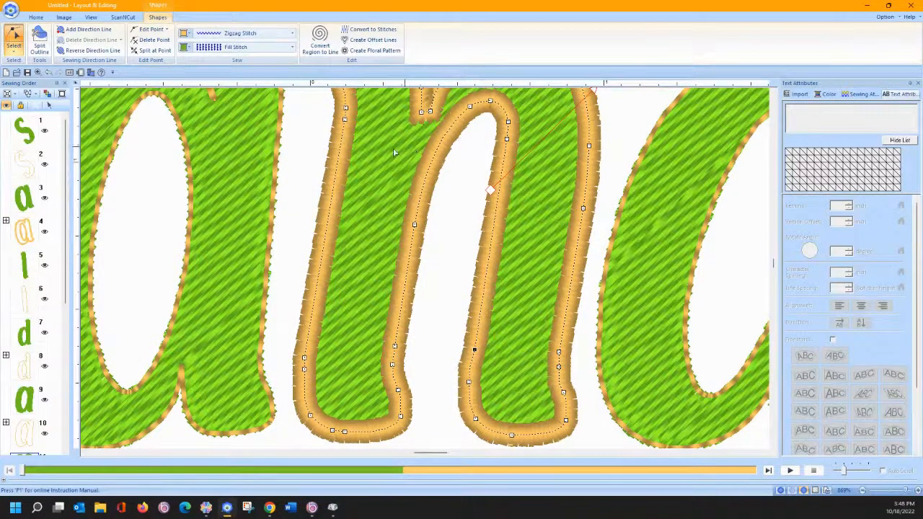
pyautogui.scroll(2, 347, 158)
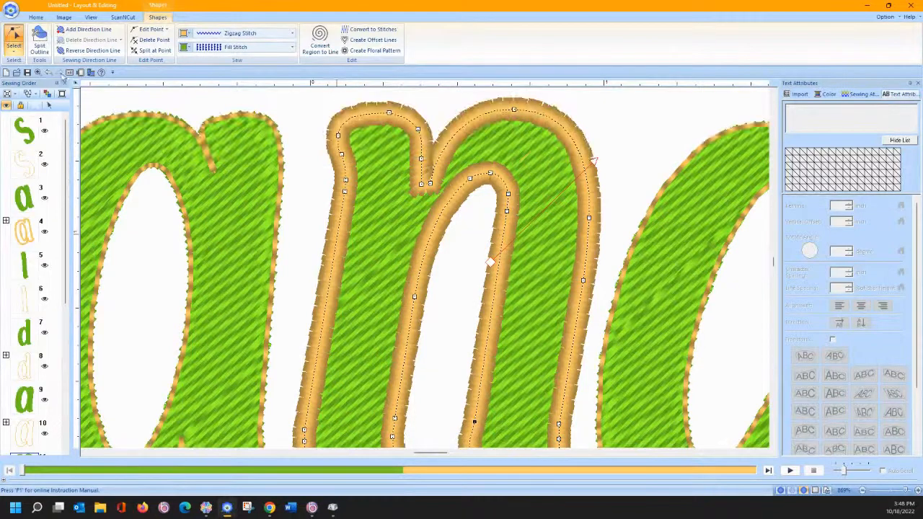
pyautogui.click(13, 40)
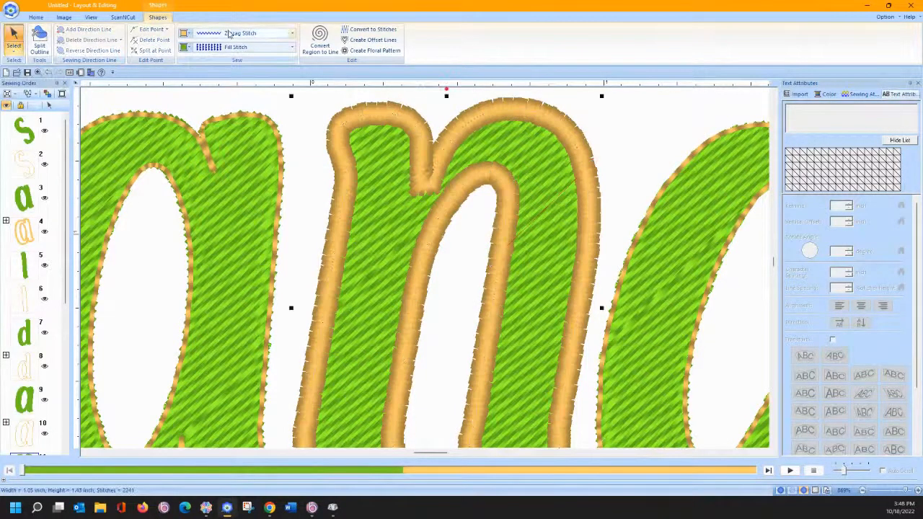
# - Cancel the Applique Wizard, zoom to fit, and select every object in the design
pyautogui.click(36, 16)
pyautogui.click(416, 35)
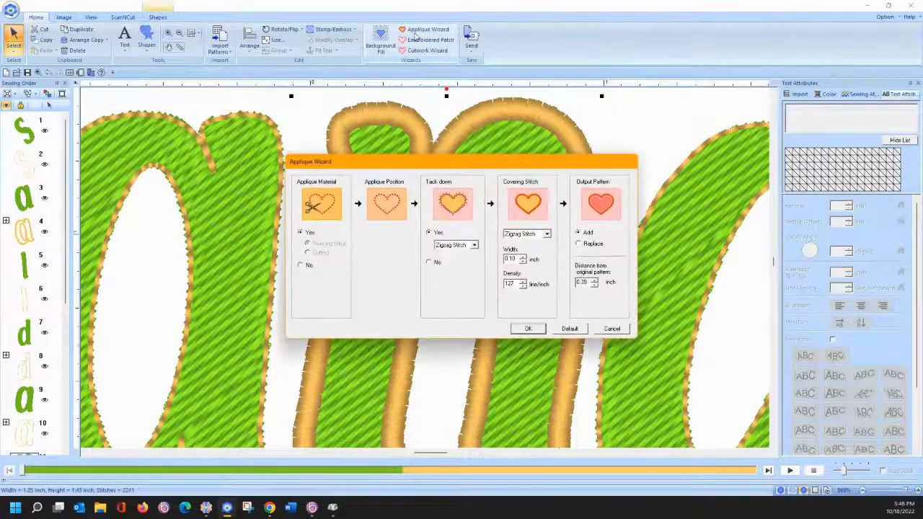
pyautogui.click(604, 329)
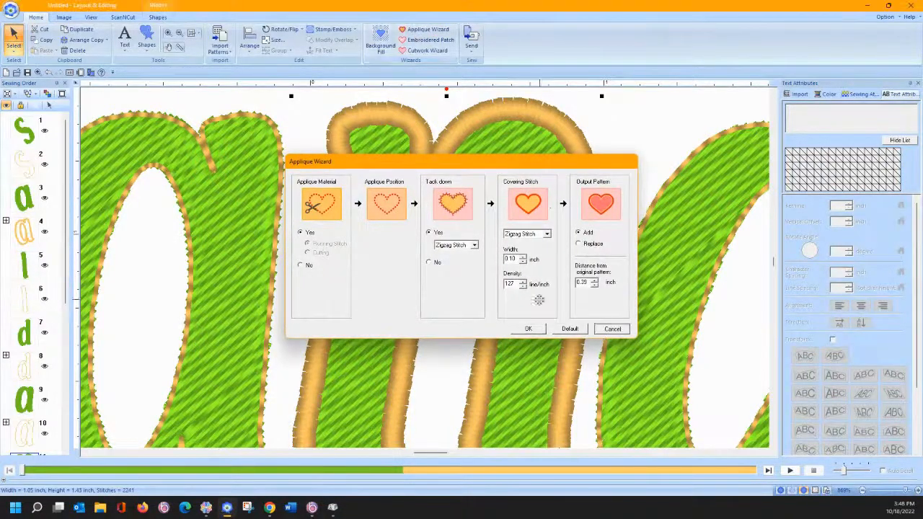
pyautogui.click(192, 33)
pyautogui.moveTo(185, 137); pyautogui.dragTo(662, 411)
# - Reopen and cancel the Applique Wizard, switch units to millimetres, and reselect the whole design
pyautogui.click(426, 29)
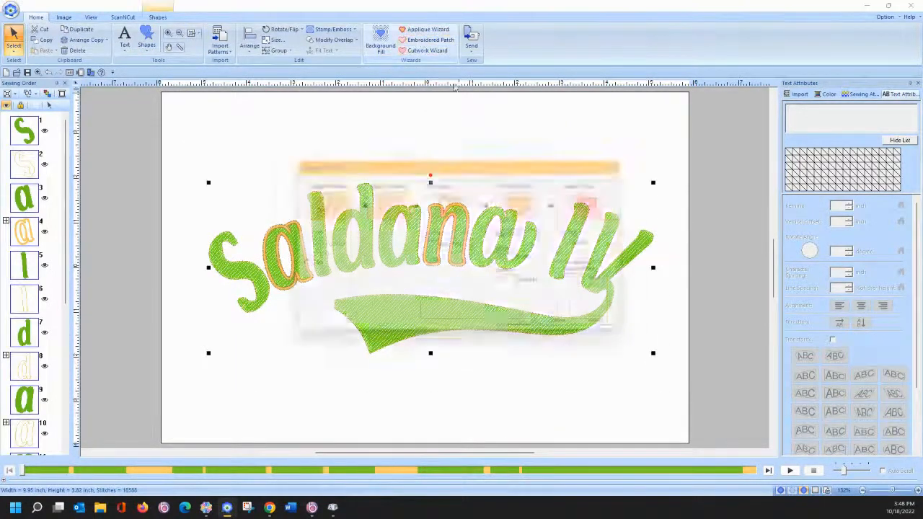
pyautogui.click(578, 245)
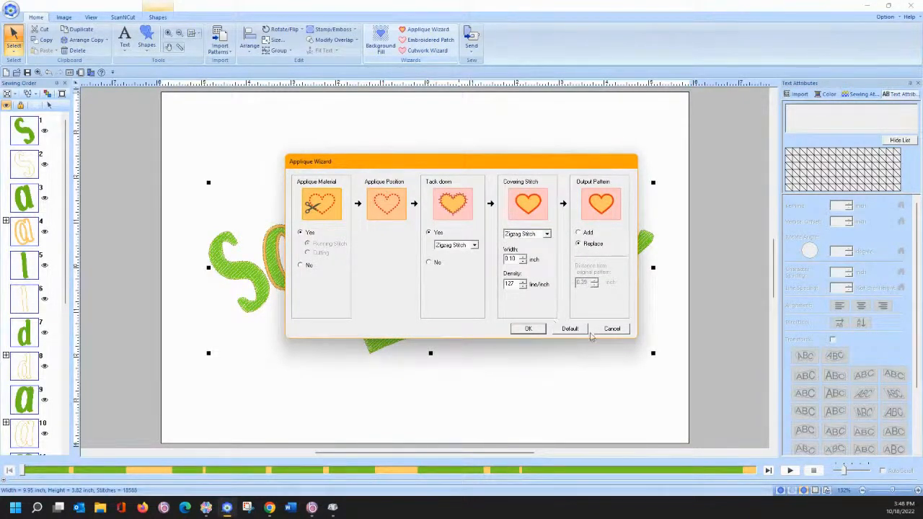
pyautogui.click(613, 330)
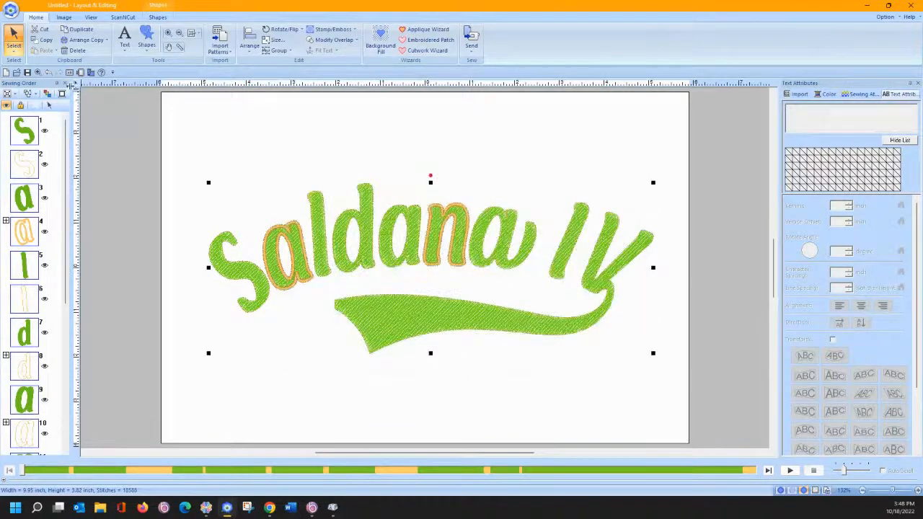
pyautogui.click(75, 85)
pyautogui.moveTo(175, 139); pyautogui.dragTo(674, 384)
pyautogui.click(425, 29)
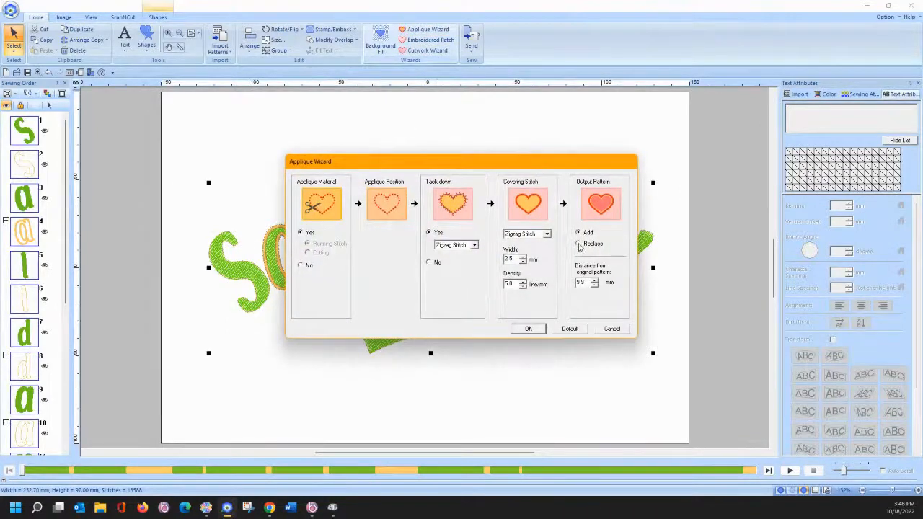
pyautogui.click(578, 244)
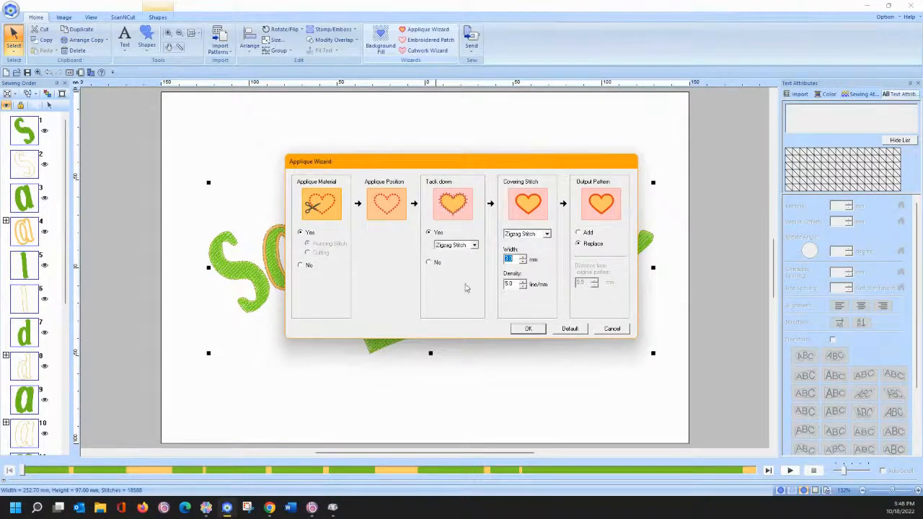
pyautogui.click(533, 332)
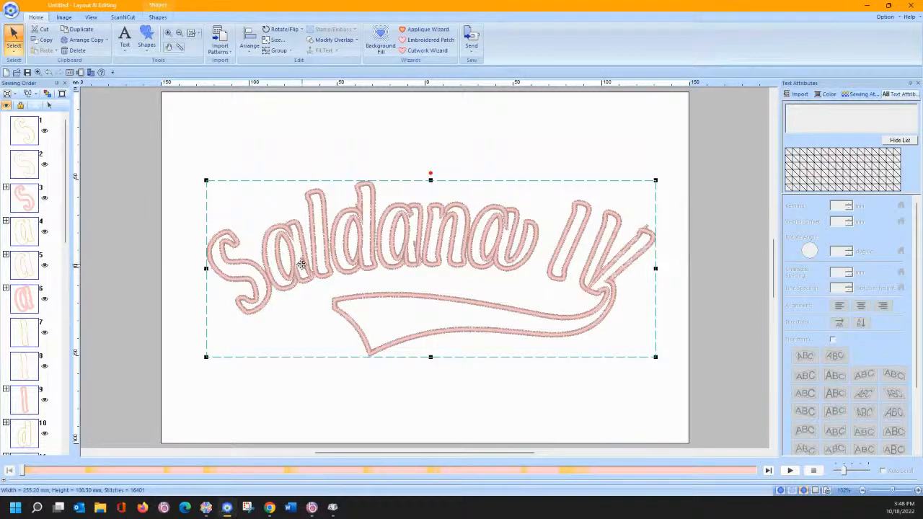
pyautogui.click(48, 75)
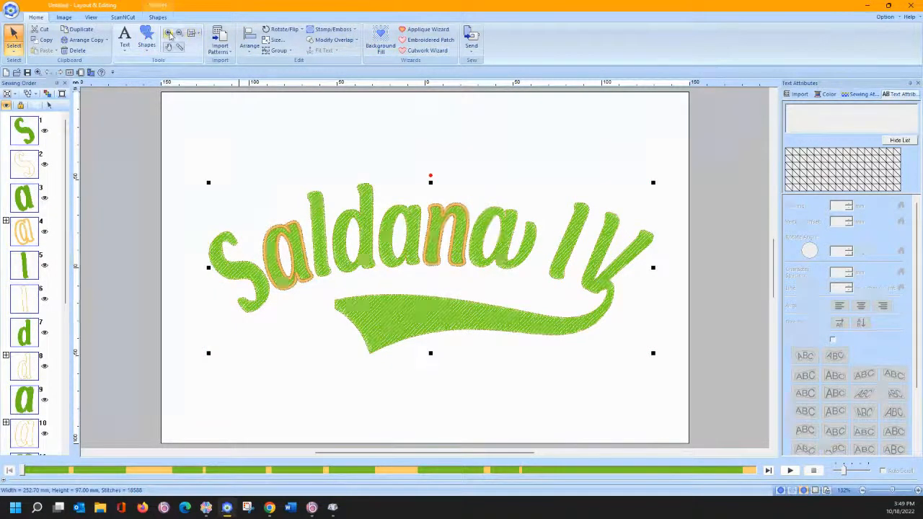
# - Zoom in on the first a and delete an extra point from its outline
pyautogui.click(168, 33)
pyautogui.moveTo(286, 240); pyautogui.dragTo(326, 300)
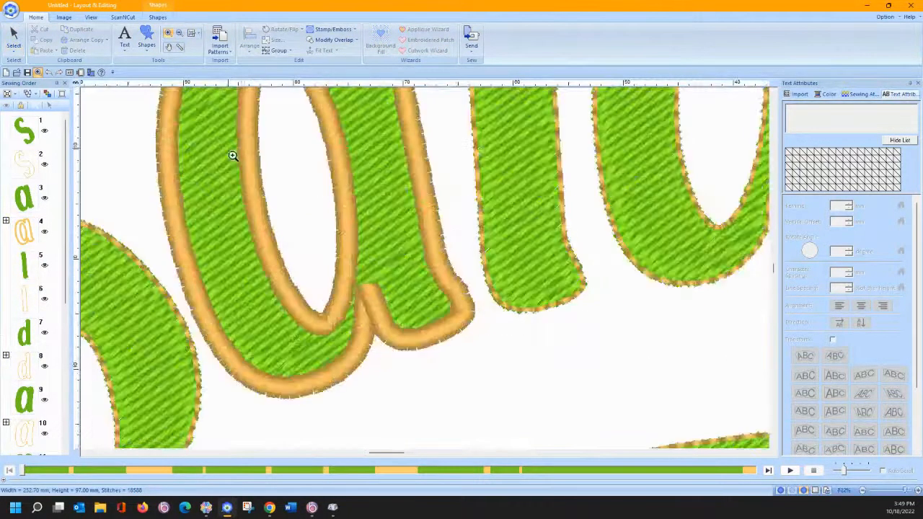
pyautogui.click(13, 46)
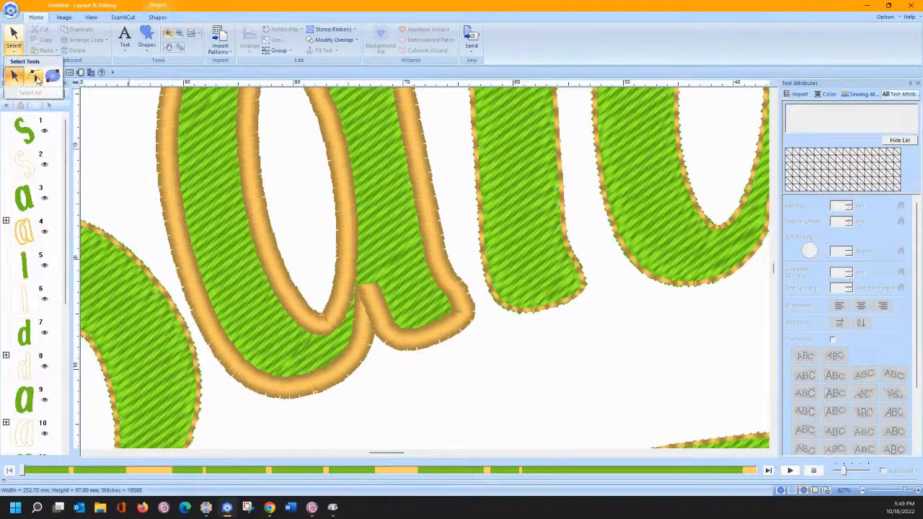
pyautogui.click(450, 279)
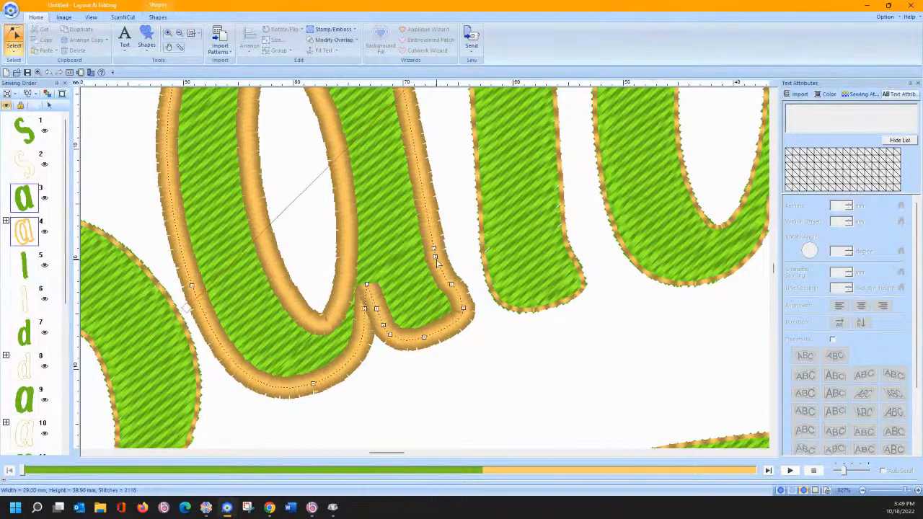
pyautogui.rightClick(435, 258)
pyautogui.click(460, 340)
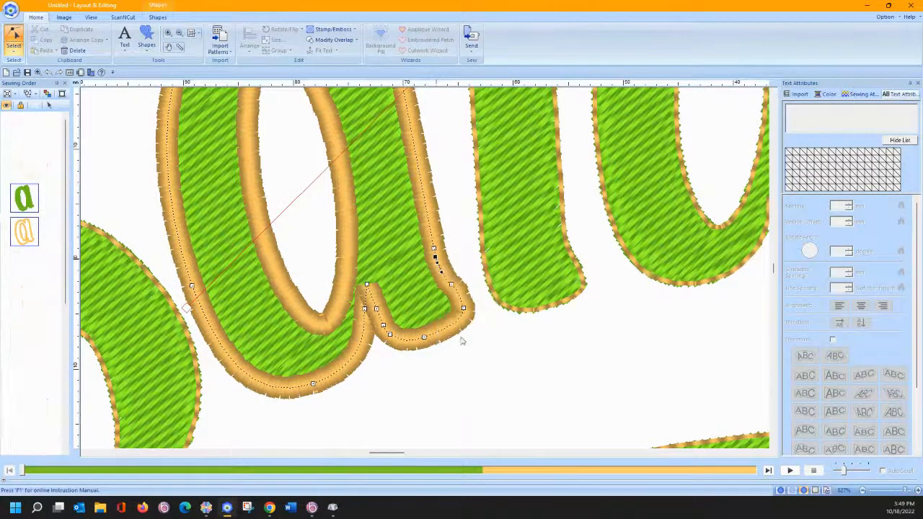
pyautogui.click(766, 453)
pyautogui.click(766, 452)
pyautogui.click(767, 453)
# - Delete a stray point from the d's outline
pyautogui.click(433, 198)
pyautogui.rightClick(433, 198)
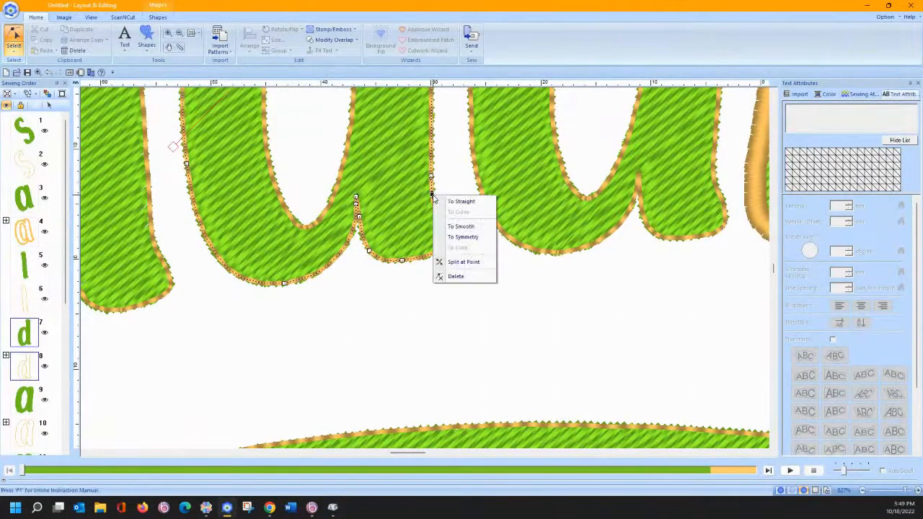
pyautogui.click(456, 276)
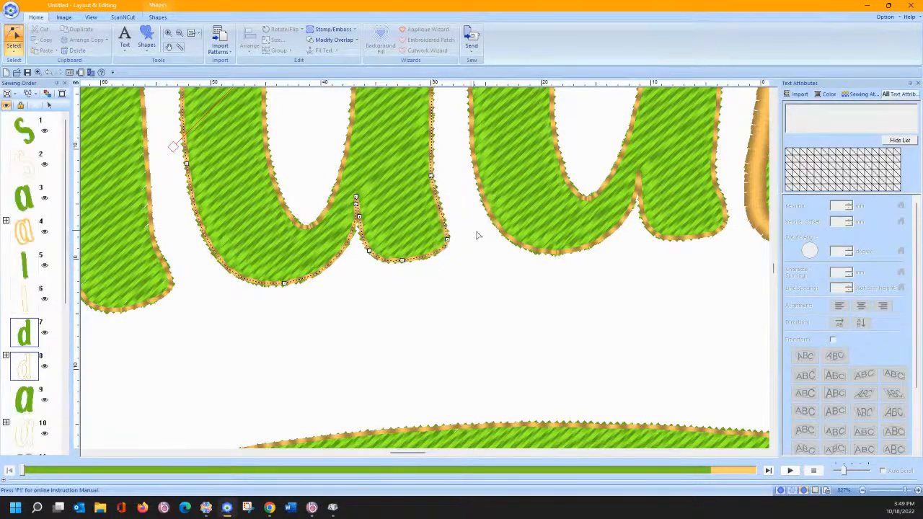
pyautogui.click(764, 453)
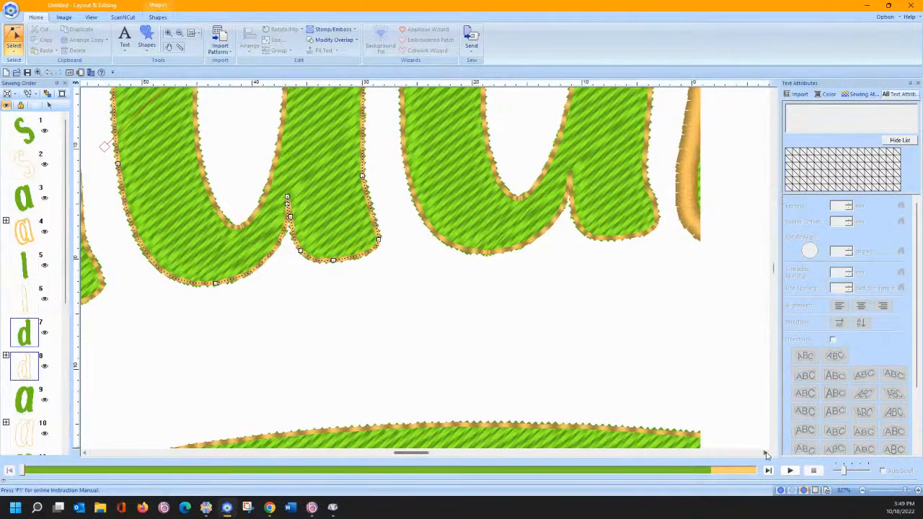
# - Split the second a's outline at a point, clear the selection, and zoom to fit
pyautogui.click(509, 192)
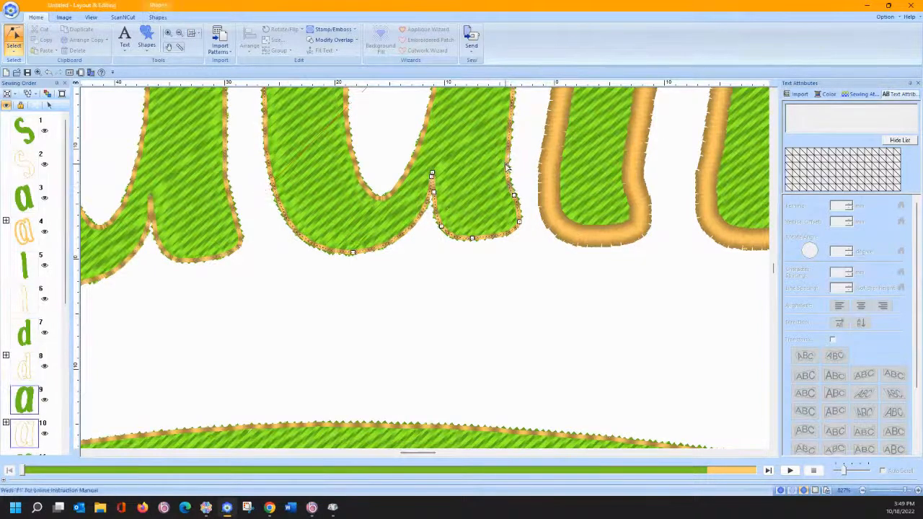
pyautogui.rightClick(508, 166)
pyautogui.click(530, 232)
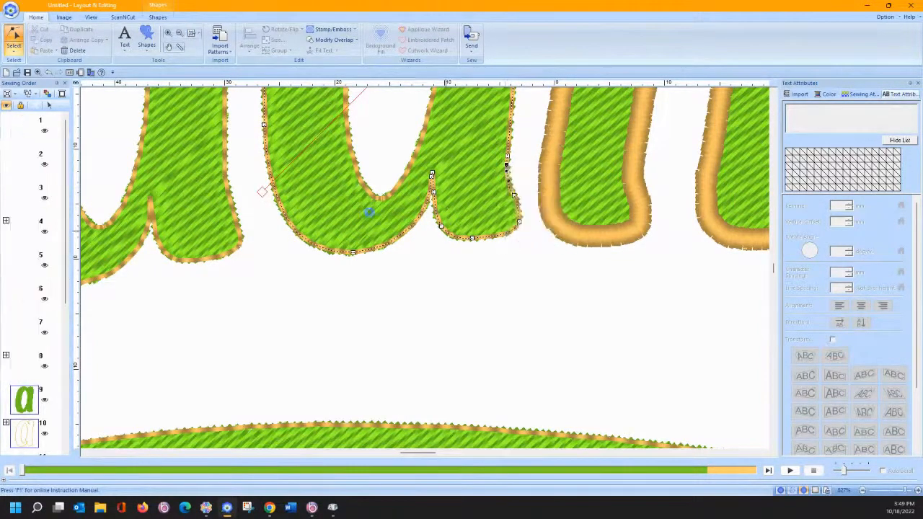
pyautogui.click(230, 192)
pyautogui.click(351, 275)
pyautogui.click(190, 34)
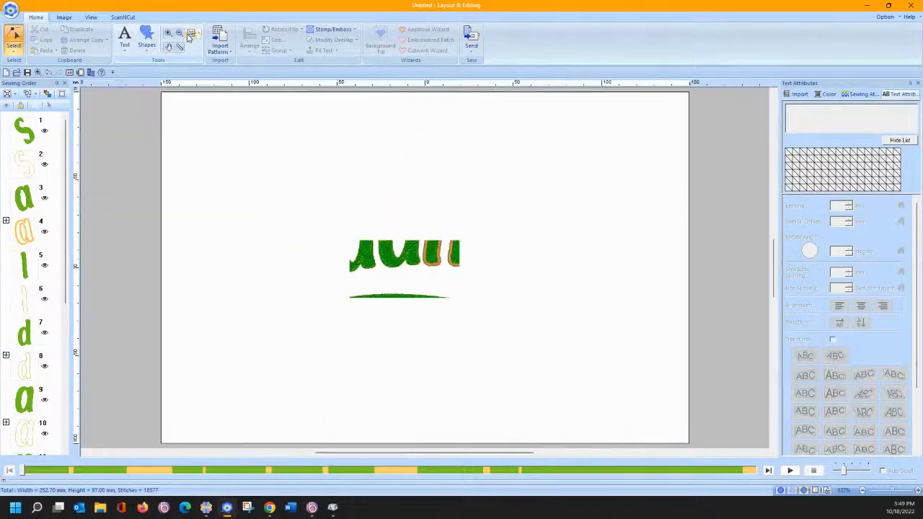
pyautogui.click(14, 44)
pyautogui.click(16, 78)
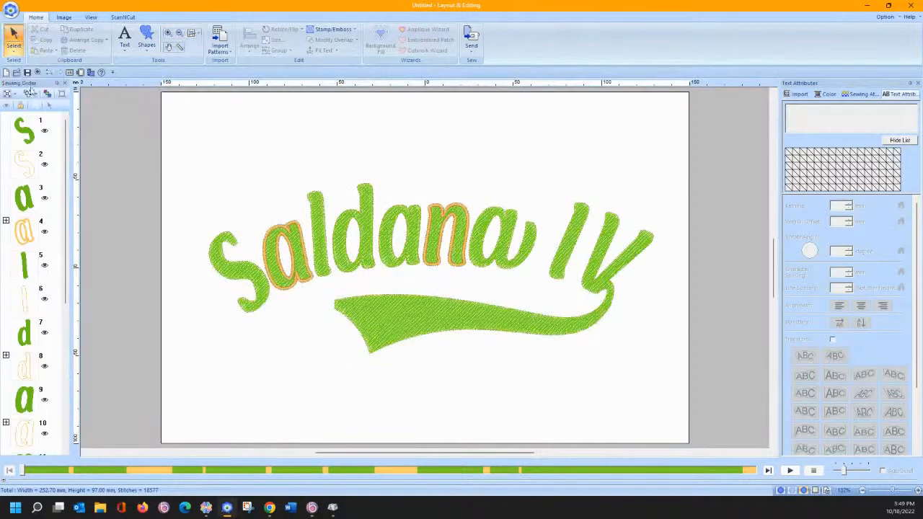
pyautogui.moveTo(168, 154); pyautogui.dragTo(669, 376)
pyautogui.click(425, 29)
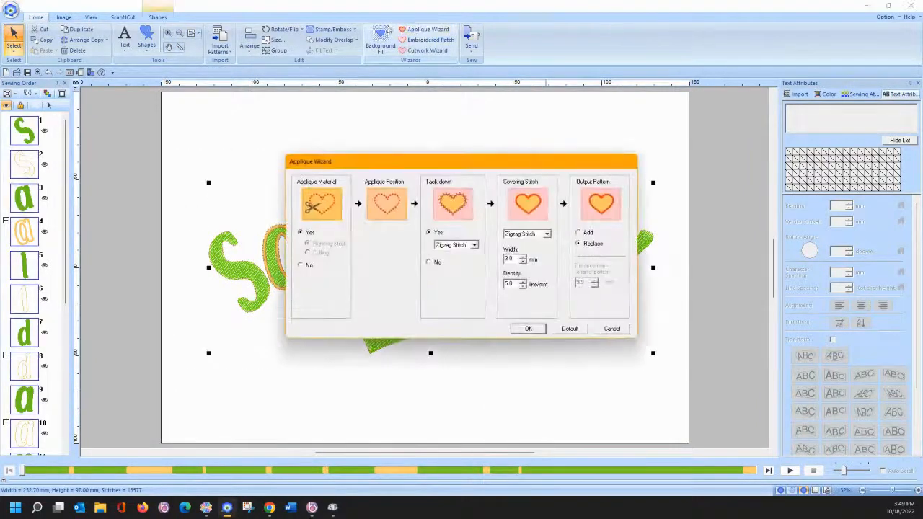
pyautogui.click(537, 331)
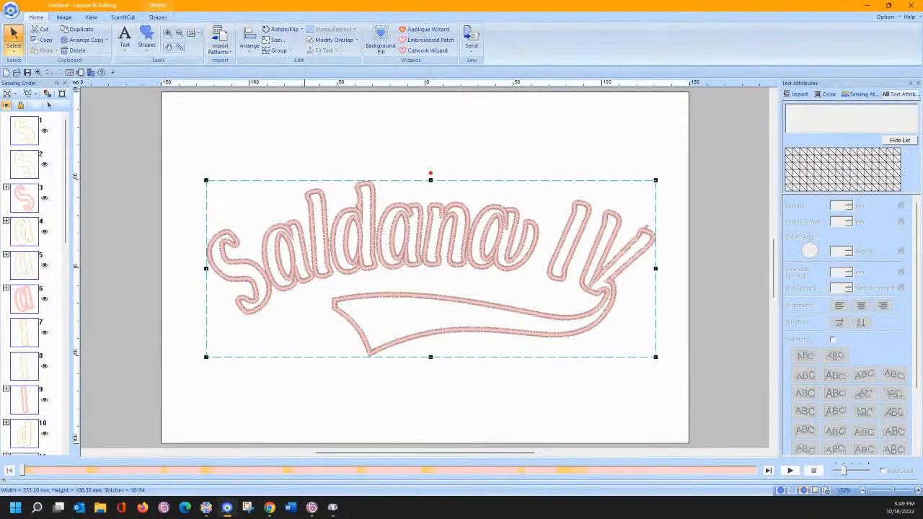
pyautogui.click(48, 73)
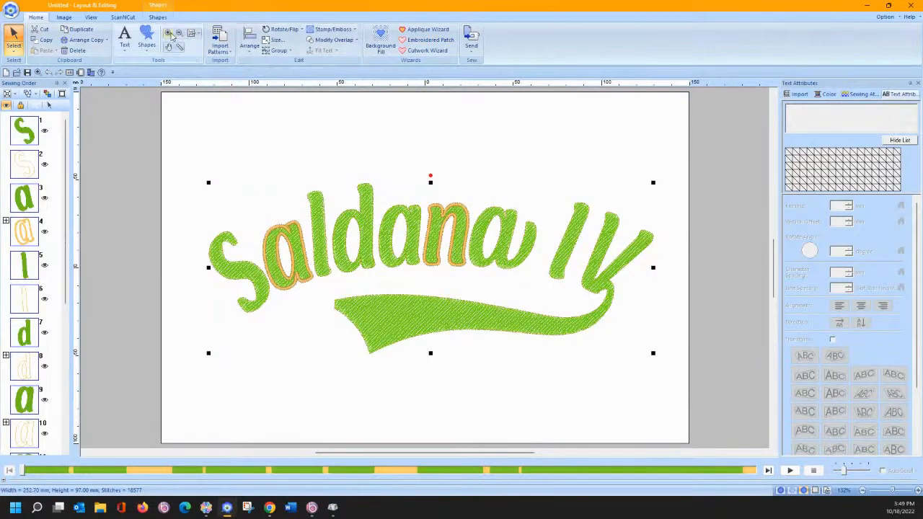
# - Zoom in on the V and select its inner corner node with point editing
pyautogui.click(169, 34)
pyautogui.moveTo(581, 229); pyautogui.dragTo(617, 301)
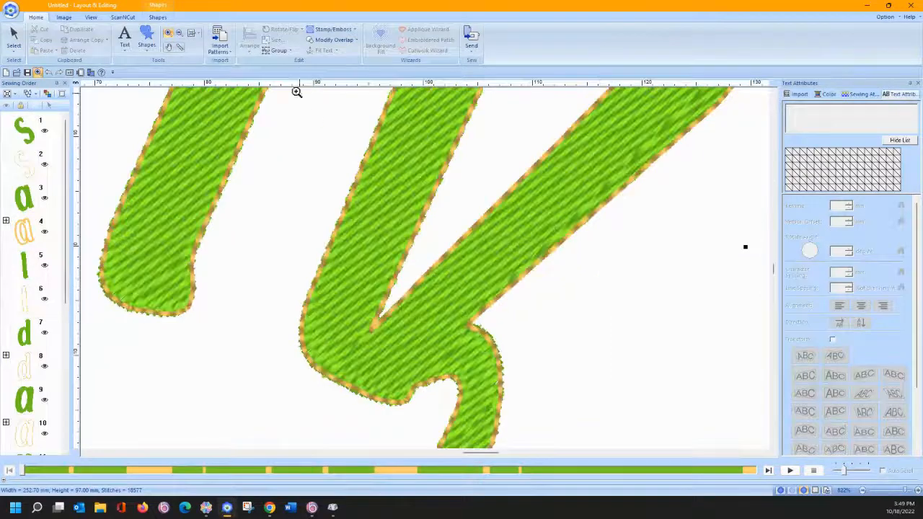
pyautogui.click(14, 42)
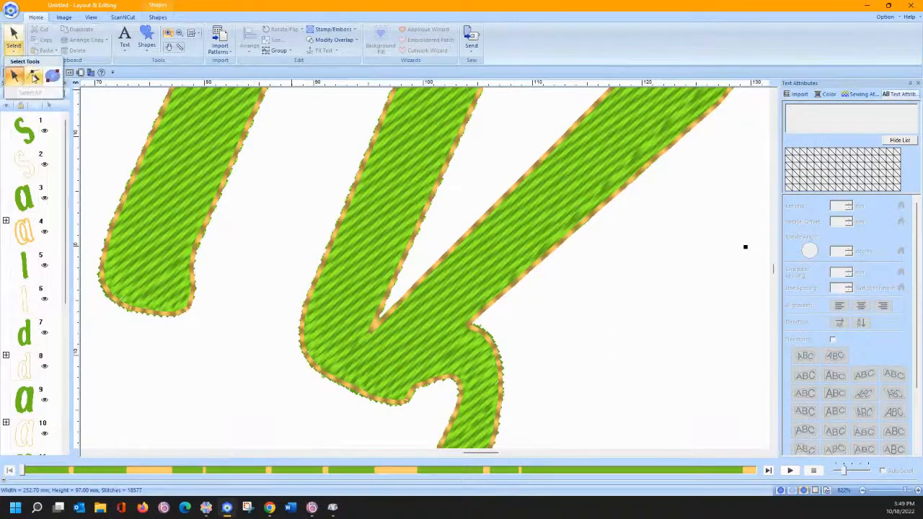
pyautogui.click(34, 78)
pyautogui.click(376, 330)
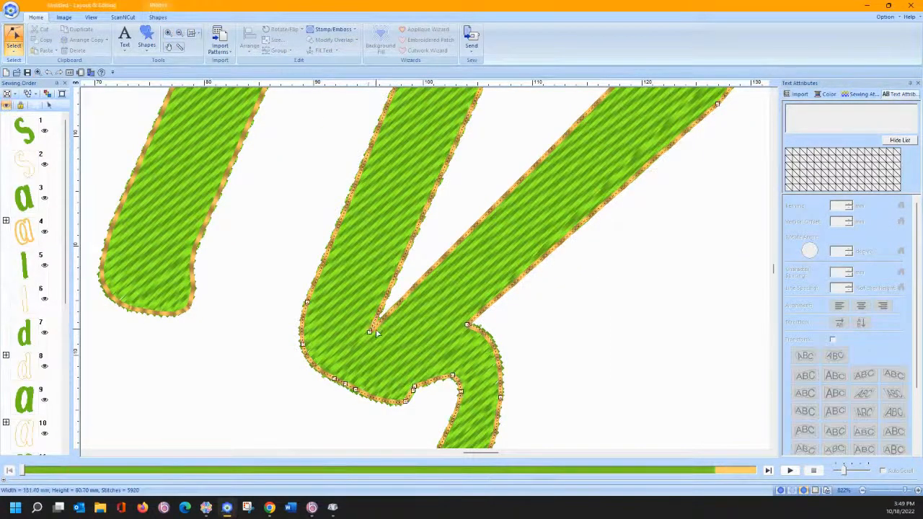
pyautogui.click(370, 332)
pyautogui.moveTo(370, 332); pyautogui.dragTo(370, 331)
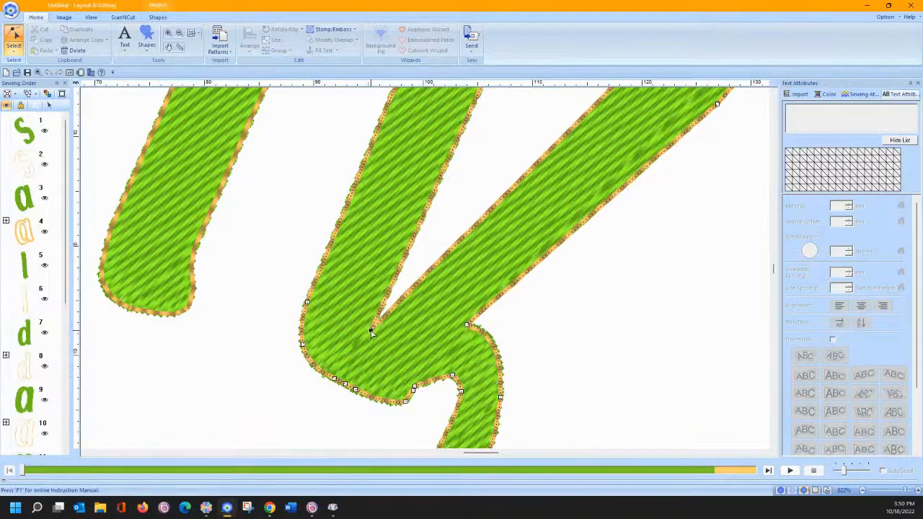
# - Convert the V's inner corner node To Curve then To Cusp and sharpen it with its handles
pyautogui.rightClick(371, 330)
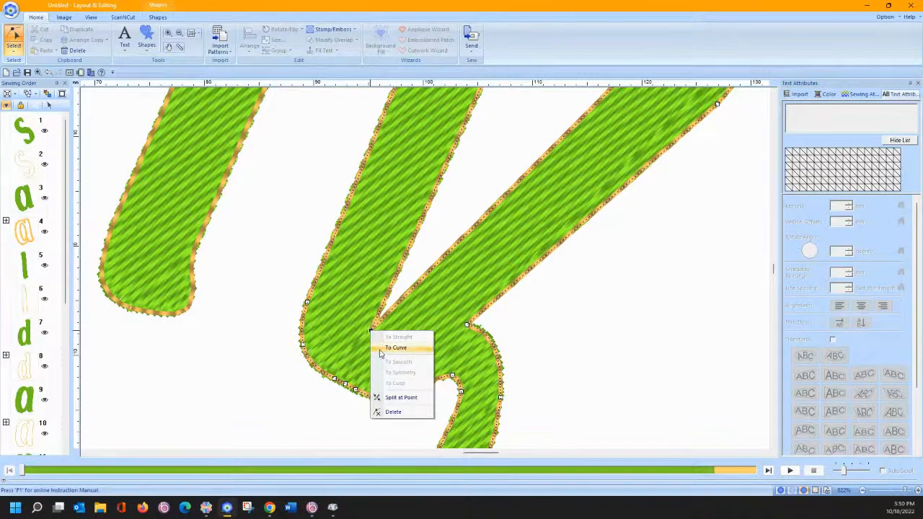
pyautogui.click(394, 348)
pyautogui.rightClick(371, 332)
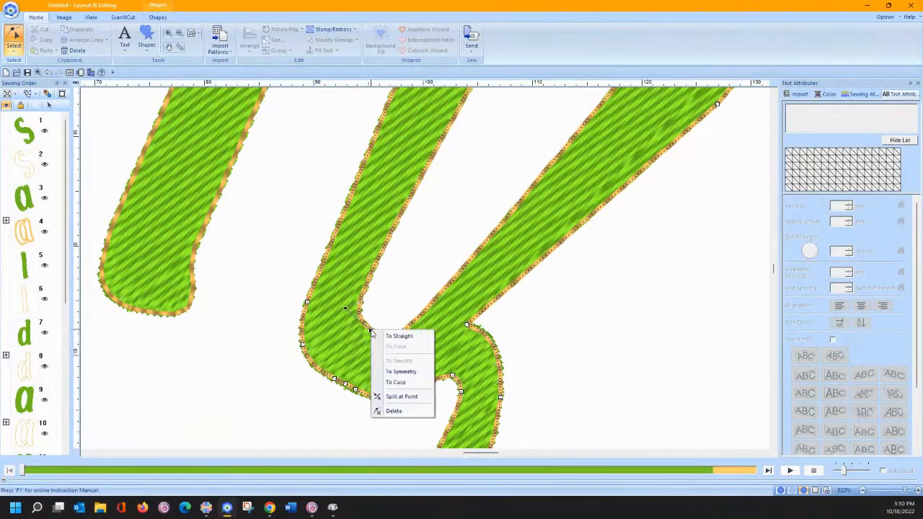
pyautogui.click(395, 382)
pyautogui.moveTo(396, 353); pyautogui.dragTo(400, 326)
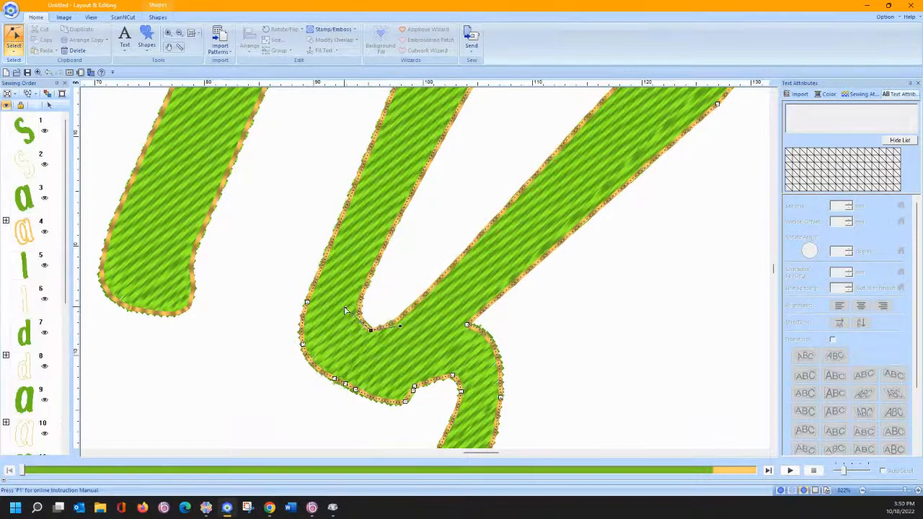
pyautogui.moveTo(345, 310); pyautogui.dragTo(373, 298)
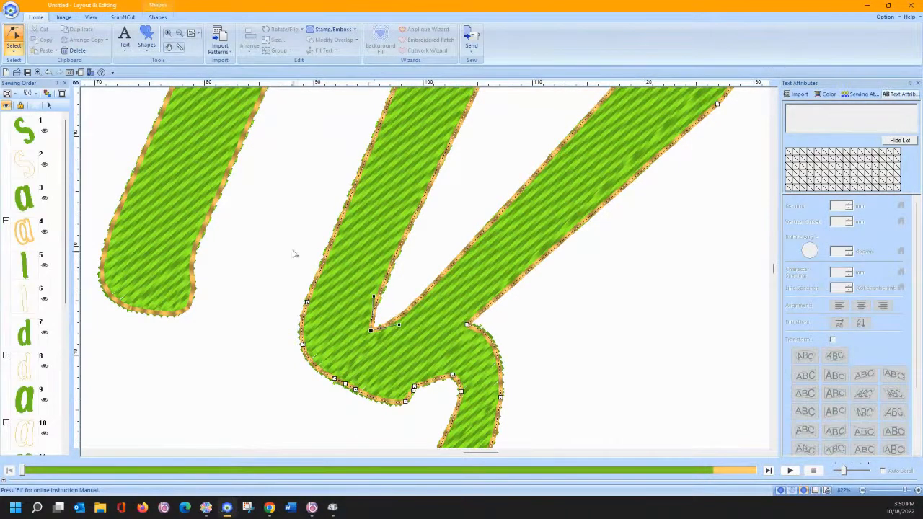
pyautogui.click(303, 165)
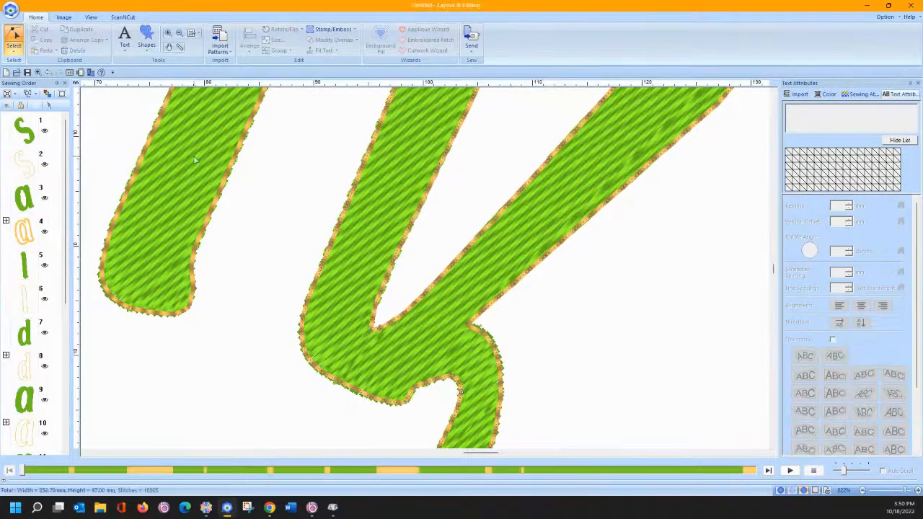
pyautogui.click(191, 34)
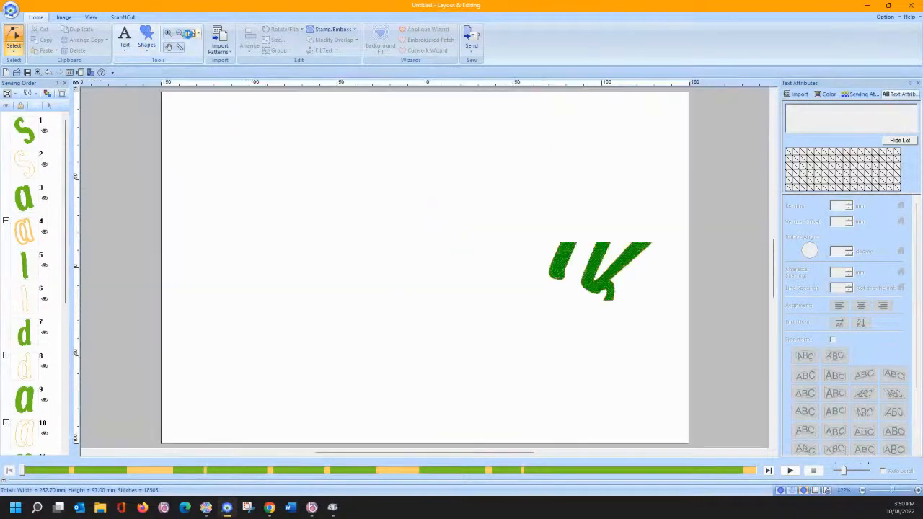
# - Zoom in on the name's letters and select the d to edit its outline
pyautogui.click(168, 33)
pyautogui.moveTo(320, 215); pyautogui.dragTo(389, 282)
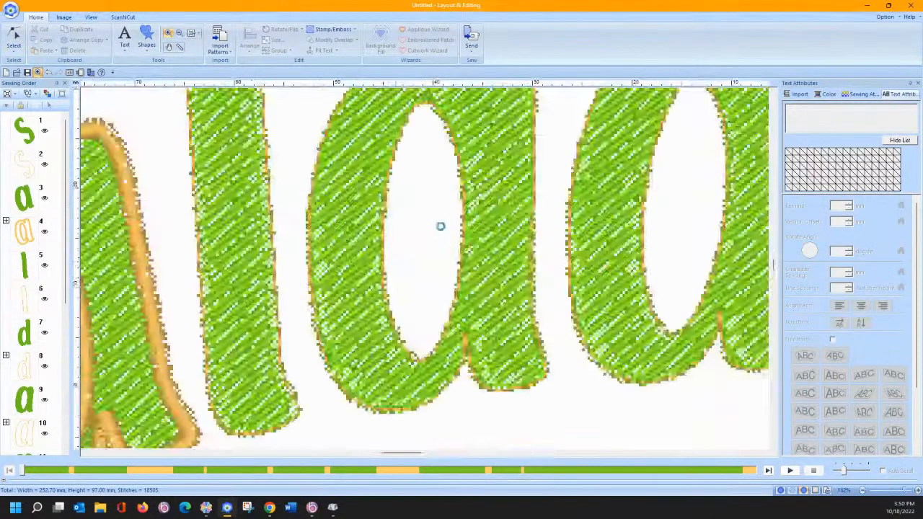
pyautogui.click(14, 42)
pyautogui.click(465, 349)
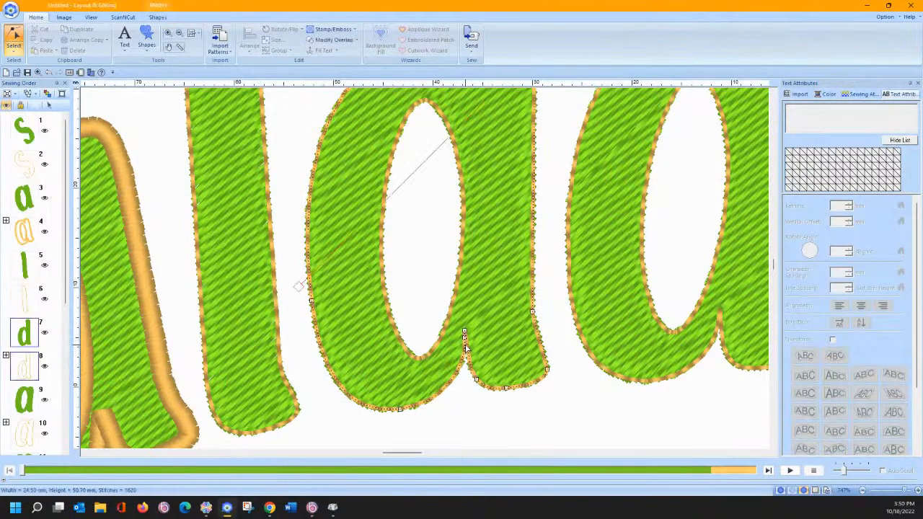
# - Switch the d's notch node segment to straight, then back to a curve
pyautogui.rightClick(465, 333)
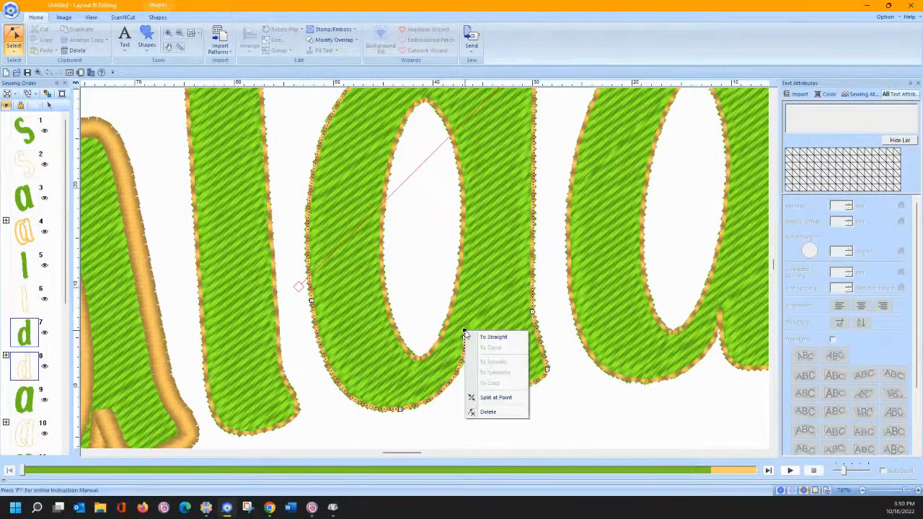
pyautogui.click(472, 338)
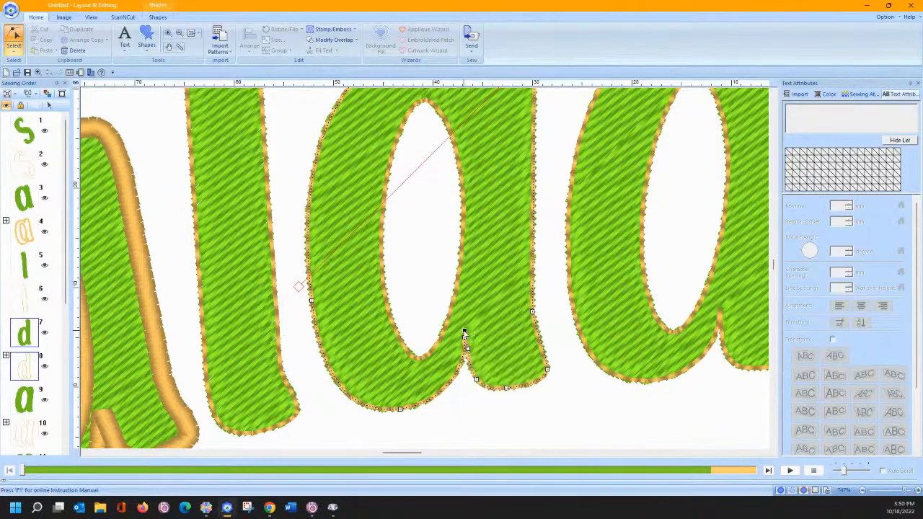
pyautogui.rightClick(465, 333)
pyautogui.click(489, 347)
pyautogui.rightClick(465, 334)
pyautogui.click(479, 356)
# - Zoom in closely on the d's notch and select its tip node
pyautogui.click(168, 33)
pyautogui.click(483, 371)
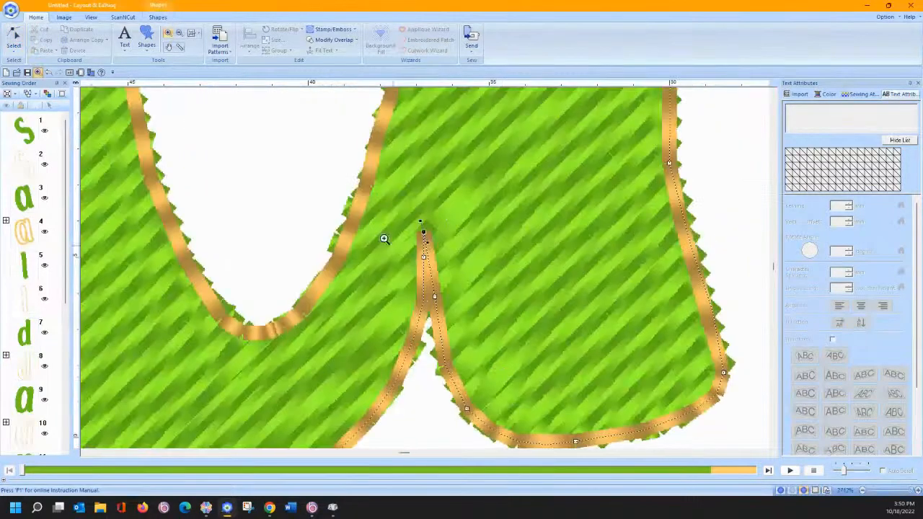
pyautogui.click(13, 40)
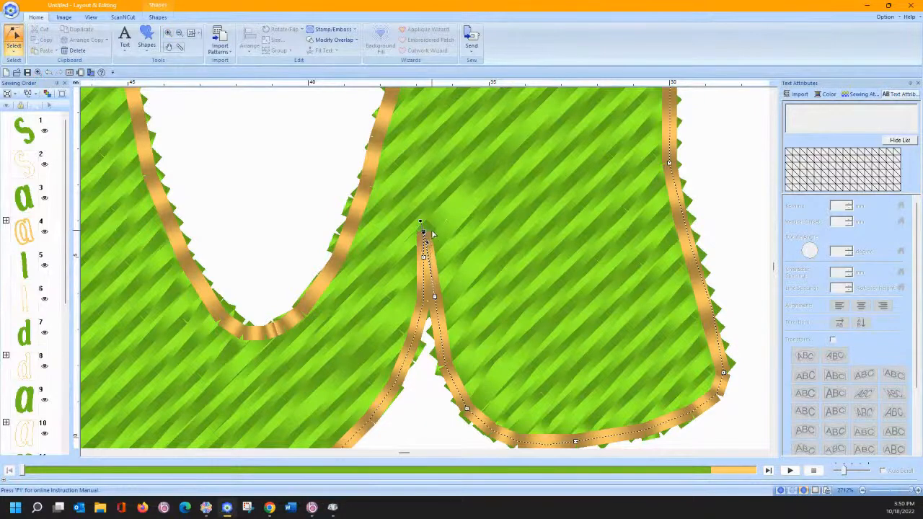
pyautogui.click(430, 235)
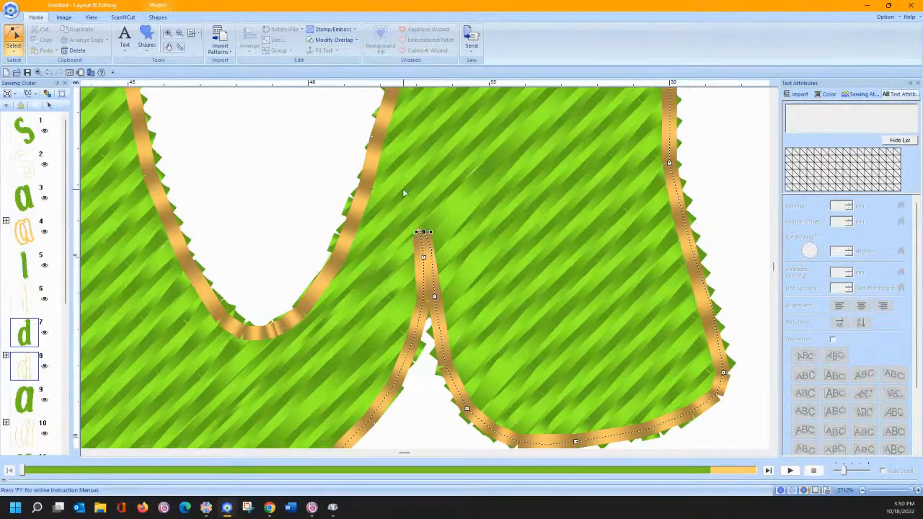
pyautogui.scroll(5, 405, 193)
pyautogui.scroll(-5, 419, 221)
pyautogui.scroll(2, 420, 220)
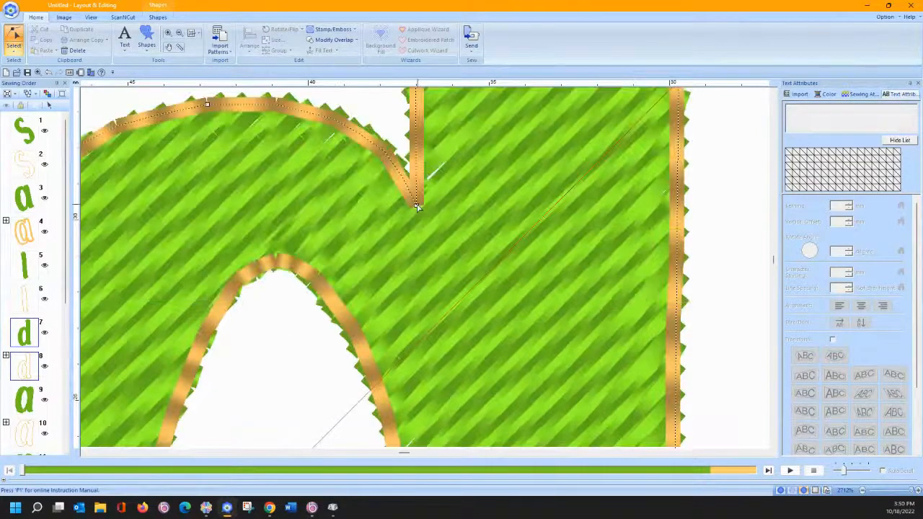
# - Make the notch segment a curve that follows the bowl, tightened into a sharp corner
pyautogui.rightClick(416, 207)
pyautogui.click(425, 212)
pyautogui.rightClick(417, 207)
pyautogui.click(442, 221)
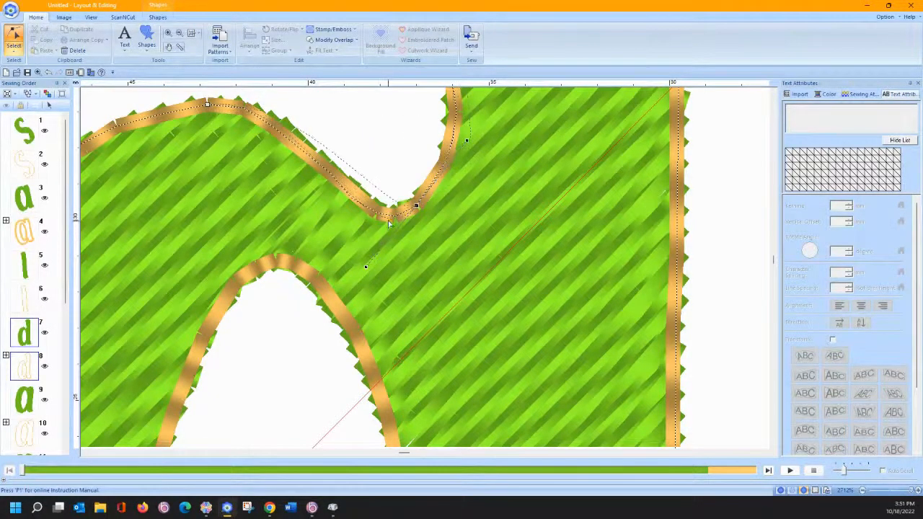
pyautogui.moveTo(403, 212); pyautogui.dragTo(403, 209)
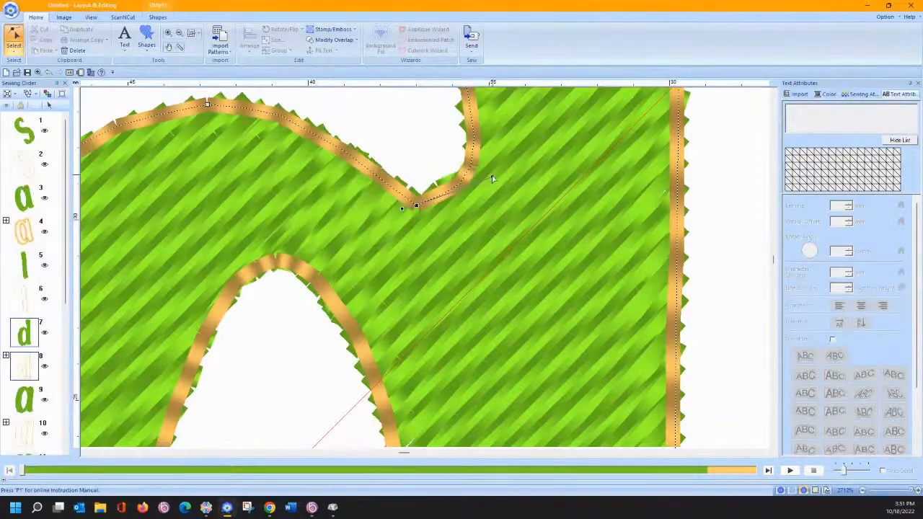
pyautogui.moveTo(427, 201); pyautogui.dragTo(424, 203)
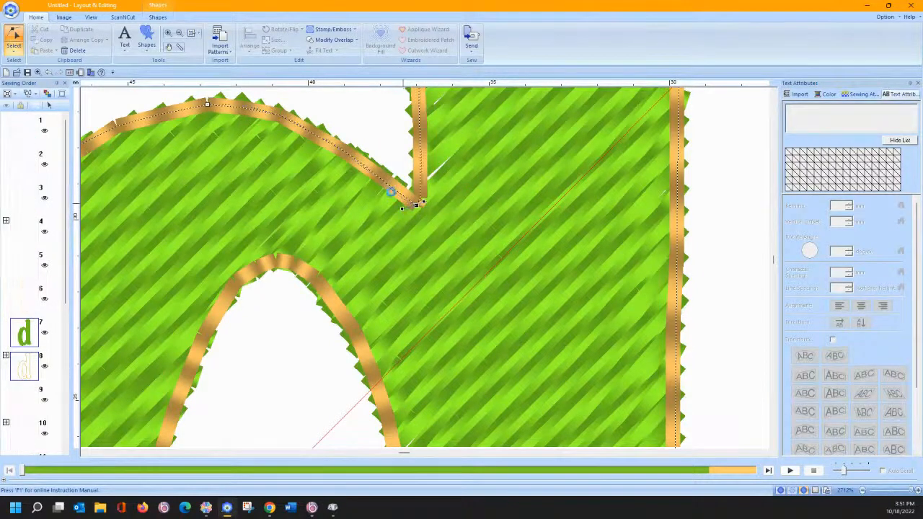
# - Add two nodes along the curved edge, nudge one slightly right, and zoom out
pyautogui.click(330, 142)
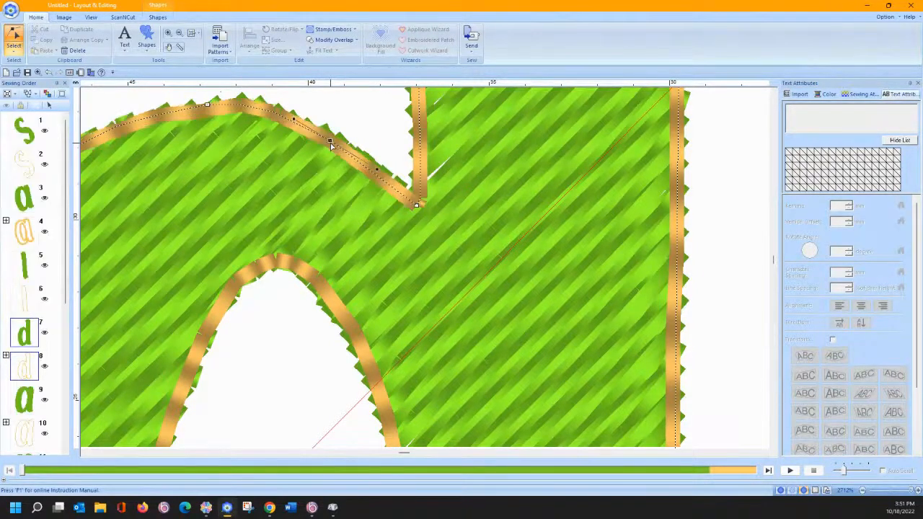
pyautogui.moveTo(331, 140); pyautogui.dragTo(334, 140)
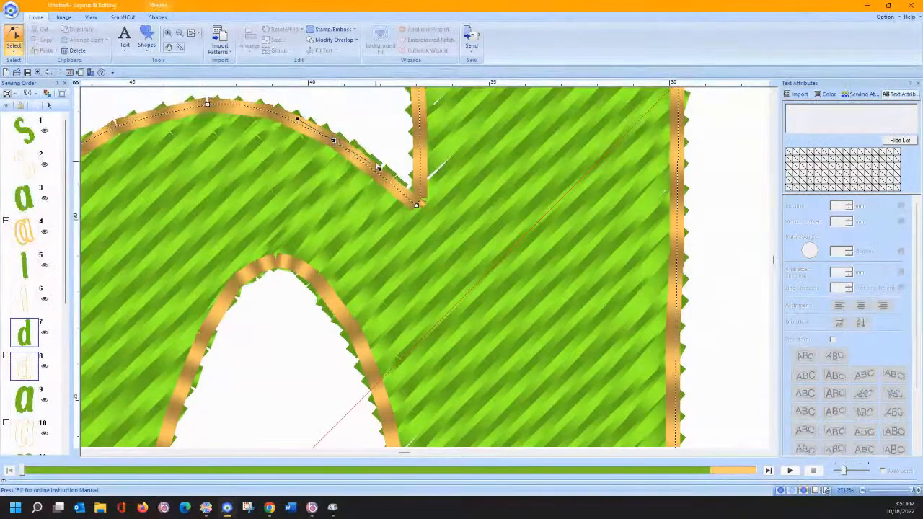
pyautogui.click(303, 118)
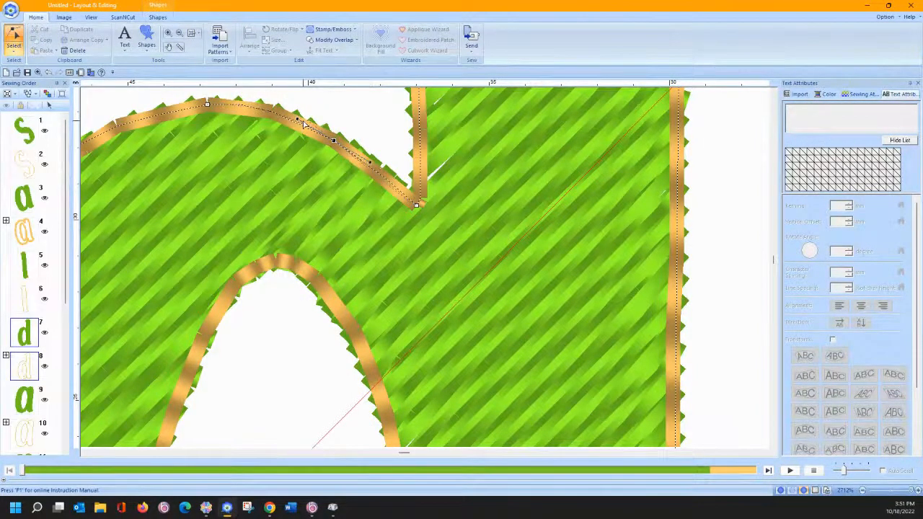
pyautogui.click(193, 34)
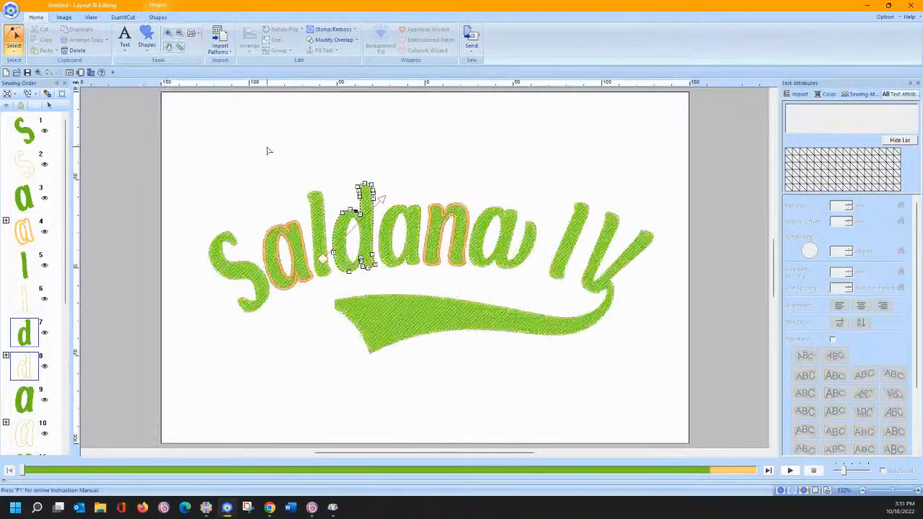
# - Run the Applique Wizard on every selected object with Zigzag Stitch covering, replacing the originals
pyautogui.click(14, 39)
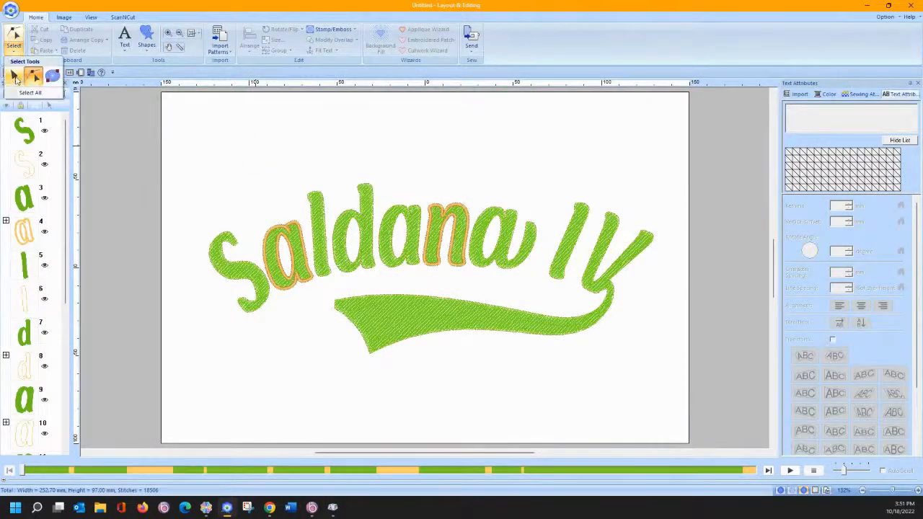
pyautogui.moveTo(171, 129); pyautogui.dragTo(660, 376)
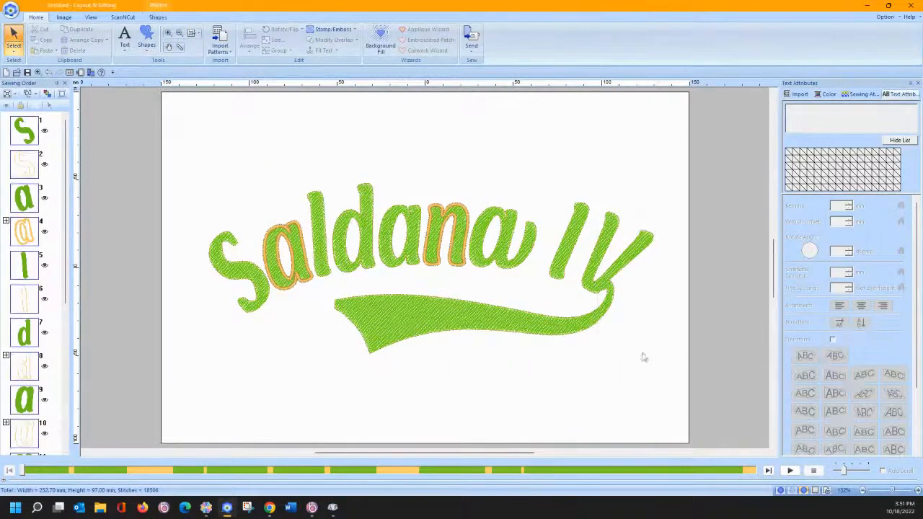
pyautogui.click(426, 29)
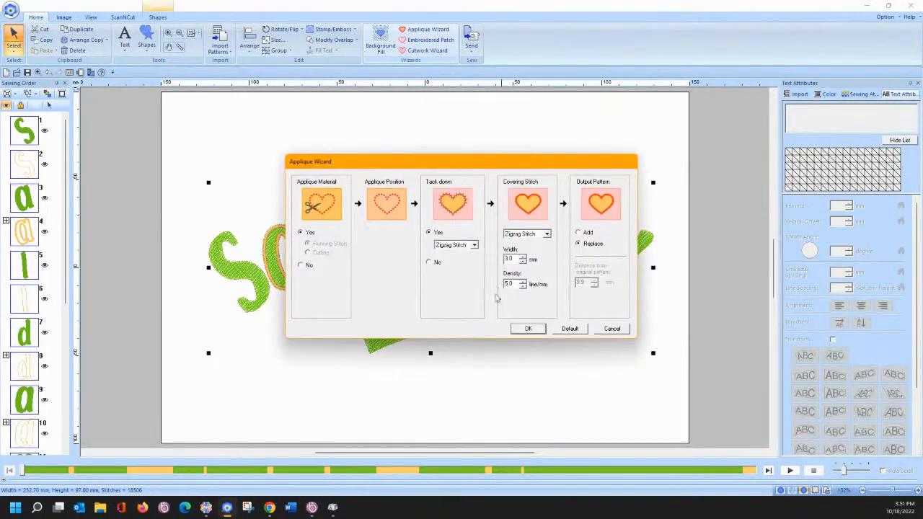
pyautogui.click(529, 328)
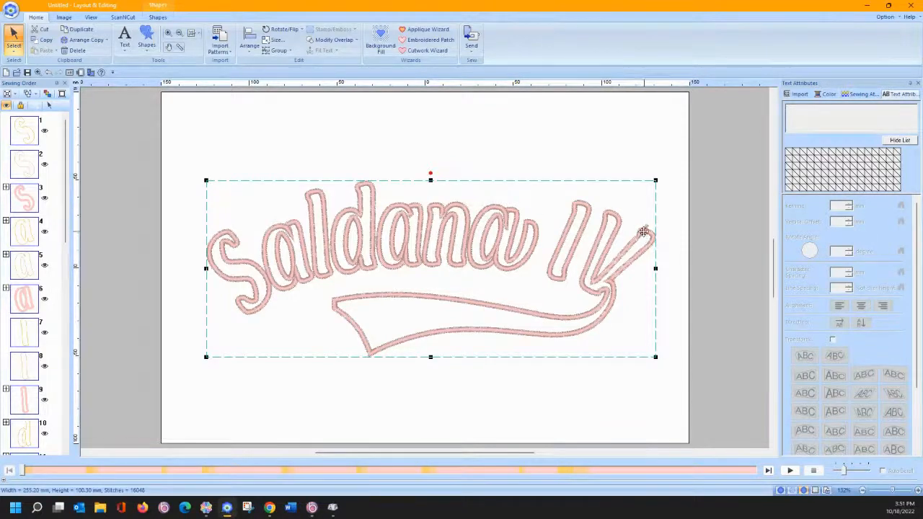
# - Undo the applique, rerun the Applique Wizard with OK, then undo back to green fill stitching
pyautogui.click(48, 72)
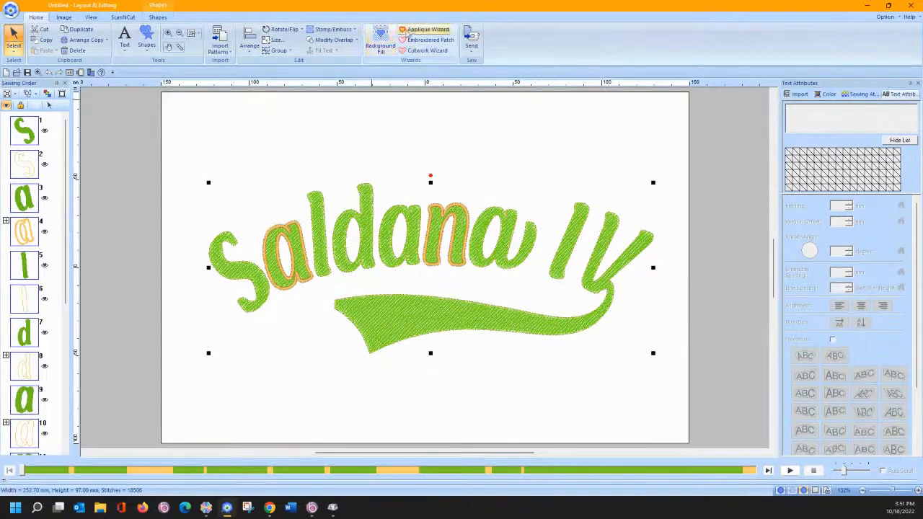
pyautogui.click(426, 30)
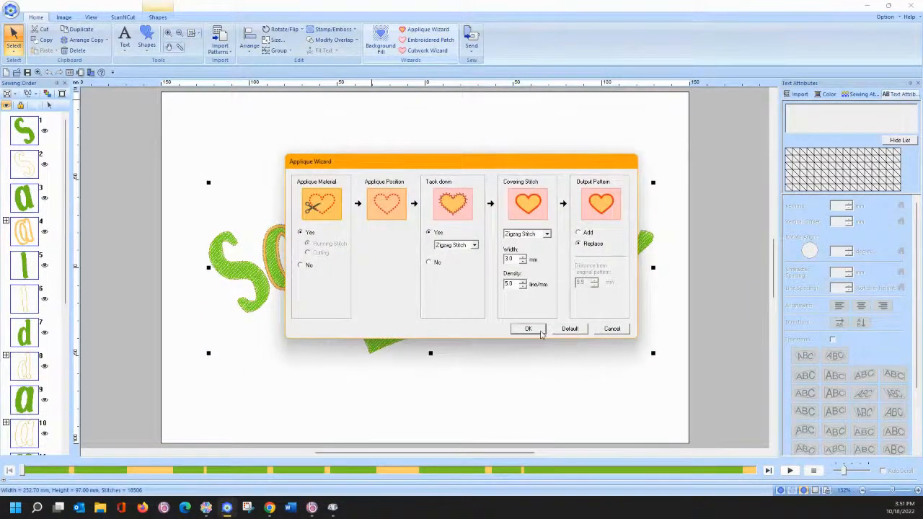
pyautogui.click(528, 328)
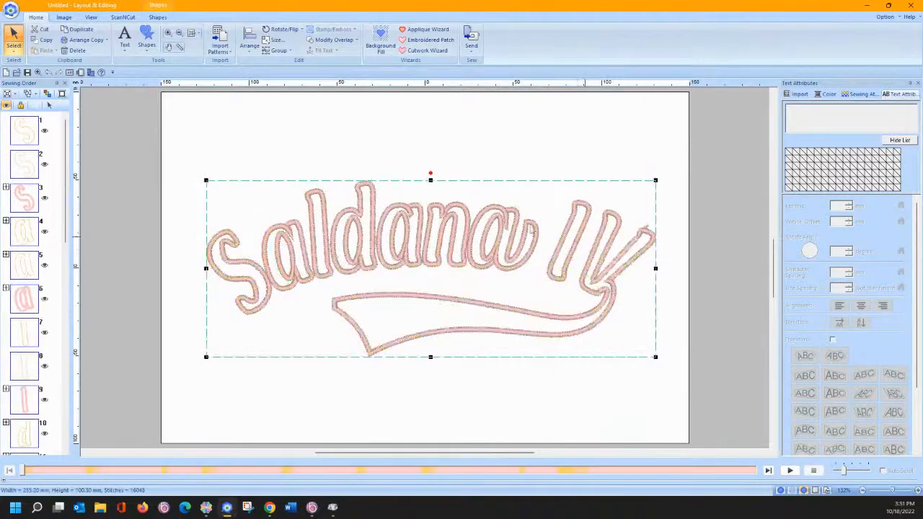
pyautogui.click(49, 73)
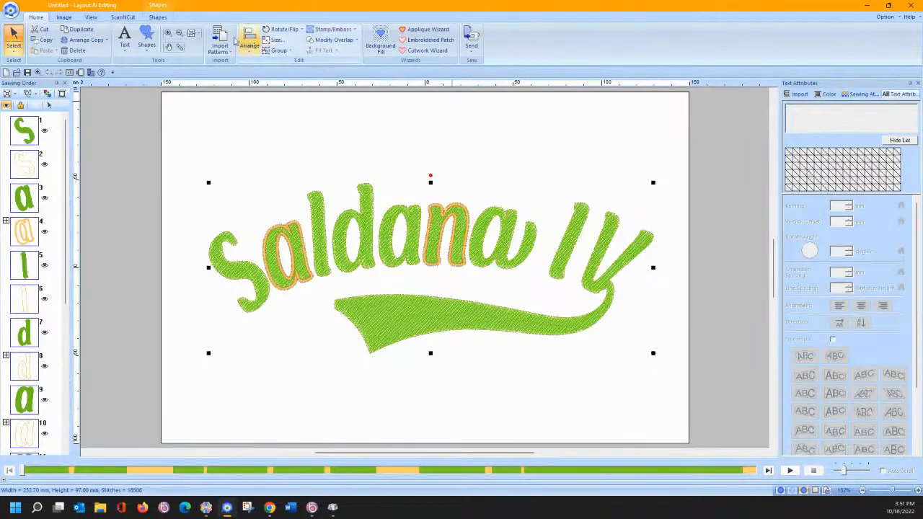
pyautogui.click(168, 34)
# - Zoom into the V tip, select its stroke, and nudge one outline point and make it smooth
pyautogui.moveTo(615, 218); pyautogui.dragTo(672, 264)
pyautogui.click(13, 38)
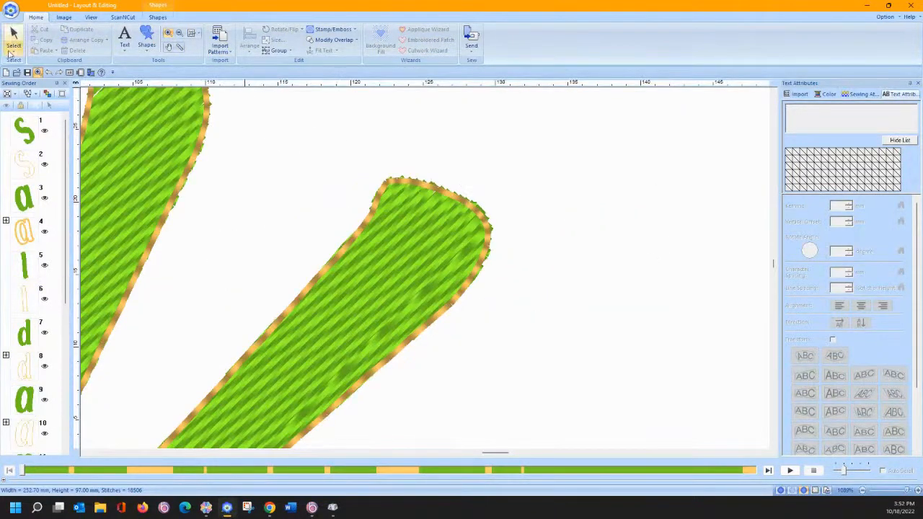
pyautogui.click(374, 202)
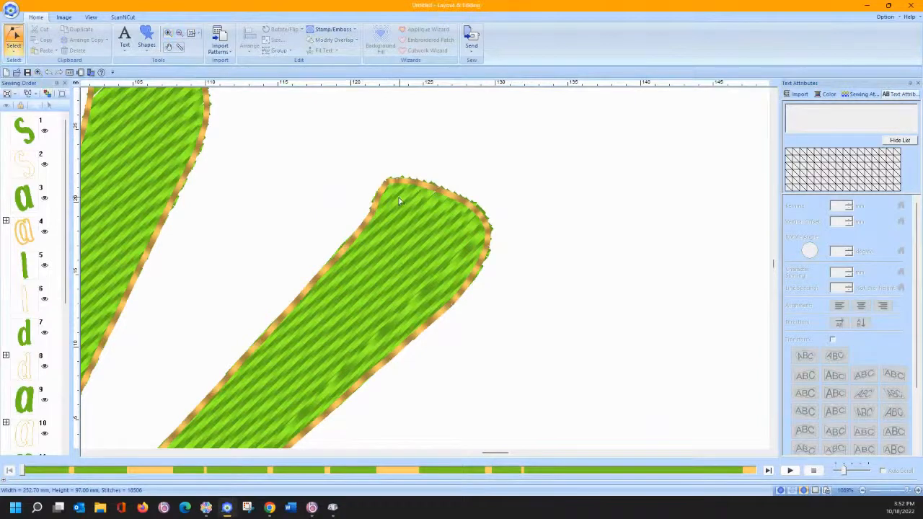
pyautogui.click(373, 211)
pyautogui.moveTo(370, 215); pyautogui.dragTo(367, 219)
pyautogui.rightClick(367, 218)
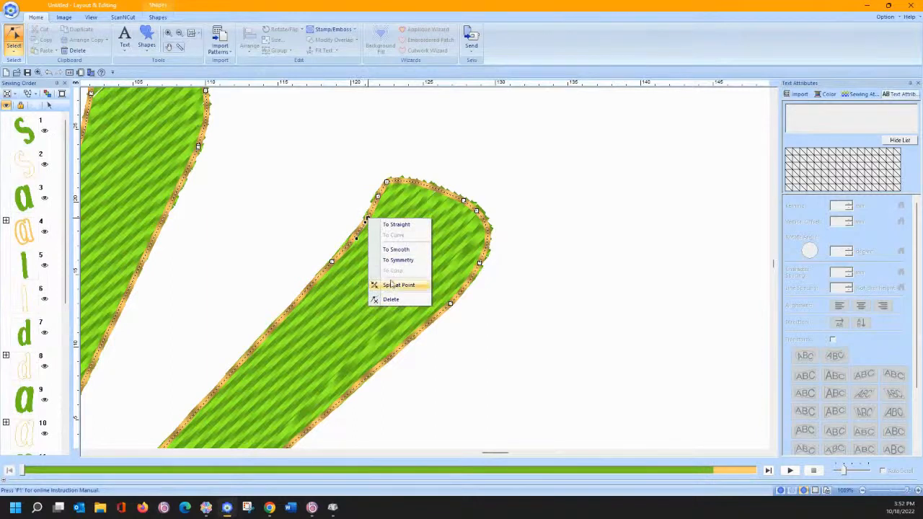
pyautogui.click(394, 251)
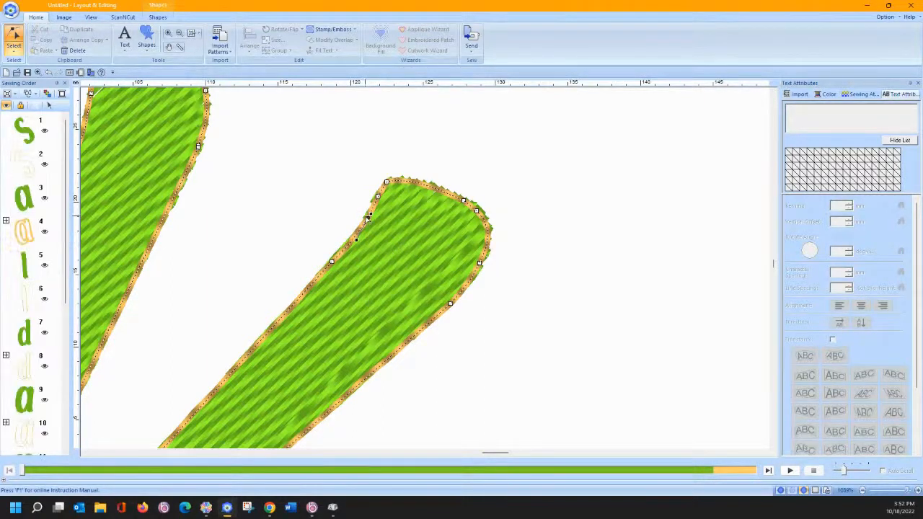
# - Make the outline point near the V tip smooth and deselect to check it
pyautogui.rightClick(368, 220)
pyautogui.click(366, 221)
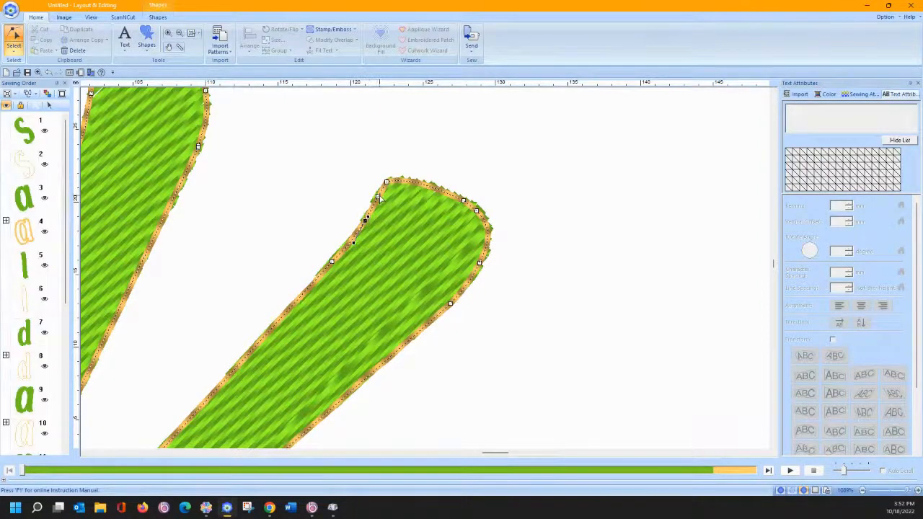
pyautogui.rightClick(378, 196)
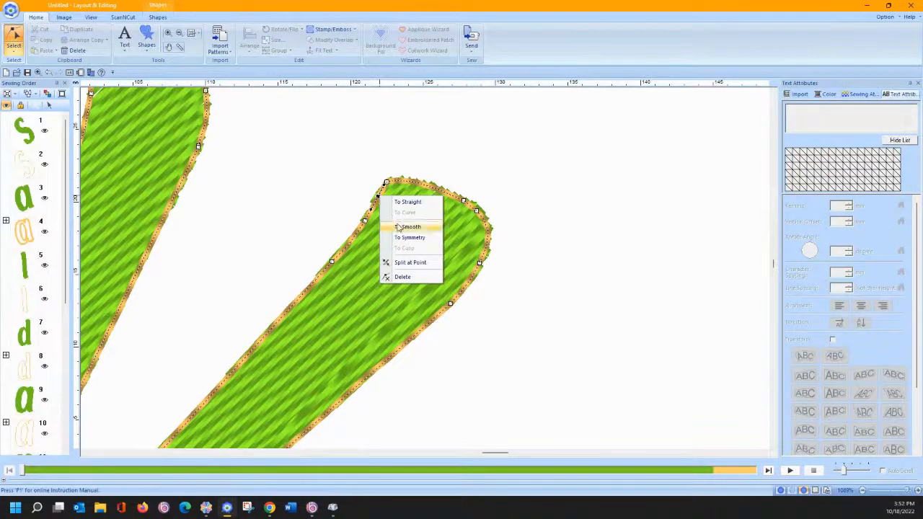
pyautogui.click(397, 226)
pyautogui.click(352, 163)
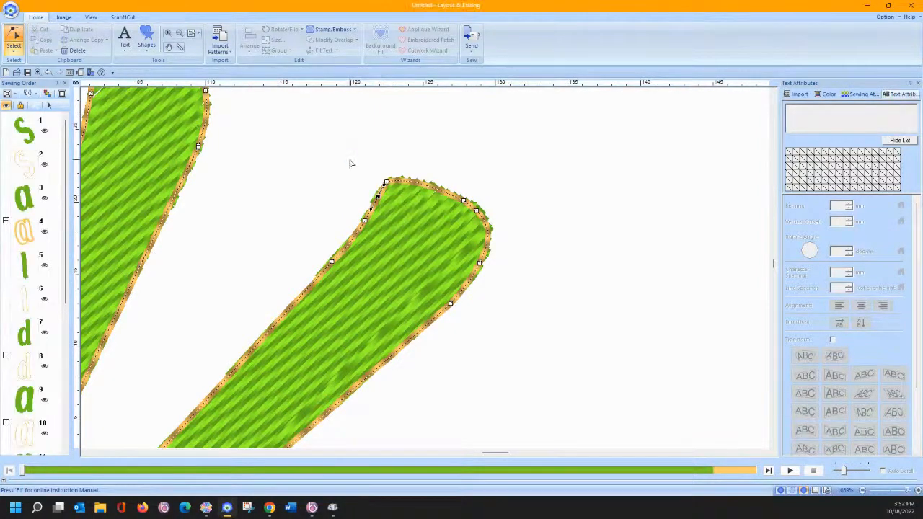
# - Smooth the top point of the V tip, then deselect to view the curved tip
pyautogui.click(393, 183)
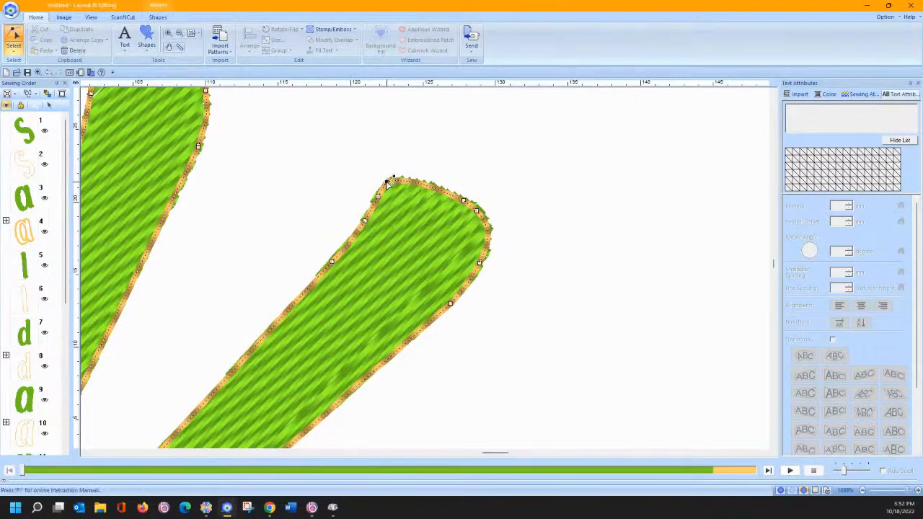
pyautogui.rightClick(389, 182)
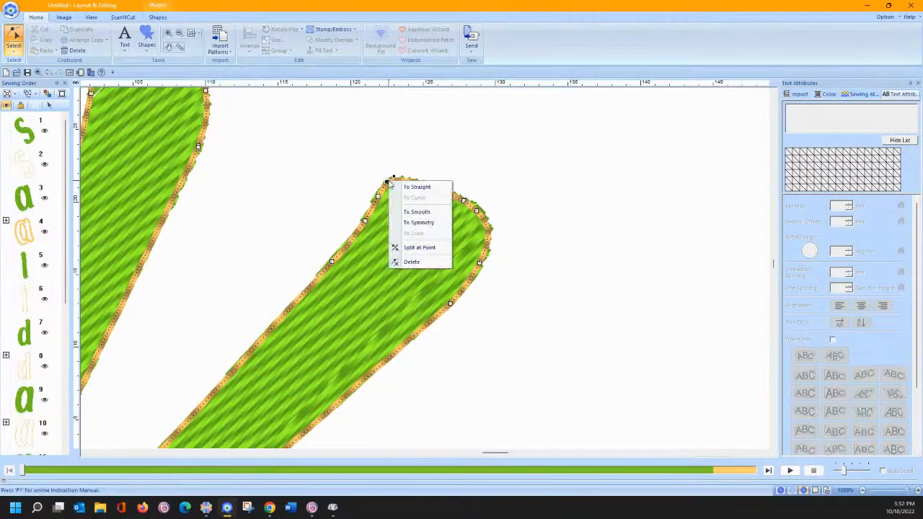
pyautogui.click(406, 212)
pyautogui.rightClick(387, 183)
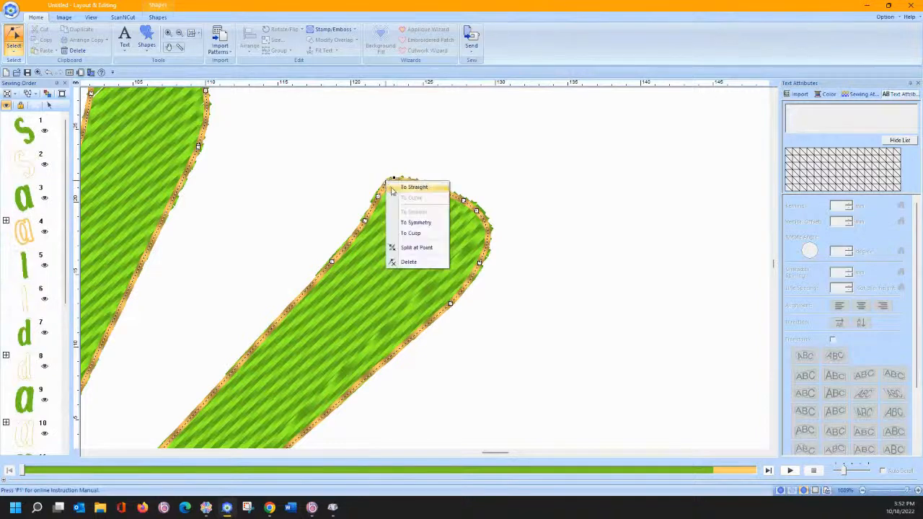
pyautogui.click(408, 214)
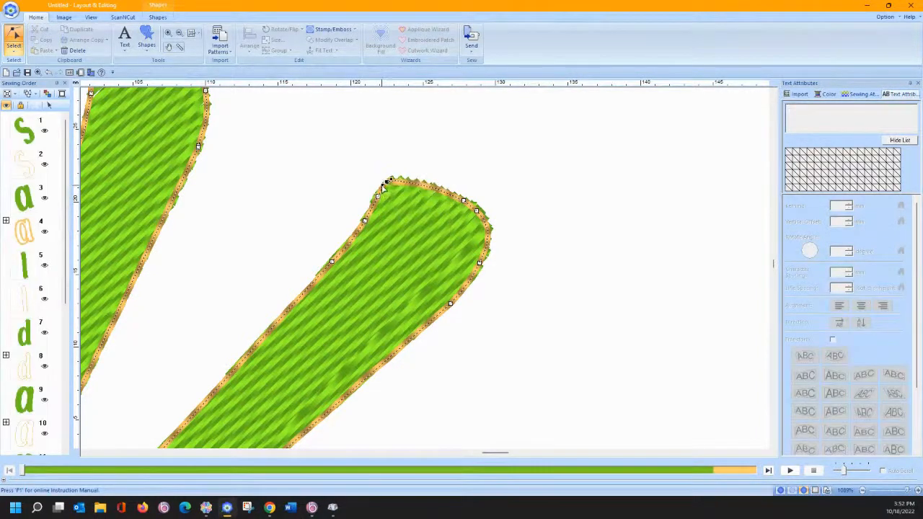
pyautogui.click(409, 152)
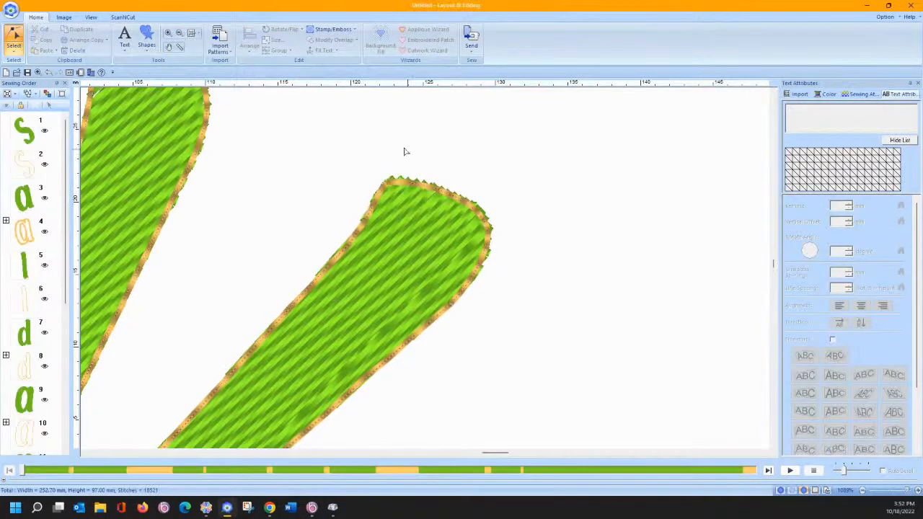
pyautogui.click(13, 49)
pyautogui.click(15, 75)
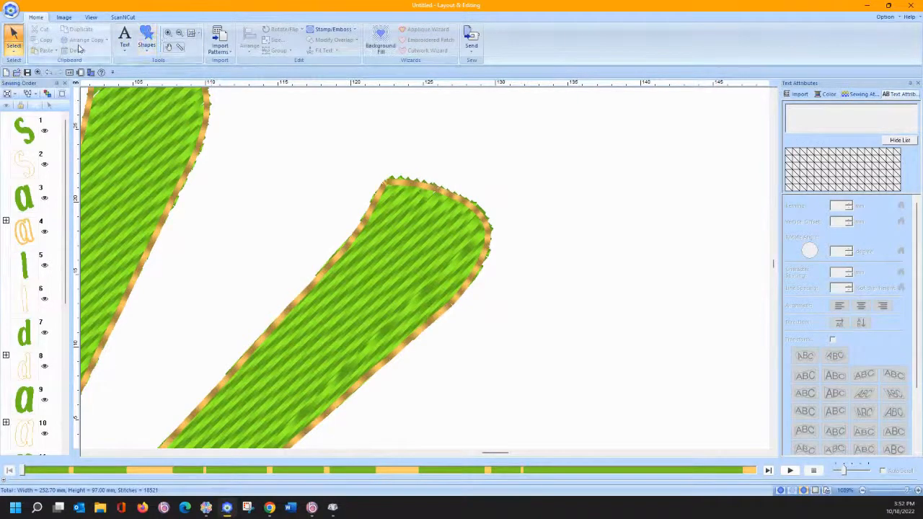
# - Convert all objects to zigzag applique with the Applique Wizard and zoom to the whole page
pyautogui.hotkey('ctrl', 'a')
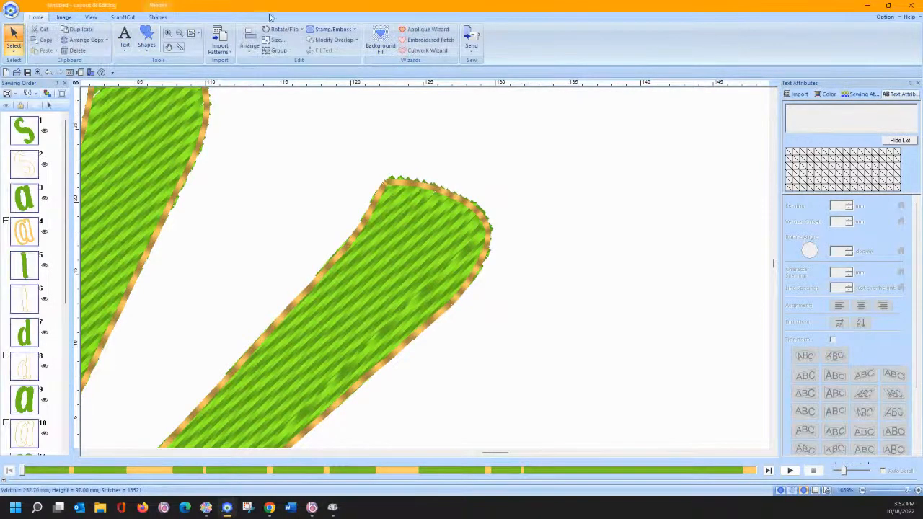
pyautogui.click(408, 33)
pyautogui.click(529, 328)
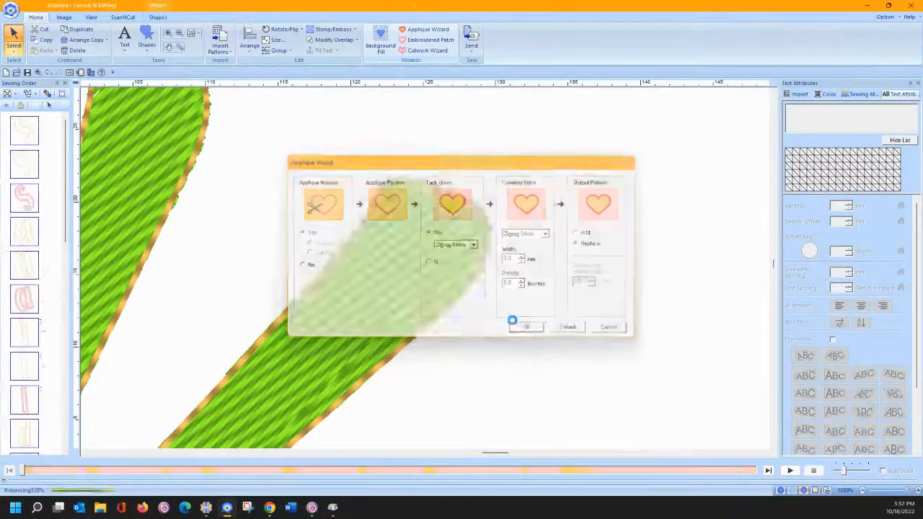
pyautogui.click(192, 33)
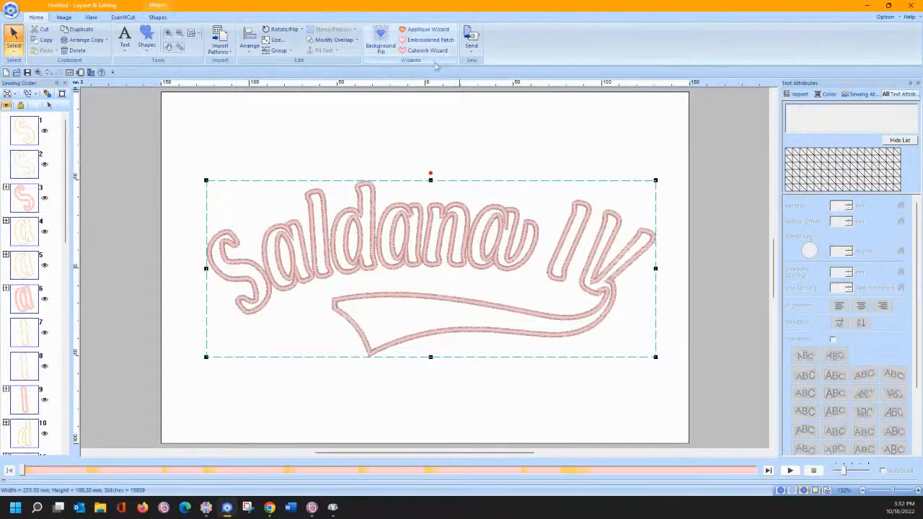
# - Reopen the Applique Wizard and set Output Pattern to Add instead of replacing
pyautogui.click(421, 31)
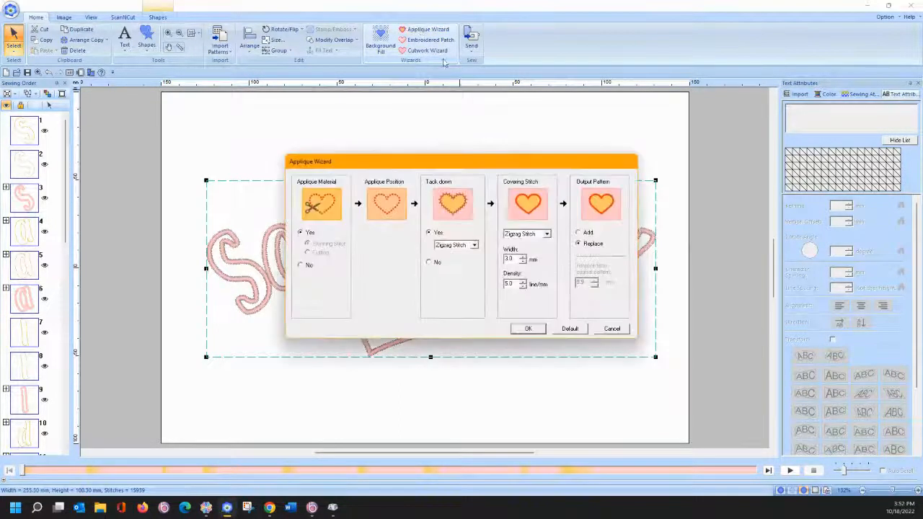
pyautogui.click(579, 233)
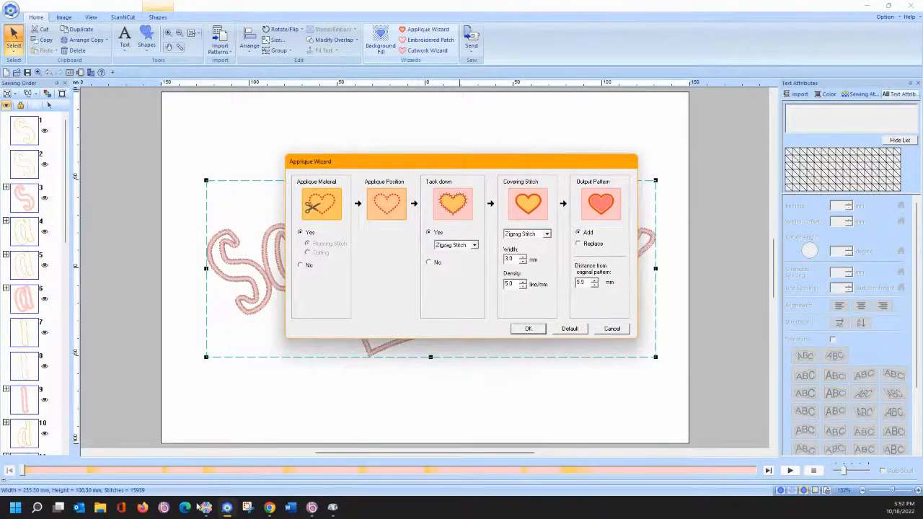
pyautogui.click(268, 509)
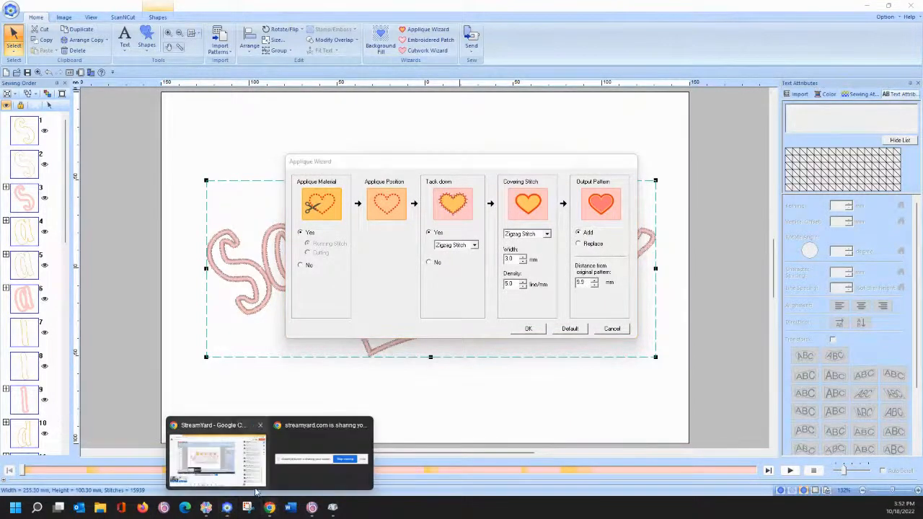
pyautogui.moveTo(240, 464)
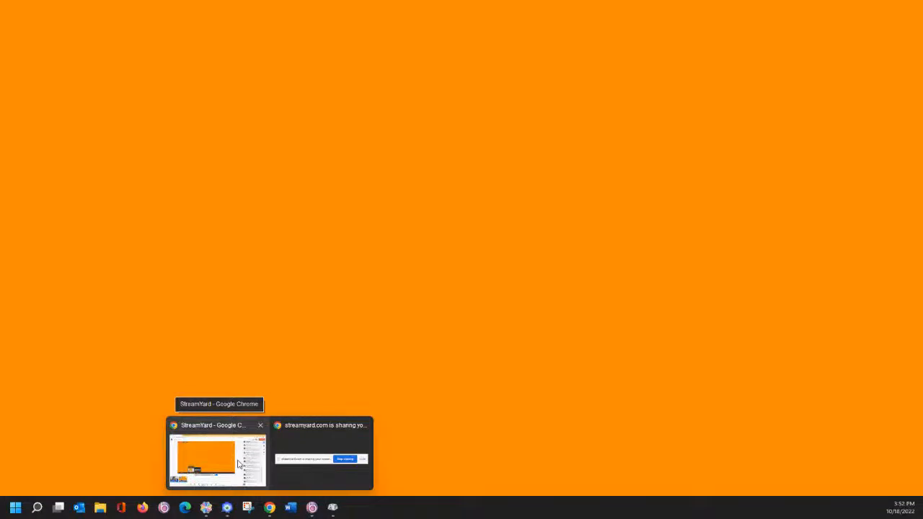
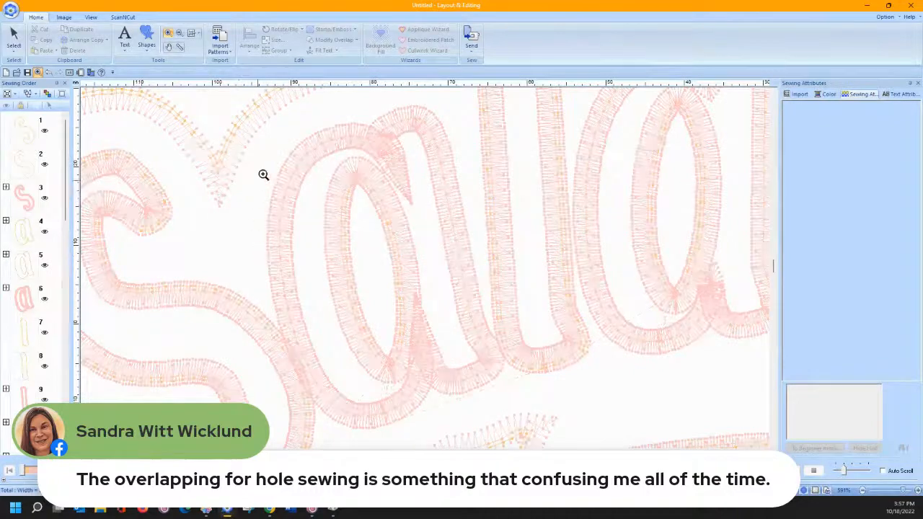
# - Return to the Select tool and zoom to fit the whole Saldana design
pyautogui.click(14, 40)
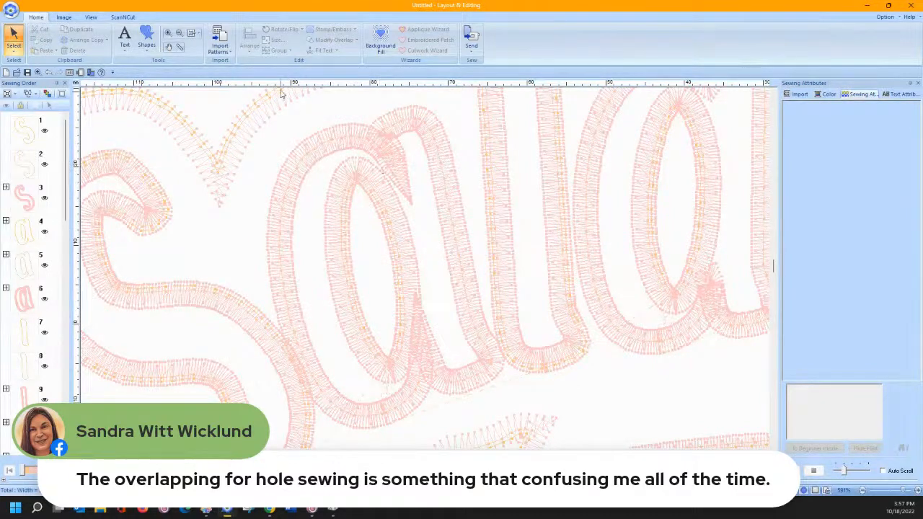
pyautogui.click(192, 32)
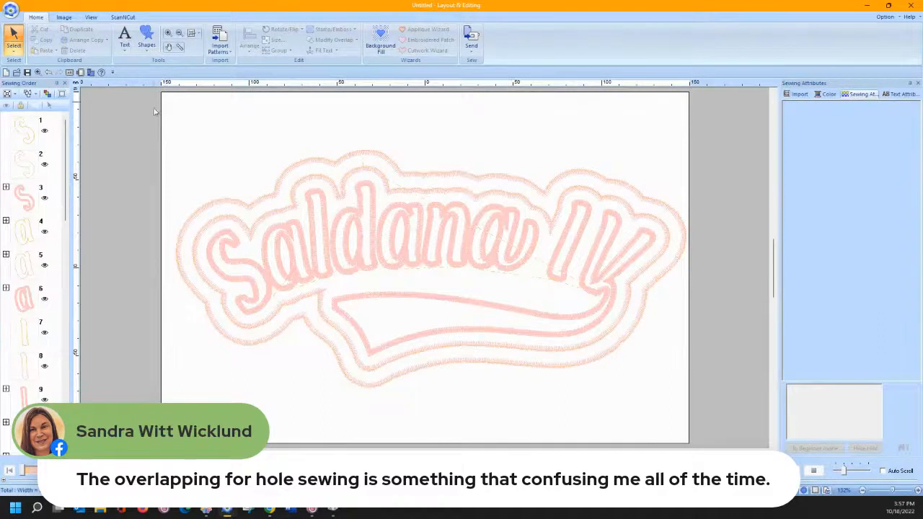
# - Delete the Saldana design and draw a circle at upper left with Fill Stitch region sewing
pyautogui.moveTo(154, 112); pyautogui.dragTo(699, 422)
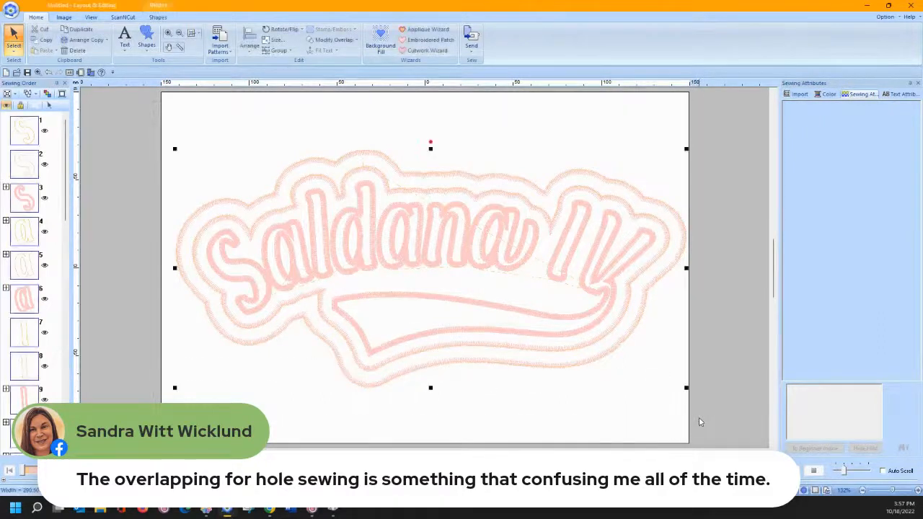
pyautogui.press('Delete')
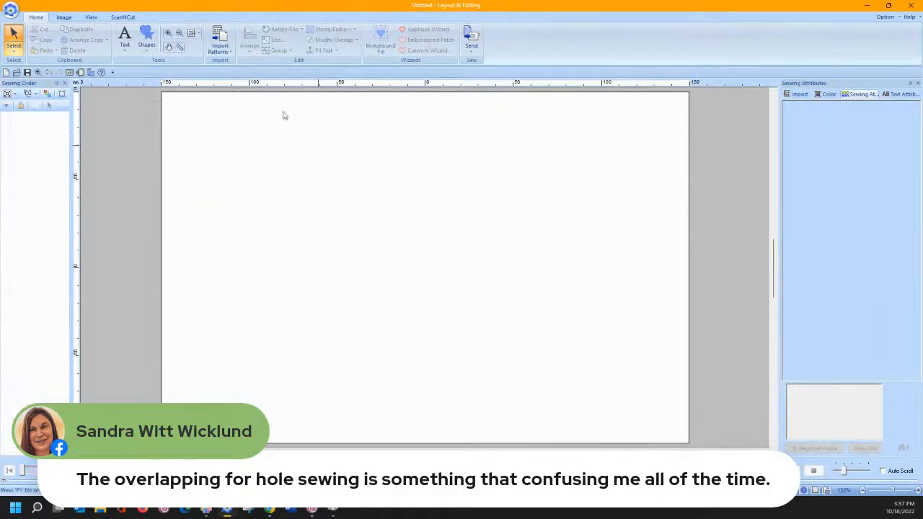
pyautogui.click(145, 51)
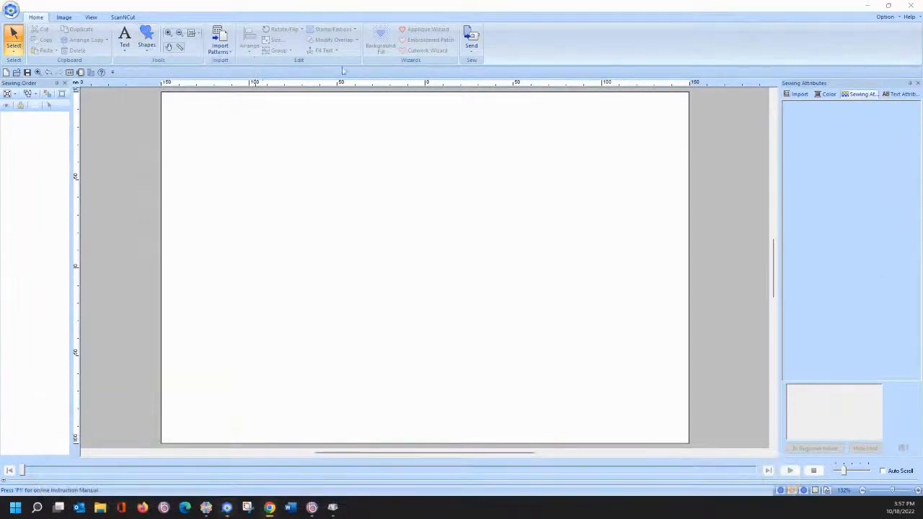
pyautogui.click(147, 42)
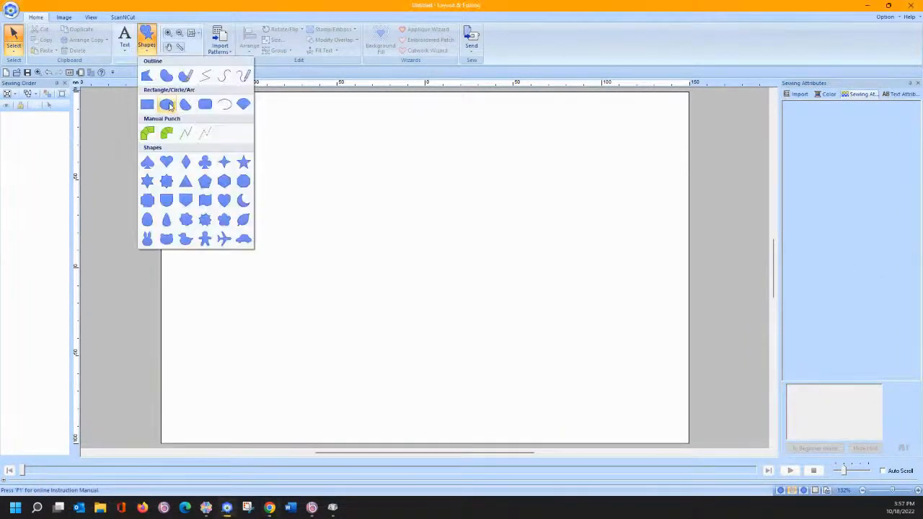
pyautogui.click(165, 102)
pyautogui.moveTo(236, 139); pyautogui.dragTo(415, 302)
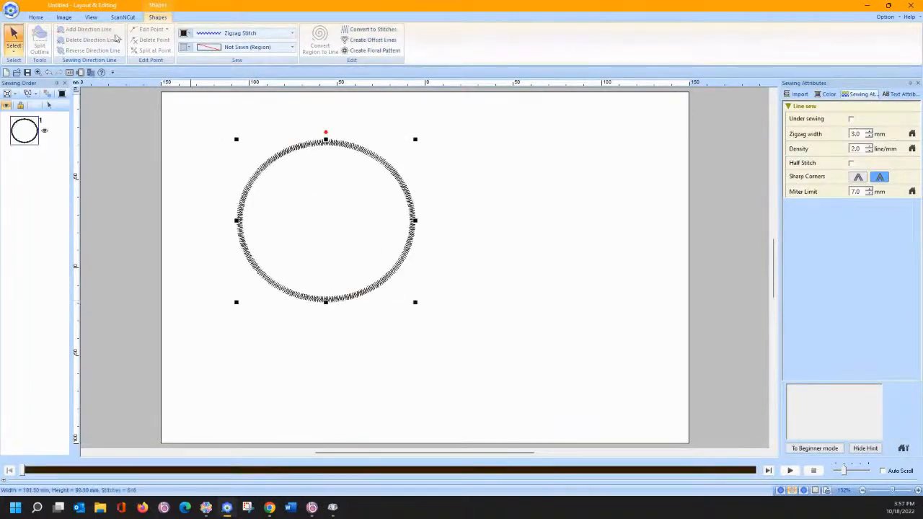
pyautogui.click(229, 47)
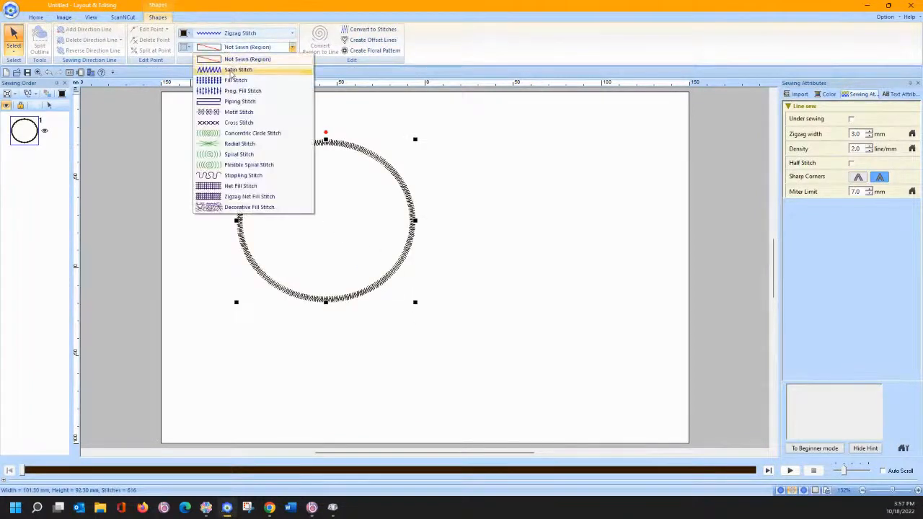
pyautogui.click(230, 82)
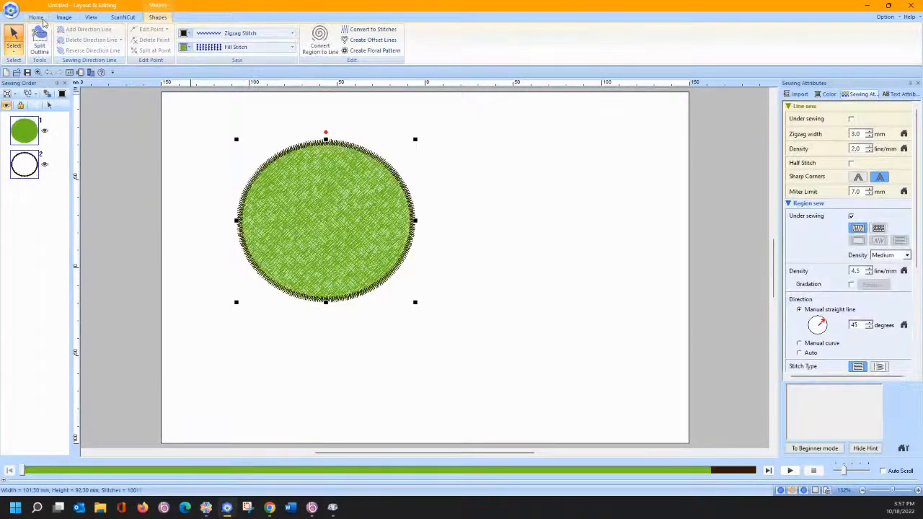
# - Draw a club shape overlapping the circle's lower right and nudge it slightly up-left
pyautogui.click(42, 19)
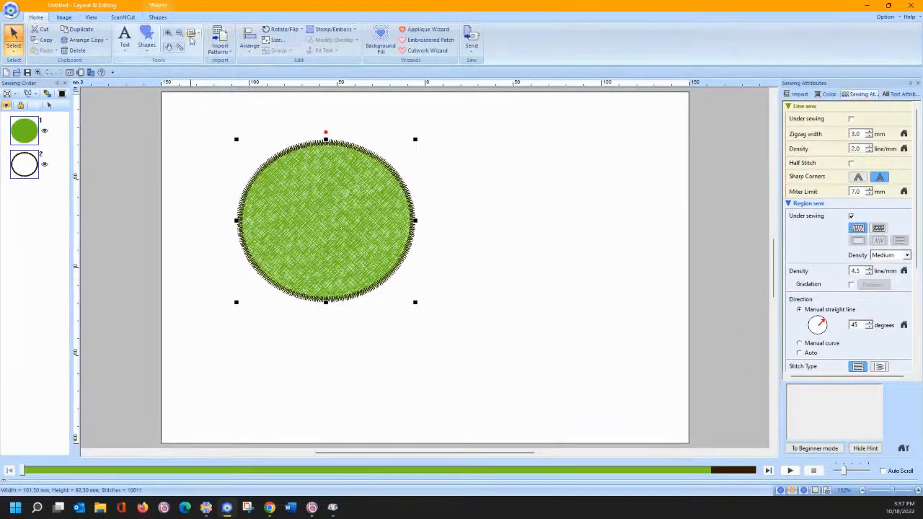
pyautogui.click(146, 42)
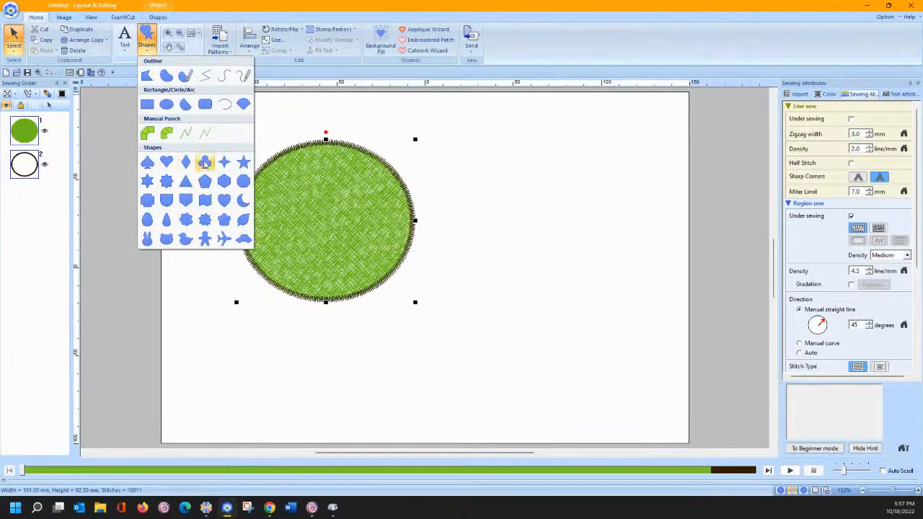
pyautogui.click(205, 163)
pyautogui.moveTo(330, 238); pyautogui.dragTo(484, 368)
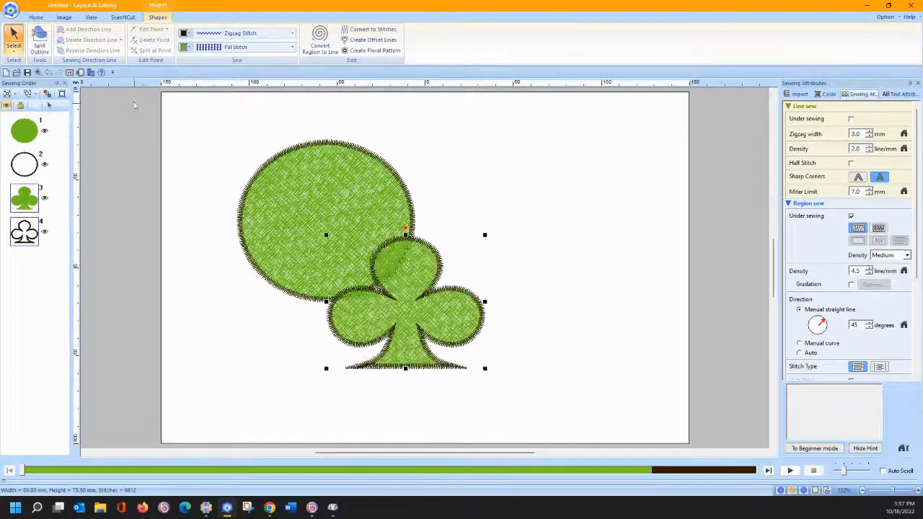
pyautogui.click(13, 34)
pyautogui.click(195, 199)
pyautogui.click(400, 349)
pyautogui.moveTo(400, 349); pyautogui.dragTo(393, 347)
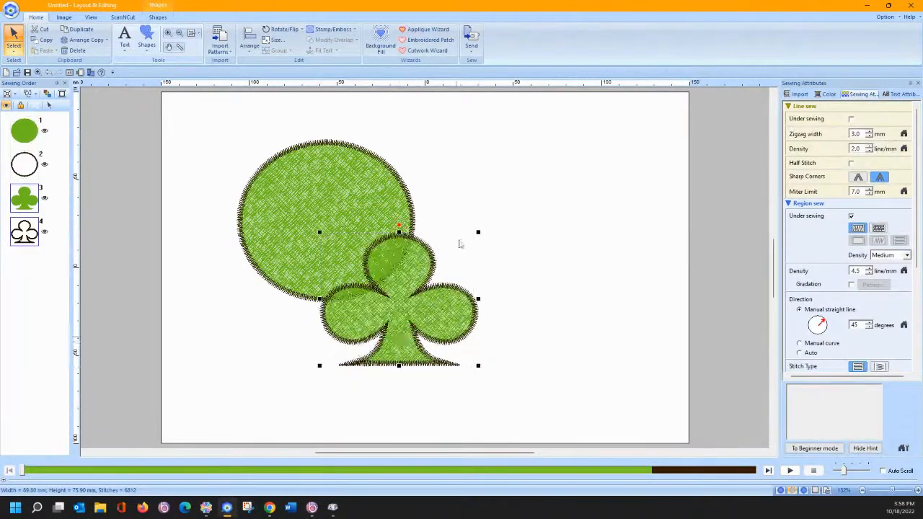
# - Recolour the club Dark Fuchsia
pyautogui.click(825, 95)
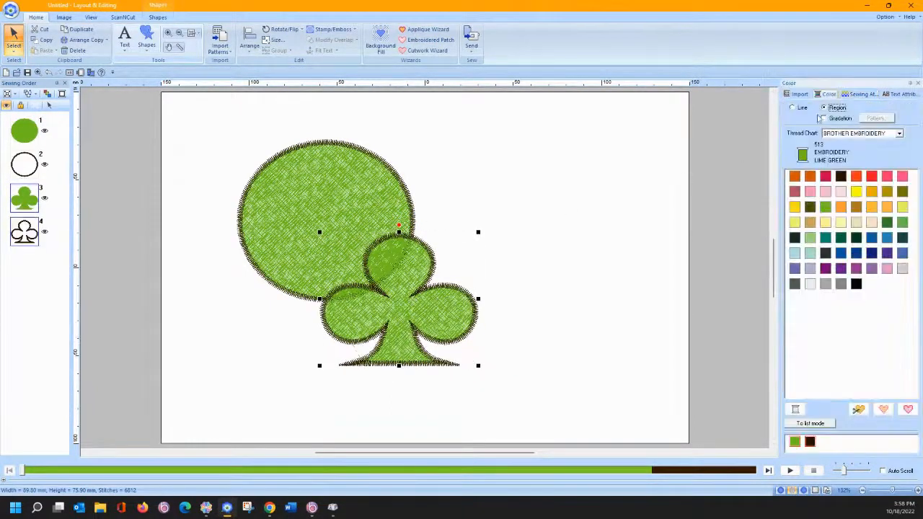
pyautogui.click(826, 176)
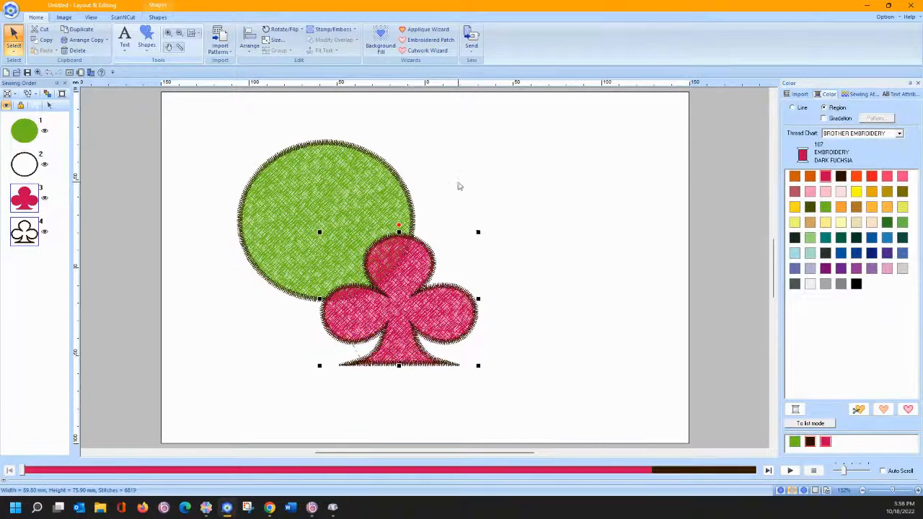
pyautogui.click(457, 186)
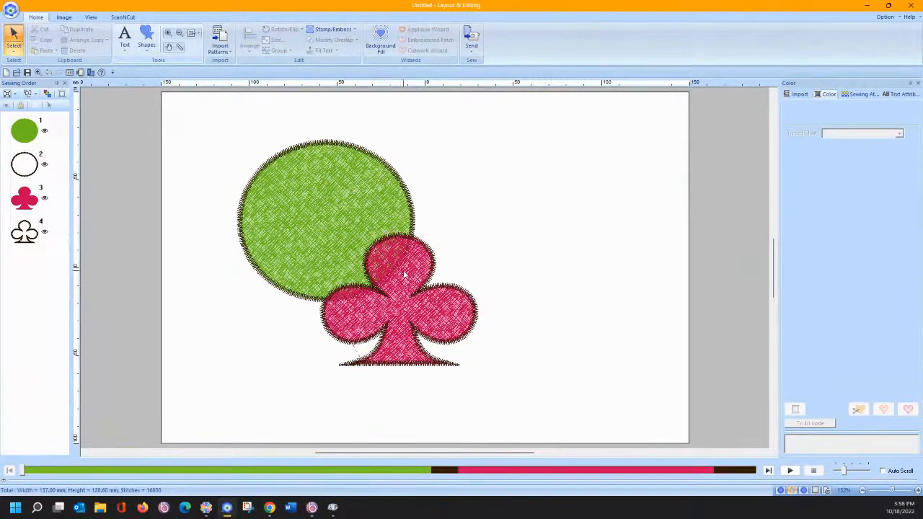
# - Shrink the club, centre it inside the green circle, and select both shapes together
pyautogui.click(367, 249)
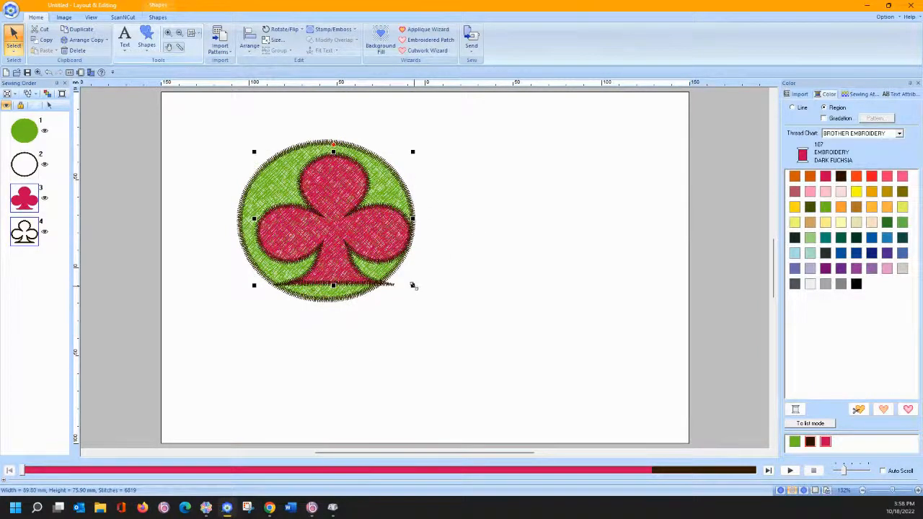
pyautogui.moveTo(413, 286); pyautogui.dragTo(386, 264)
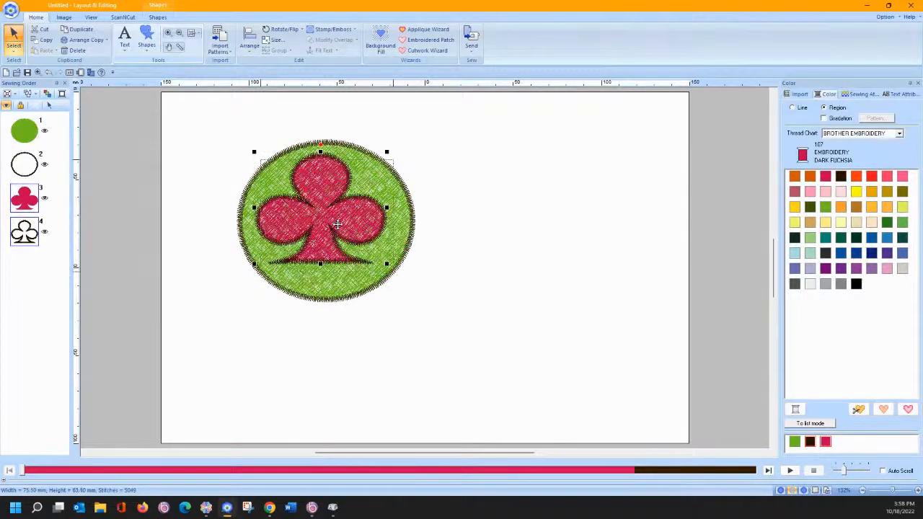
pyautogui.moveTo(331, 216); pyautogui.dragTo(337, 224)
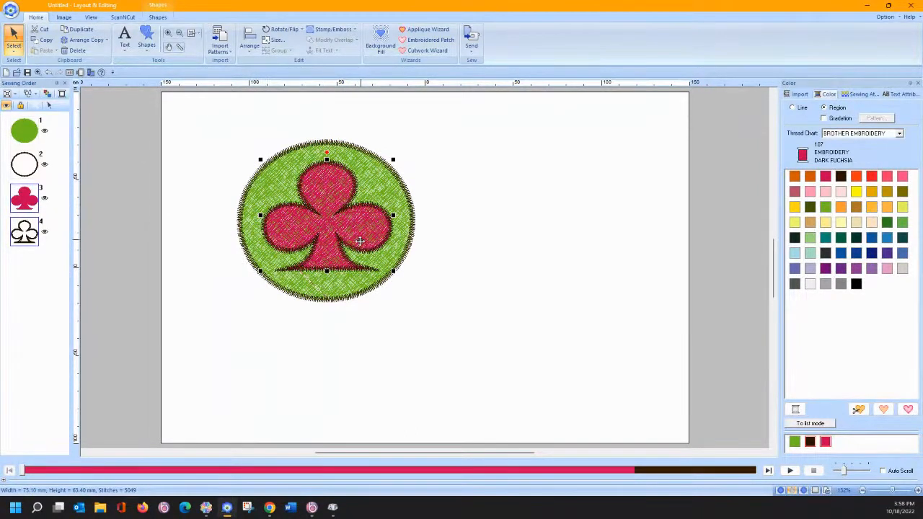
pyautogui.moveTo(217, 119); pyautogui.dragTo(439, 330)
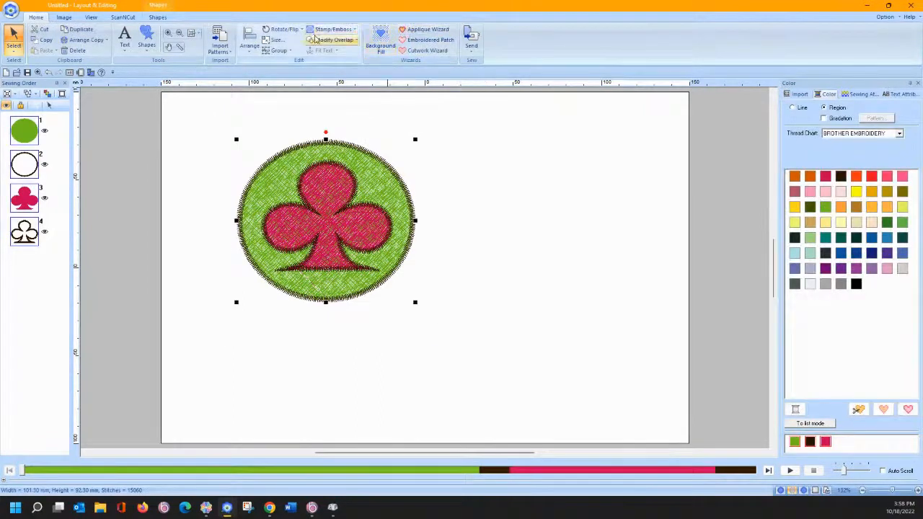
pyautogui.click(315, 39)
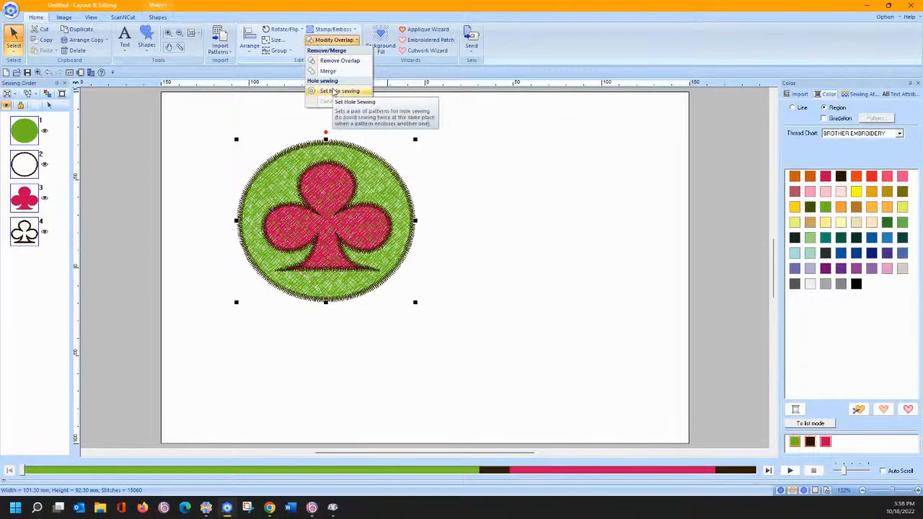
# - Apply hole sewing to the circle and club, then duplicate the pair to the right
pyautogui.click(332, 91)
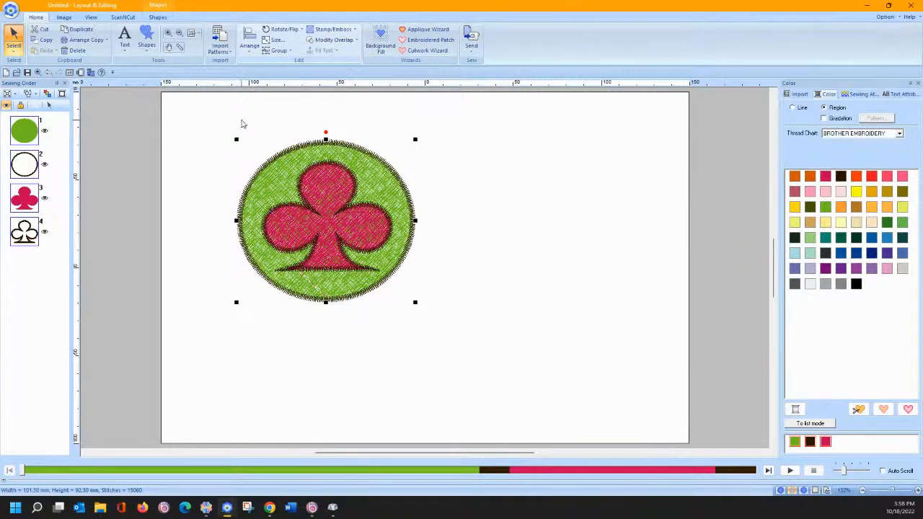
pyautogui.hotkey('ctrl', 'd')
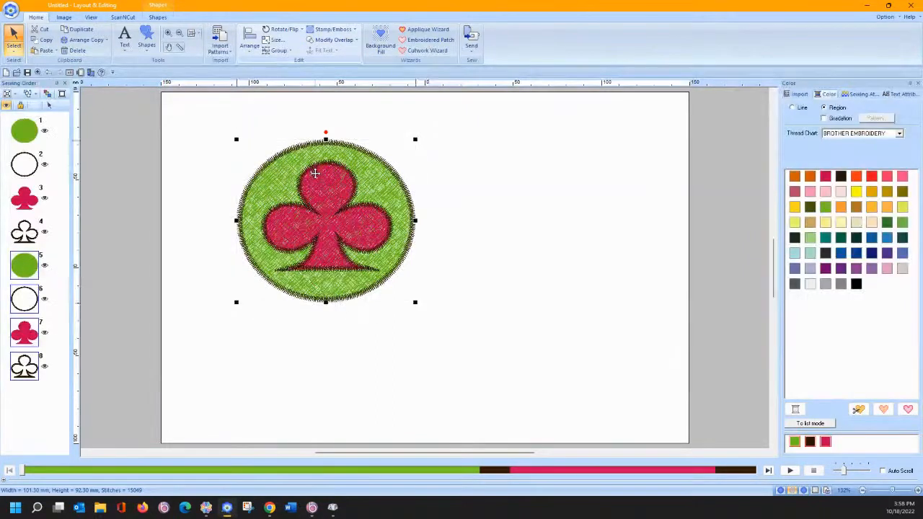
pyautogui.moveTo(315, 173); pyautogui.dragTo(532, 173)
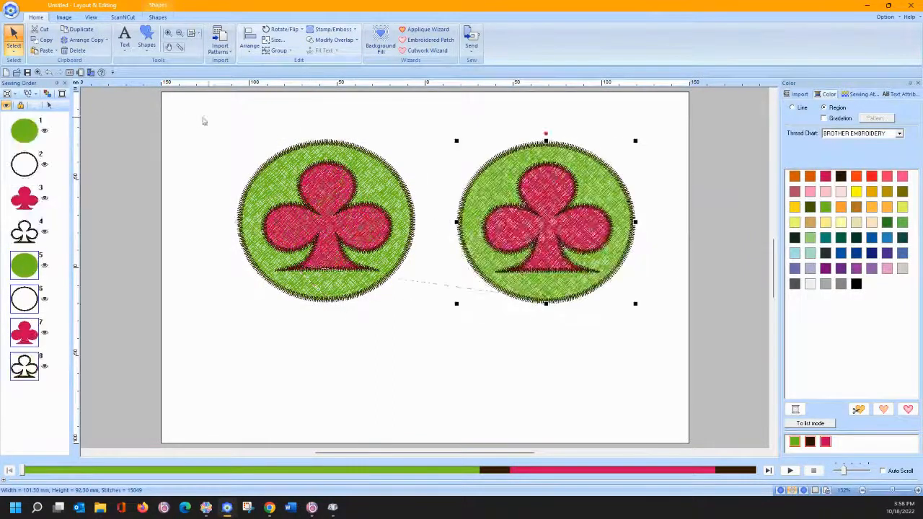
# - Set hole sewing on the left circle-and-club design
pyautogui.moveTo(207, 114); pyautogui.dragTo(429, 325)
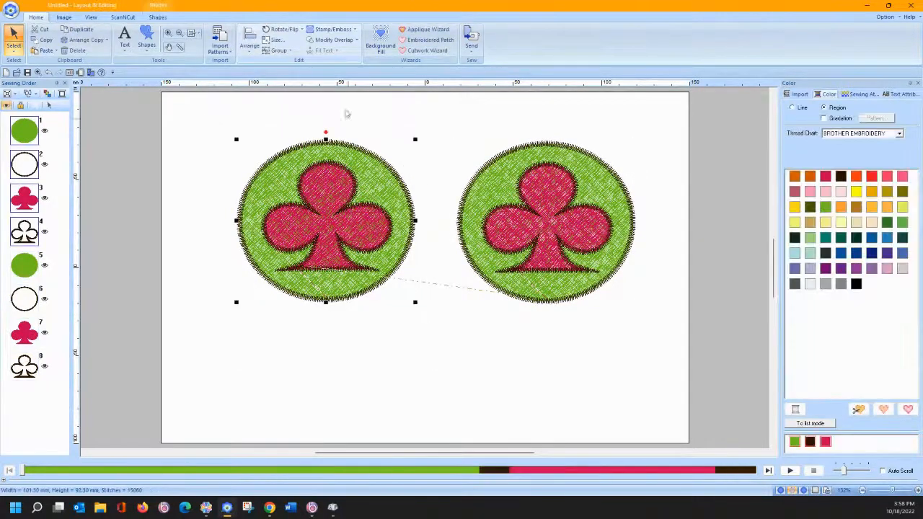
pyautogui.click(317, 40)
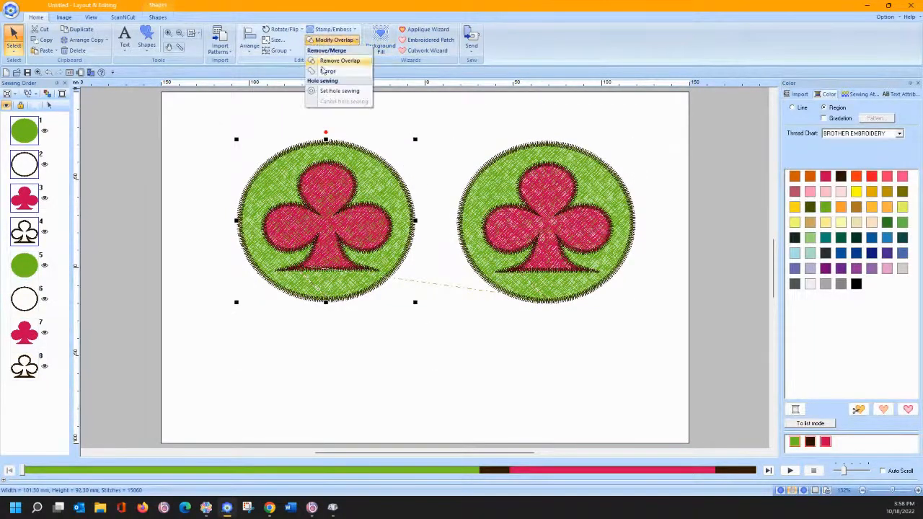
pyautogui.click(326, 94)
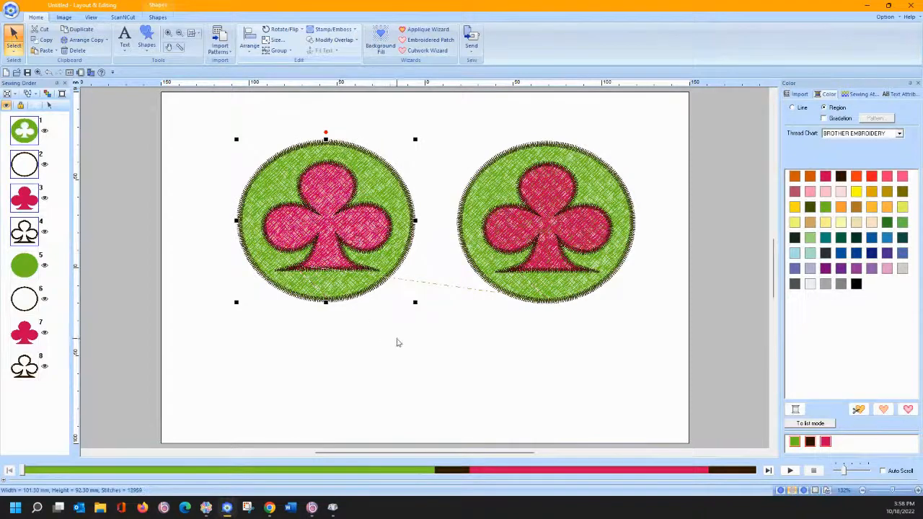
# - Shift the left circle-and-club design slightly down and left
pyautogui.click(336, 223)
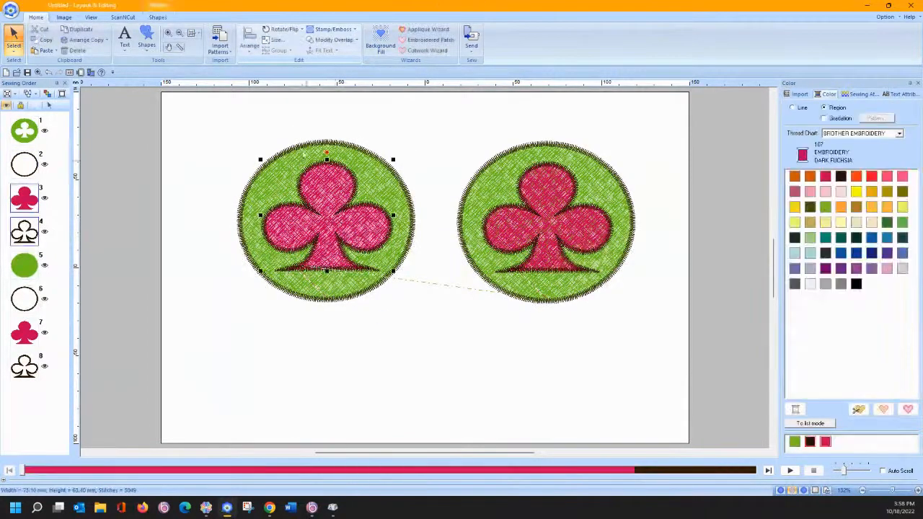
pyautogui.moveTo(321, 191); pyautogui.dragTo(363, 125)
pyautogui.moveTo(302, 230); pyautogui.dragTo(302, 234)
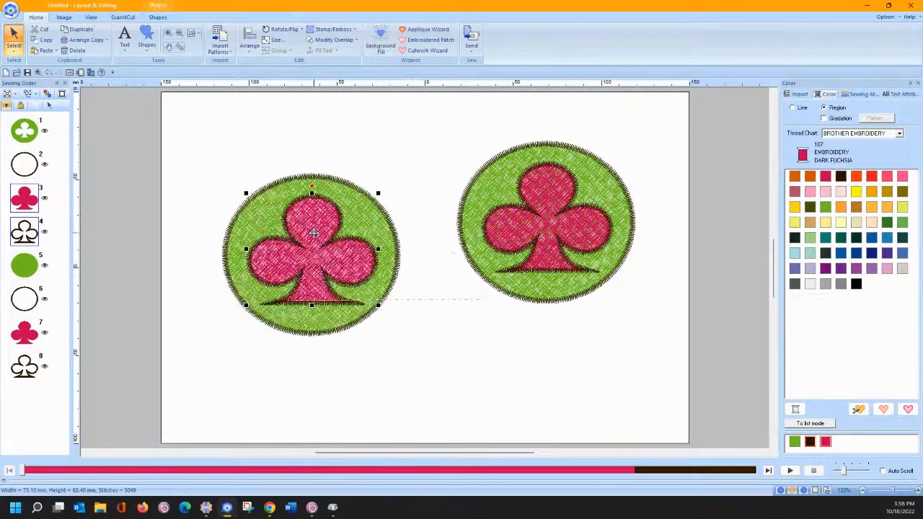
# - Set the left club's region sew type to Not Sewn (Region)
pyautogui.click(157, 16)
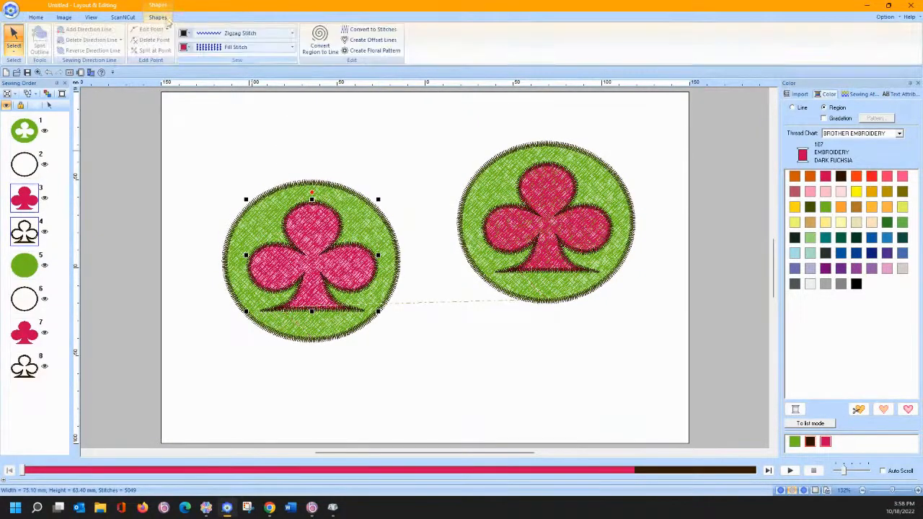
pyautogui.click(245, 47)
pyautogui.click(247, 59)
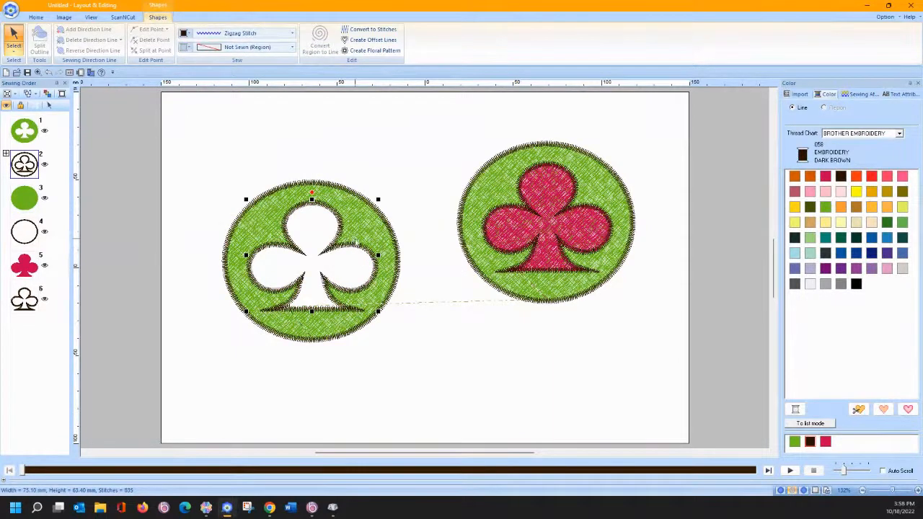
# - Nudge the left circle design slightly left and down
pyautogui.moveTo(368, 233); pyautogui.dragTo(345, 215)
pyautogui.click(303, 213)
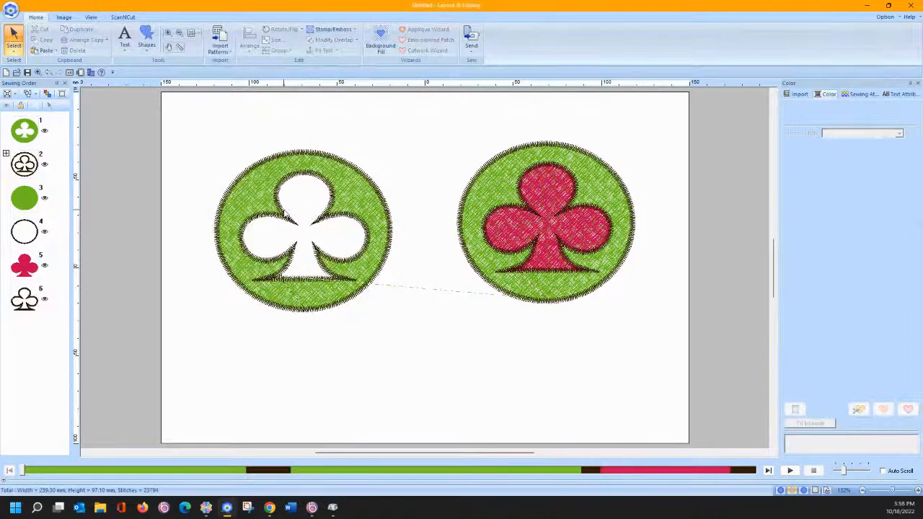
pyautogui.click(286, 214)
pyautogui.rightClick(281, 206)
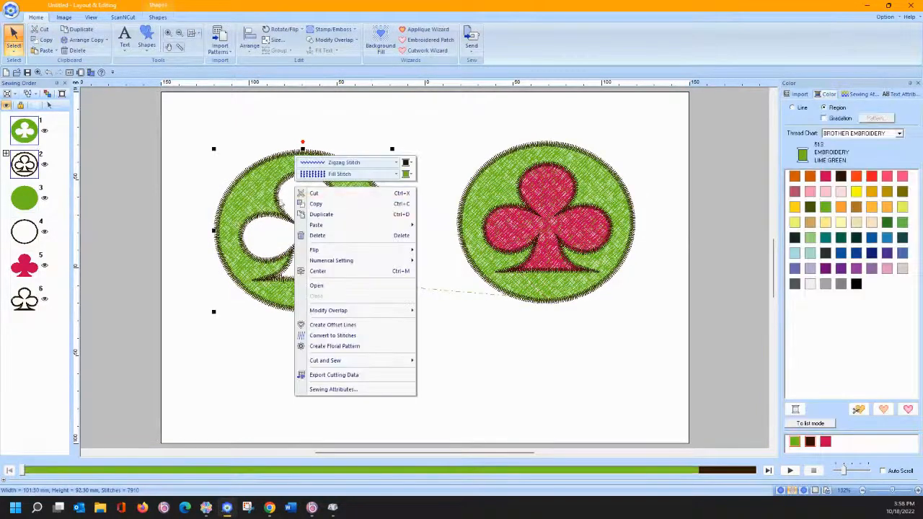
pyautogui.click(276, 199)
pyautogui.moveTo(274, 198)
pyautogui.mouseDown()
pyautogui.moveTo(279, 157)
pyautogui.moveTo(259, 206)
pyautogui.mouseUp()
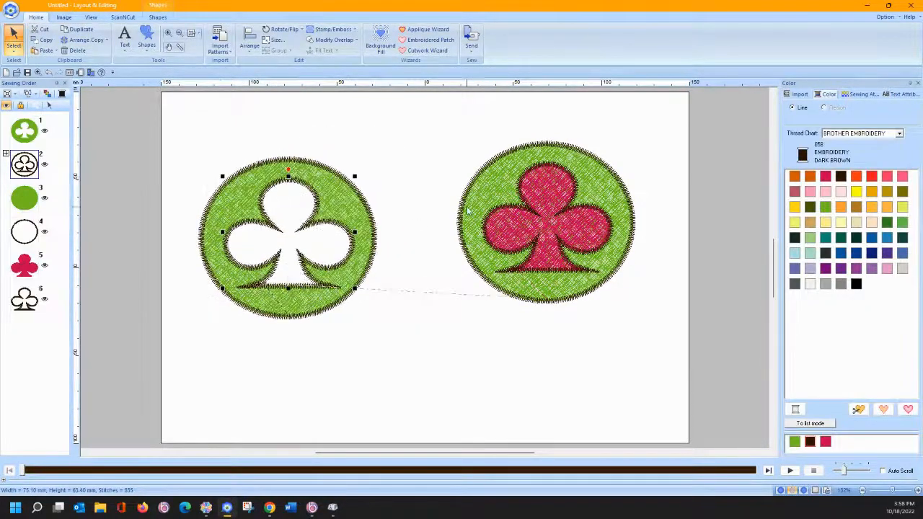
# - Move the right pink club down-right to overhang its circle's edge, then select that pair
pyautogui.click(549, 213)
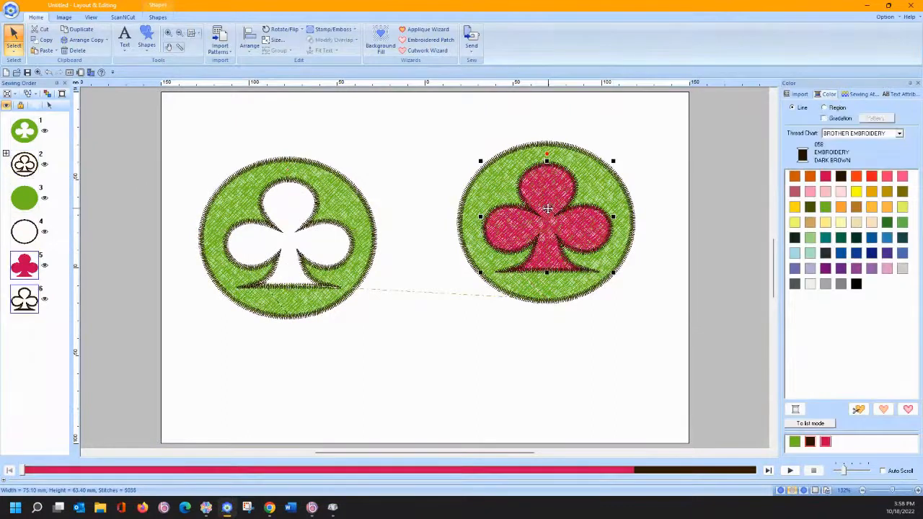
pyautogui.moveTo(548, 210); pyautogui.dragTo(581, 265)
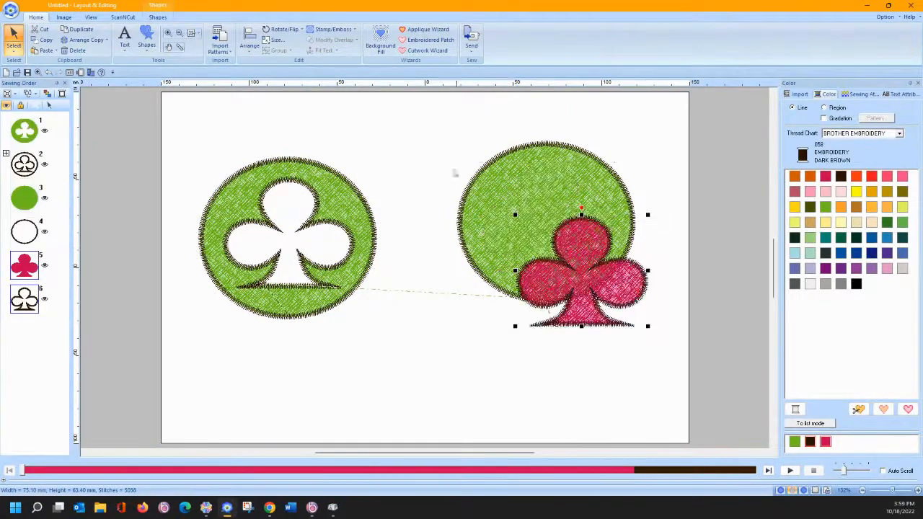
pyautogui.moveTo(430, 122); pyautogui.dragTo(679, 355)
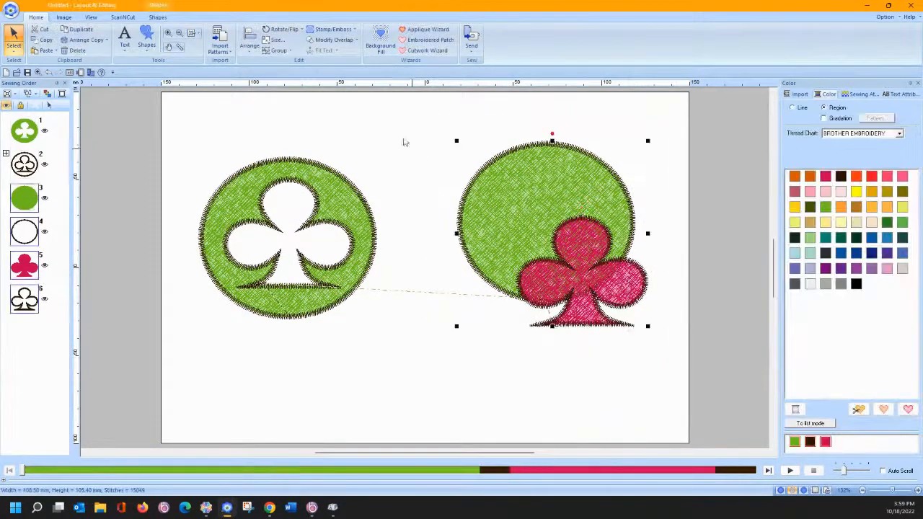
pyautogui.click(332, 40)
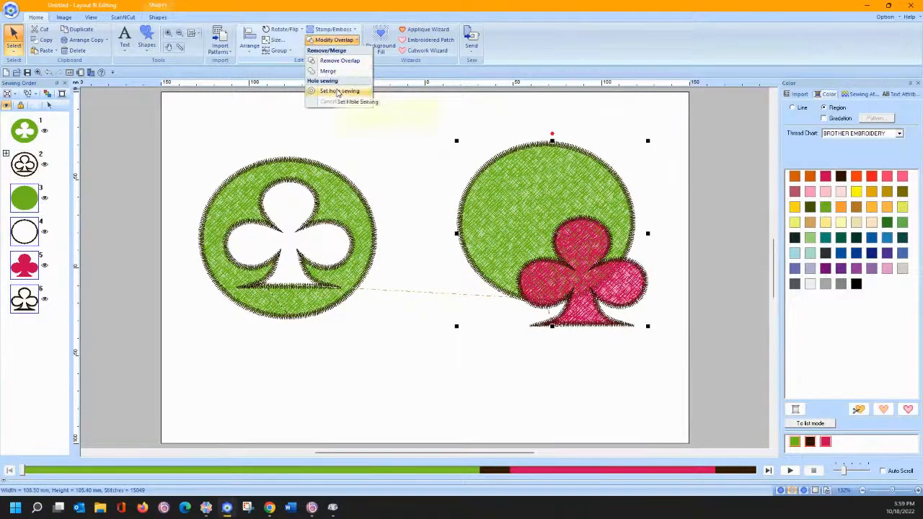
# - After hole sewing is rejected as an invalid pair, use Remove Overlap to cut the club from the right circle
pyautogui.click(339, 91)
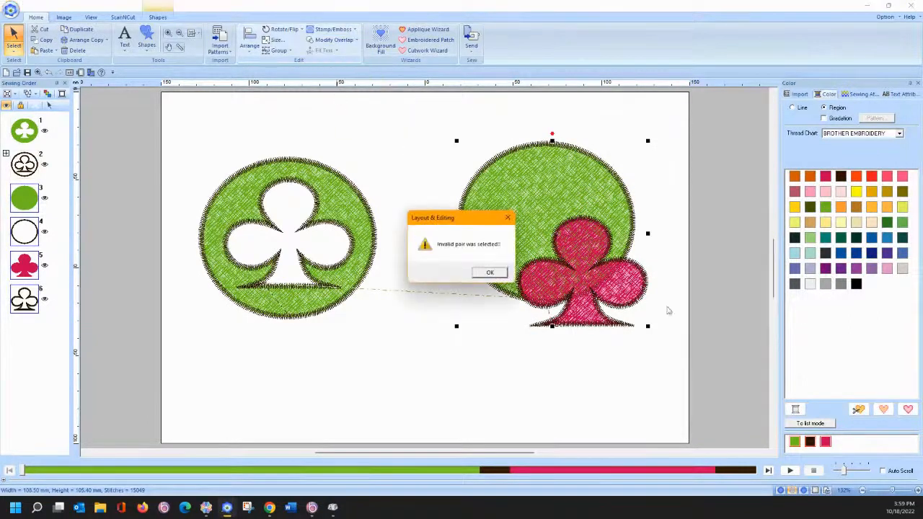
pyautogui.click(490, 273)
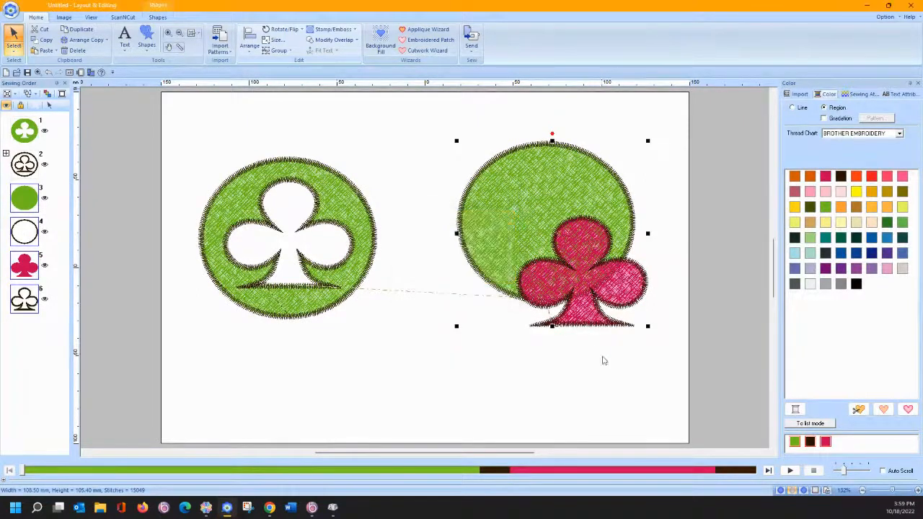
pyautogui.click(336, 41)
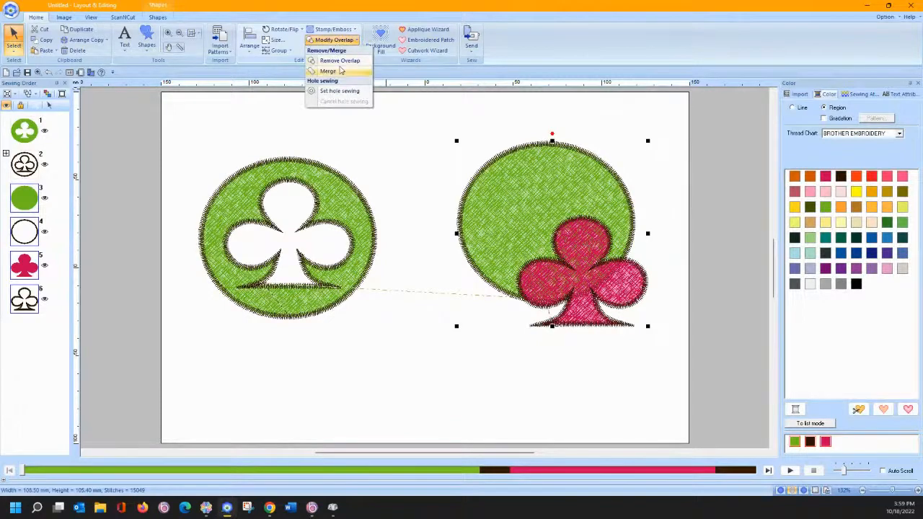
pyautogui.click(339, 61)
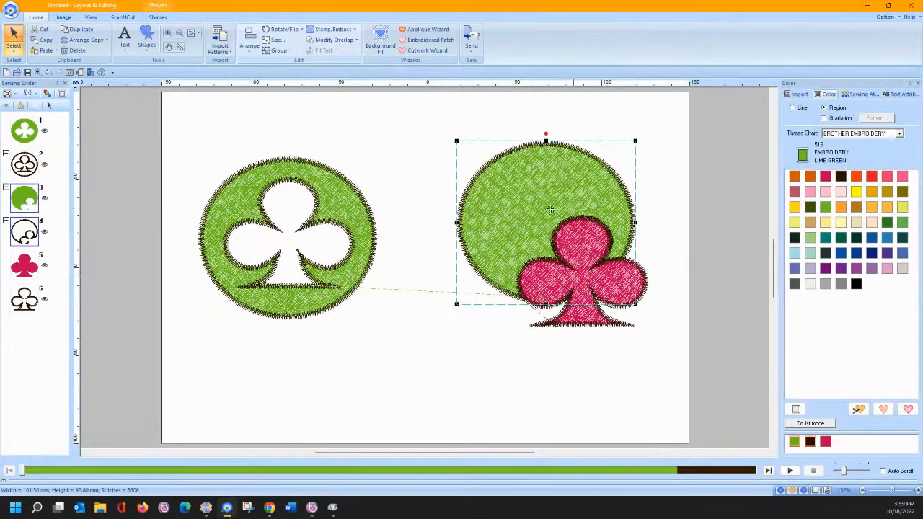
pyautogui.click(503, 291)
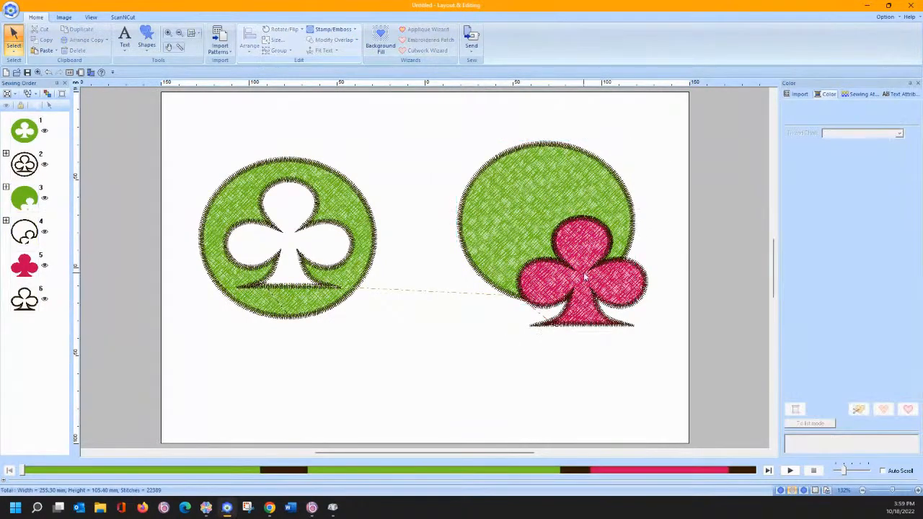
pyautogui.click(585, 278)
# - Move the club aside to inspect the cutout, undo, and paste a copy of the notched circle in place
pyautogui.moveTo(585, 278); pyautogui.dragTo(610, 334)
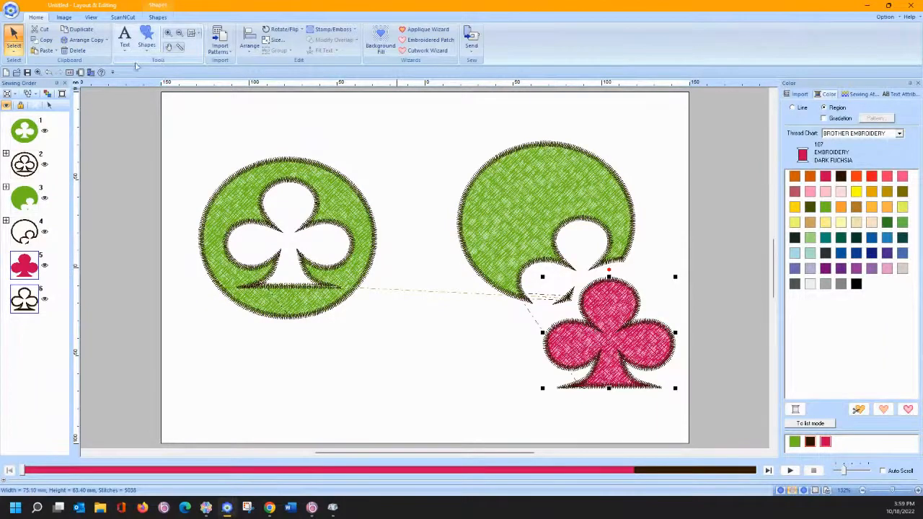
pyautogui.click(47, 74)
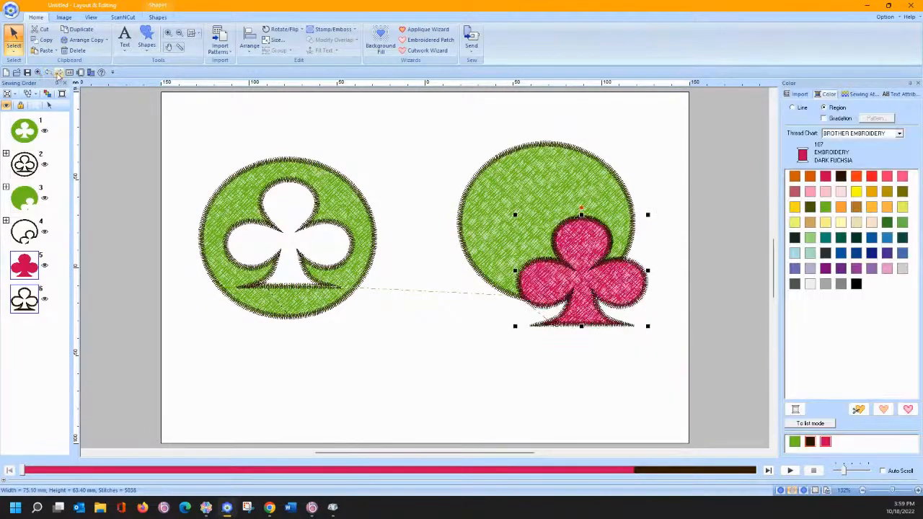
pyautogui.click(482, 235)
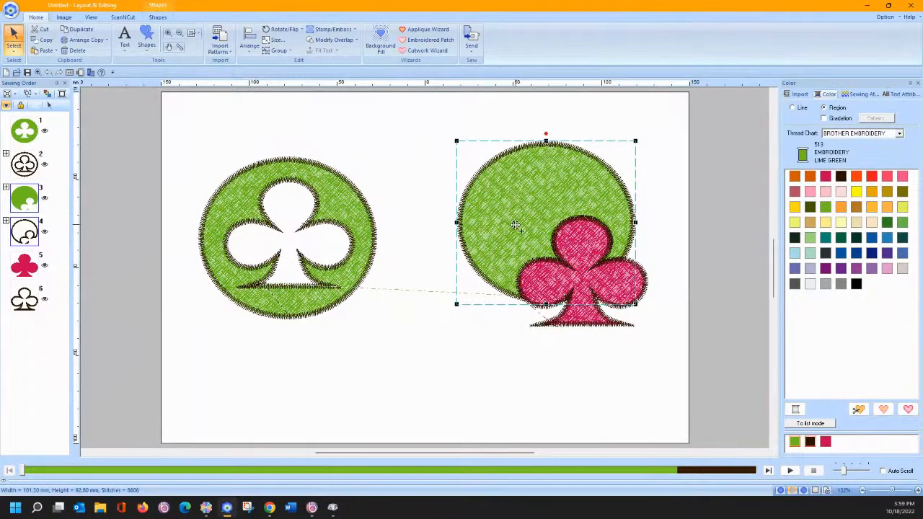
pyautogui.hotkey('ctrl', 'v')
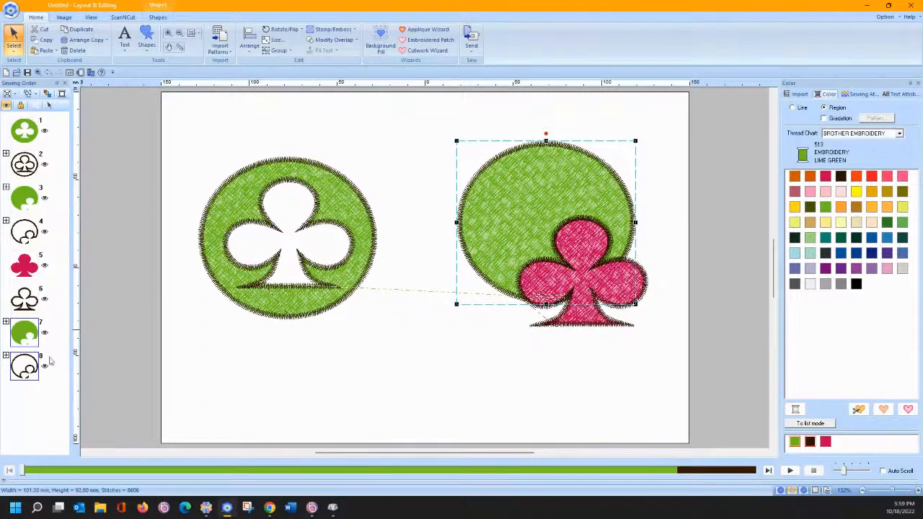
# - Ungroup the copied outline and delete the two small stray pieces, including item 7's
pyautogui.click(6, 355)
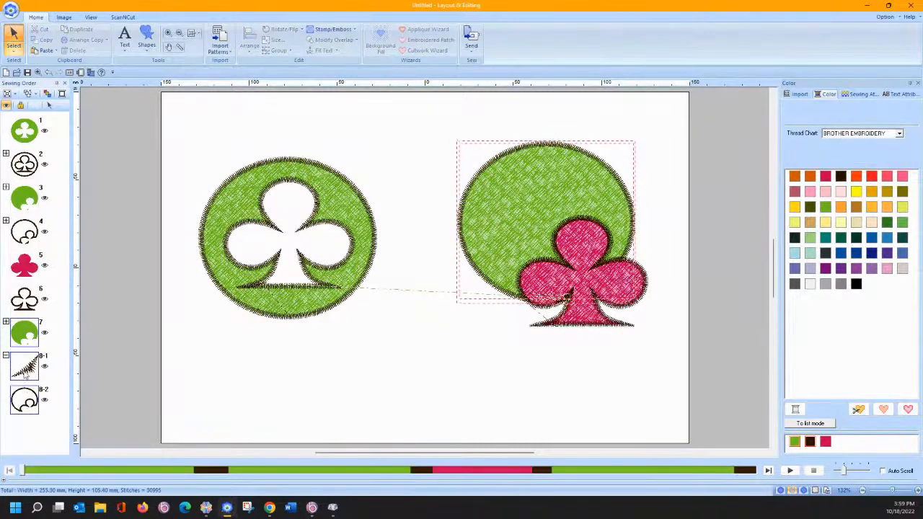
pyautogui.click(25, 368)
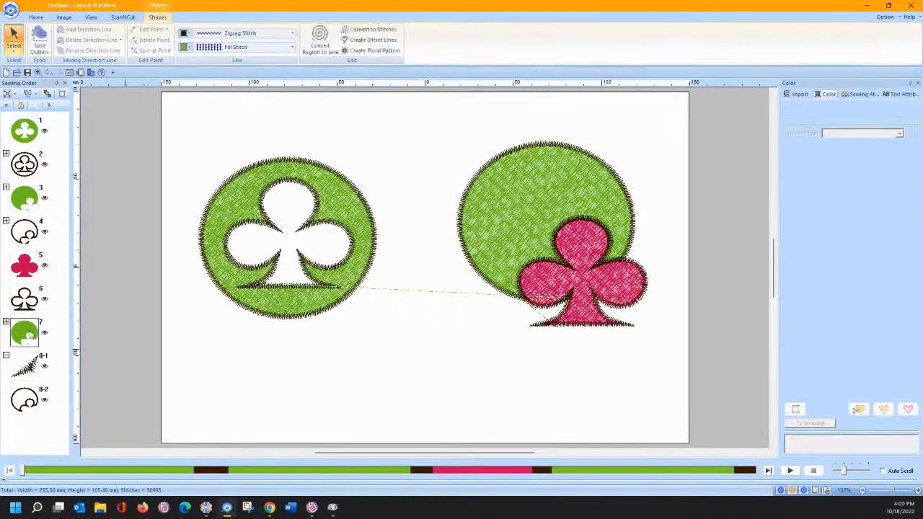
pyautogui.rightClick(503, 225)
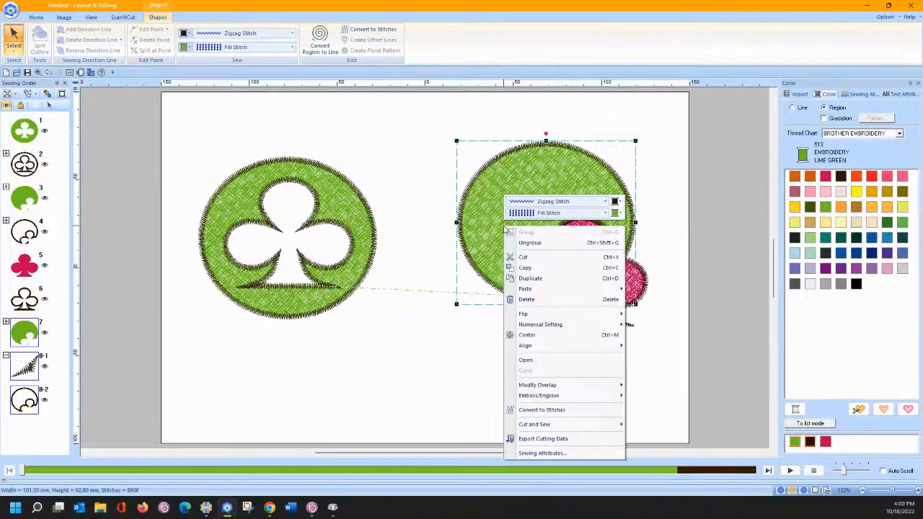
pyautogui.click(513, 244)
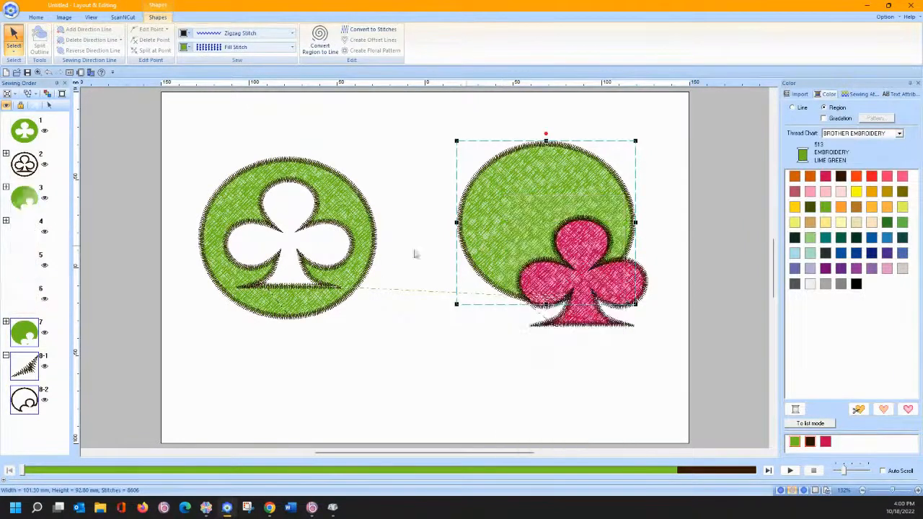
pyautogui.click(196, 385)
pyautogui.click(28, 367)
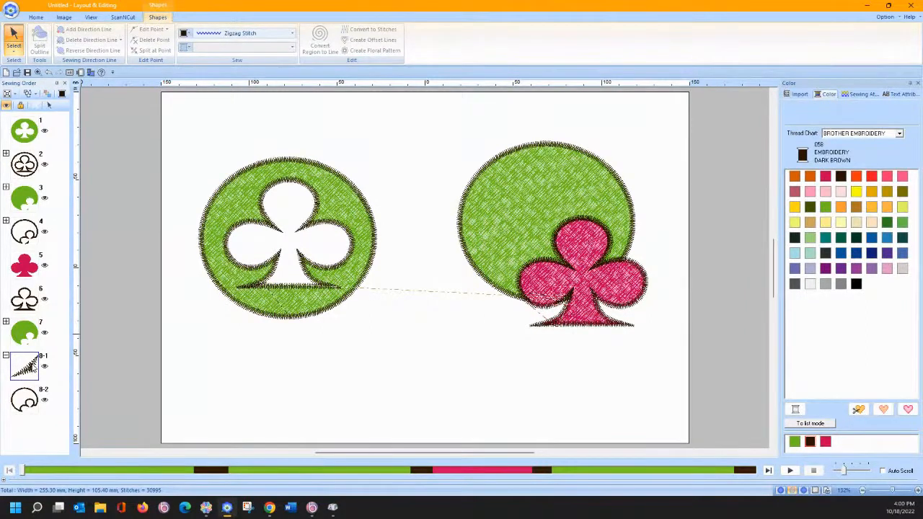
pyautogui.click(52, 108)
pyautogui.press('Delete')
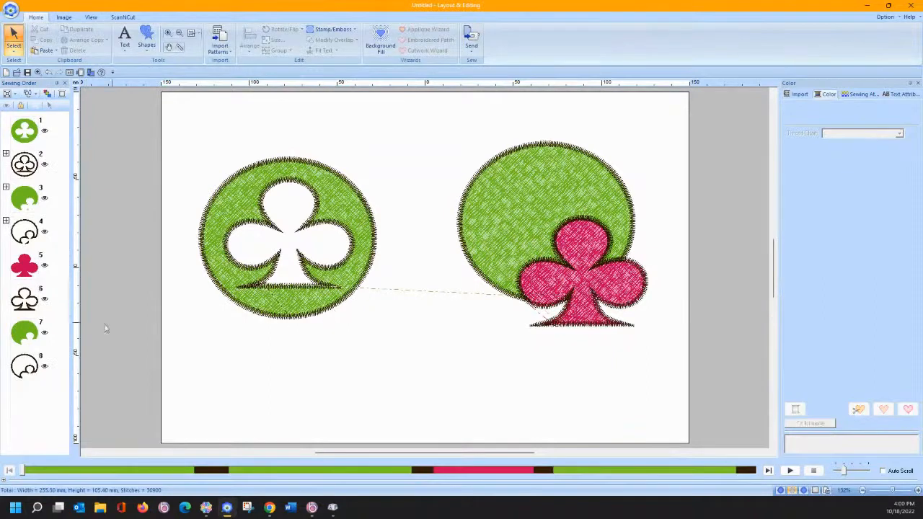
# - Select outline item 8 and show the green region's edit points
pyautogui.click(29, 366)
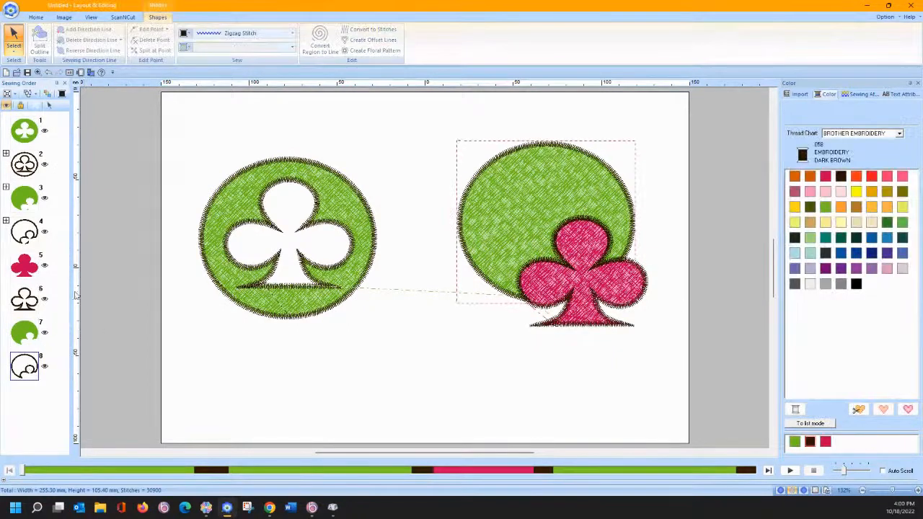
pyautogui.click(13, 45)
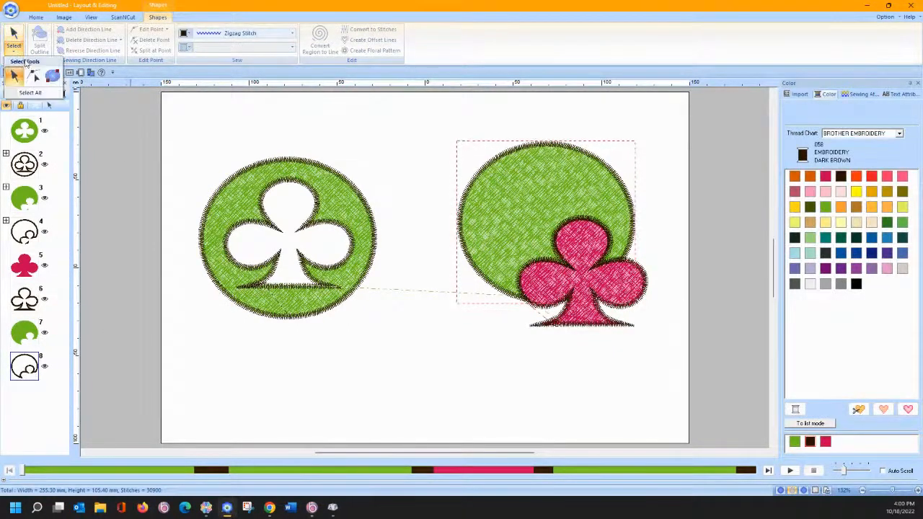
pyautogui.click(34, 75)
# - Split the outline at the green region's edge node and at the club's node
pyautogui.rightClick(526, 300)
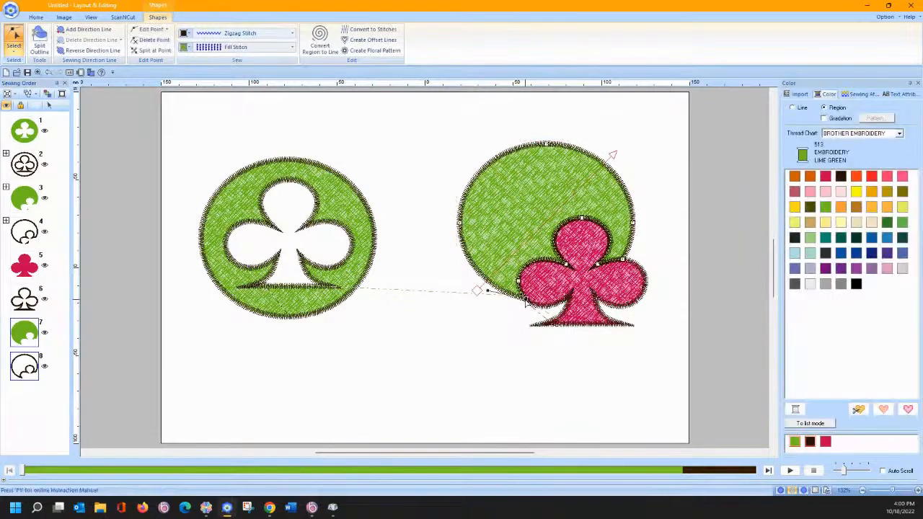
pyautogui.click(555, 367)
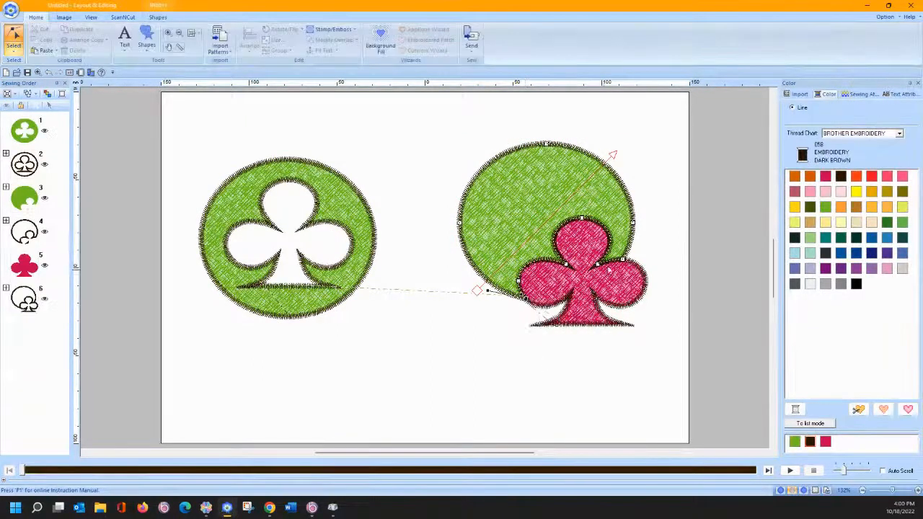
pyautogui.rightClick(623, 263)
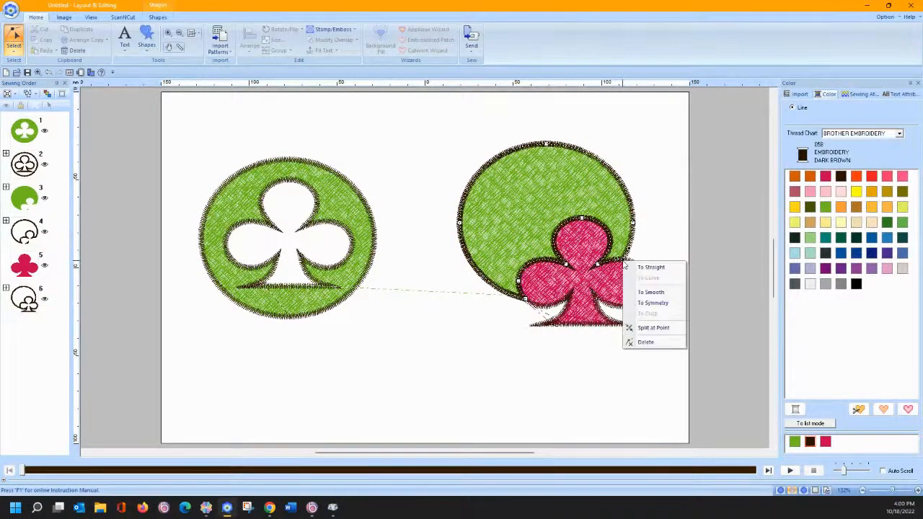
pyautogui.click(638, 331)
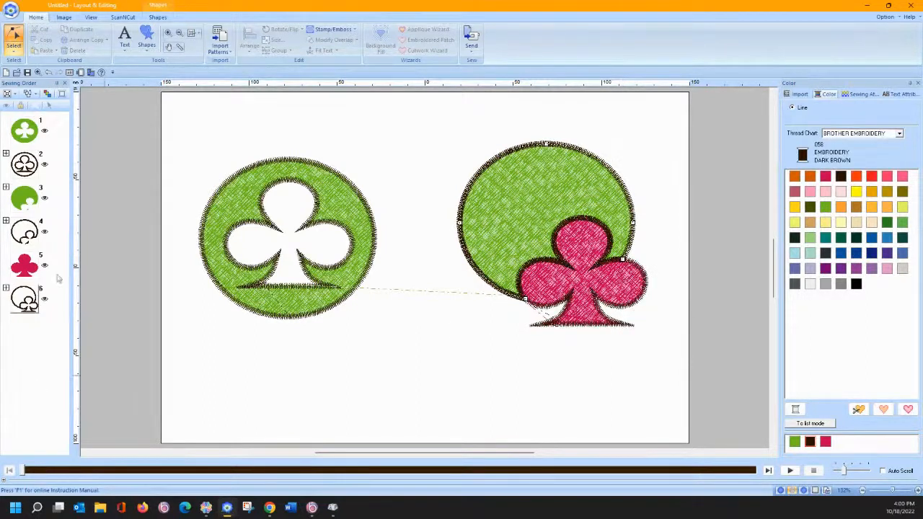
# - Expand sewing-order item 6 and show the edit points of outline part 6-3
pyautogui.click(6, 289)
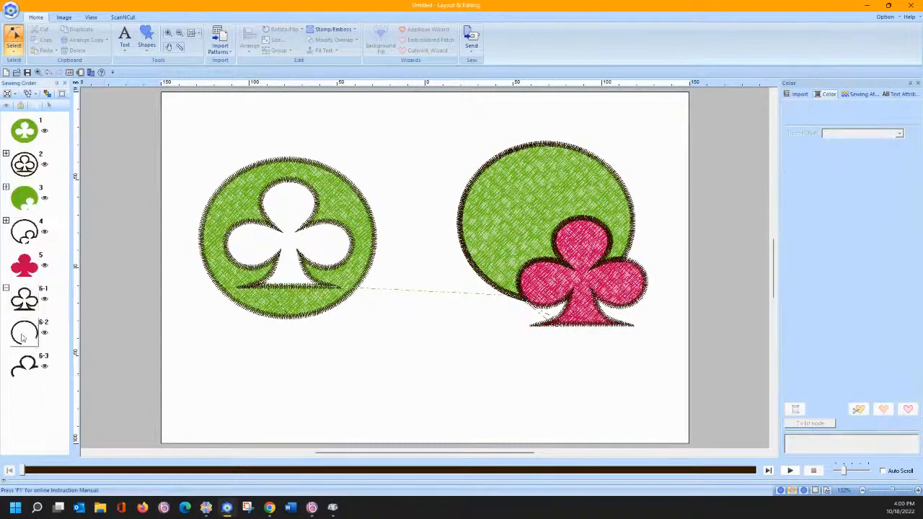
pyautogui.click(32, 370)
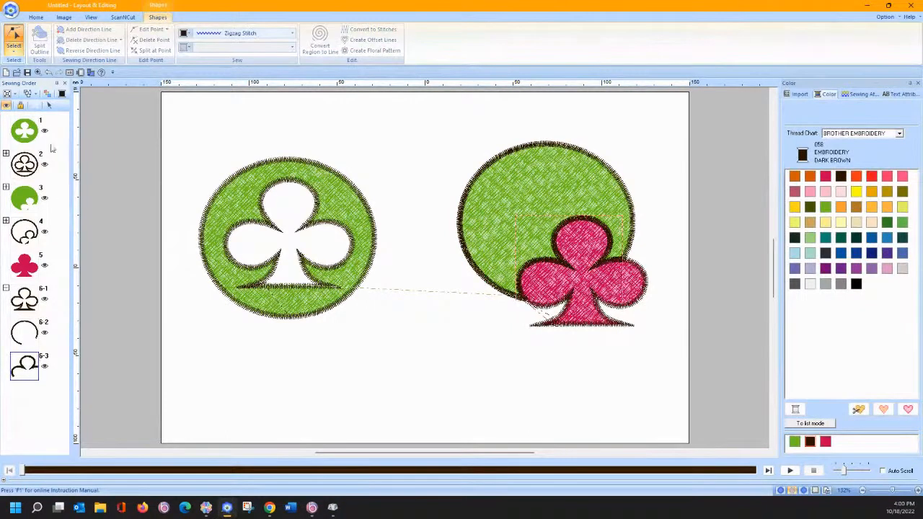
pyautogui.click(49, 106)
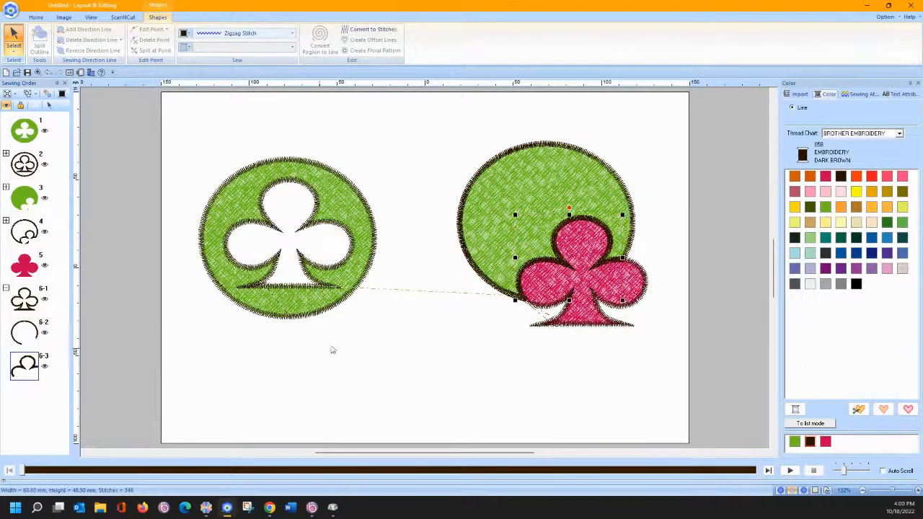
# - Move the pink club aside and delete the small stray piece 4-1
pyautogui.click(408, 318)
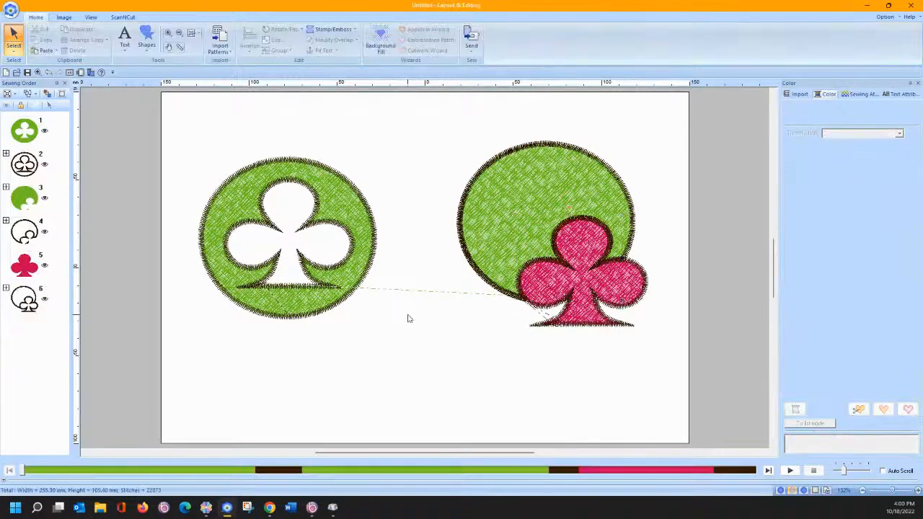
pyautogui.click(564, 274)
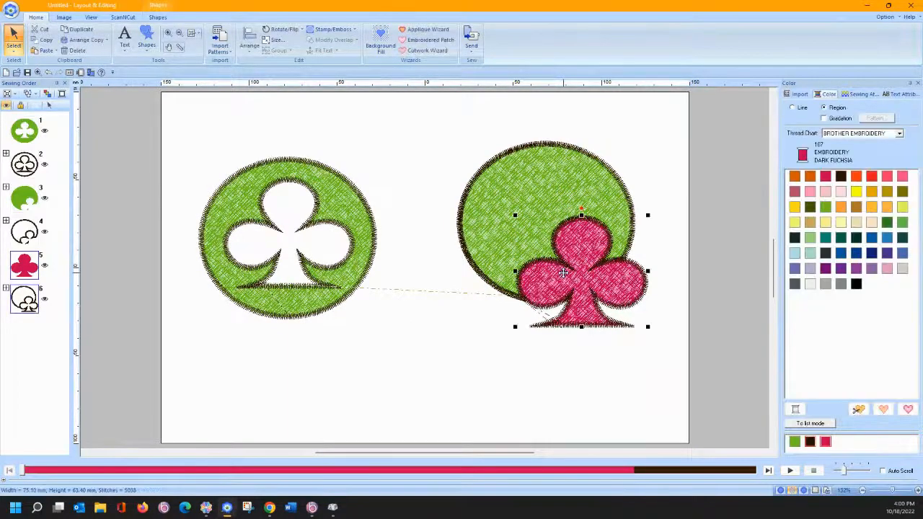
pyautogui.moveTo(563, 272); pyautogui.dragTo(608, 364)
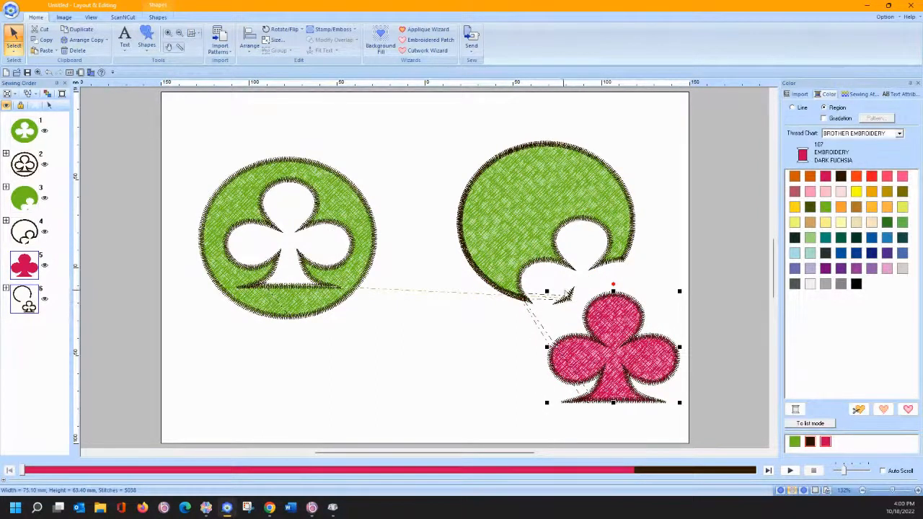
pyautogui.click(542, 294)
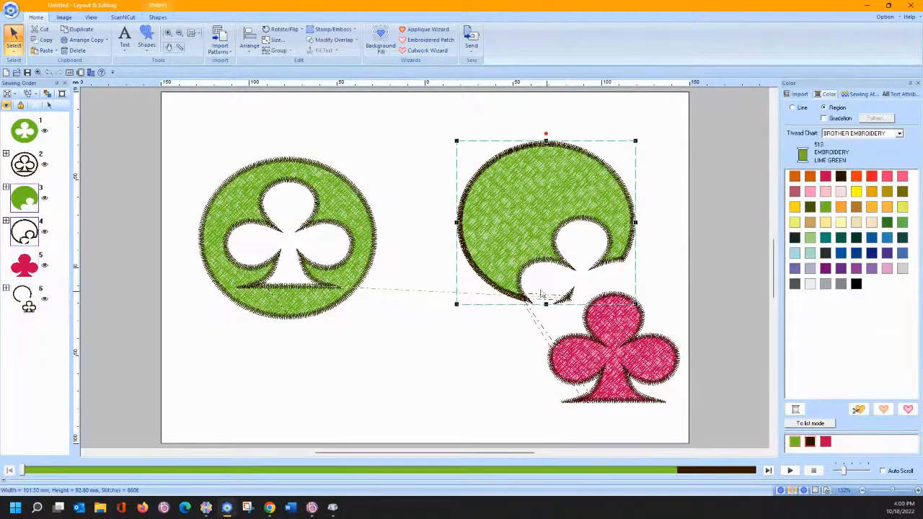
pyautogui.click(6, 221)
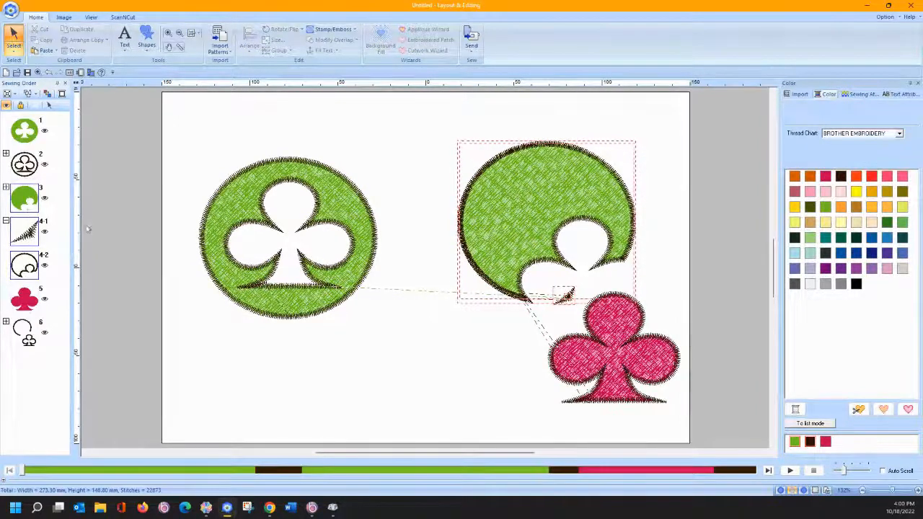
pyautogui.click(29, 229)
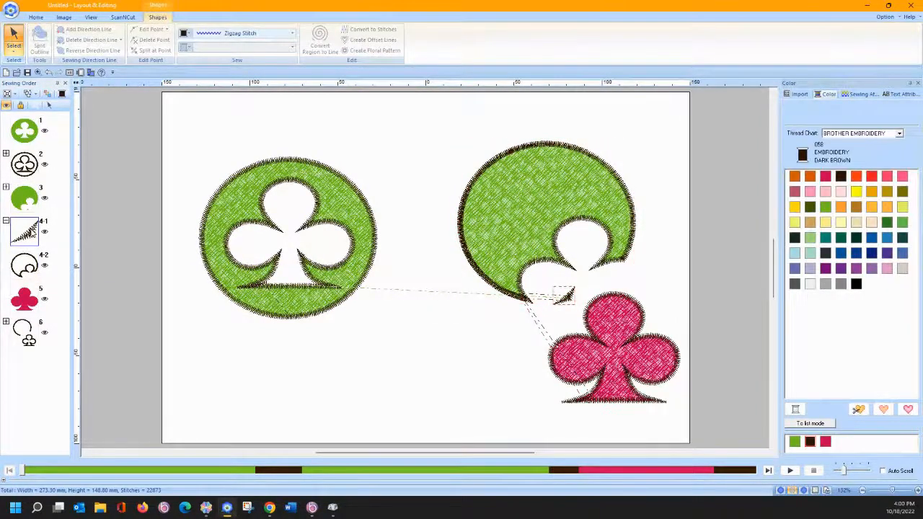
pyautogui.doubleClick(32, 232)
pyautogui.press('Delete')
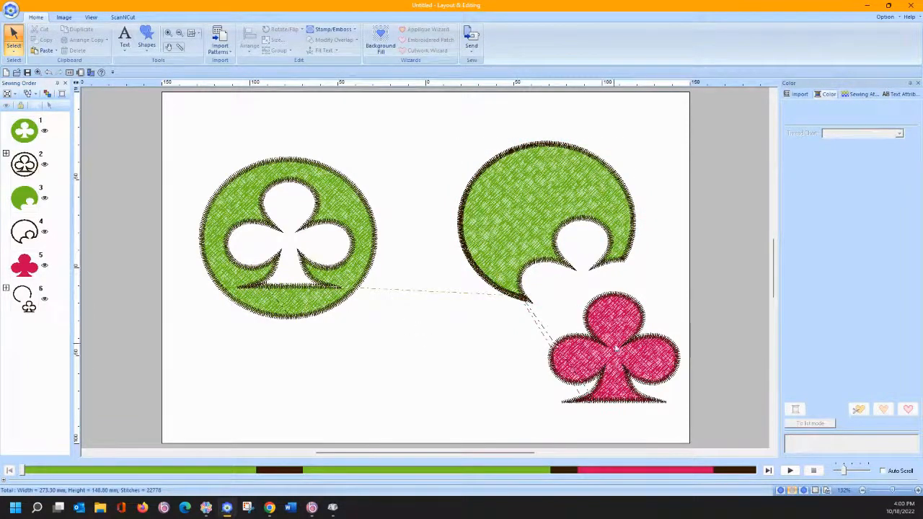
# - Set item 4's outline to Not Sewn and seat the pink club over the club-shaped hole
pyautogui.moveTo(616, 349); pyautogui.dragTo(591, 338)
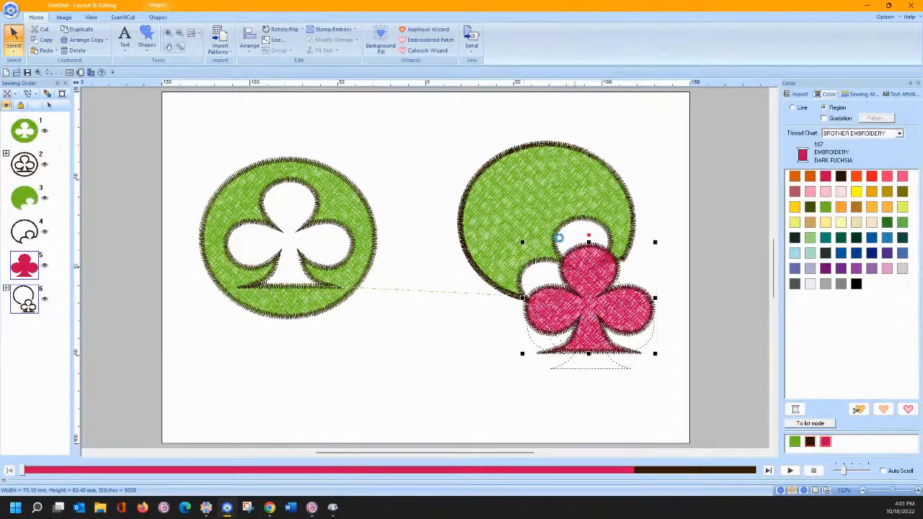
pyautogui.click(12, 235)
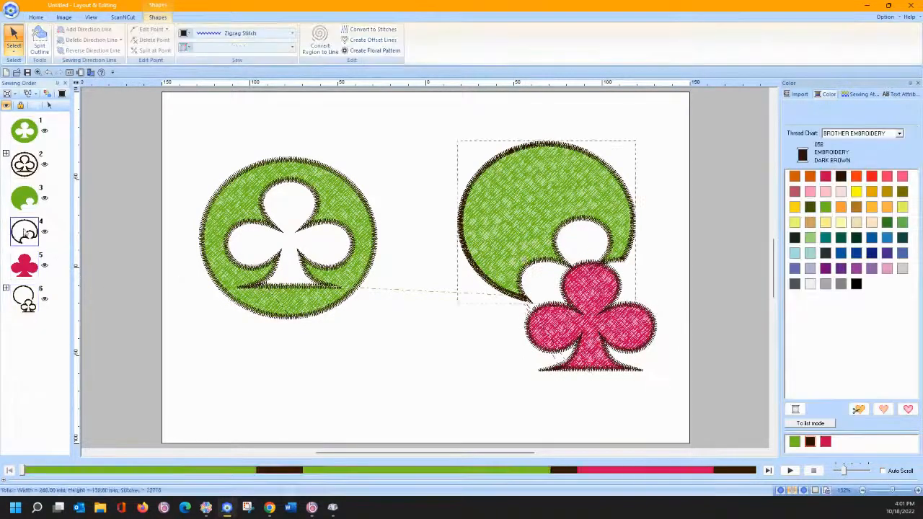
pyautogui.click(216, 33)
pyautogui.click(214, 45)
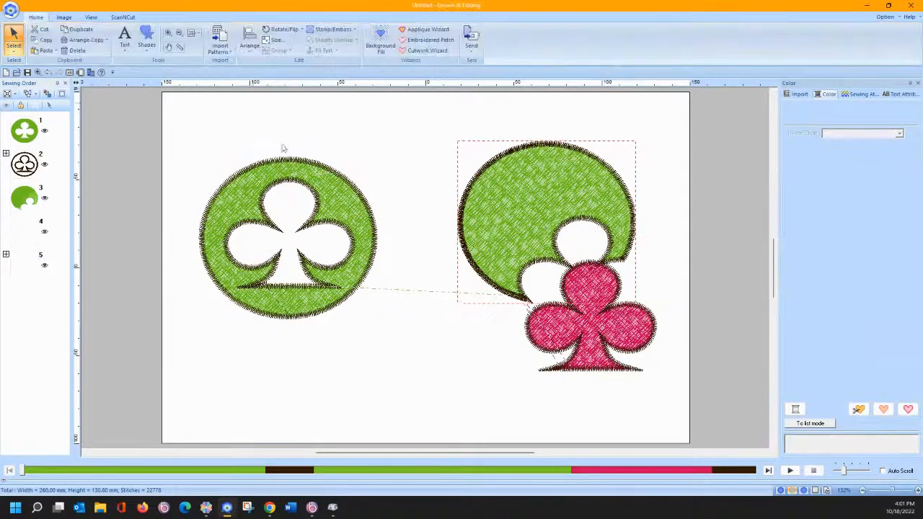
pyautogui.moveTo(602, 325); pyautogui.dragTo(602, 359)
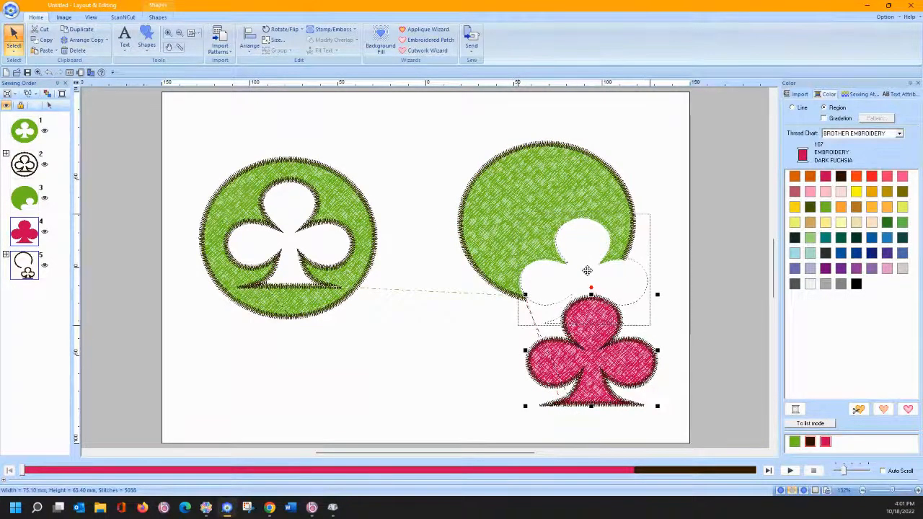
pyautogui.moveTo(584, 270); pyautogui.dragTo(585, 269)
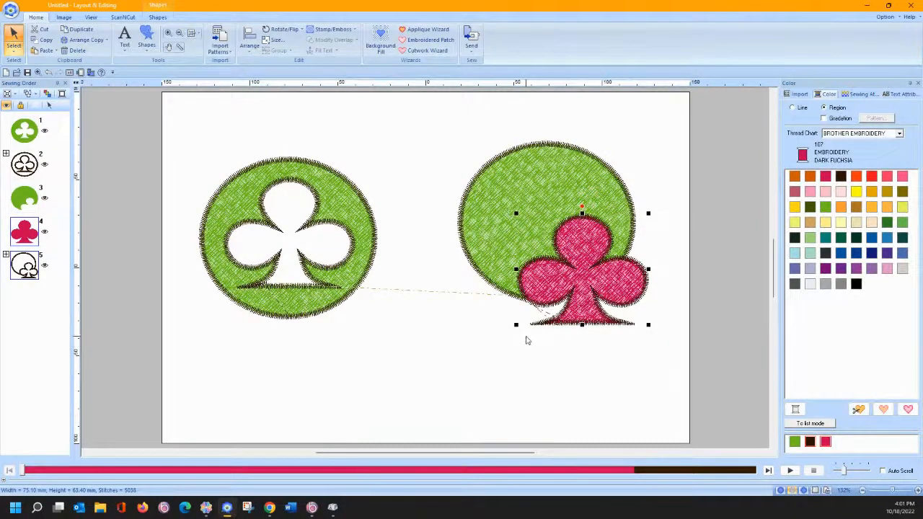
pyautogui.click(474, 354)
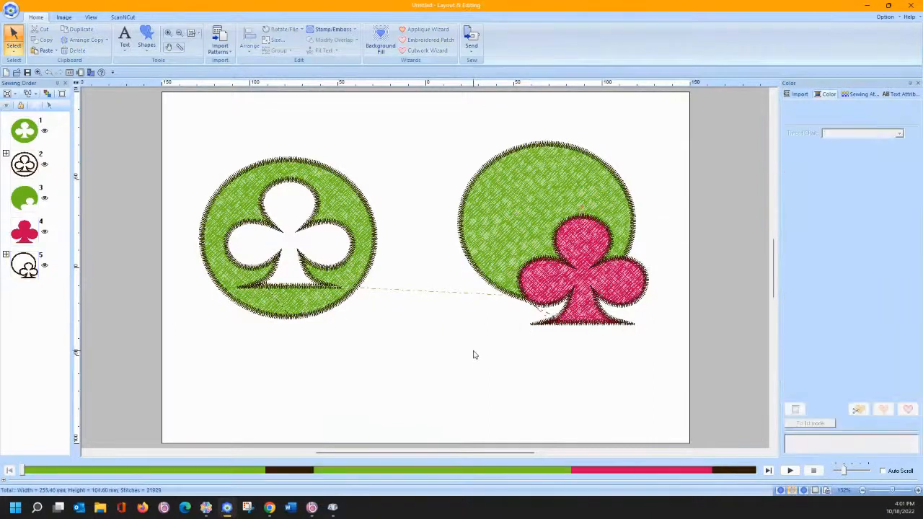
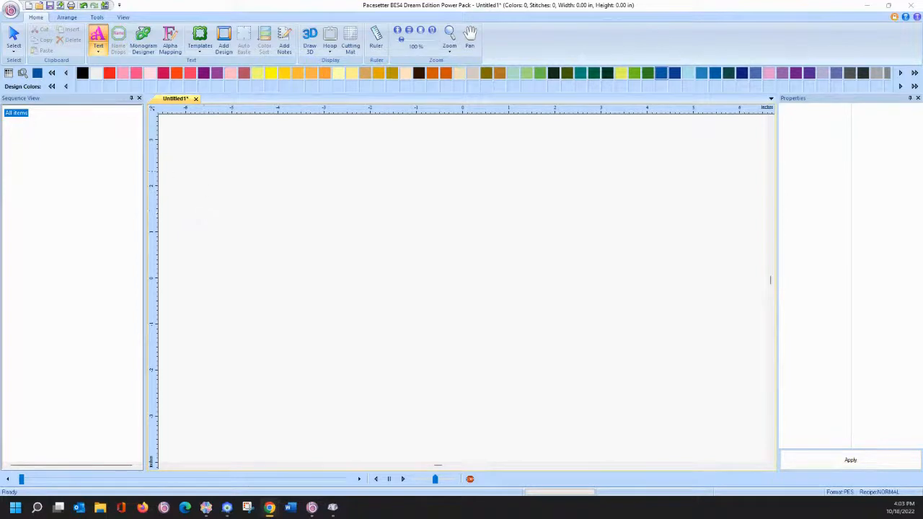
# - Look at BES4's Import menu without importing anything, then switch to Brother CanvasWorkspace
pyautogui.click(12, 11)
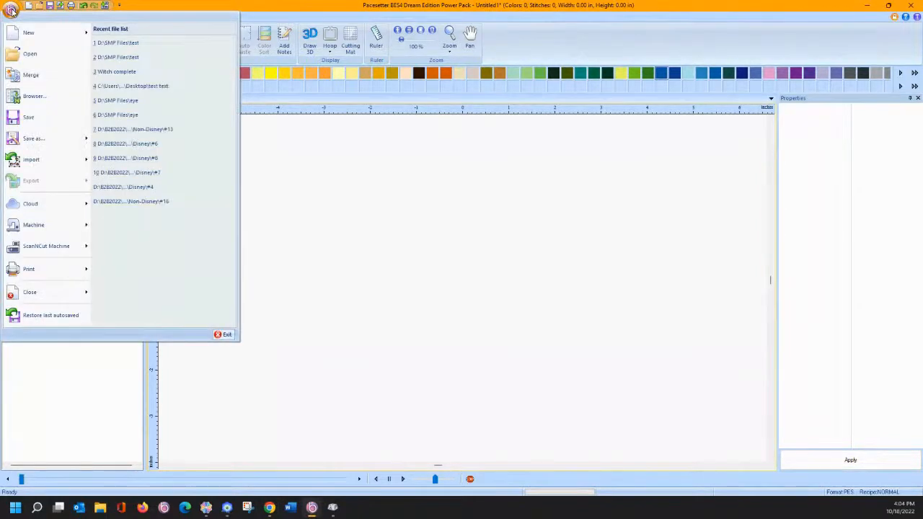
pyautogui.moveTo(22, 160)
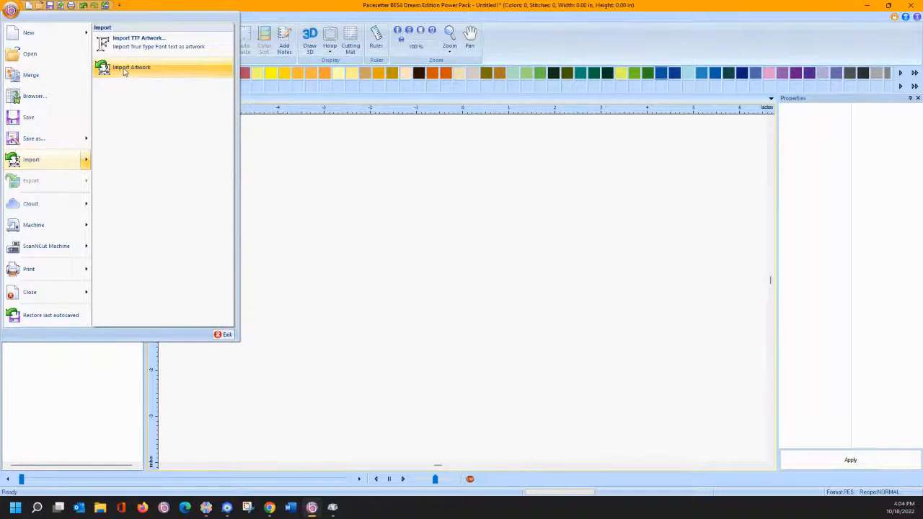
pyautogui.click(373, 245)
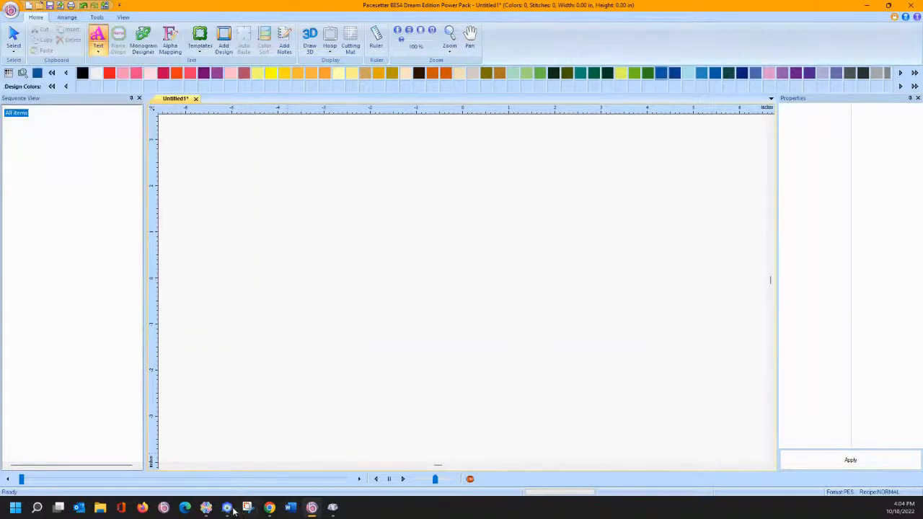
pyautogui.click(206, 507)
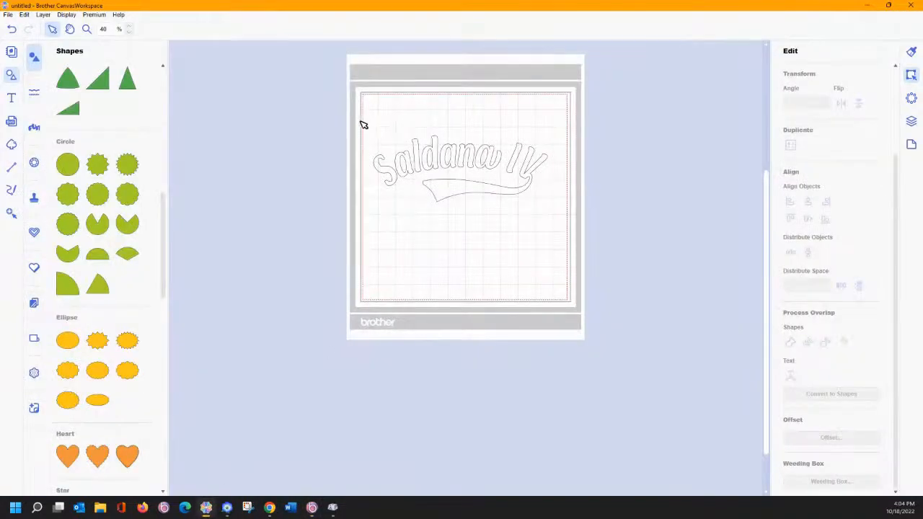
# - Select all the lettering, nudge it down and right, and shrink it slightly
pyautogui.moveTo(363, 125); pyautogui.dragTo(567, 231)
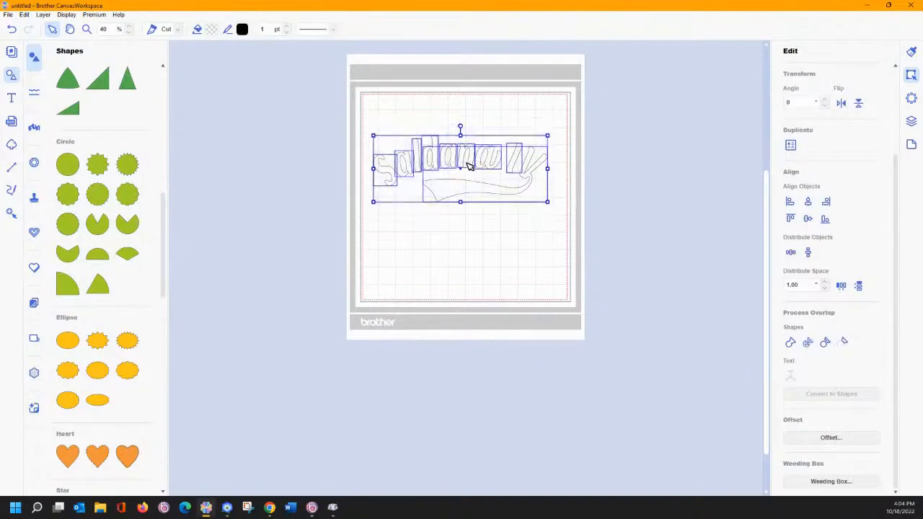
pyautogui.click(468, 166)
pyautogui.moveTo(369, 114); pyautogui.dragTo(560, 241)
pyautogui.moveTo(530, 176); pyautogui.dragTo(537, 189)
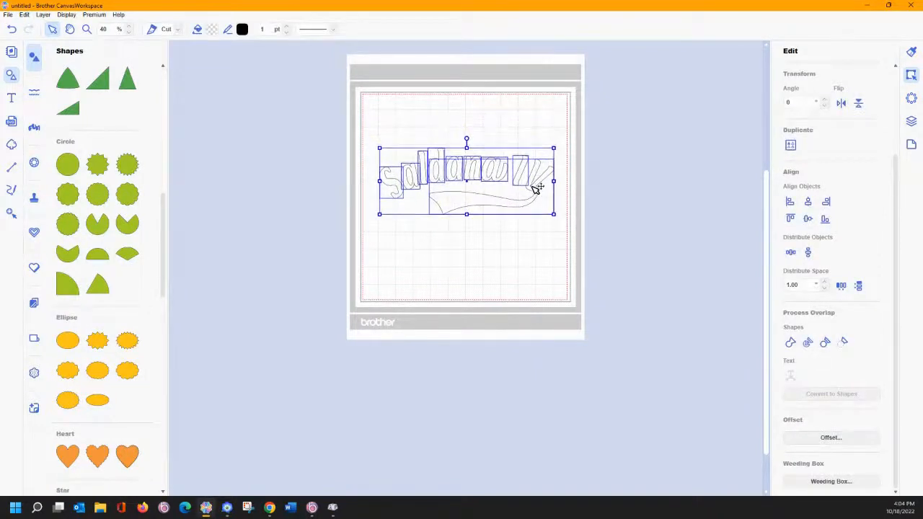
pyautogui.moveTo(380, 151); pyautogui.dragTo(405, 157)
pyautogui.moveTo(476, 182); pyautogui.dragTo(468, 182)
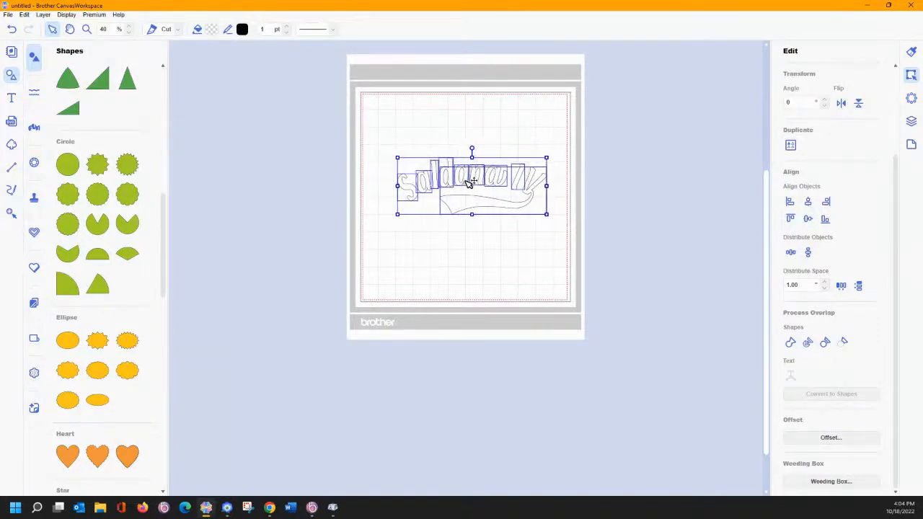
# - Set the Artboard ruler measurement unit to millimetres
pyautogui.click(829, 439)
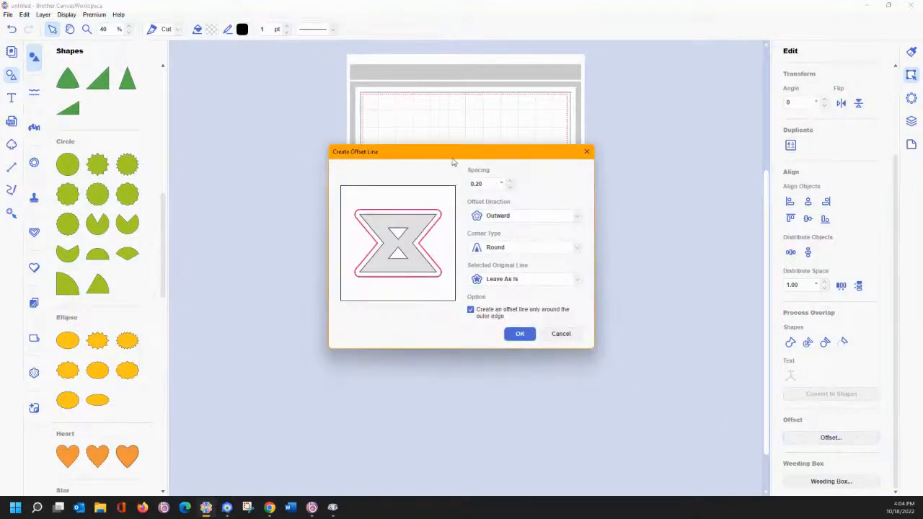
pyautogui.click(569, 335)
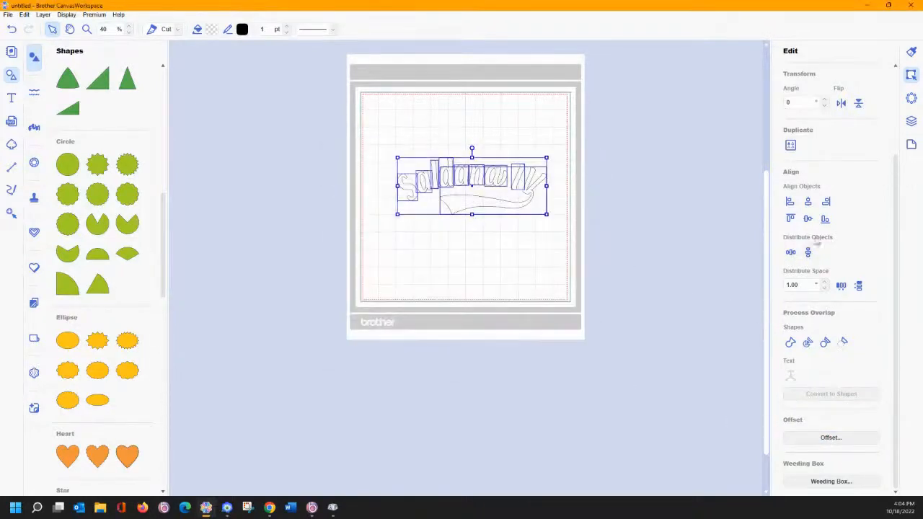
pyautogui.click(911, 144)
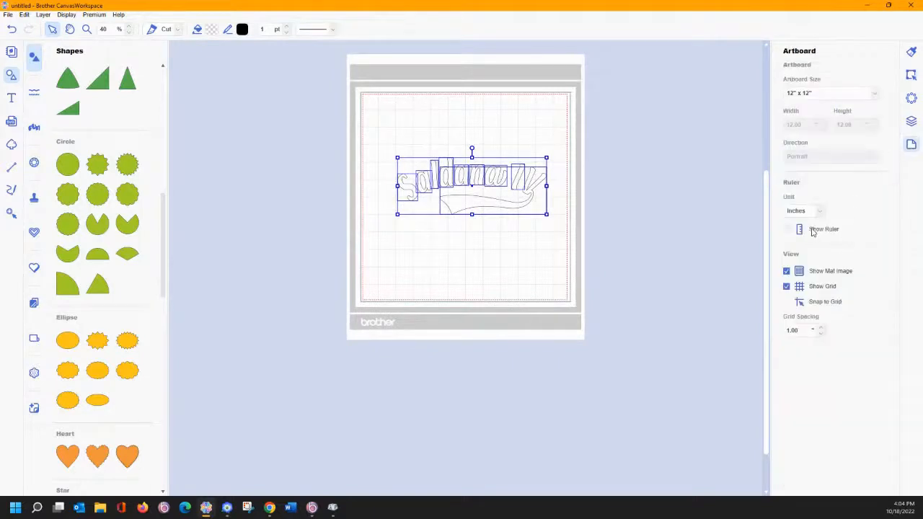
pyautogui.click(818, 211)
pyautogui.click(793, 228)
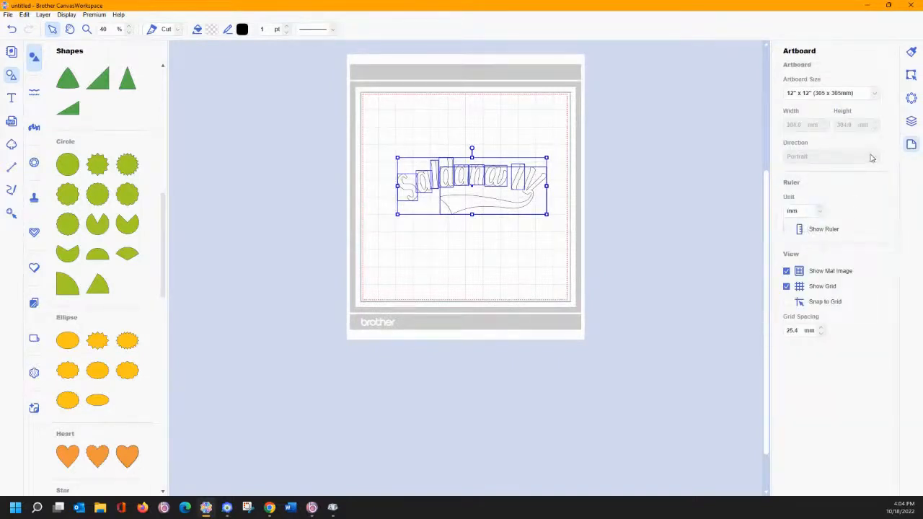
pyautogui.click(911, 76)
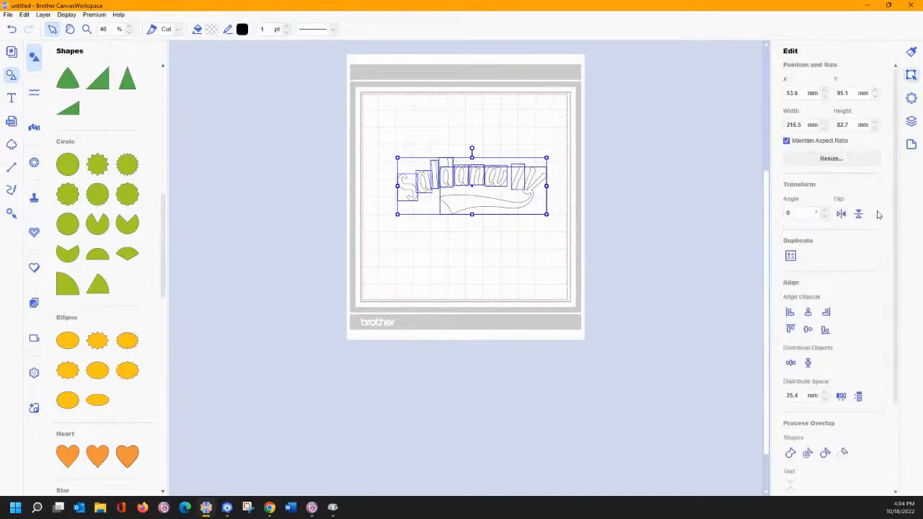
pyautogui.scroll(-3, 851, 307)
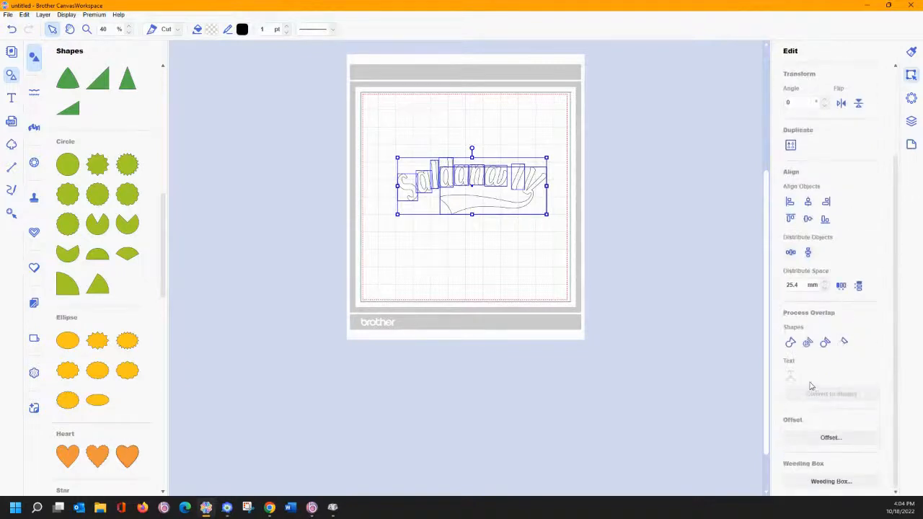
# - Try a 5.0 mm outward offset outline and dismiss the self-intersecting paths error
pyautogui.click(821, 440)
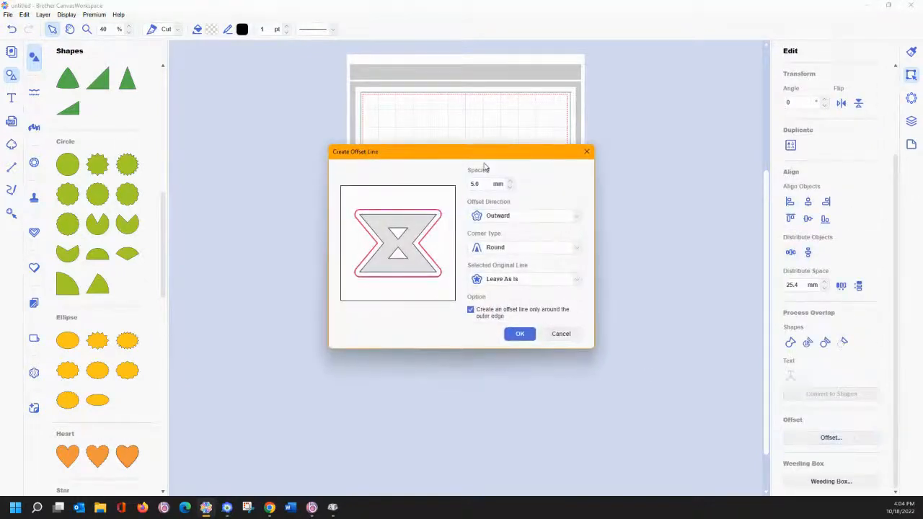
pyautogui.moveTo(485, 160); pyautogui.dragTo(758, 153)
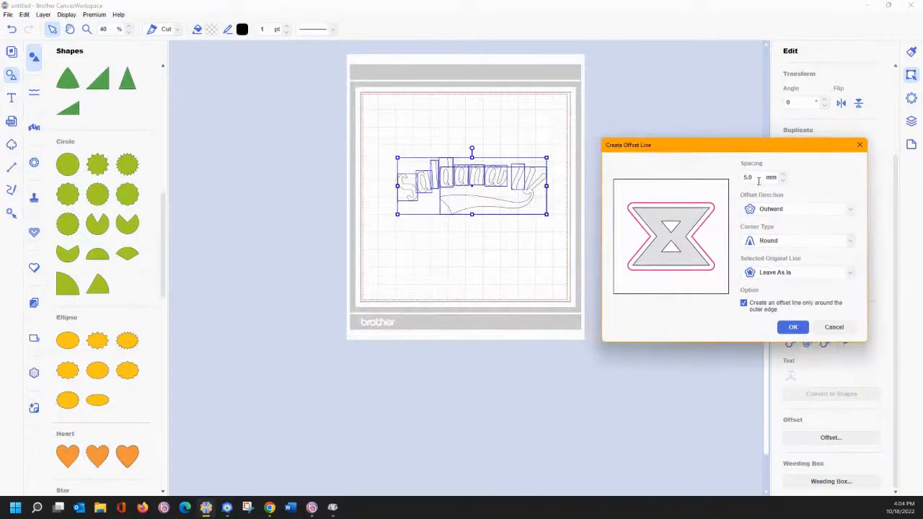
pyautogui.click(793, 326)
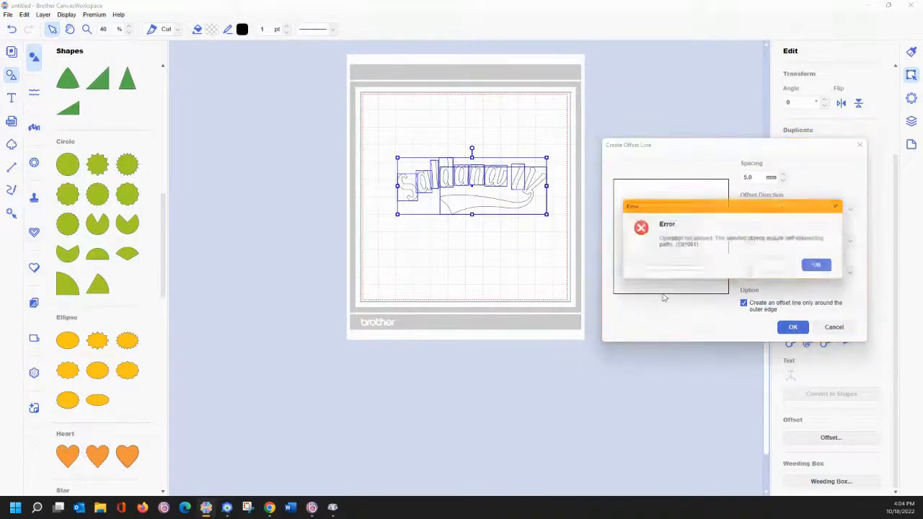
pyautogui.click(822, 268)
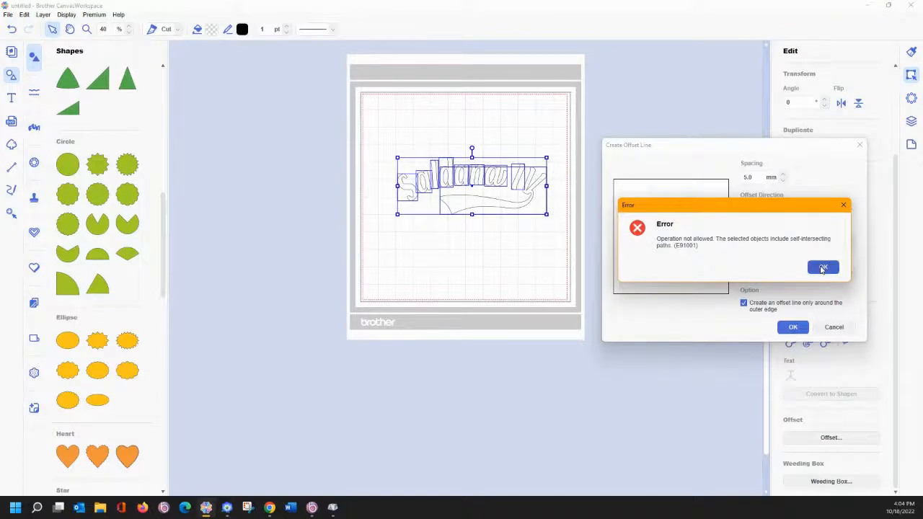
pyautogui.click(552, 274)
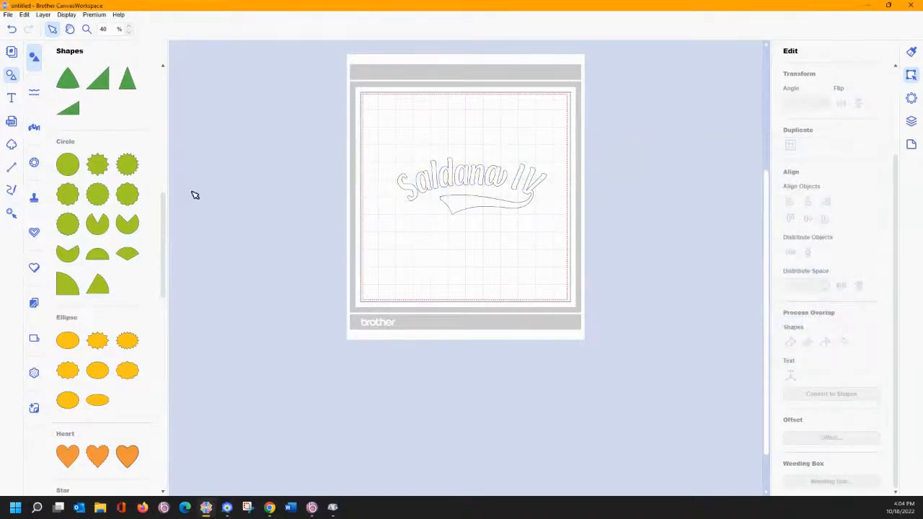
# - Show the Layers panel with nine shapes and zoom in on the left lettering
pyautogui.click(911, 121)
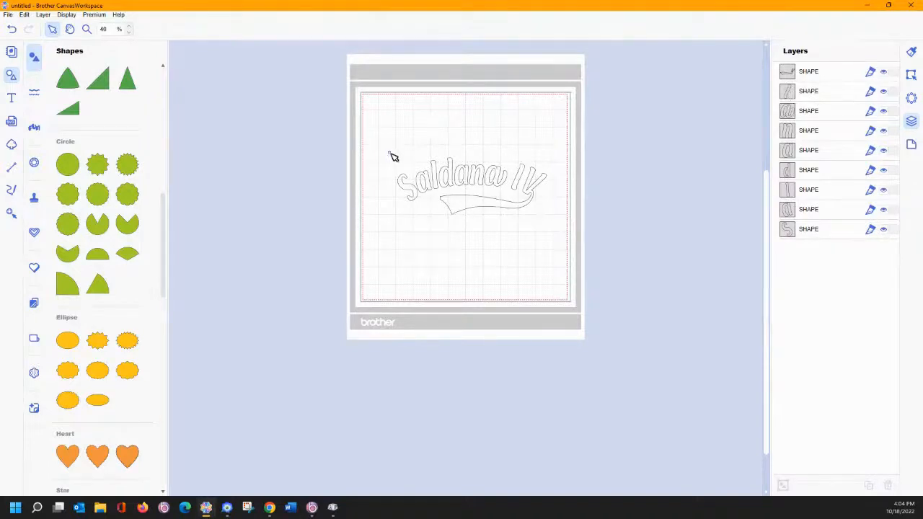
pyautogui.moveTo(393, 157); pyautogui.dragTo(535, 232)
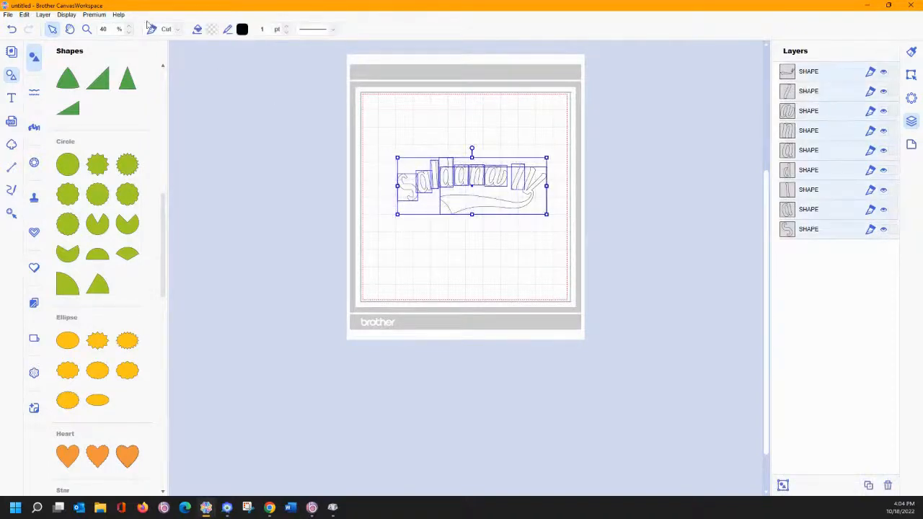
pyautogui.click(86, 29)
pyautogui.moveTo(386, 151); pyautogui.dragTo(464, 204)
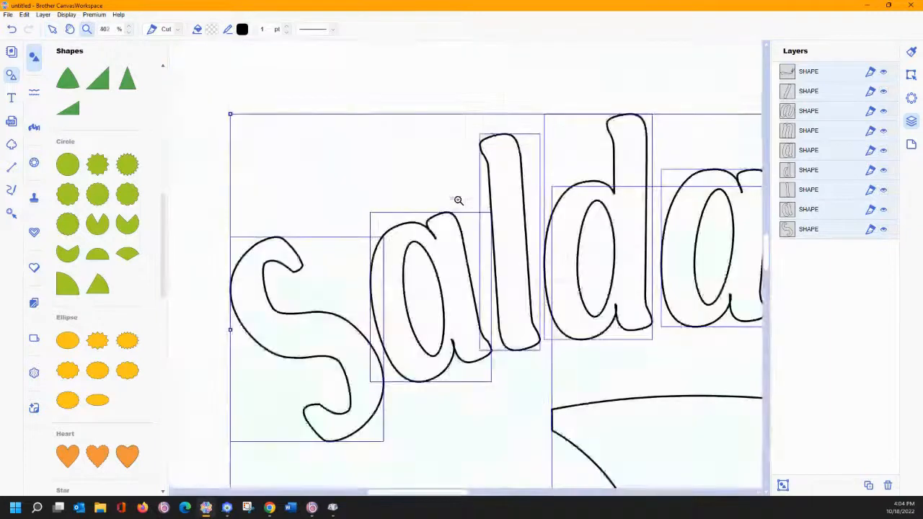
pyautogui.click(53, 29)
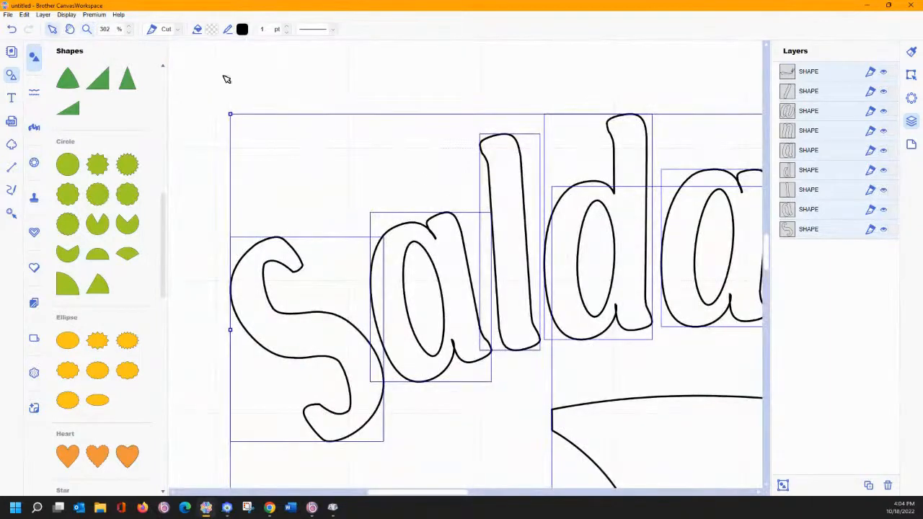
pyautogui.click(339, 88)
# - Hide control points and reshape the first a's lower-right notch, deleting one node
pyautogui.click(424, 231)
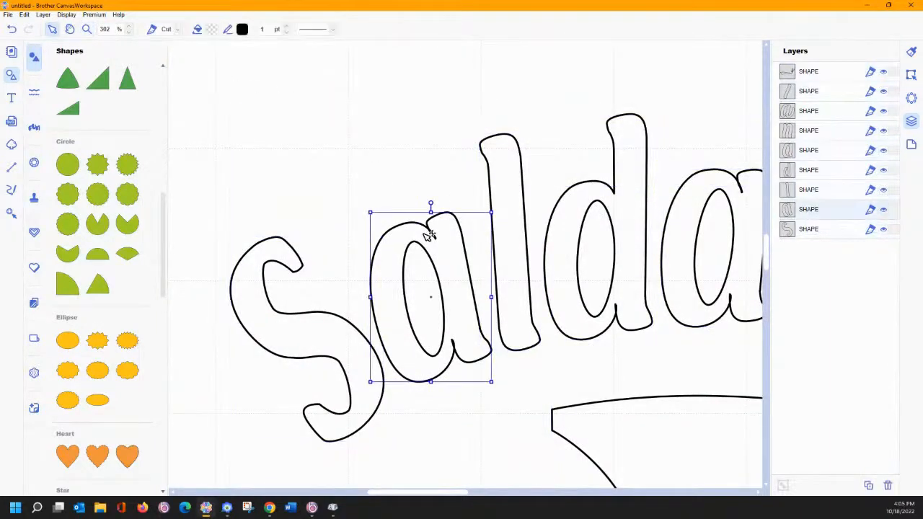
pyautogui.doubleClick(425, 231)
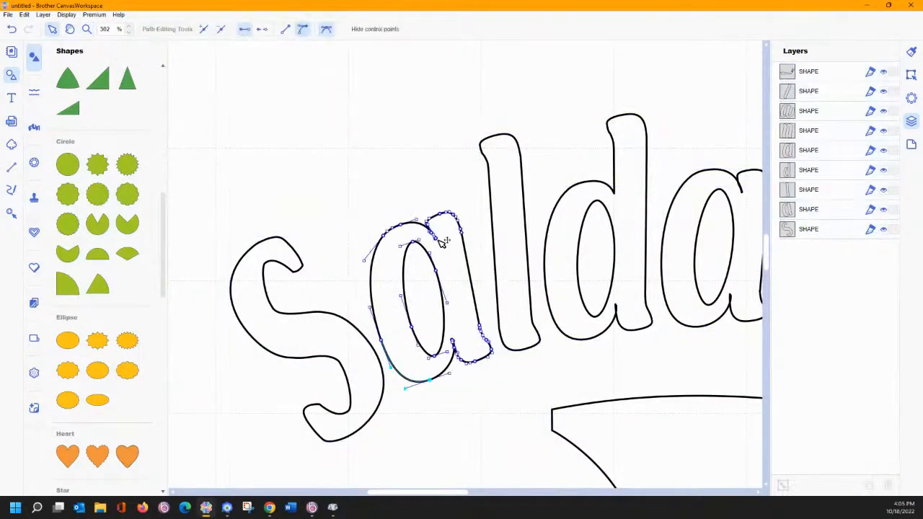
pyautogui.click(345, 28)
pyautogui.click(432, 232)
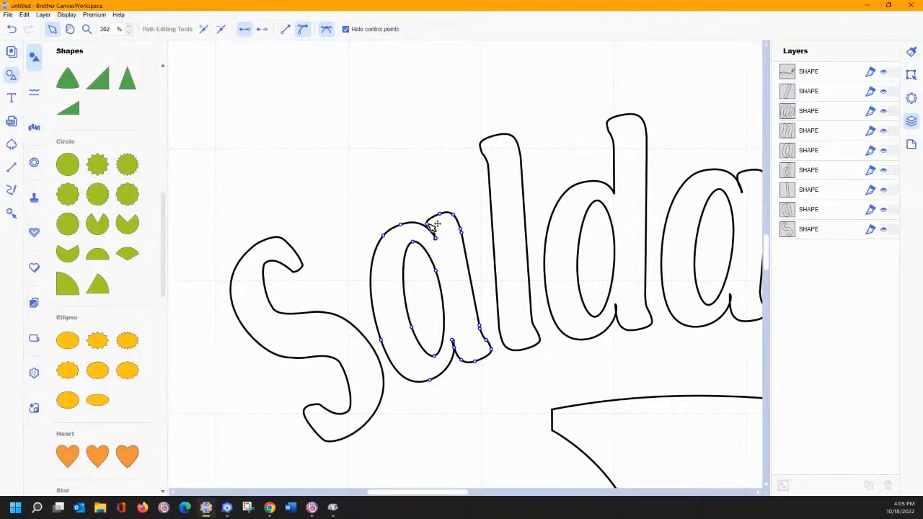
pyautogui.click(454, 341)
pyautogui.moveTo(453, 340)
pyautogui.mouseDown()
pyautogui.moveTo(462, 336)
pyautogui.moveTo(458, 347)
pyautogui.mouseUp()
pyautogui.click(459, 336)
pyautogui.click(221, 30)
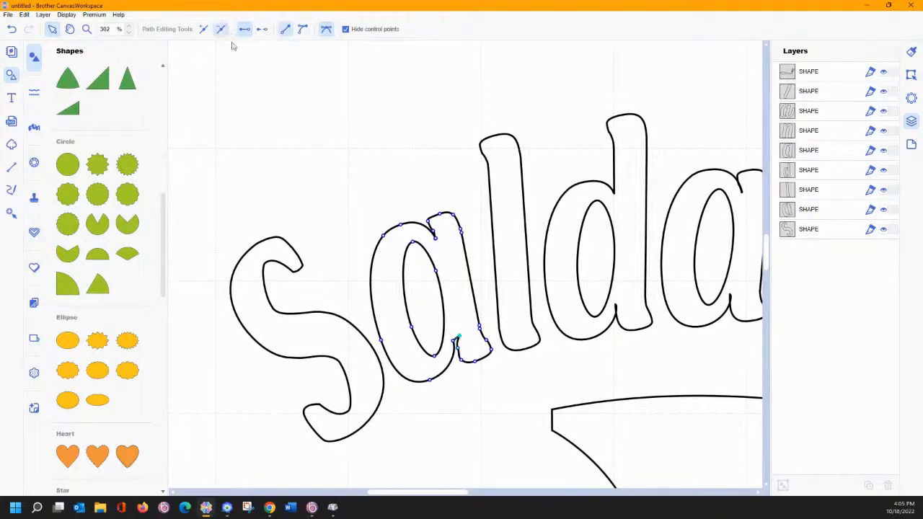
pyautogui.click(454, 344)
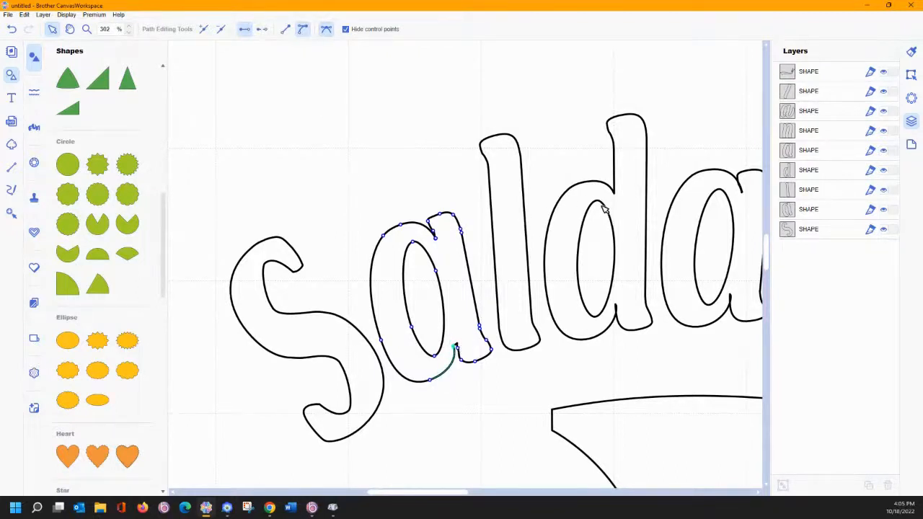
pyautogui.click(616, 306)
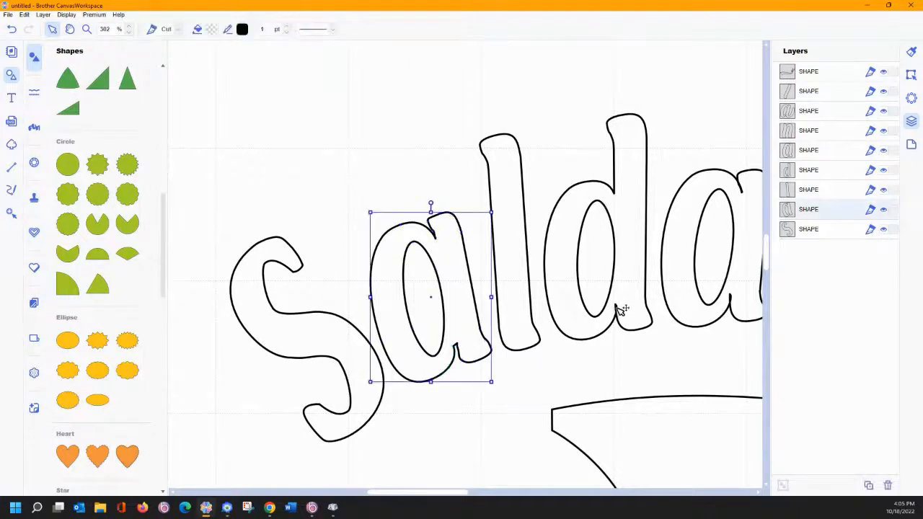
# - Move the d's notch node slightly right and make it a sharp corner
pyautogui.click(618, 307)
pyautogui.click(618, 307)
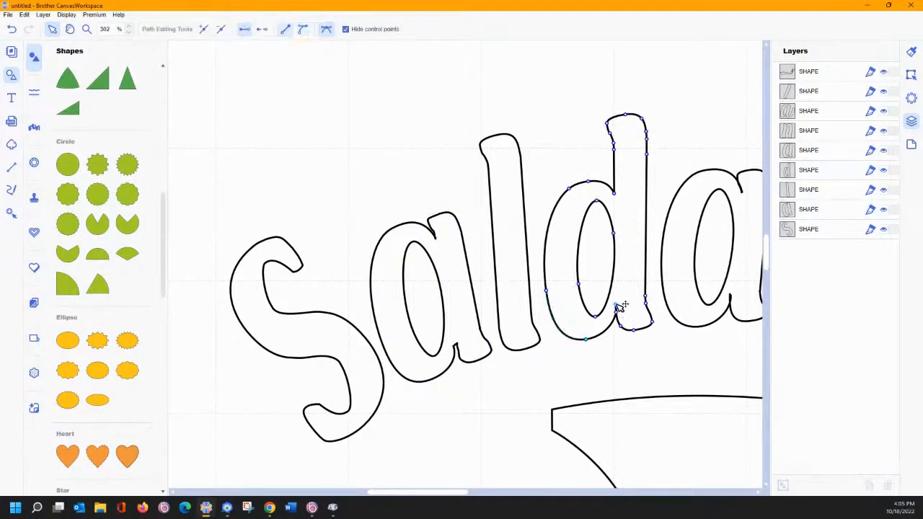
pyautogui.click(617, 304)
pyautogui.moveTo(617, 311); pyautogui.dragTo(619, 311)
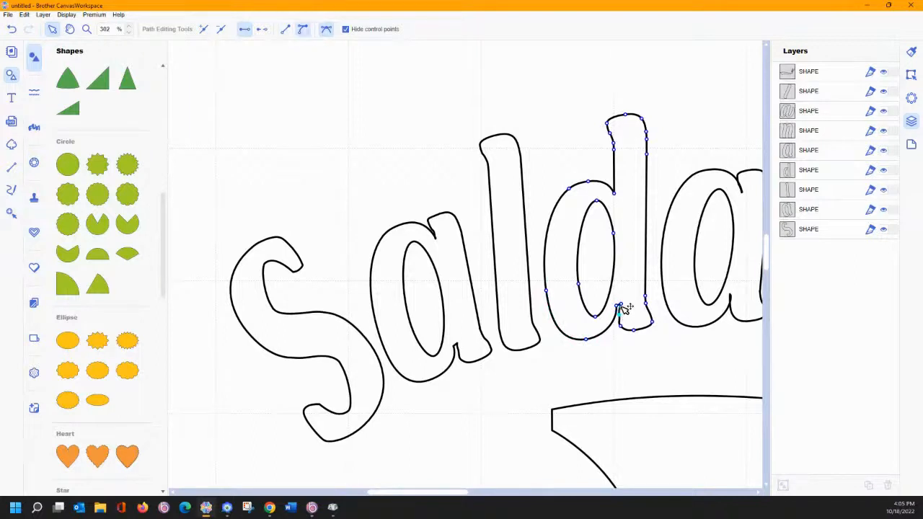
pyautogui.click(622, 304)
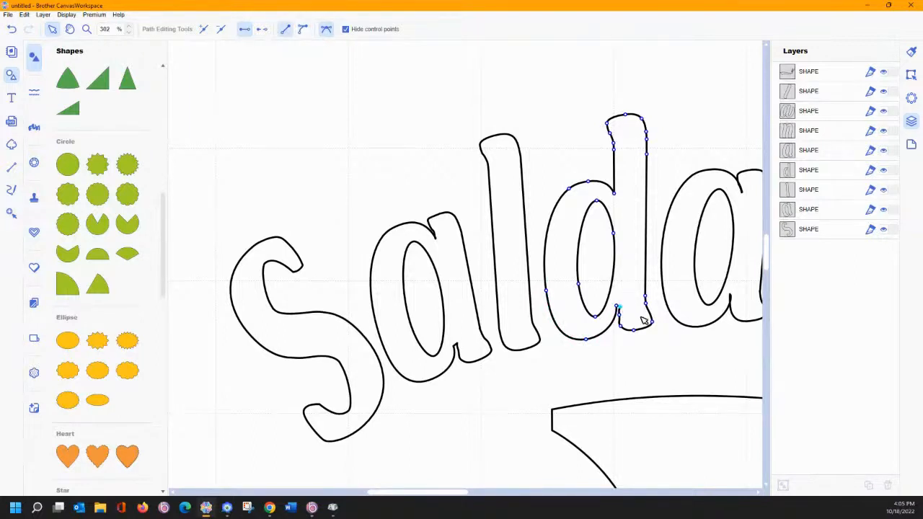
pyautogui.click(760, 493)
pyautogui.moveTo(759, 494); pyautogui.dragTo(760, 495)
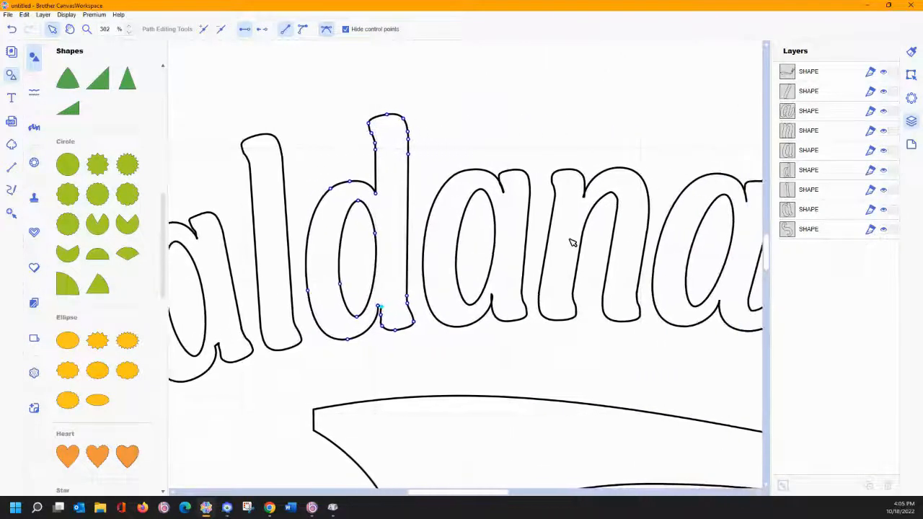
# - Pull the middle a's top notch nodes up and turn the notch segment into a curve
pyautogui.click(504, 188)
pyautogui.doubleClick(505, 186)
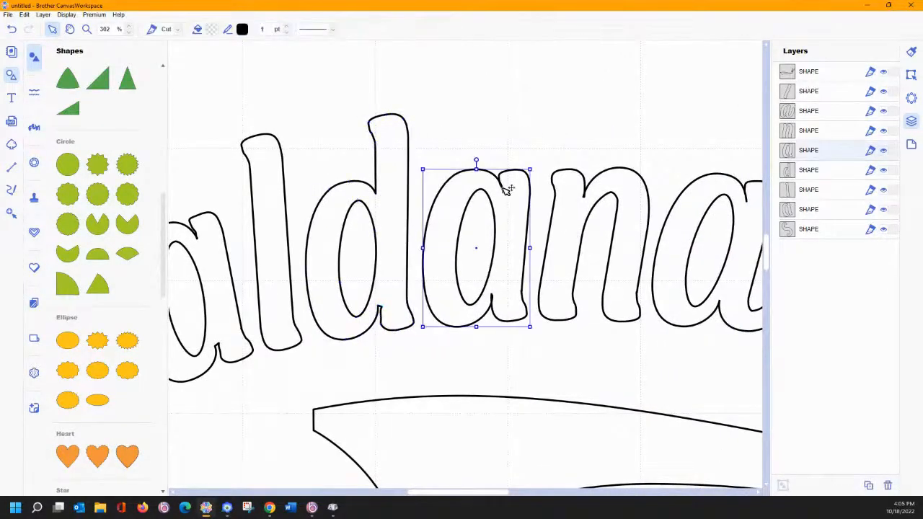
pyautogui.click(503, 185)
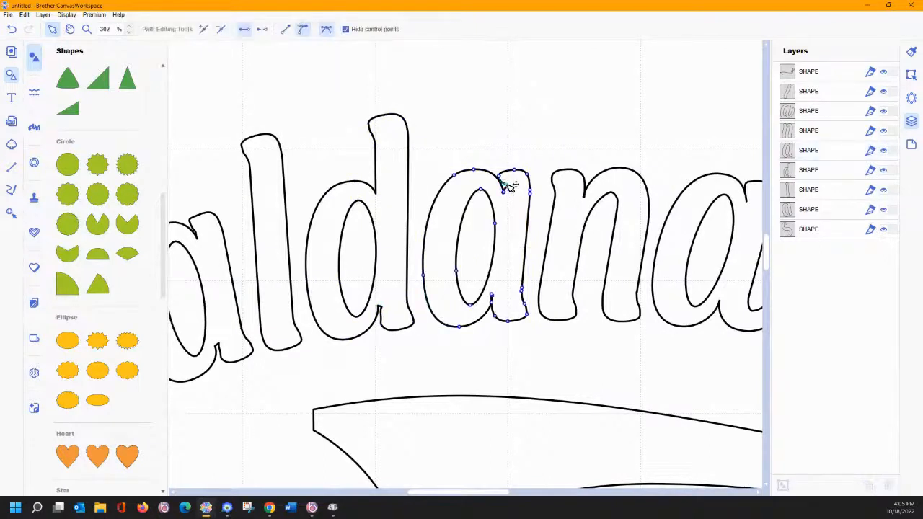
pyautogui.moveTo(498, 175); pyautogui.dragTo(501, 171)
pyautogui.click(508, 192)
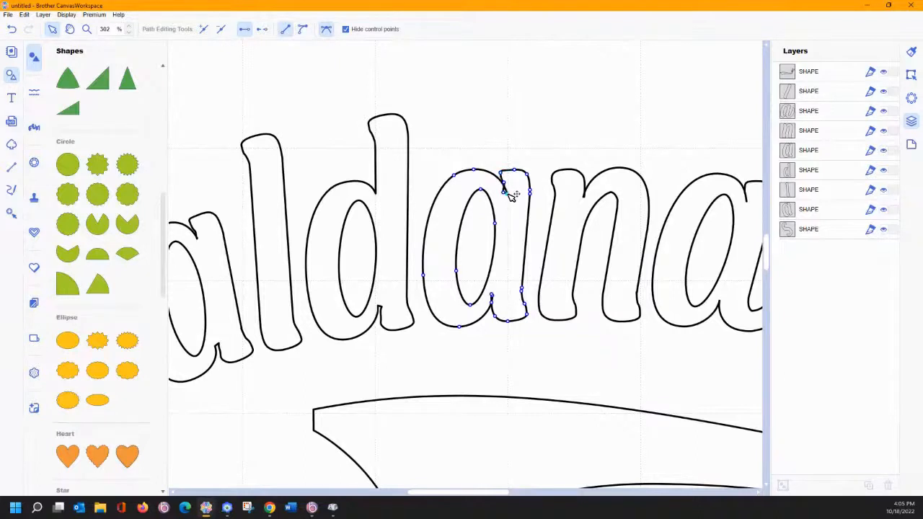
pyautogui.moveTo(503, 191); pyautogui.dragTo(500, 186)
pyautogui.click(504, 184)
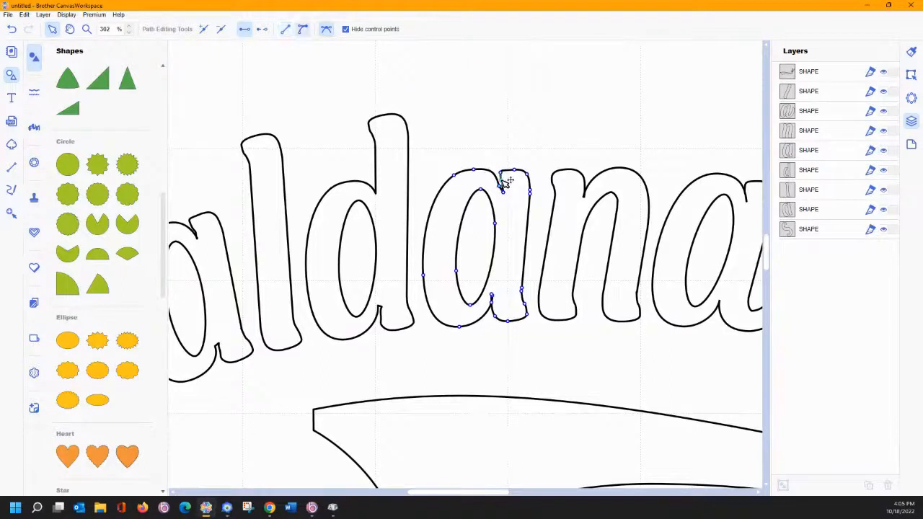
pyautogui.click(196, 234)
pyautogui.click(201, 238)
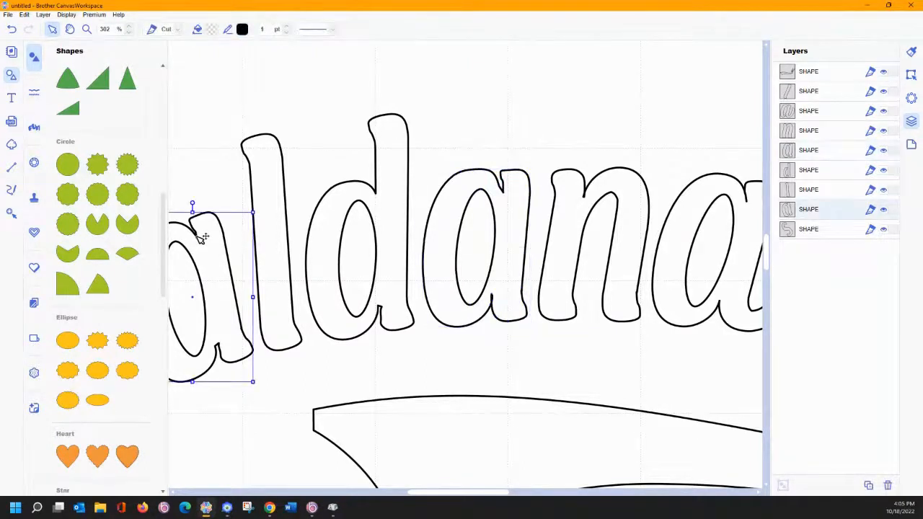
# - Curve the middle a's bottom junction segment and return its node down-right
pyautogui.click(202, 238)
pyautogui.click(202, 238)
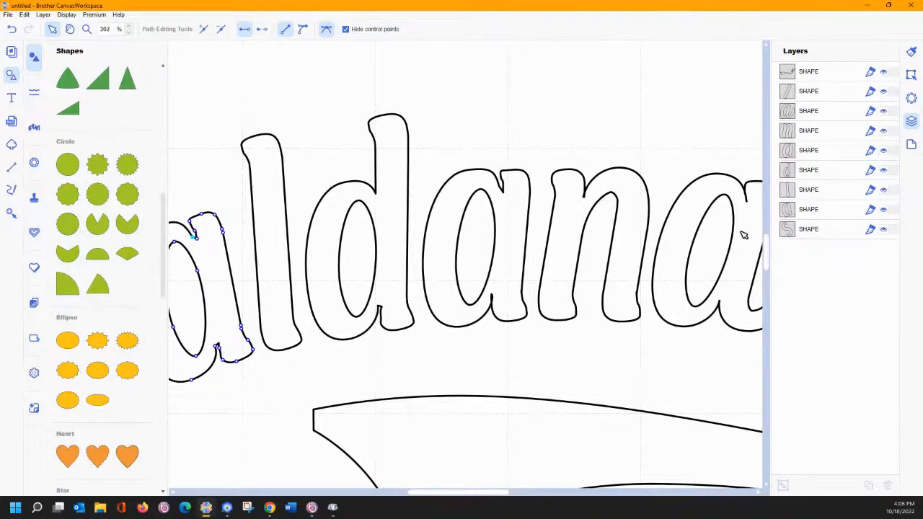
pyautogui.click(493, 299)
pyautogui.doubleClick(492, 299)
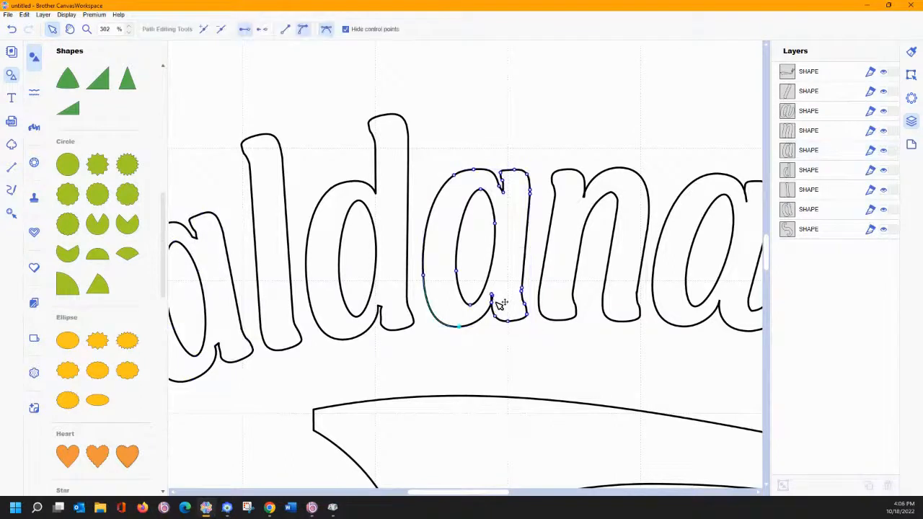
pyautogui.click(493, 295)
pyautogui.moveTo(491, 295); pyautogui.dragTo(476, 281)
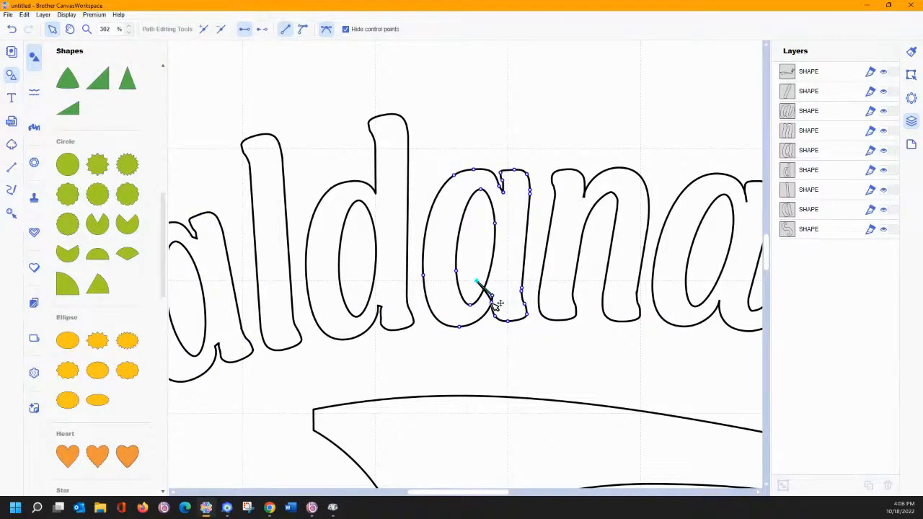
pyautogui.click(492, 298)
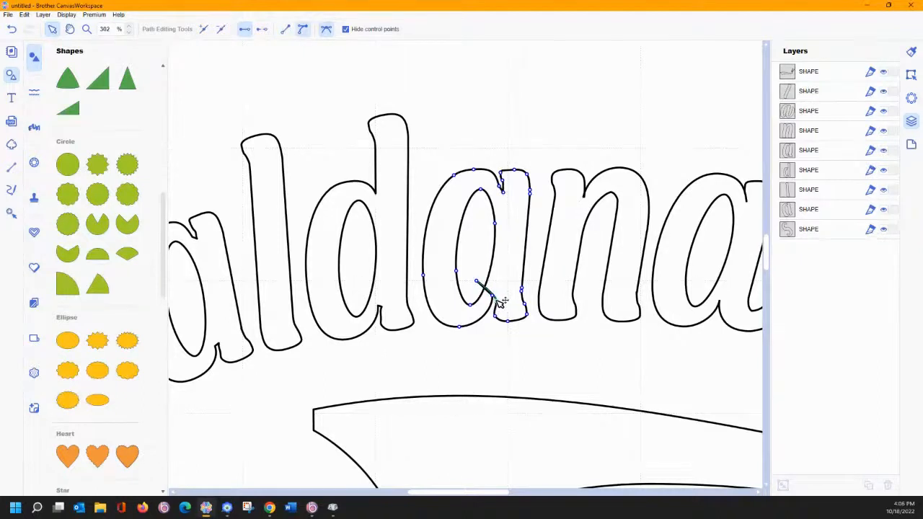
pyautogui.moveTo(477, 281); pyautogui.dragTo(497, 294)
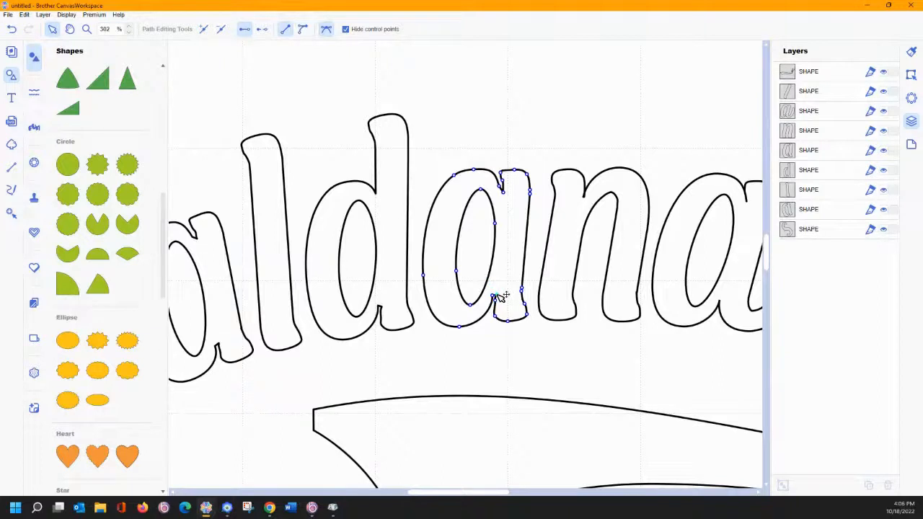
pyautogui.press('Escape')
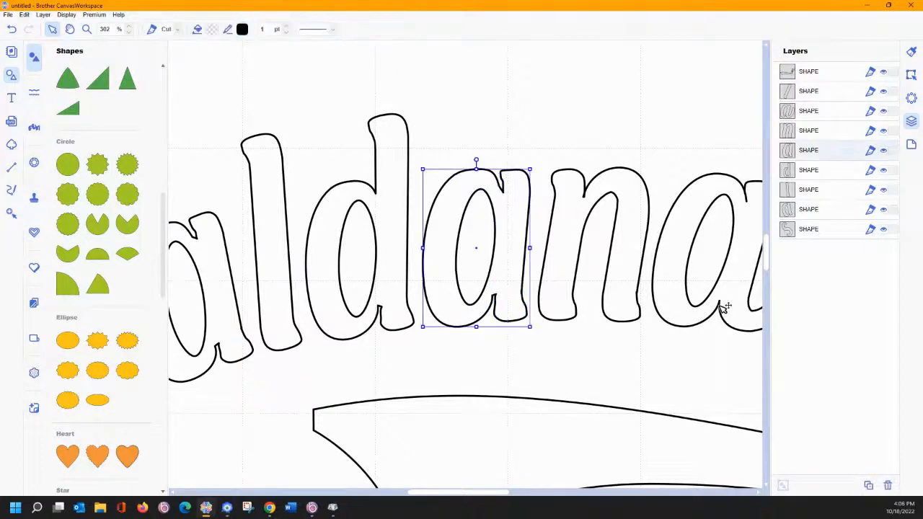
# - Nudge the last a's bottom junction node and check its upper-right node
pyautogui.doubleClick(724, 307)
pyautogui.moveTo(720, 301)
pyautogui.mouseDown()
pyautogui.moveTo(728, 299)
pyautogui.moveTo(720, 300)
pyautogui.mouseUp()
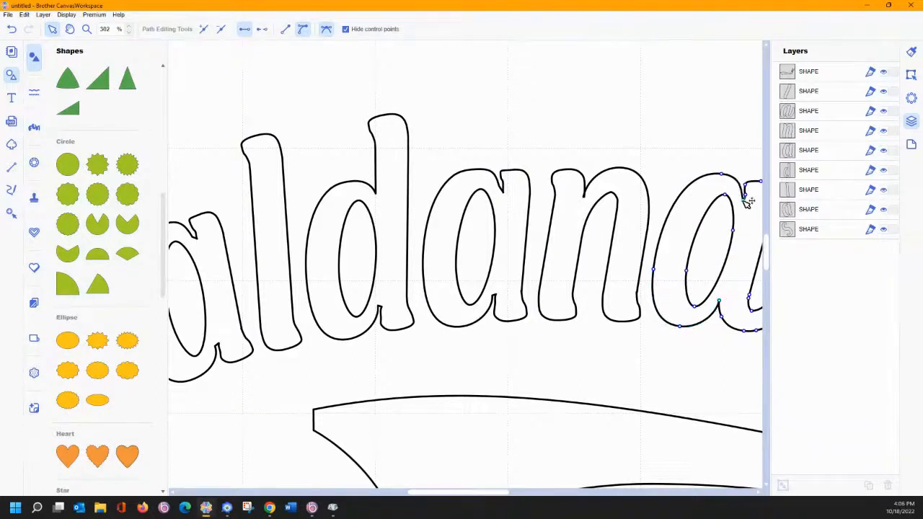
pyautogui.click(743, 199)
pyautogui.click(502, 158)
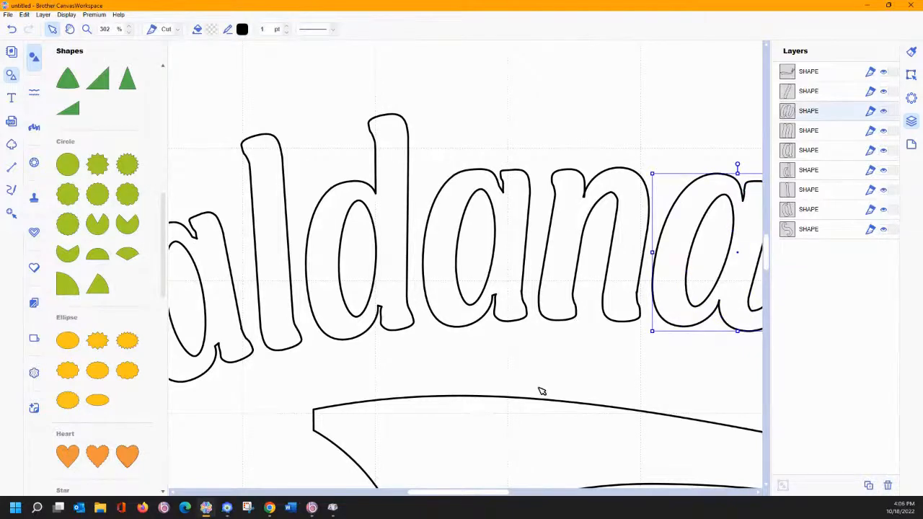
# - Reshape the V's inner corner above the swoosh, curving the left arm's inner edge
pyautogui.click(758, 493)
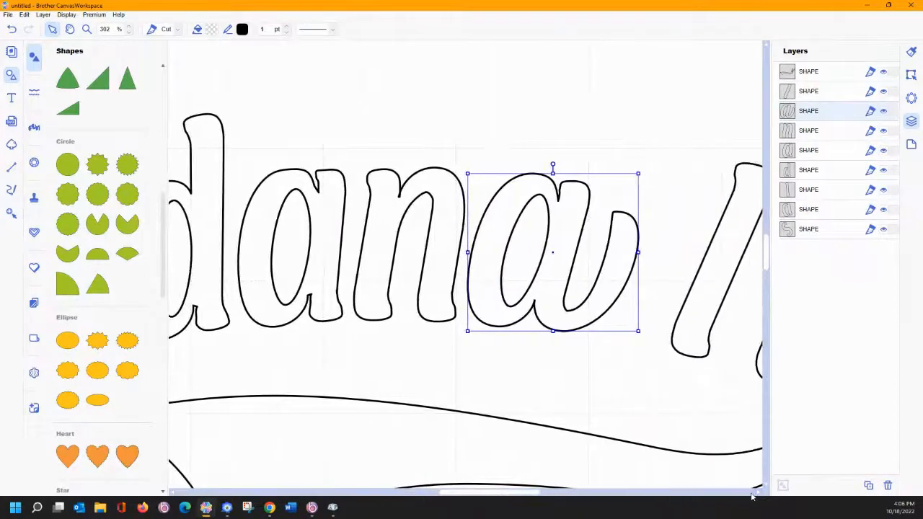
pyautogui.click(758, 493)
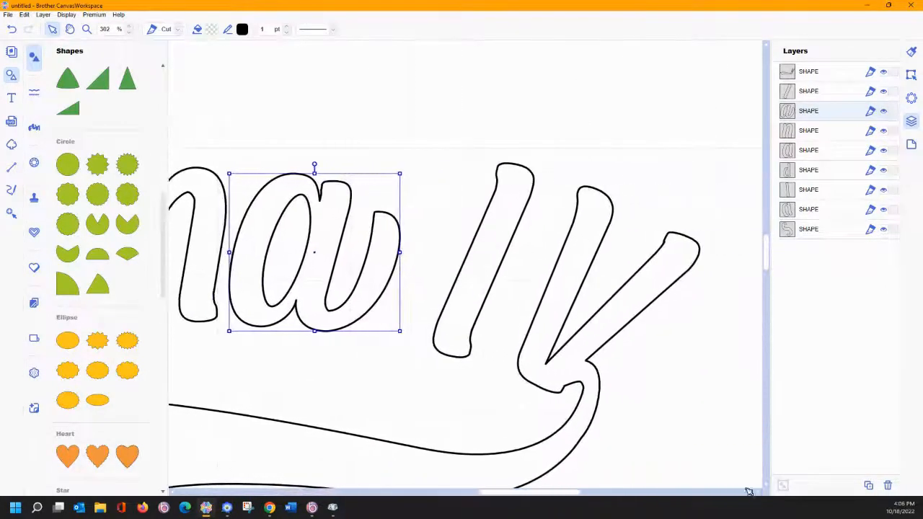
pyautogui.click(550, 363)
pyautogui.doubleClick(549, 364)
pyautogui.click(552, 361)
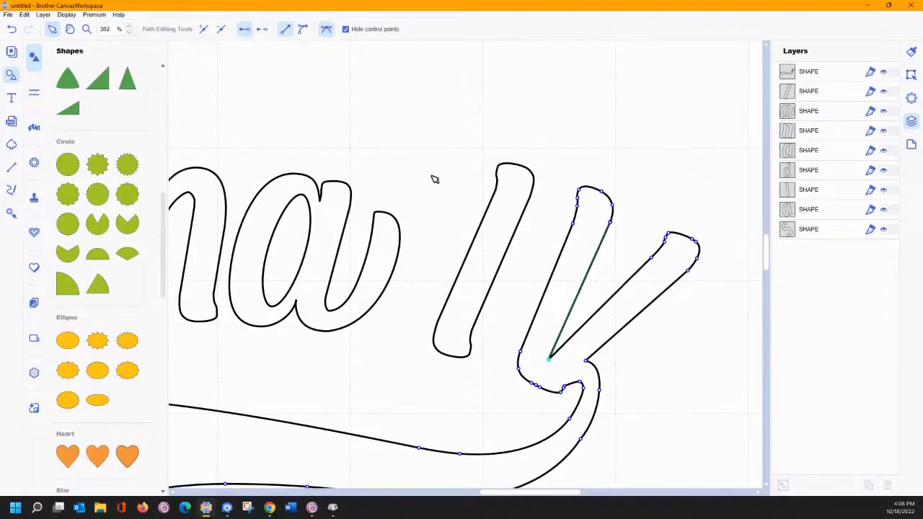
pyautogui.click(345, 29)
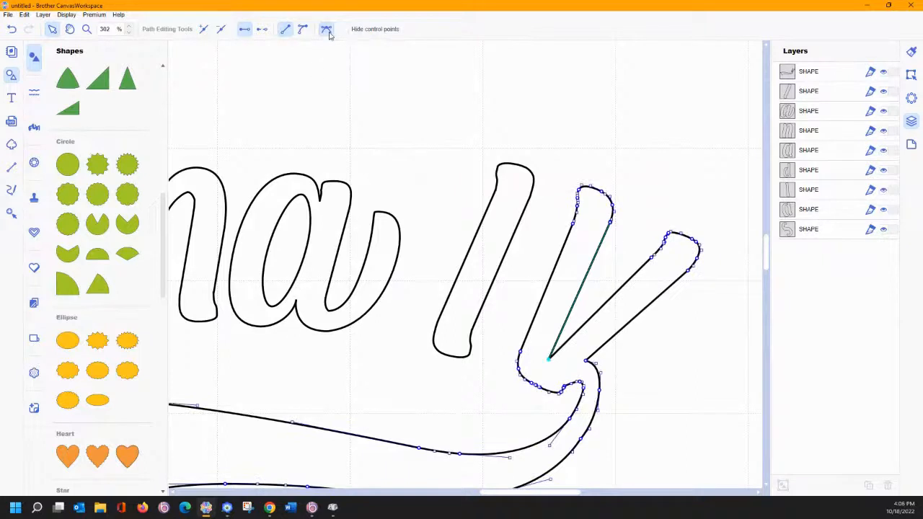
pyautogui.rightClick(549, 364)
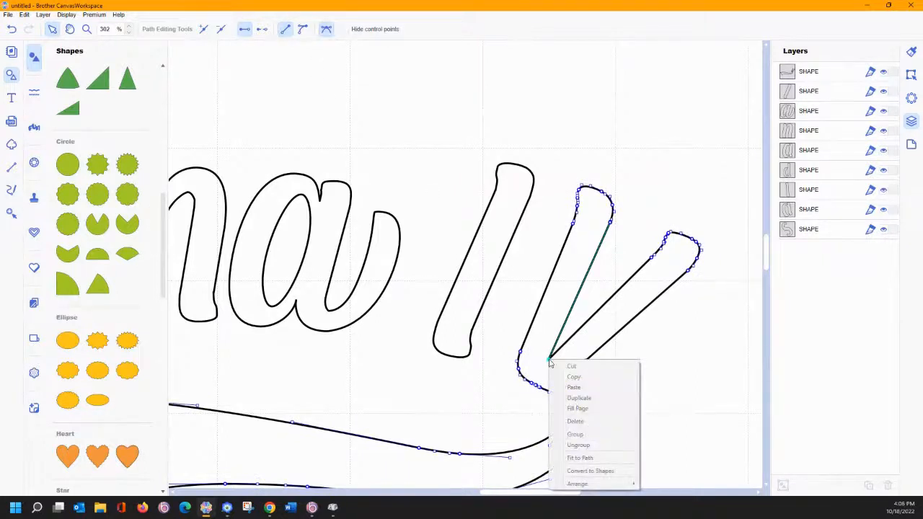
pyautogui.click(652, 260)
pyautogui.moveTo(653, 257); pyautogui.dragTo(638, 272)
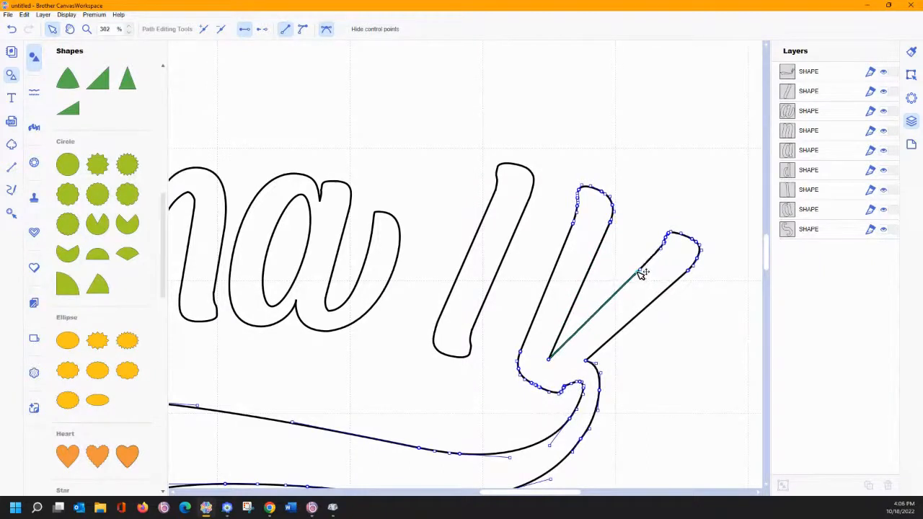
pyautogui.click(549, 361)
pyautogui.click(303, 30)
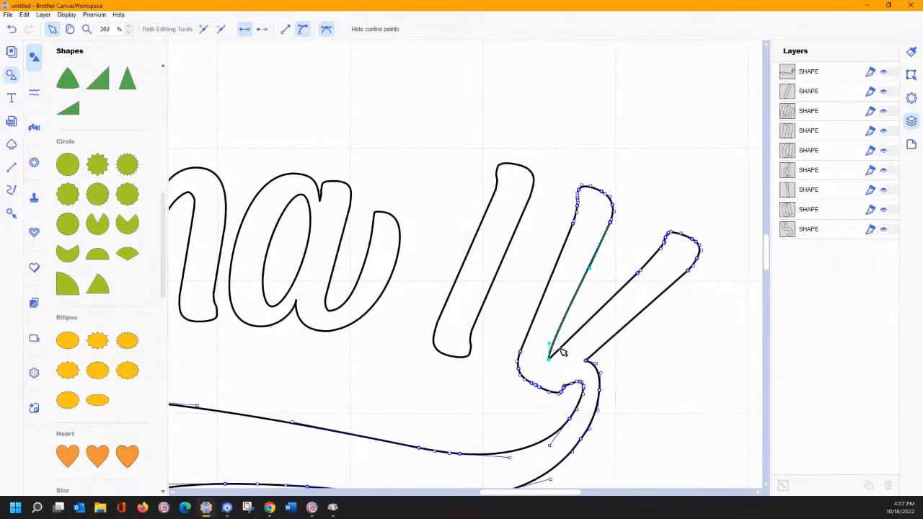
# - Re-enter node editing on the IV outline, hide curve handles, and check the V's upper-right tip
pyautogui.click(560, 350)
pyautogui.doubleClick(560, 350)
pyautogui.click(560, 350)
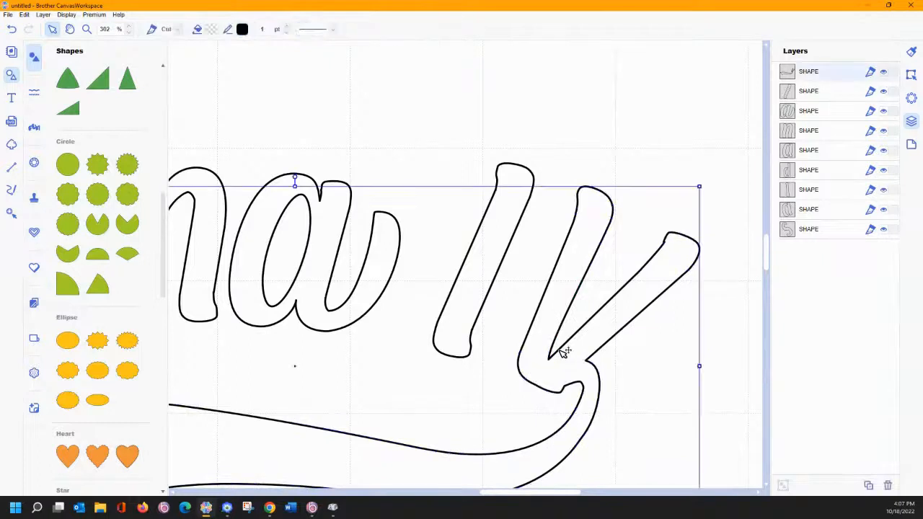
pyautogui.doubleClick(564, 352)
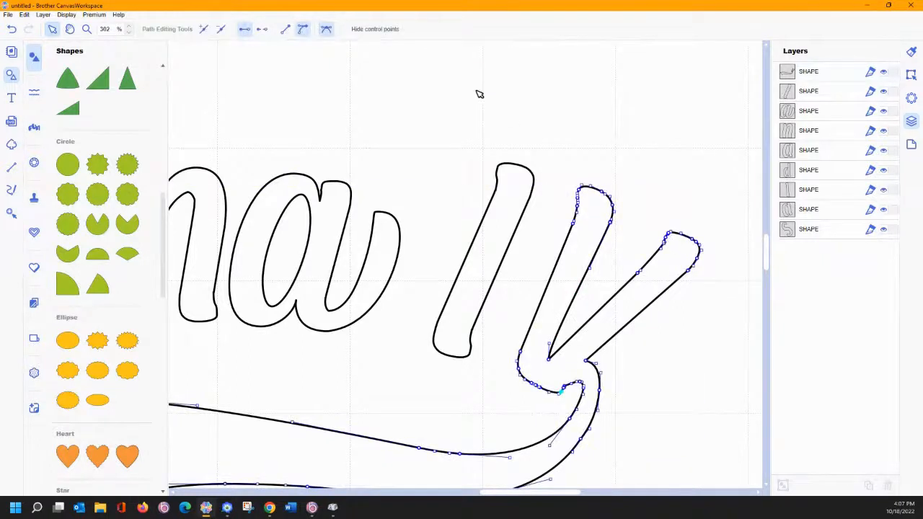
pyautogui.click(345, 29)
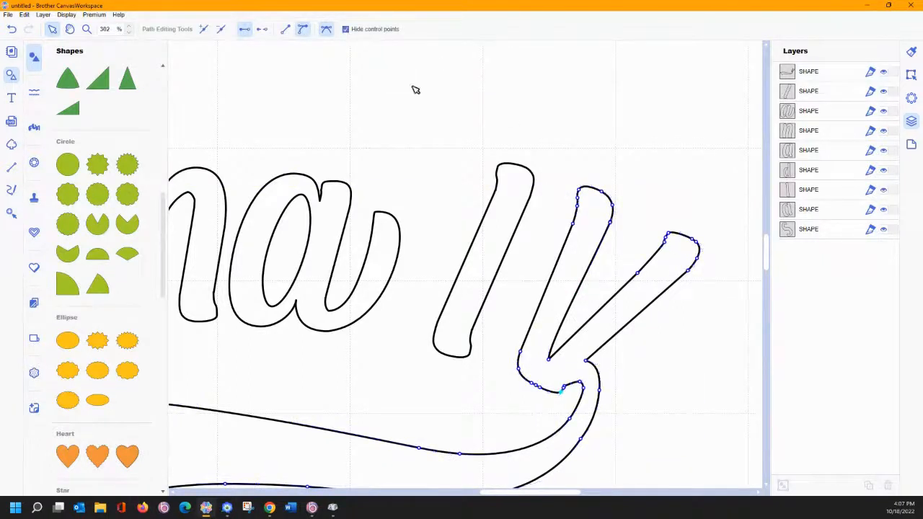
pyautogui.click(665, 239)
pyautogui.click(410, 133)
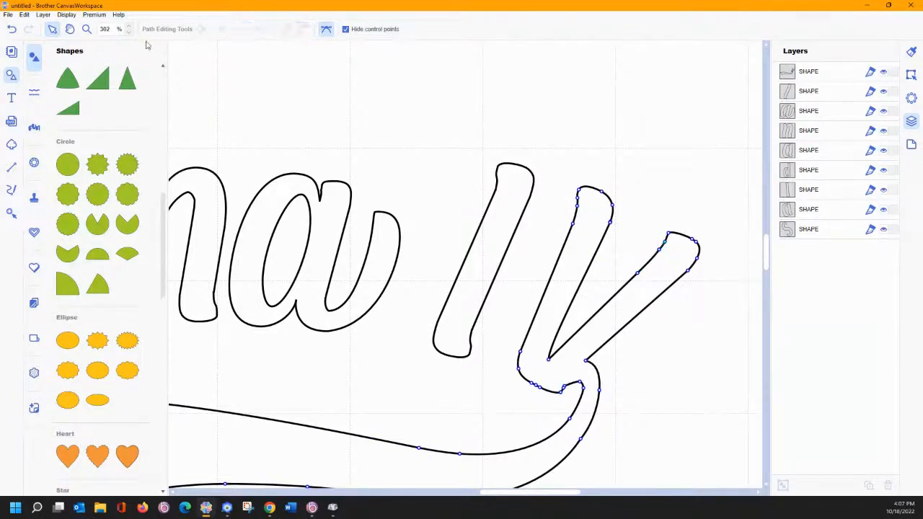
pyautogui.click(85, 29)
pyautogui.moveTo(278, 126); pyautogui.dragTo(661, 354)
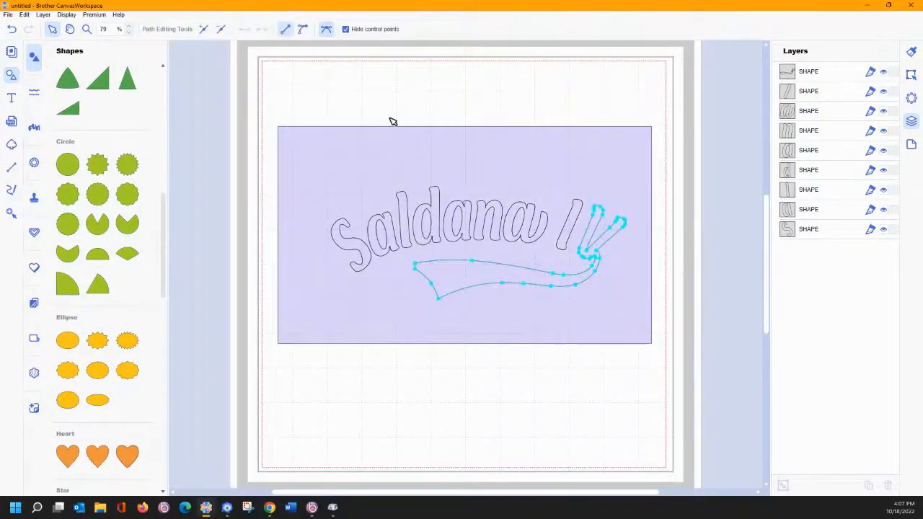
pyautogui.click(366, 128)
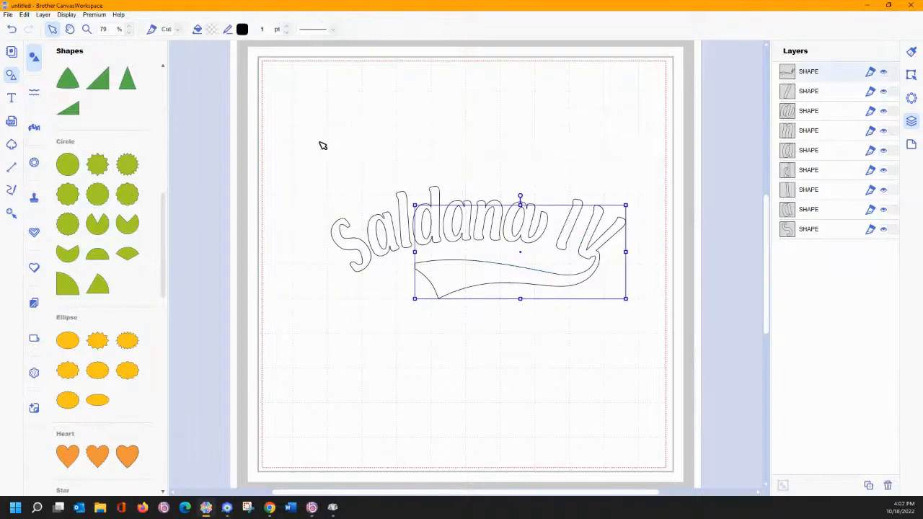
pyautogui.moveTo(321, 143)
pyautogui.mouseDown()
pyautogui.moveTo(581, 319)
pyautogui.moveTo(659, 340)
pyautogui.moveTo(666, 356)
pyautogui.mouseUp()
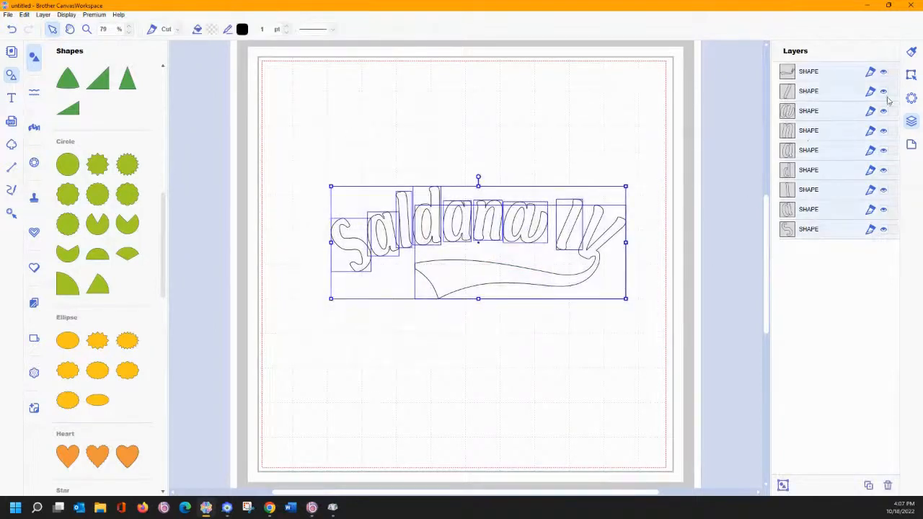
pyautogui.click(911, 74)
pyautogui.scroll(-3, 814, 382)
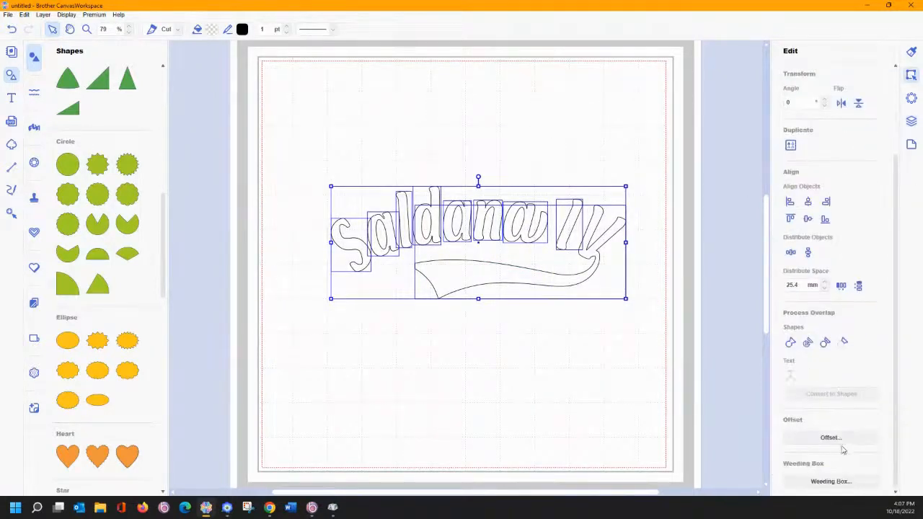
pyautogui.click(822, 436)
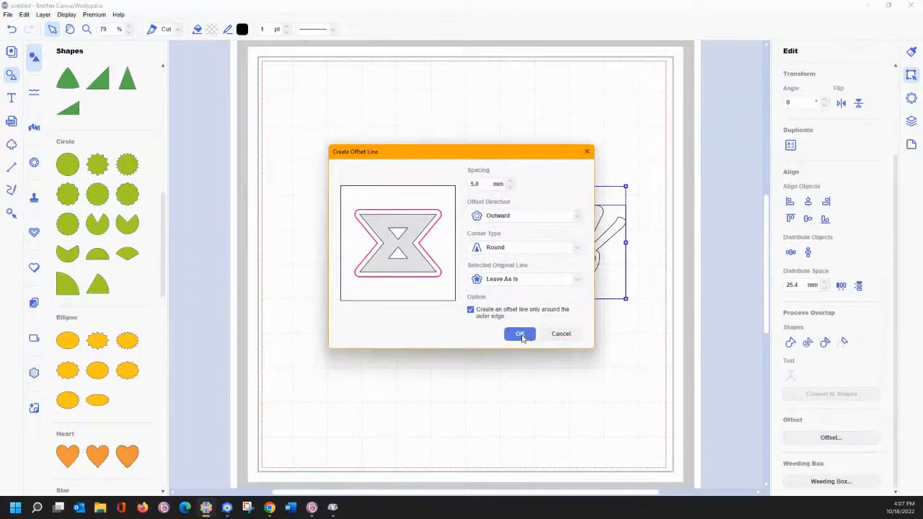
pyautogui.click(520, 336)
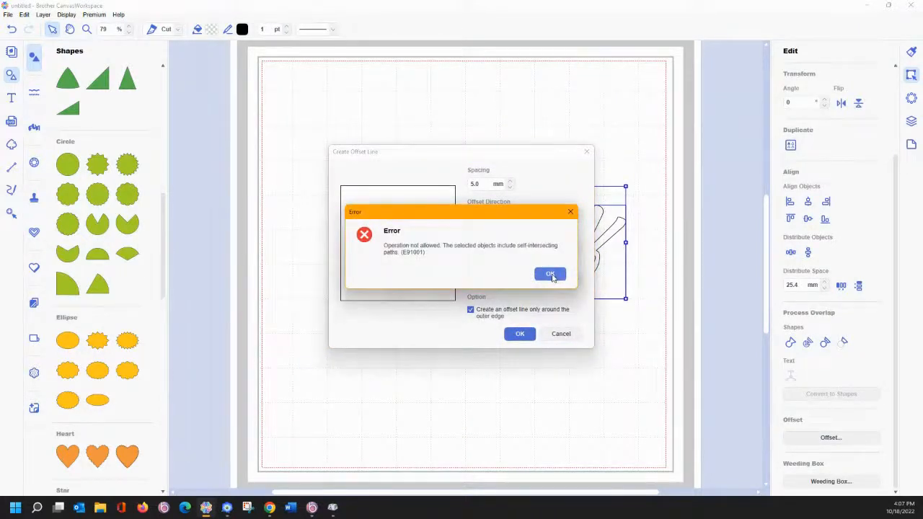
pyautogui.click(550, 275)
pyautogui.click(487, 329)
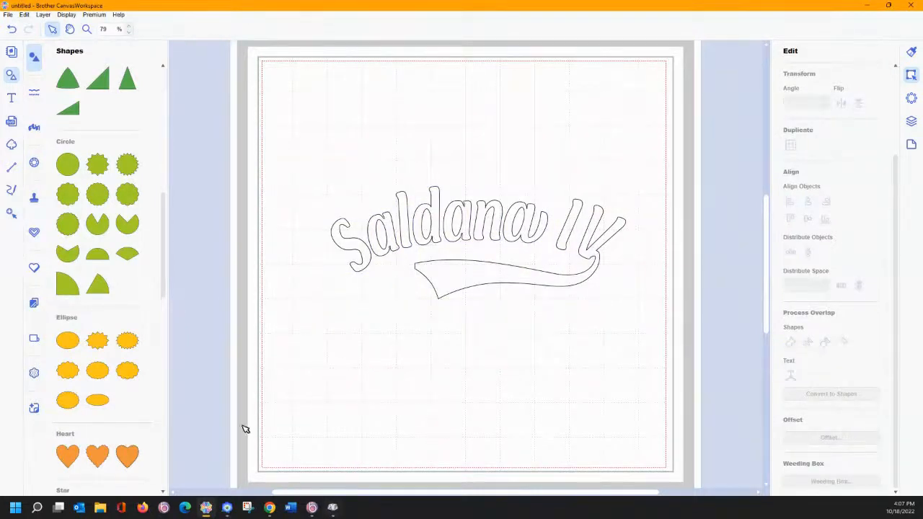
# - Export the lettering as Sal.fcm, replacing the existing file, and bring BES4 forward
pyautogui.click(8, 14)
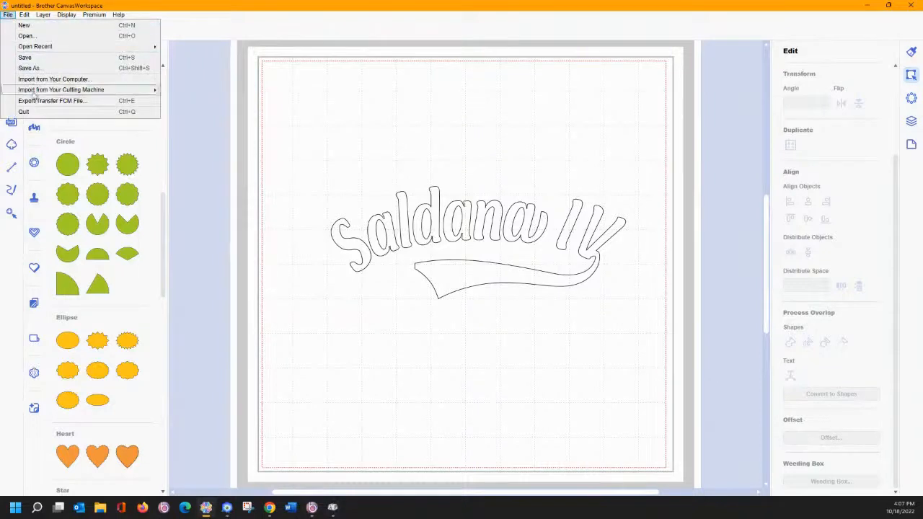
pyautogui.click(36, 101)
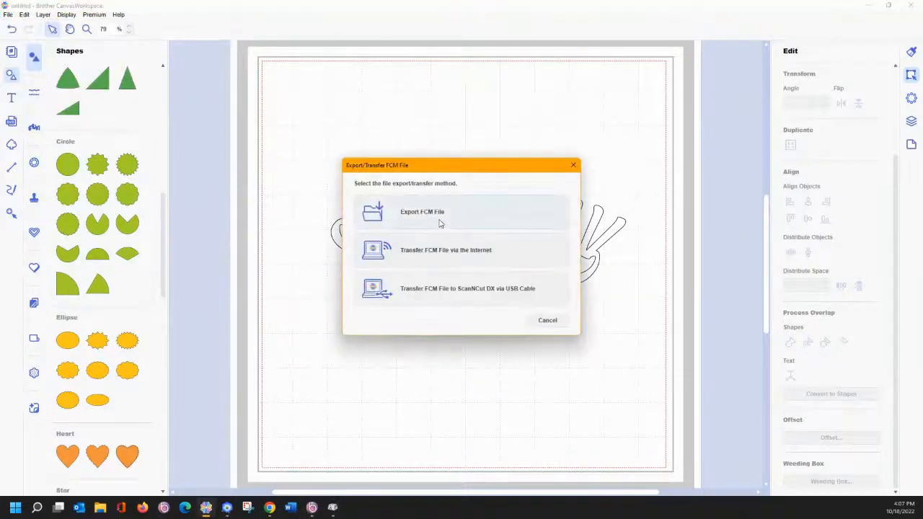
pyautogui.click(440, 224)
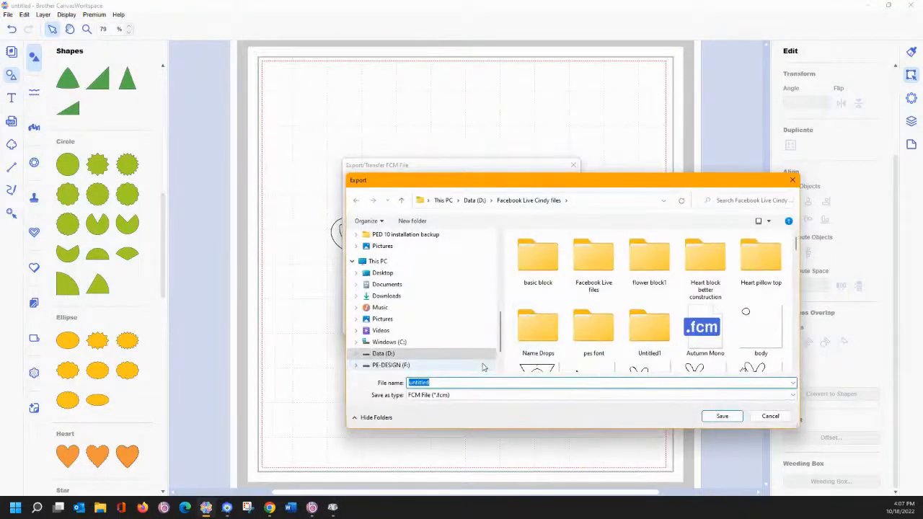
pyautogui.write('Sal')
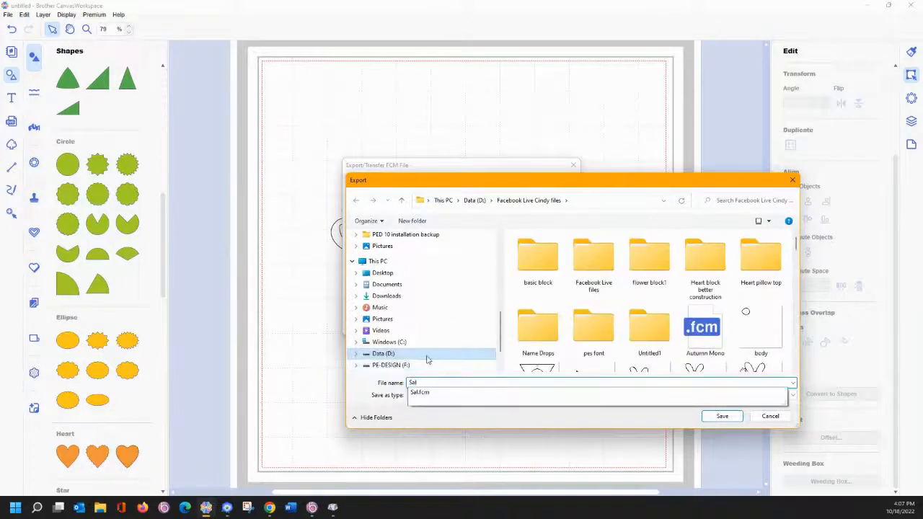
pyautogui.click(476, 395)
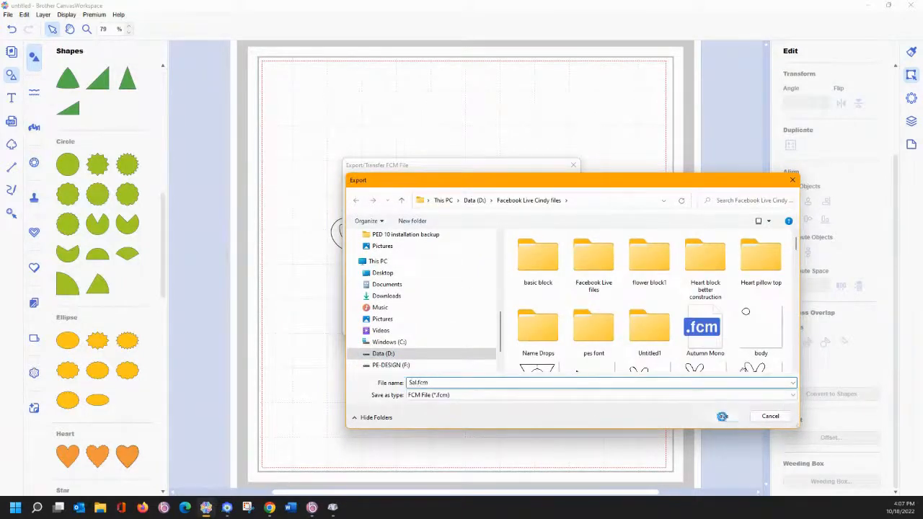
pyautogui.click(722, 416)
pyautogui.click(485, 286)
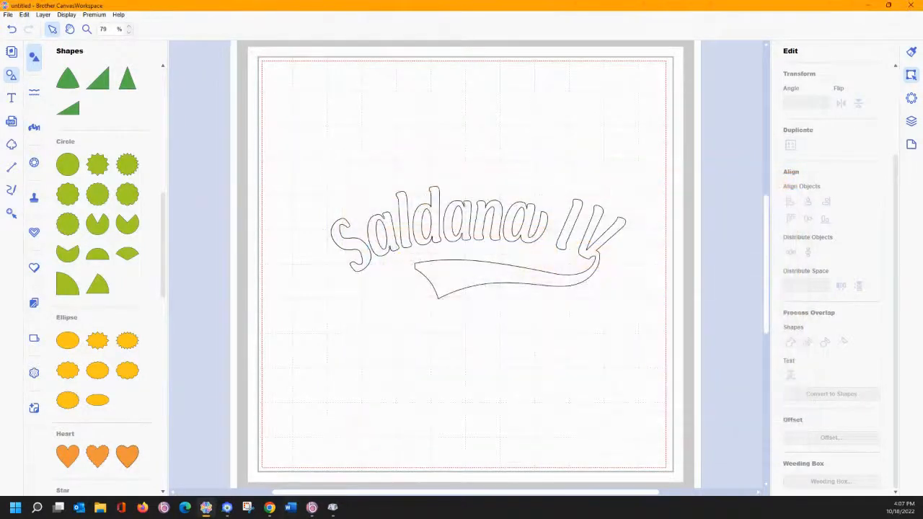
pyautogui.click(311, 509)
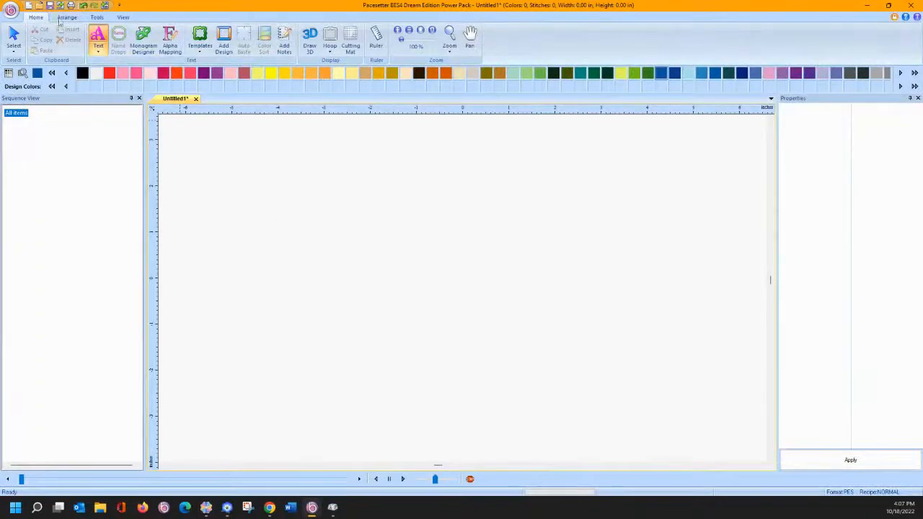
# - Import the Sal cutting file through Import Artwork, picking it from the thumbnail list
pyautogui.click(11, 10)
pyautogui.moveTo(43, 159)
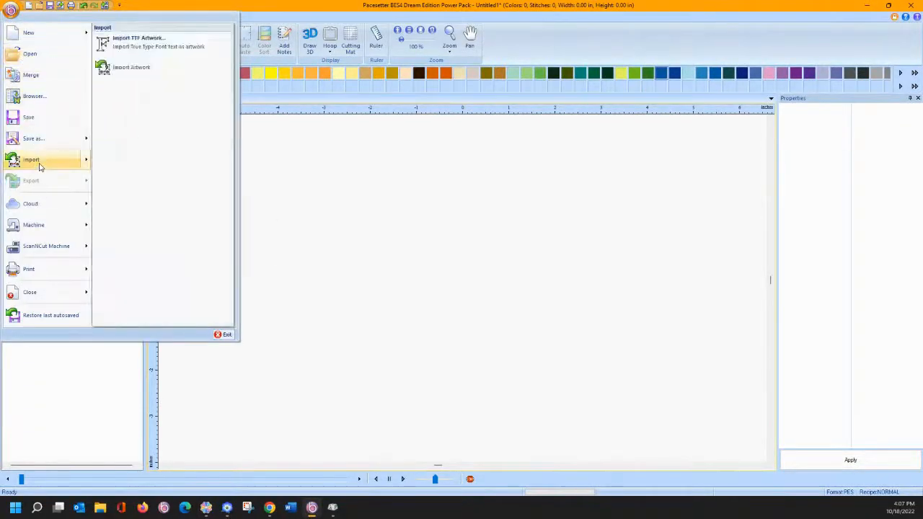
pyautogui.click(143, 69)
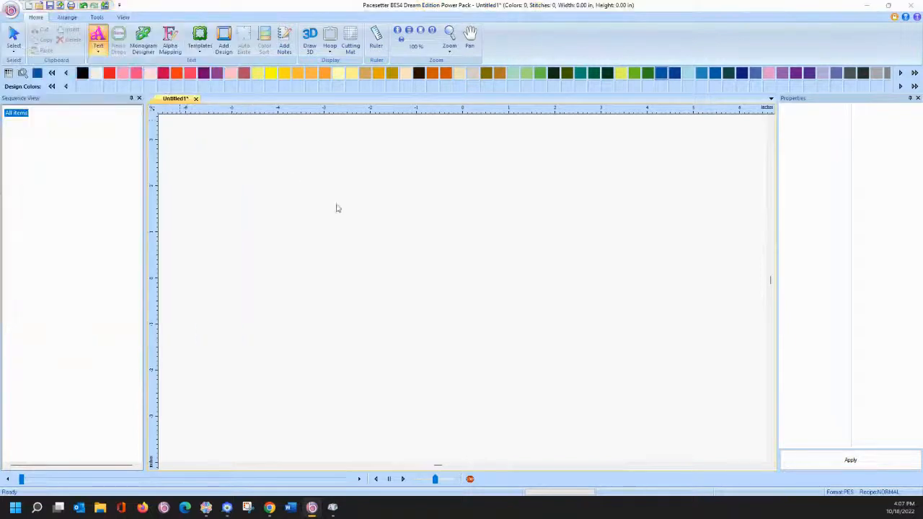
pyautogui.scroll(-10, 412, 274)
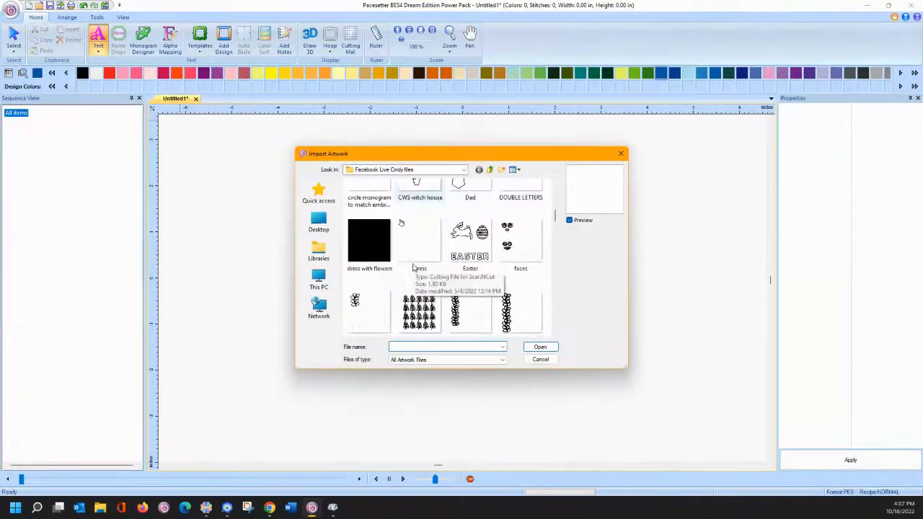
pyautogui.scroll(-10, 430, 274)
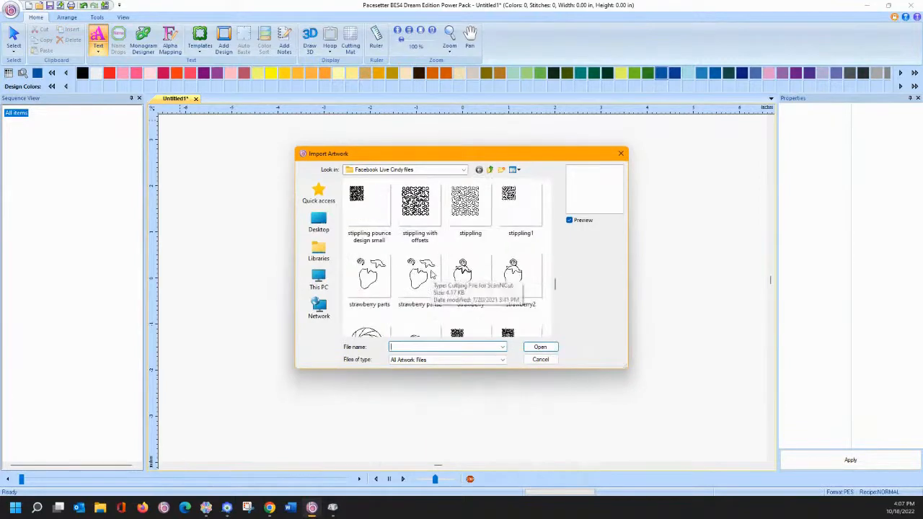
pyautogui.scroll(-5, 432, 276)
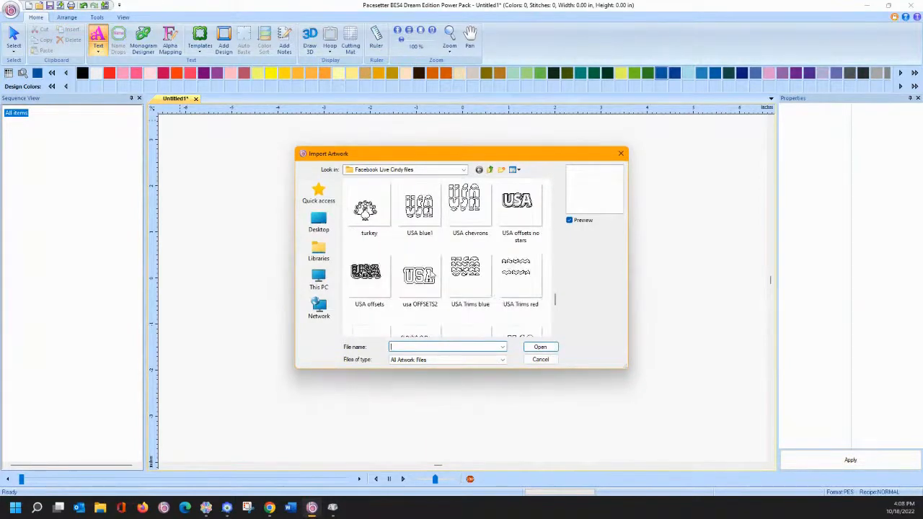
pyautogui.scroll(-2, 430, 274)
pyautogui.scroll(10, 430, 274)
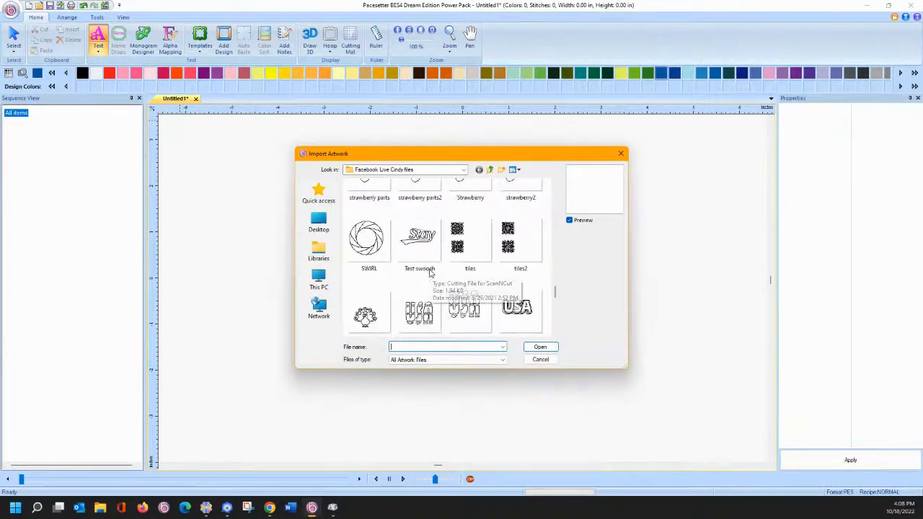
pyautogui.scroll(1, 427, 267)
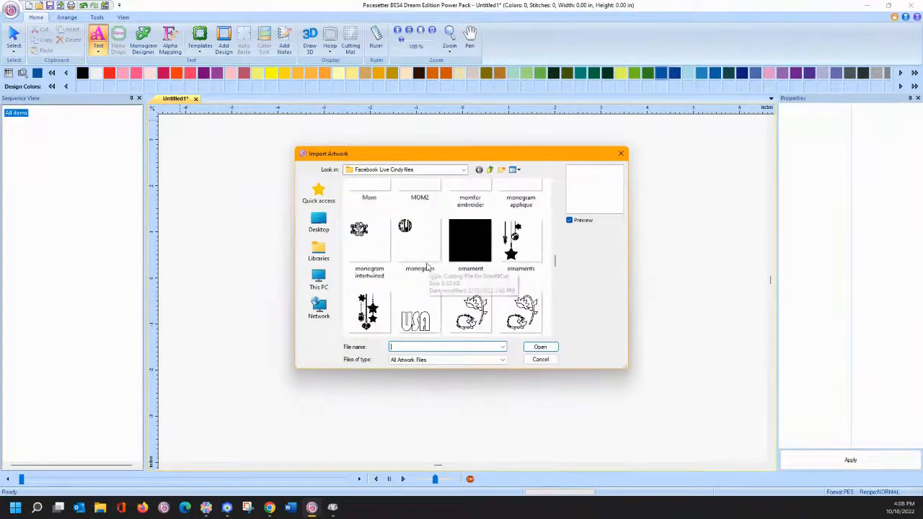
pyautogui.scroll(-5, 427, 268)
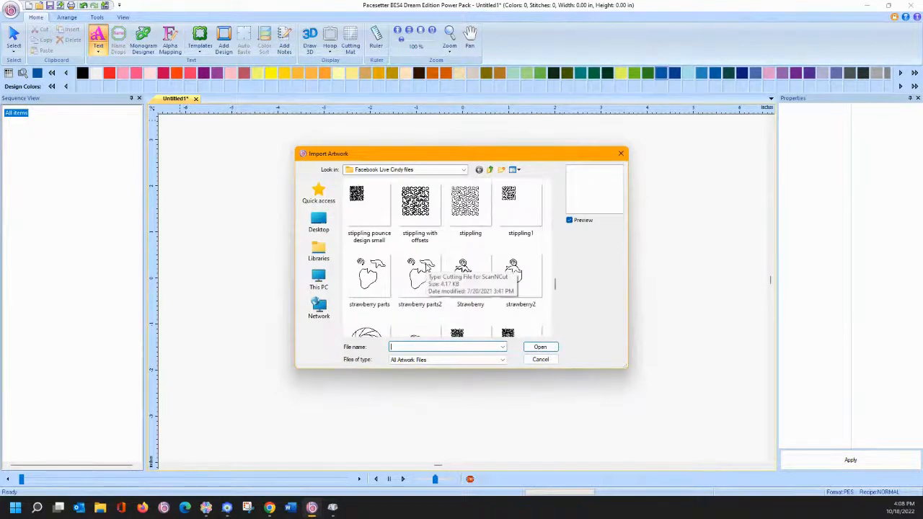
pyautogui.scroll(2, 436, 233)
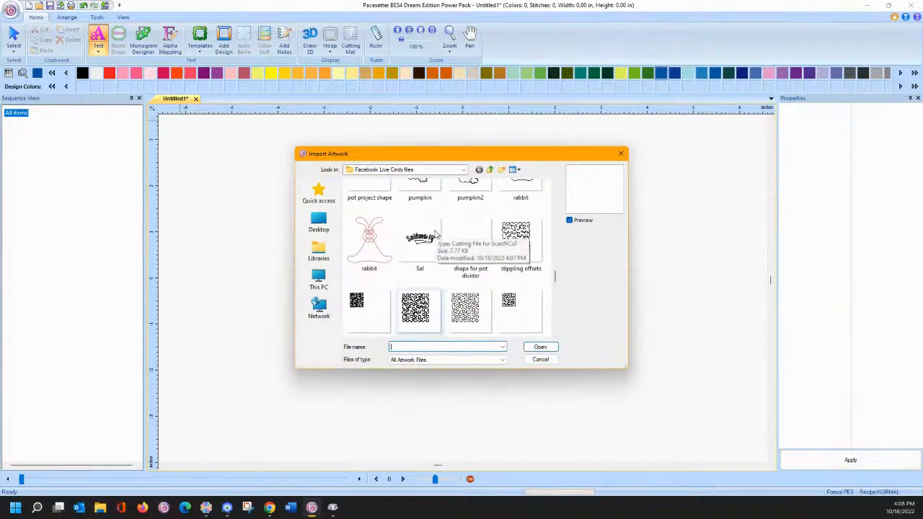
pyautogui.doubleClick(432, 249)
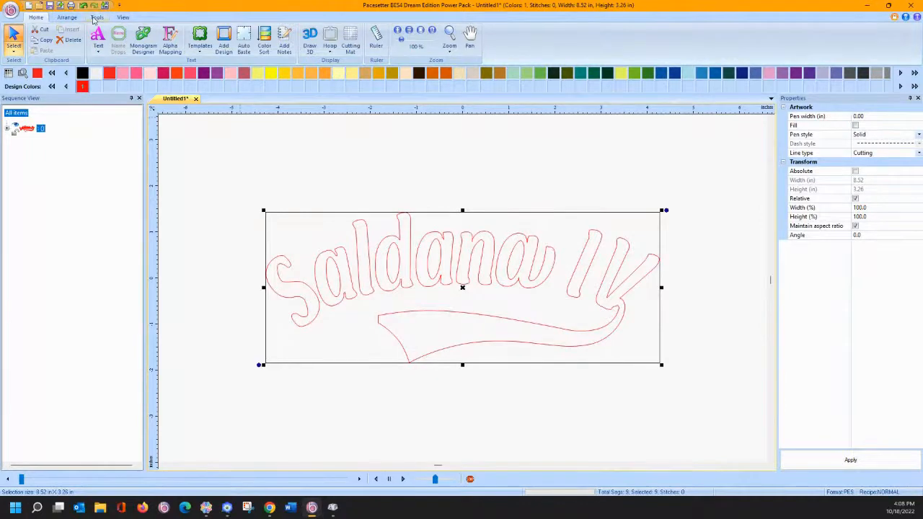
# - Apply Arrange > Offset > Create Offset with default settings, then force-close the frozen BES4
pyautogui.click(97, 18)
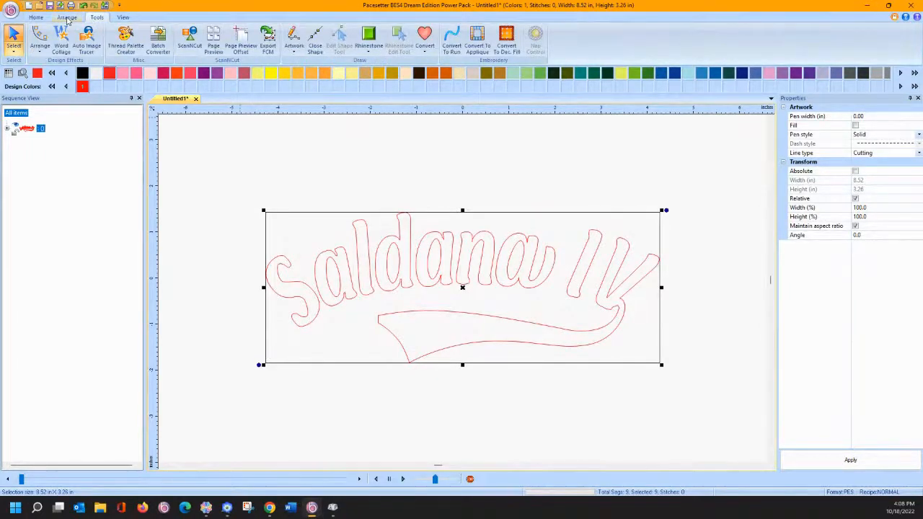
pyautogui.click(67, 18)
pyautogui.click(134, 51)
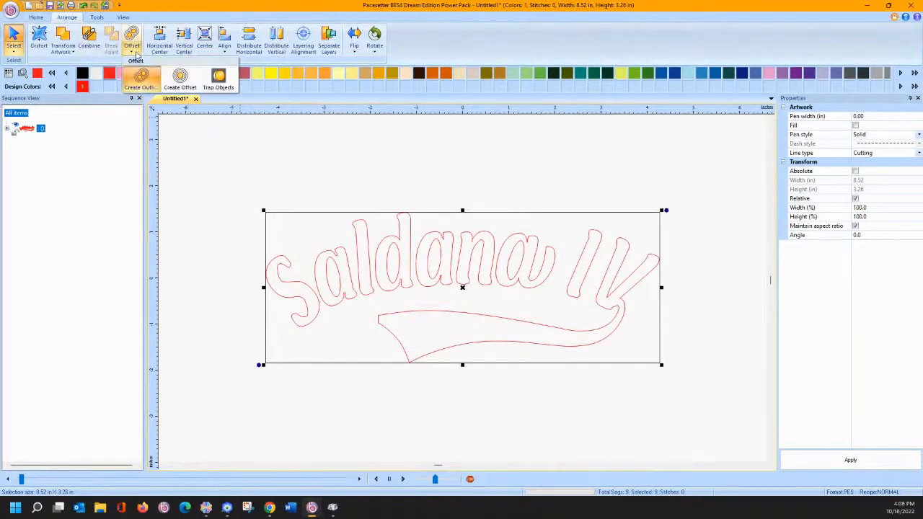
pyautogui.click(180, 78)
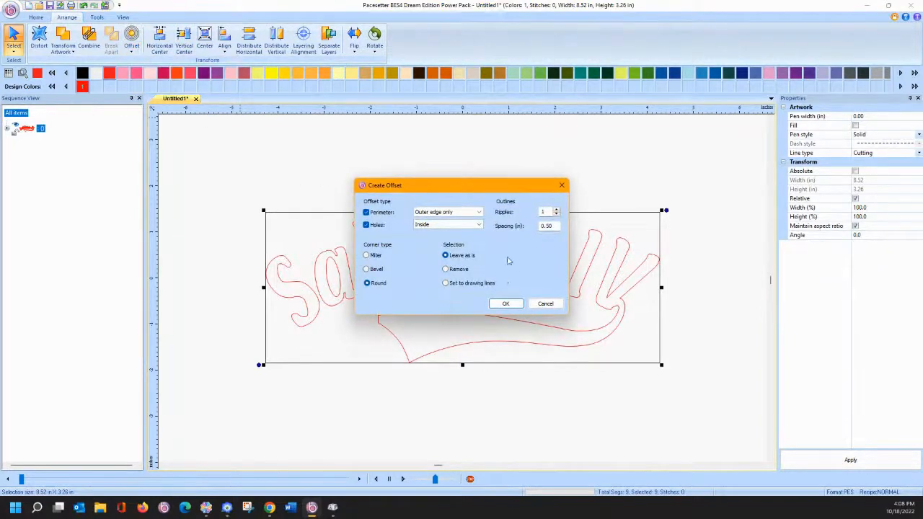
pyautogui.click(507, 304)
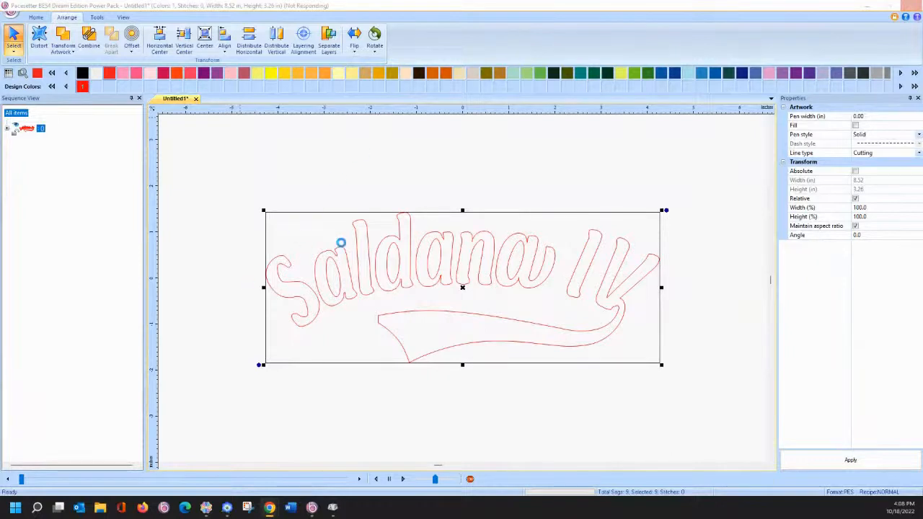
pyautogui.click(912, 7)
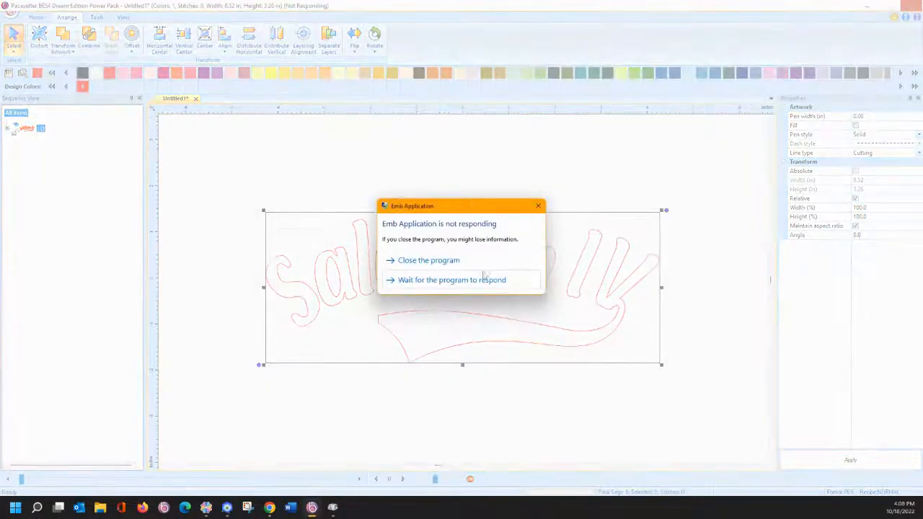
pyautogui.click(459, 261)
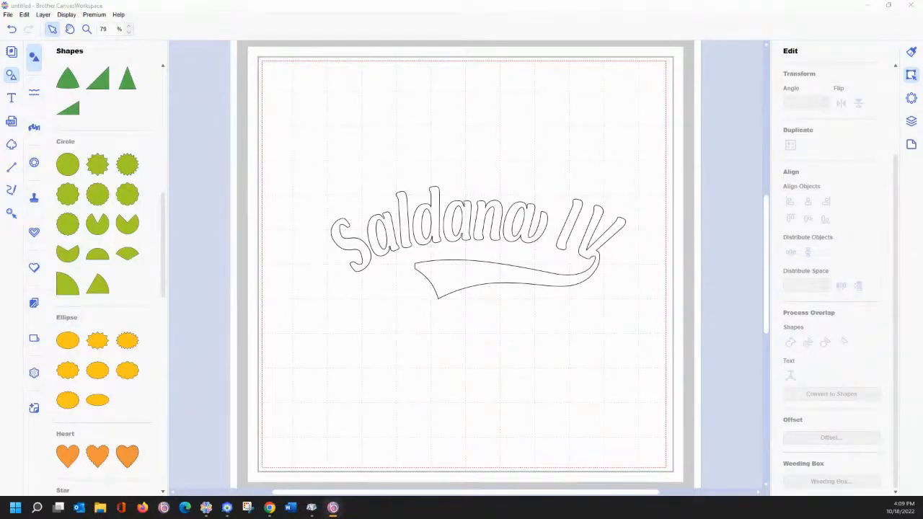
# - Bring the relaunched BES4 into view and add a Roots Regular text object with the person's name
pyautogui.moveTo(0, 78); pyautogui.dragTo(374, 13)
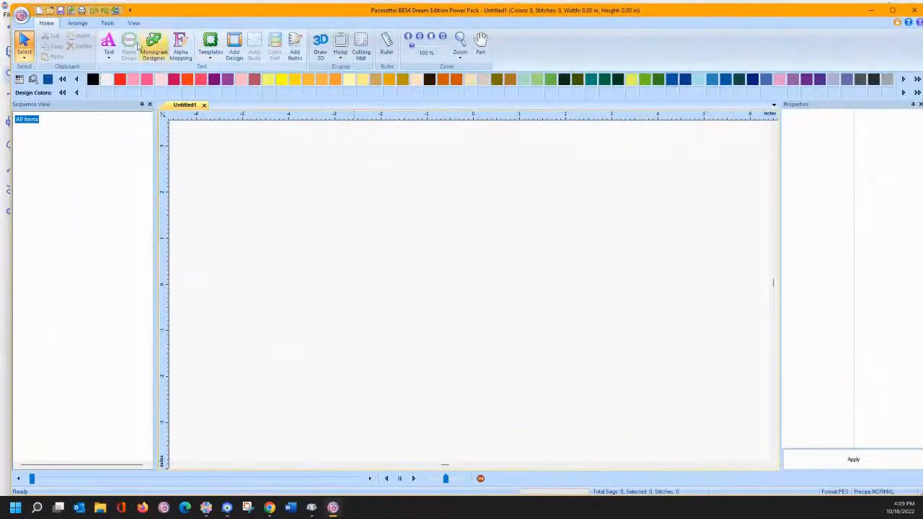
pyautogui.click(108, 58)
pyautogui.click(115, 88)
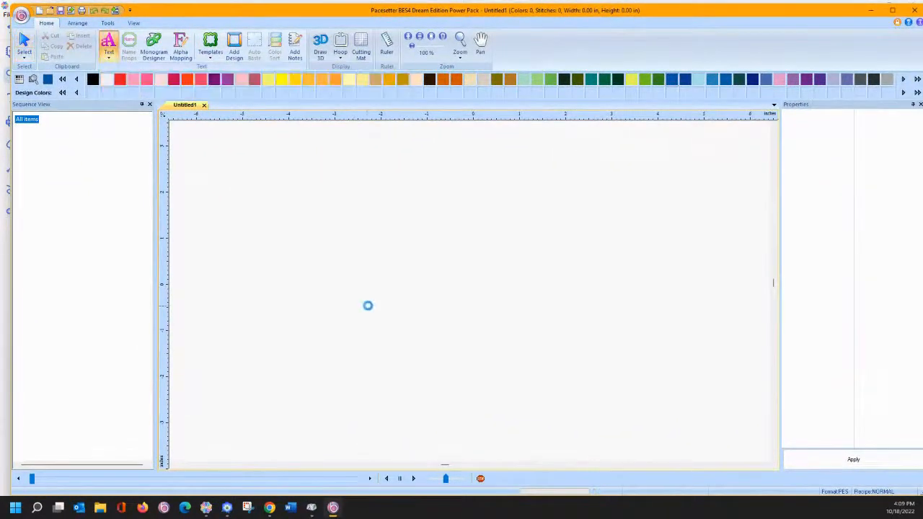
pyautogui.click(367, 306)
pyautogui.write('R')
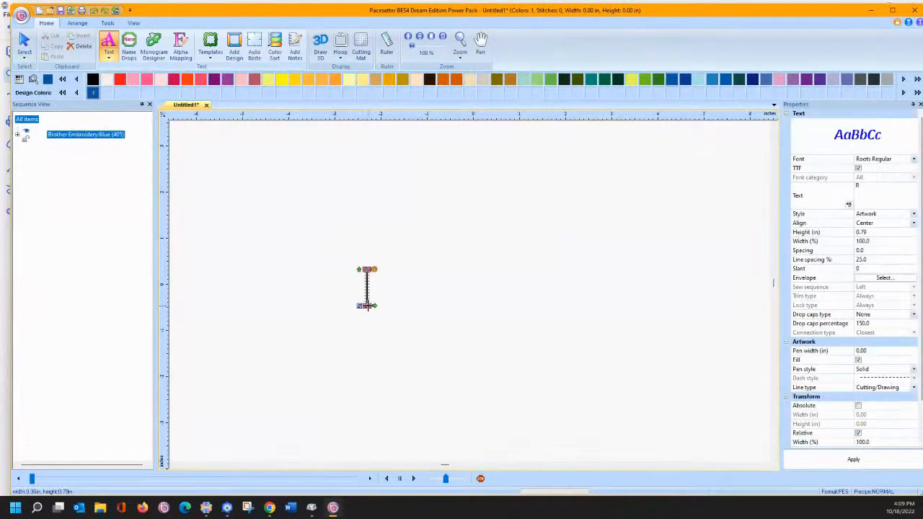
pyautogui.write('Sal')
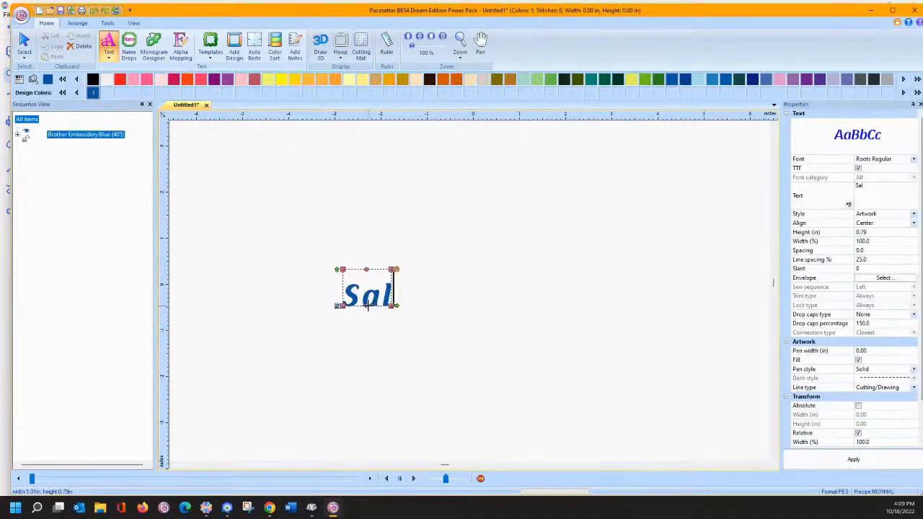
pyautogui.write('dana')
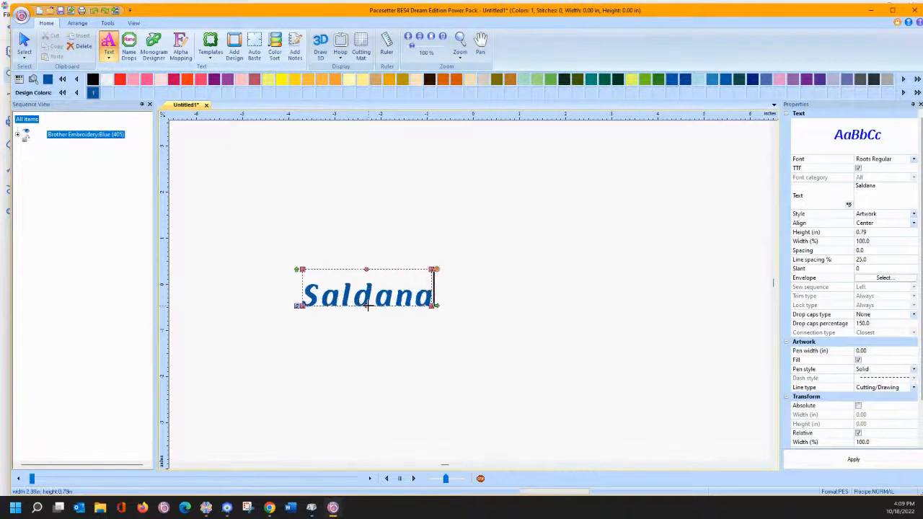
pyautogui.write(' IV')
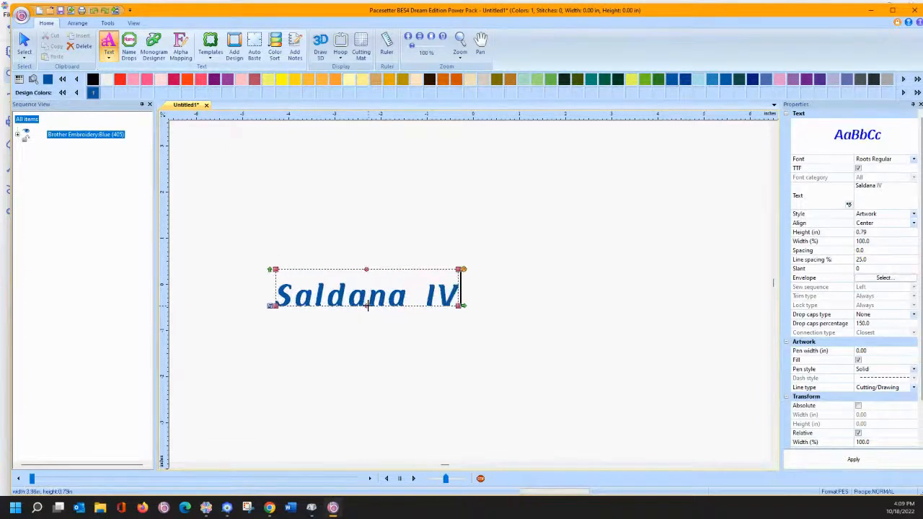
# - Commit the name and append a swash tail character taken from Character Map
pyautogui.press('Return')
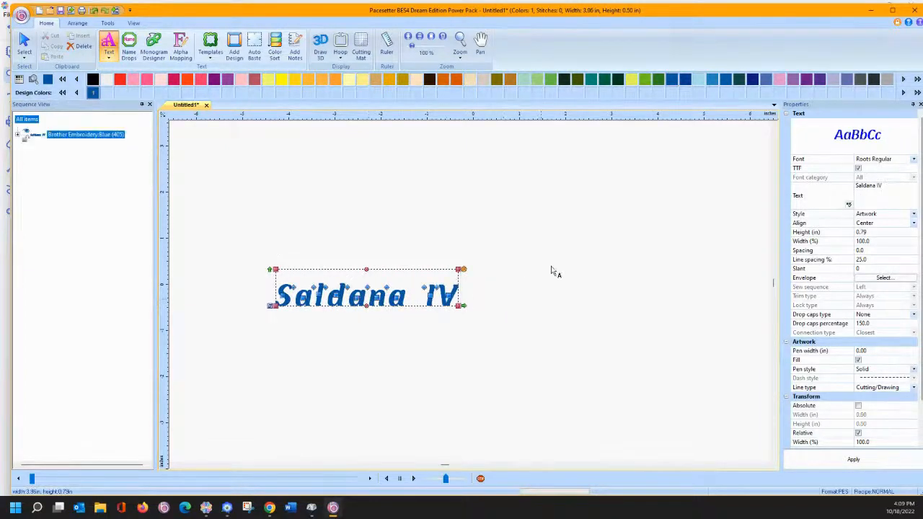
pyautogui.moveTo(310, 509)
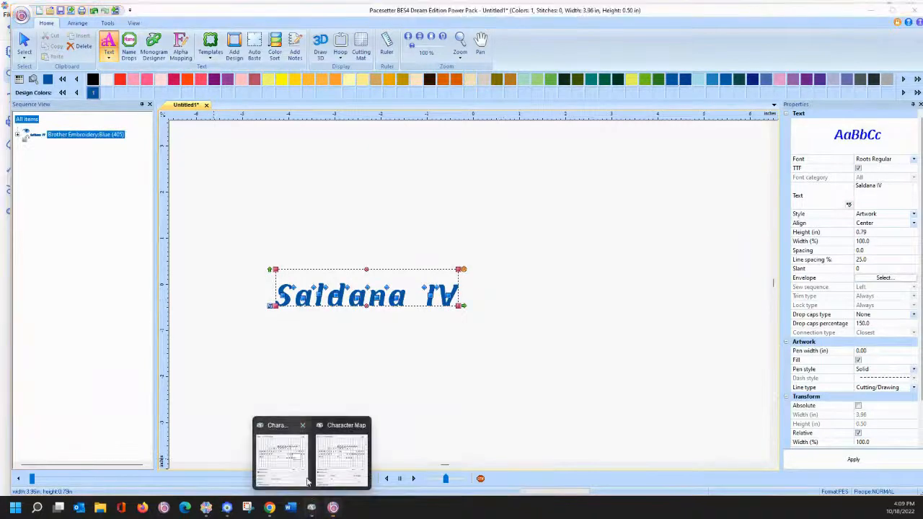
pyautogui.click(341, 462)
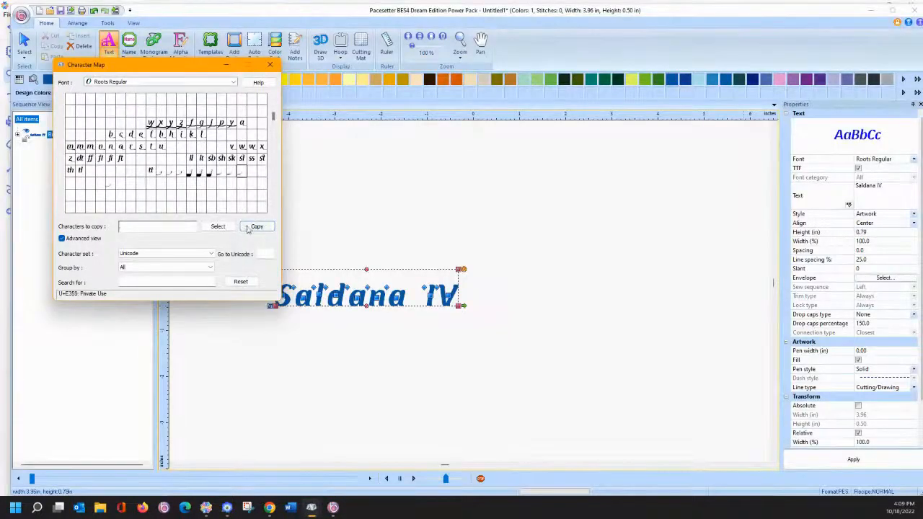
pyautogui.click(887, 186)
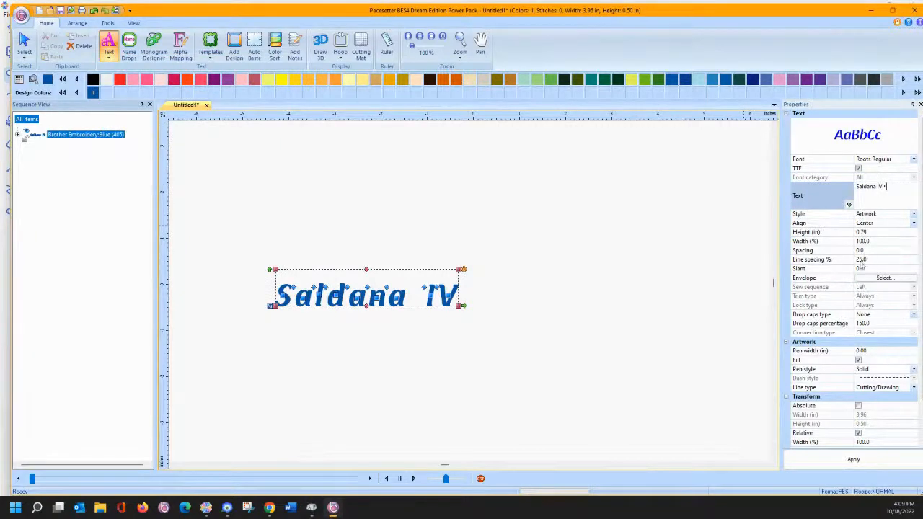
pyautogui.click(862, 466)
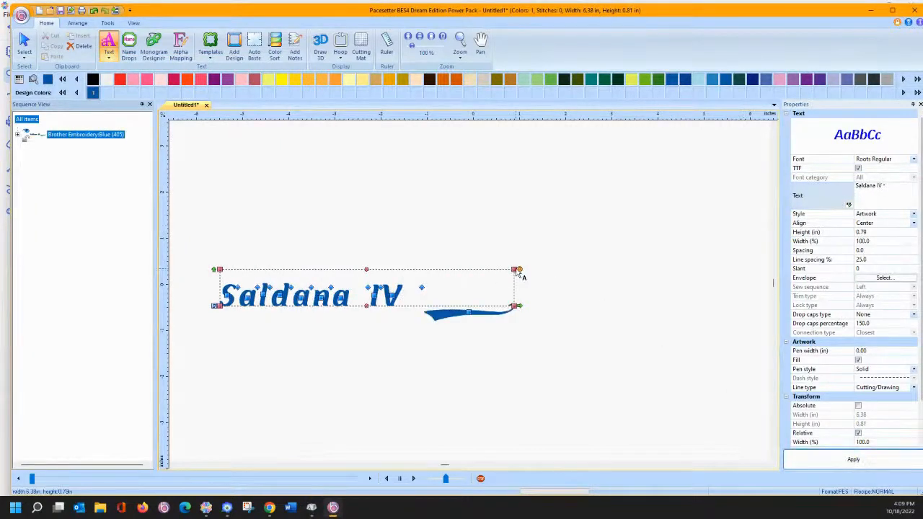
# - Narrow the lettering to about 5.91 in wide and move it right toward the page centre
pyautogui.moveTo(421, 288); pyautogui.dragTo(333, 288)
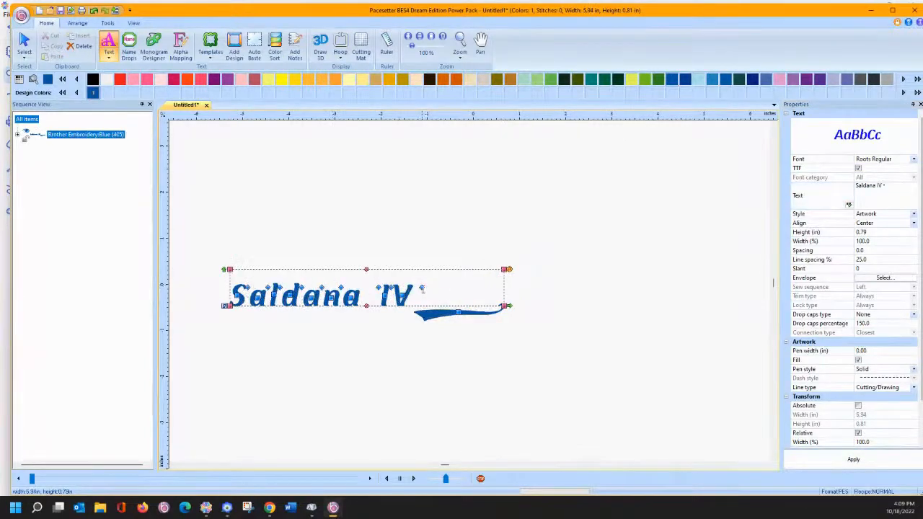
pyautogui.click(528, 310)
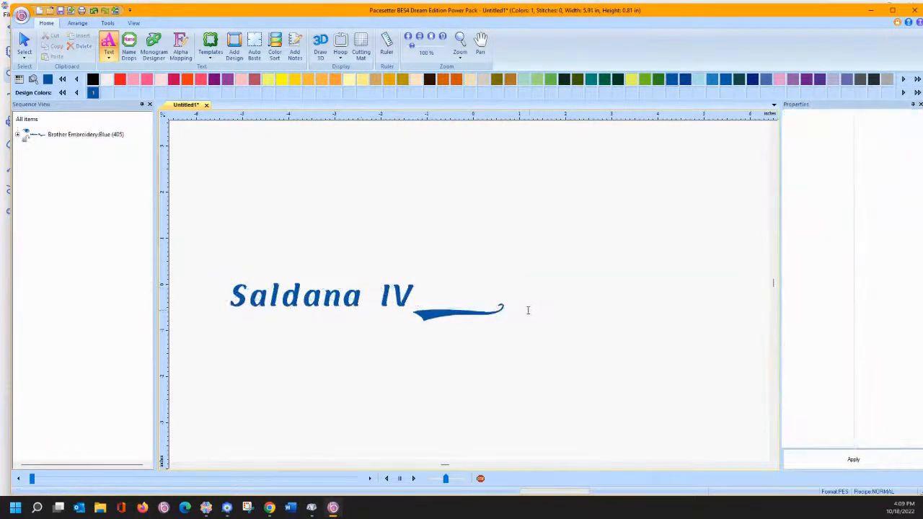
pyautogui.click(24, 45)
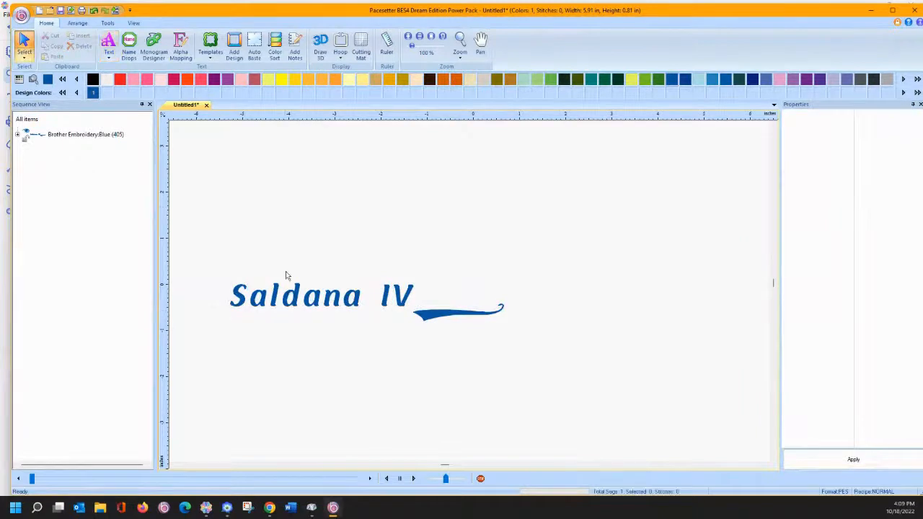
pyautogui.moveTo(297, 297); pyautogui.dragTo(385, 293)
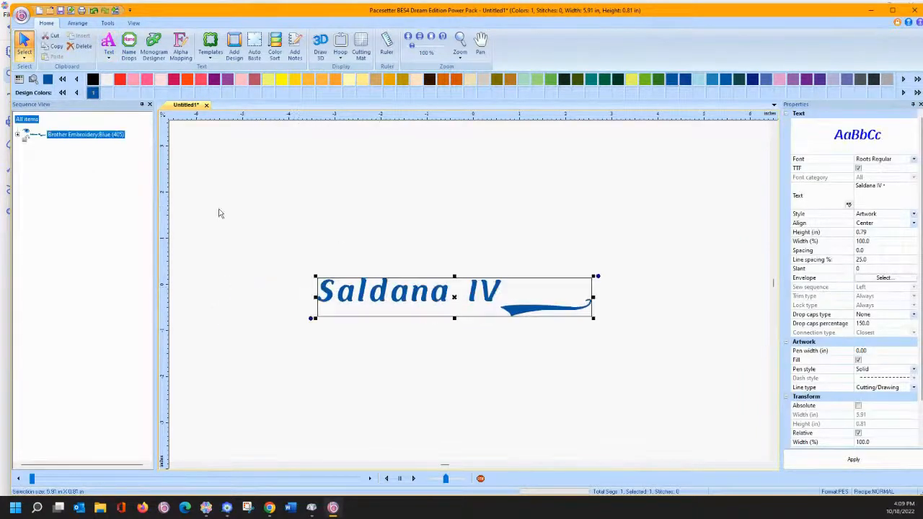
pyautogui.click(85, 24)
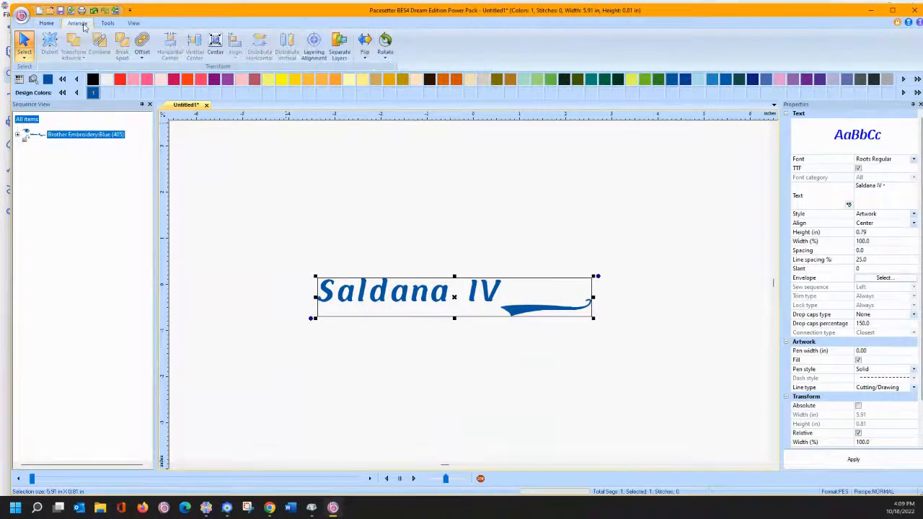
pyautogui.rightClick(375, 290)
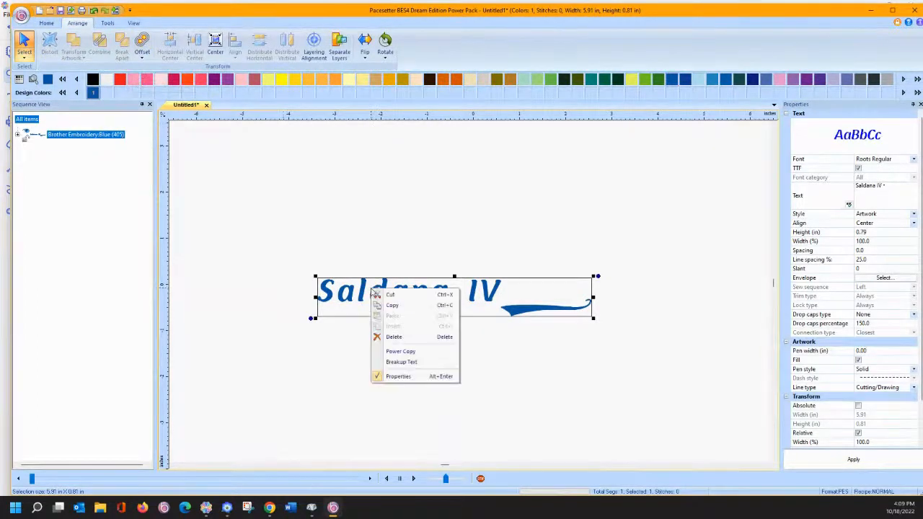
pyautogui.click(395, 362)
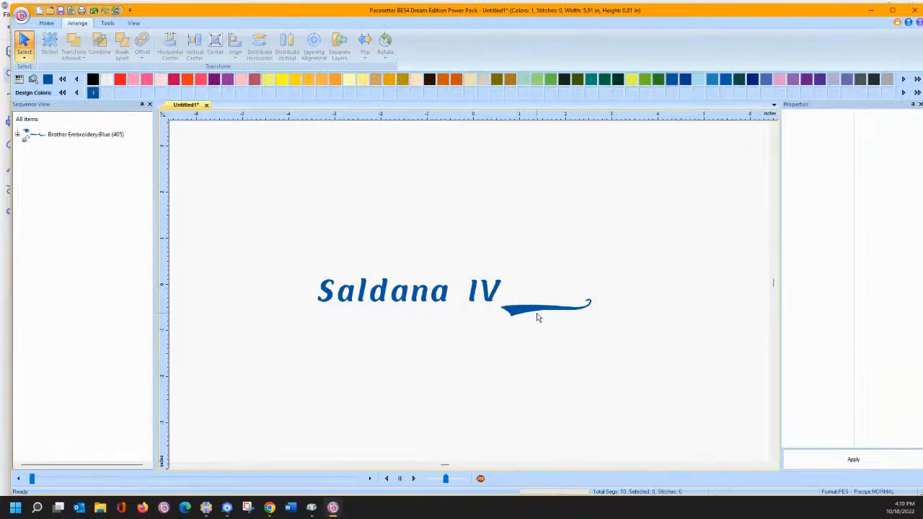
pyautogui.moveTo(538, 313); pyautogui.dragTo(504, 317)
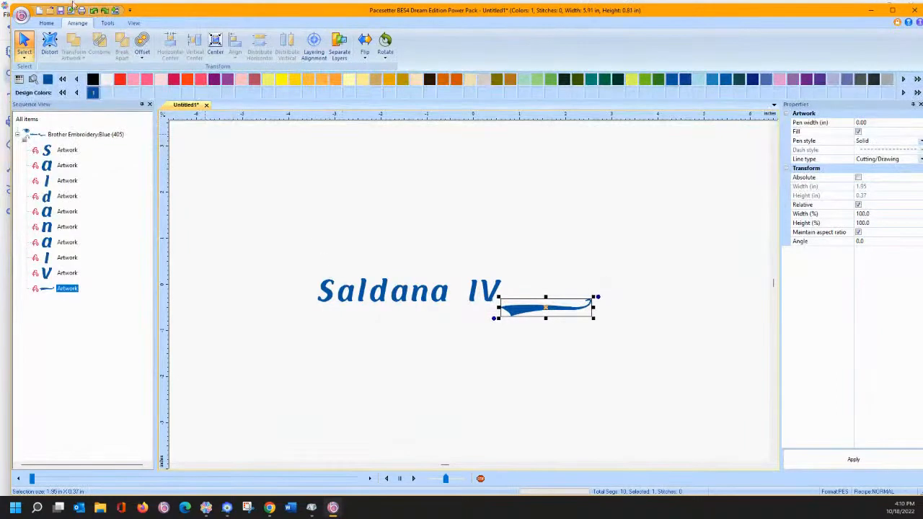
pyautogui.click(249, 173)
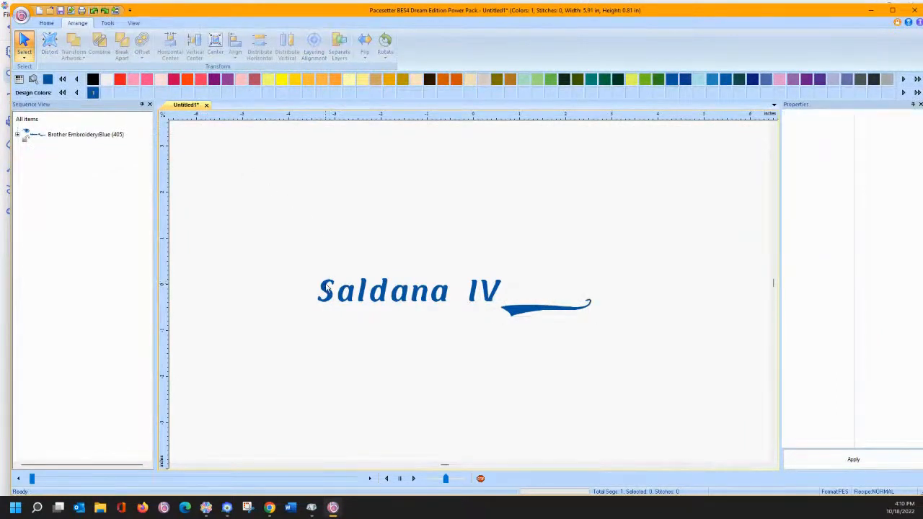
pyautogui.click(326, 288)
pyautogui.rightClick(332, 293)
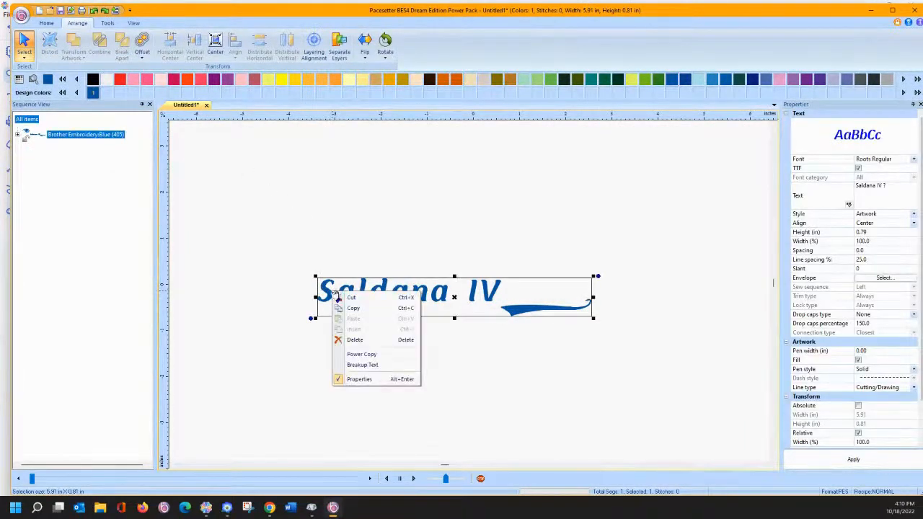
# - Wrap the lettering on a circle, widen it slightly, then set it on a straight path
pyautogui.click(47, 25)
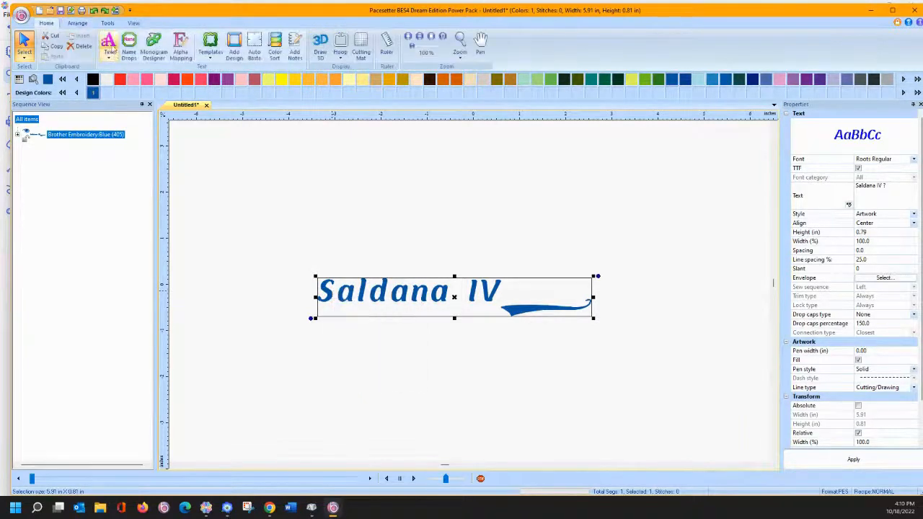
pyautogui.click(110, 45)
pyautogui.rightClick(364, 281)
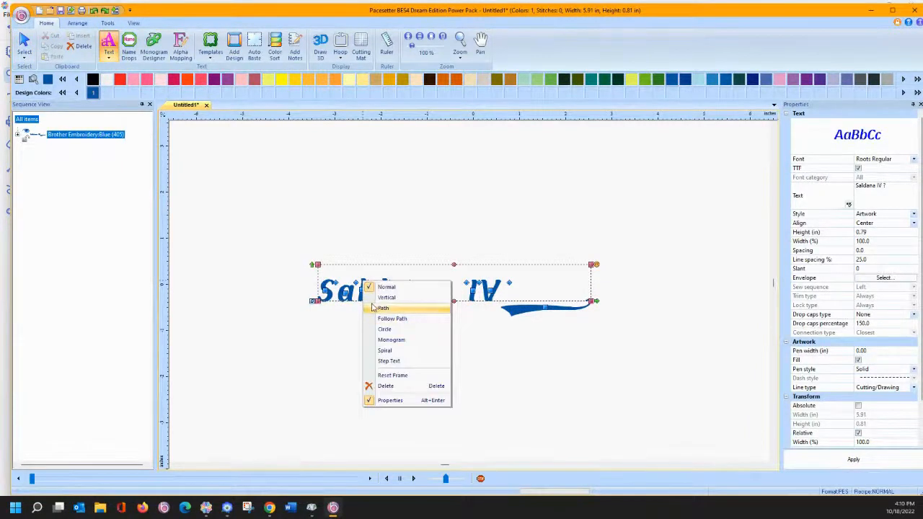
pyautogui.click(376, 329)
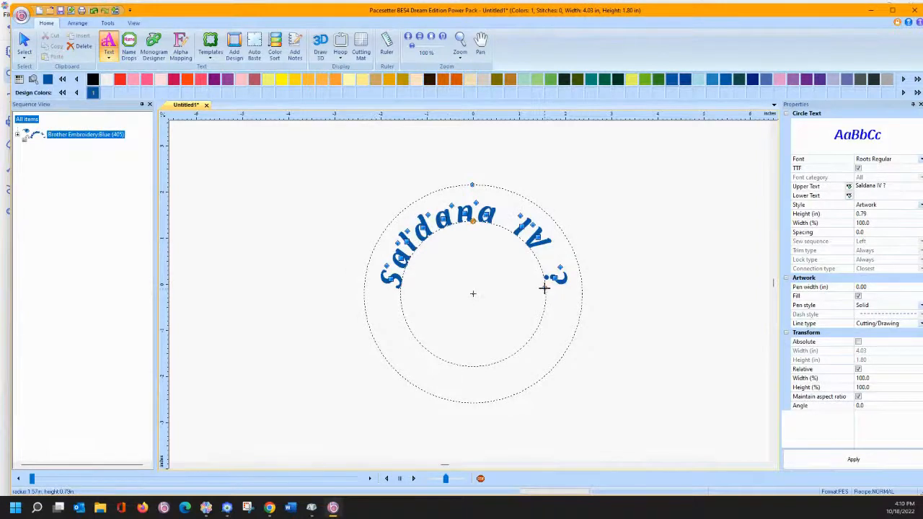
pyautogui.moveTo(543, 287); pyautogui.dragTo(548, 284)
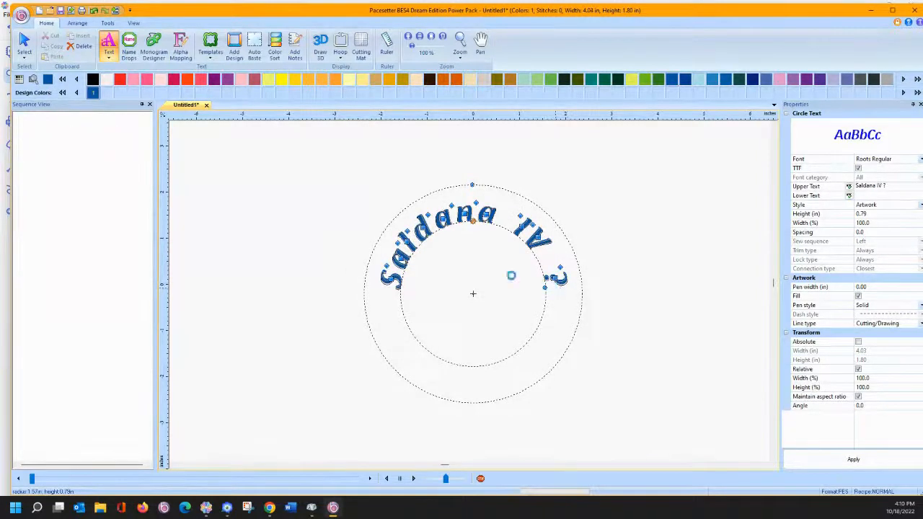
pyautogui.rightClick(447, 213)
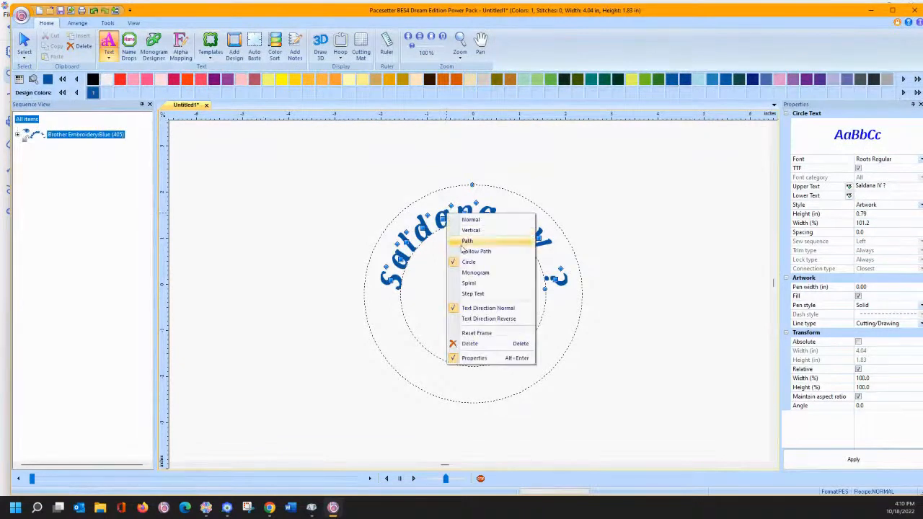
pyautogui.click(466, 242)
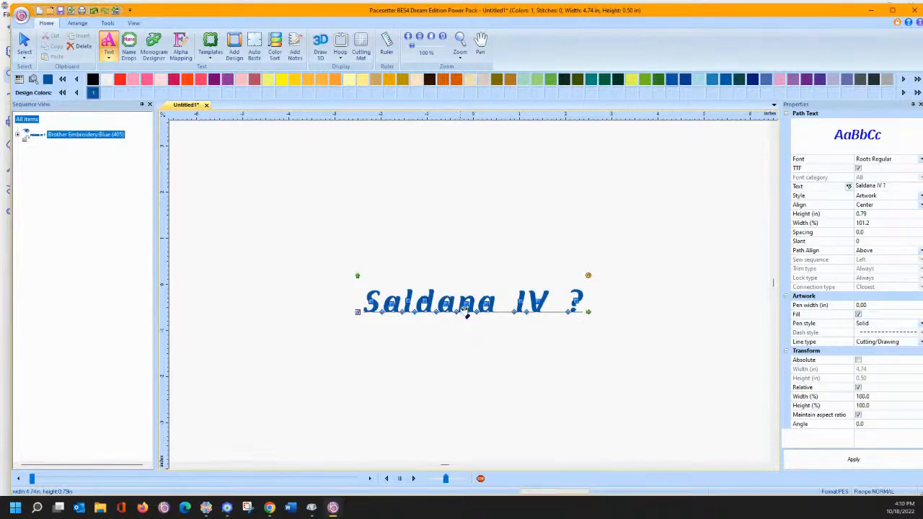
# - Arch the text's base line by adding a middle point and lifting it upward
pyautogui.rightClick(466, 313)
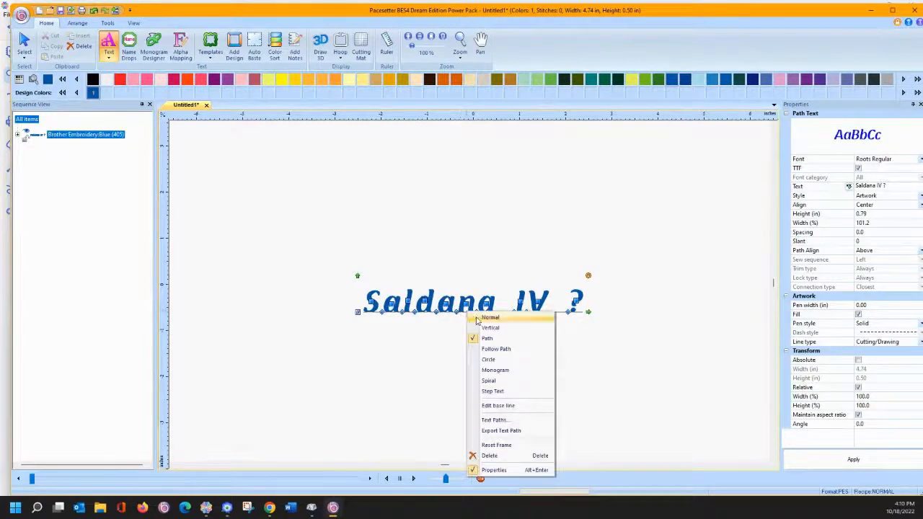
pyautogui.click(490, 405)
pyautogui.rightClick(466, 312)
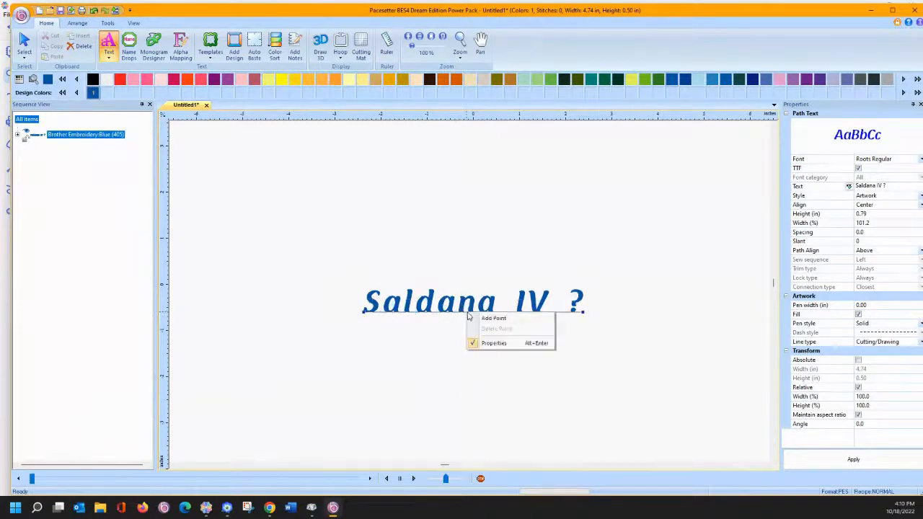
pyautogui.click(474, 321)
pyautogui.moveTo(466, 312); pyautogui.dragTo(470, 300)
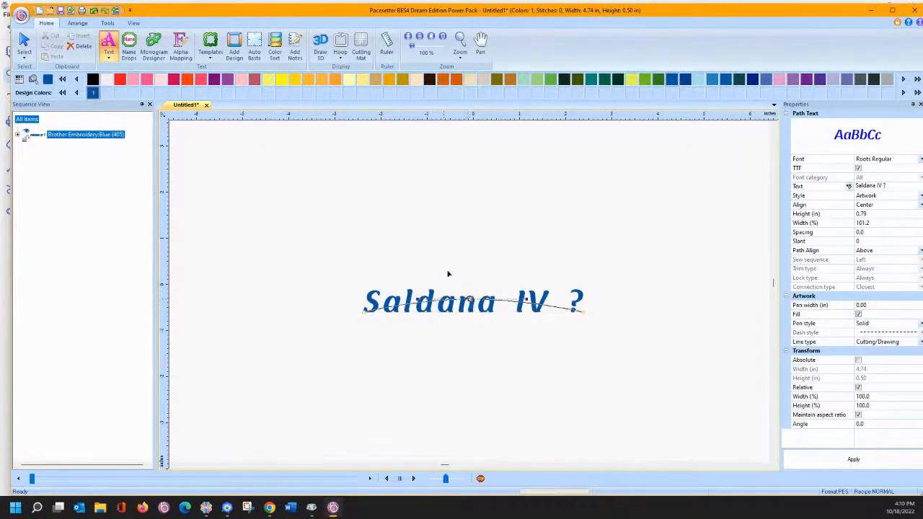
pyautogui.click(621, 244)
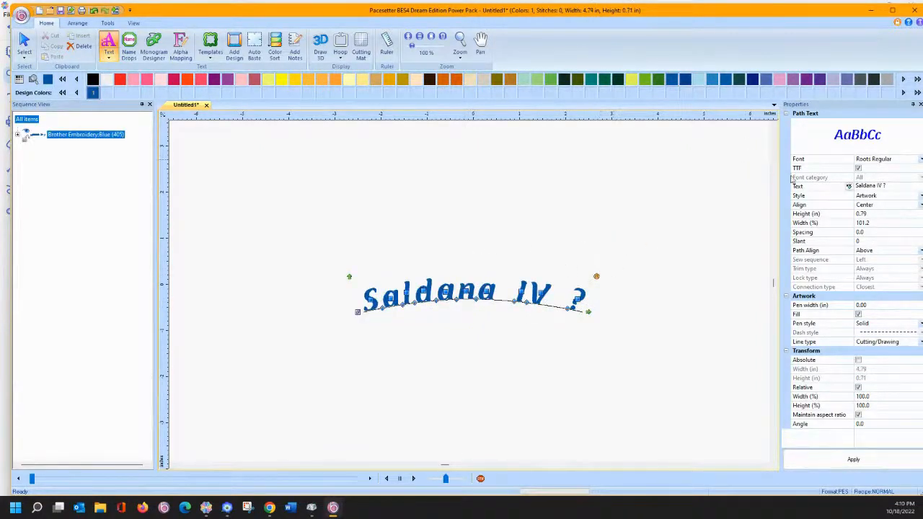
# - Apply a Text property edit to restore the swash tail and tuck it beneath the letters
pyautogui.click(890, 187)
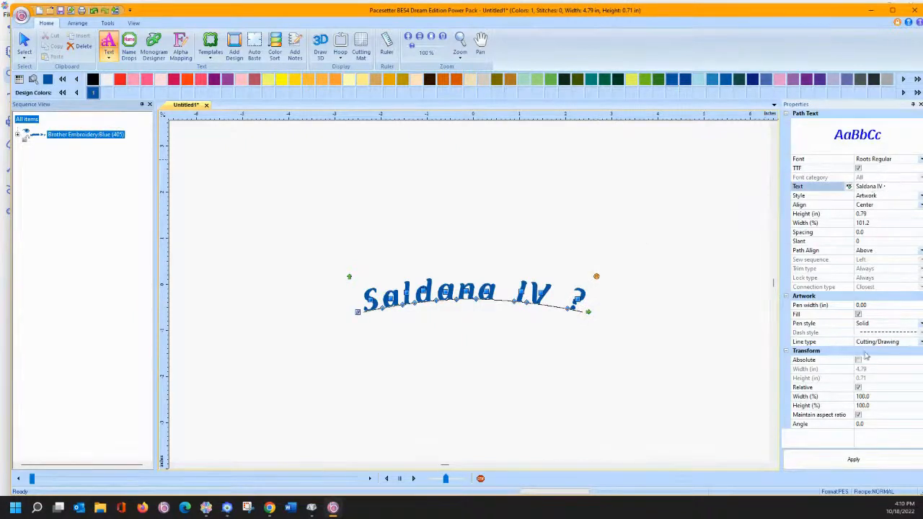
pyautogui.click(839, 461)
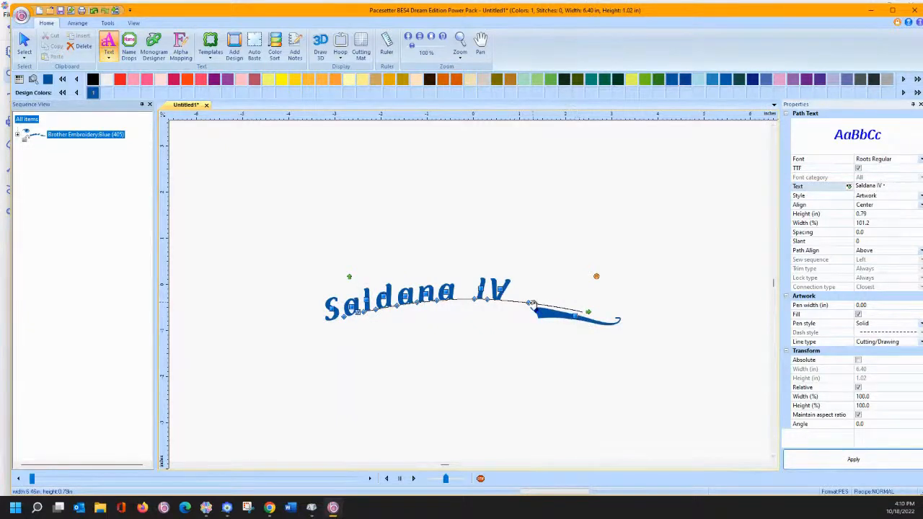
pyautogui.moveTo(531, 303); pyautogui.dragTo(414, 300)
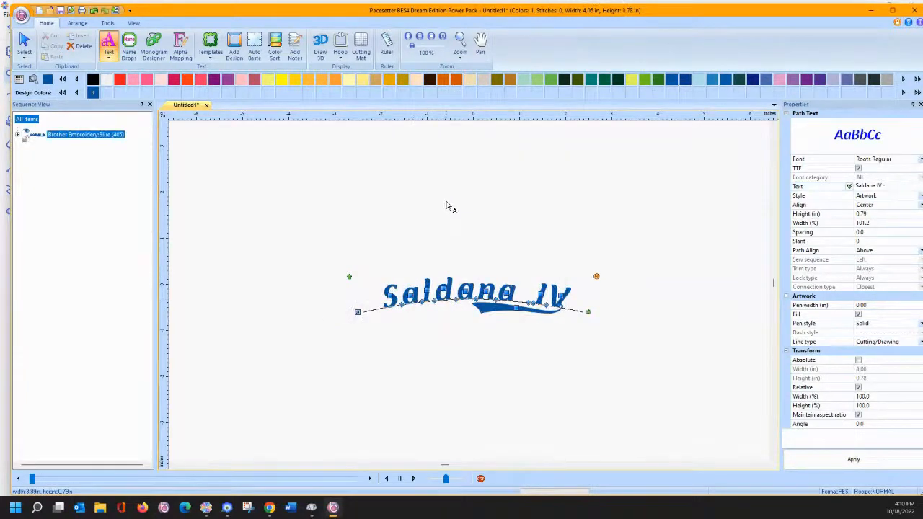
# - Zoom in on the end of the lettering and select the swash shape in text-edit mode
pyautogui.click(459, 45)
pyautogui.moveTo(493, 267); pyautogui.dragTo(604, 346)
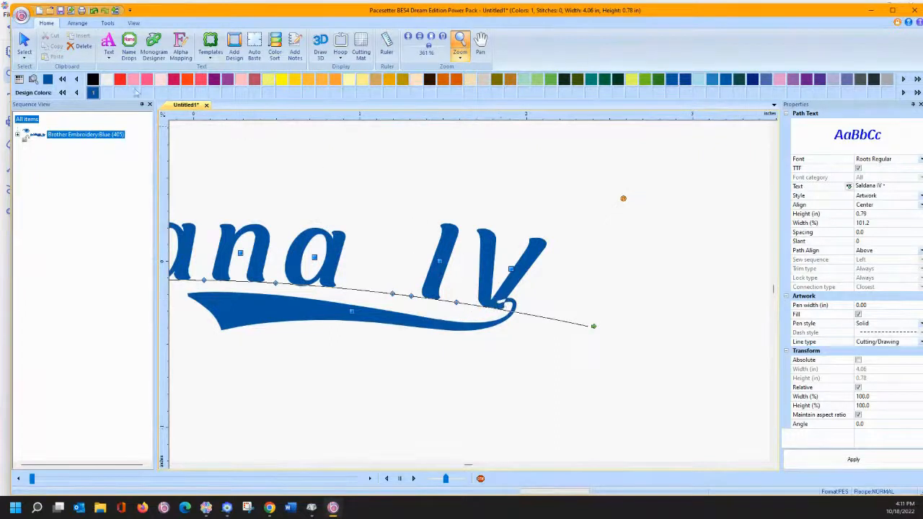
pyautogui.click(26, 40)
pyautogui.click(508, 307)
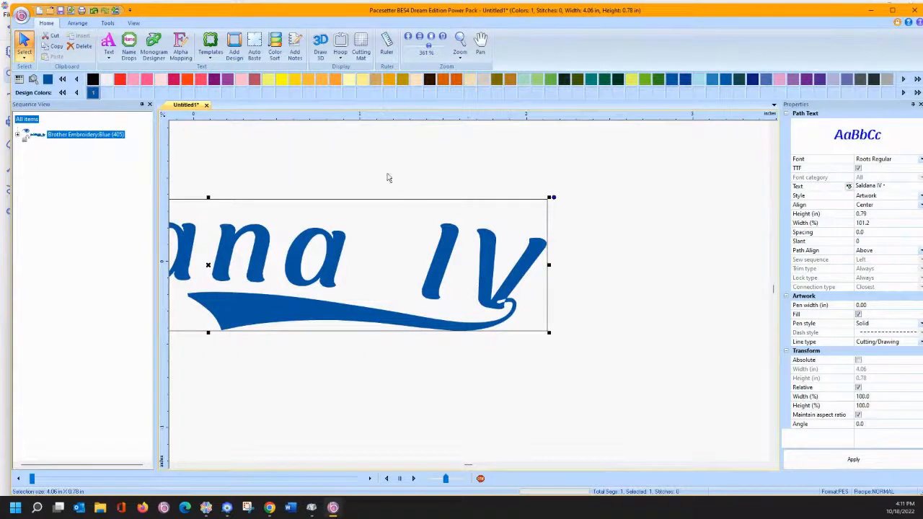
pyautogui.click(108, 45)
pyautogui.click(348, 312)
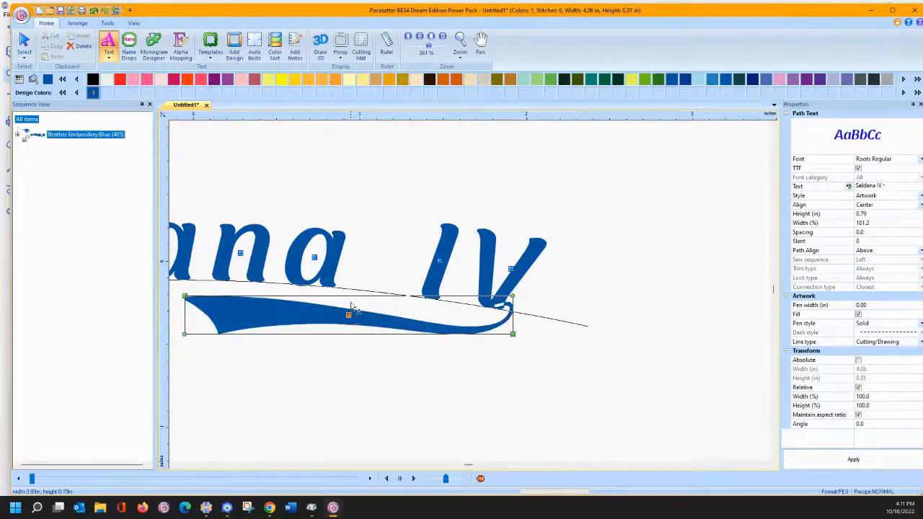
# - Reselect the whole lettering and bring up its object options
pyautogui.rightClick(333, 270)
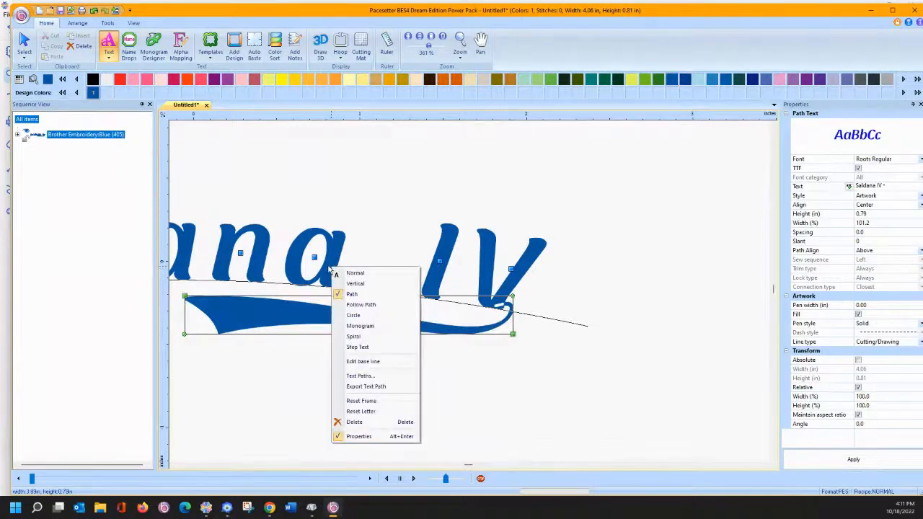
pyautogui.click(20, 43)
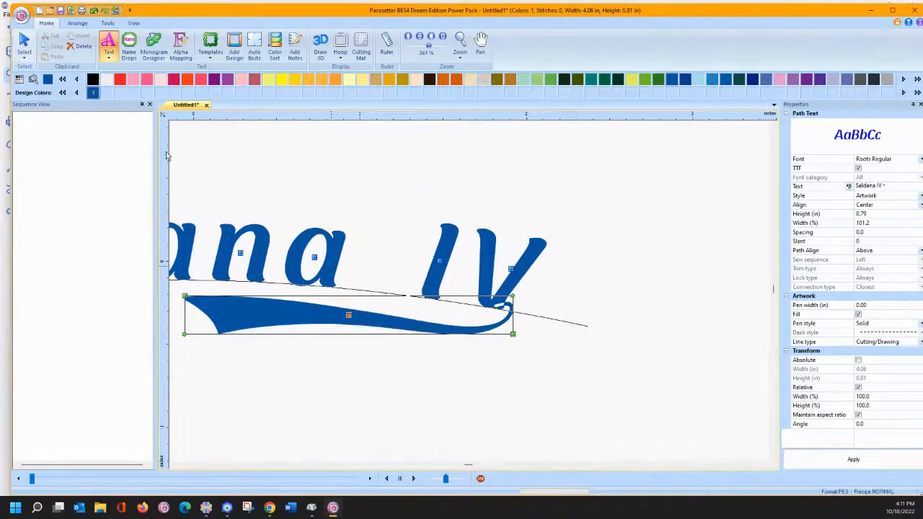
pyautogui.click(275, 224)
pyautogui.rightClick(295, 258)
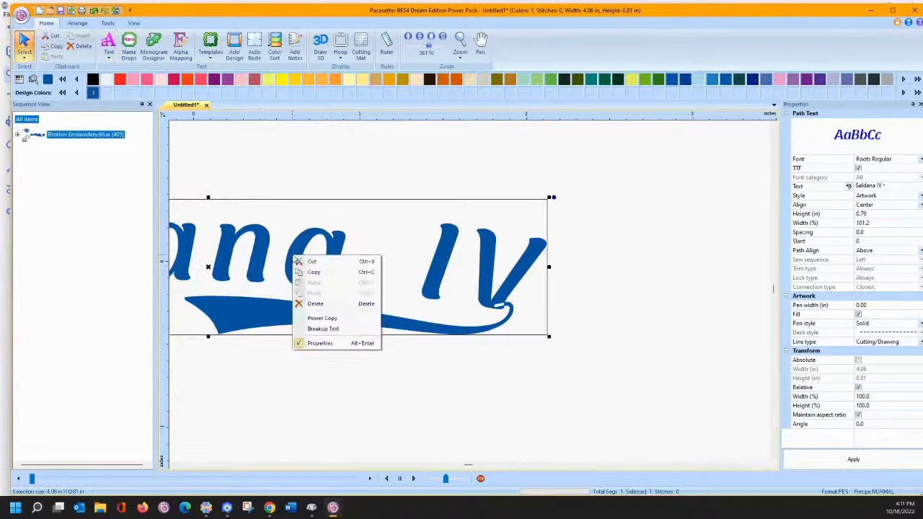
# - Break the lettering into separate letter shapes and select the V together with the swoosh
pyautogui.click(323, 328)
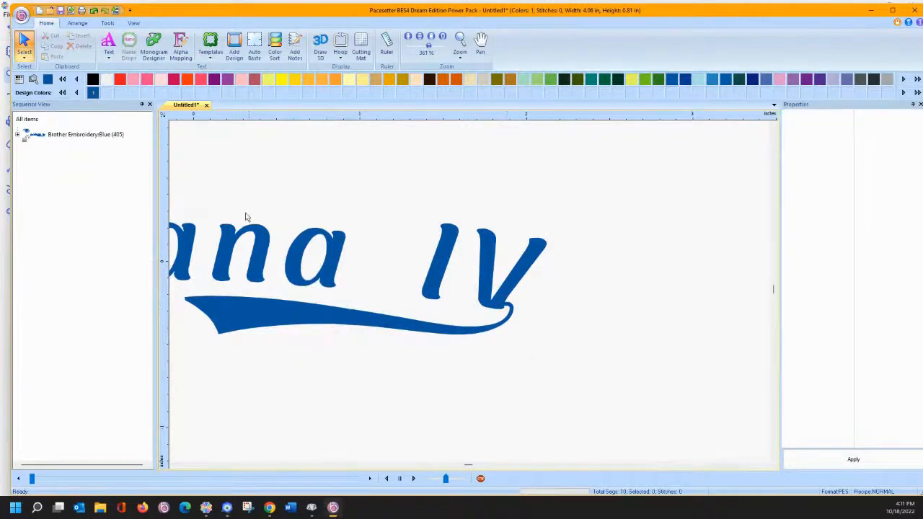
pyautogui.moveTo(193, 154); pyautogui.dragTo(552, 376)
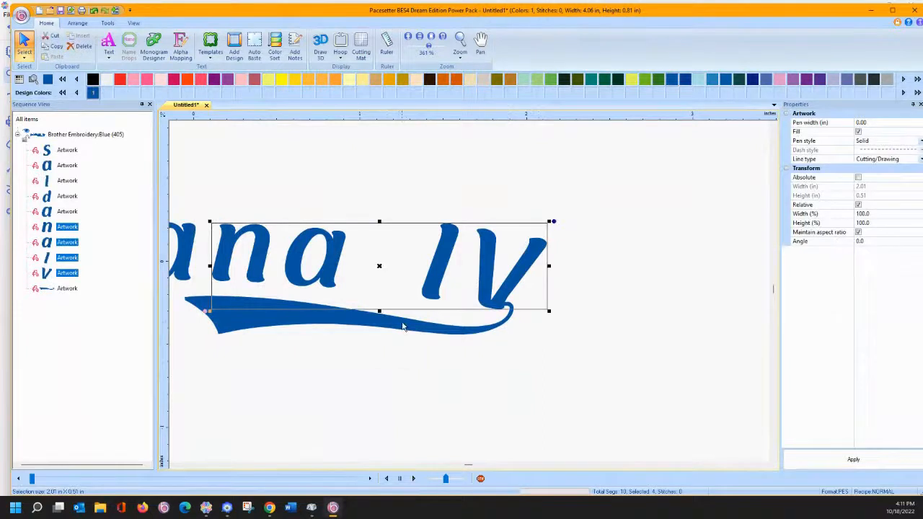
pyautogui.click(535, 280)
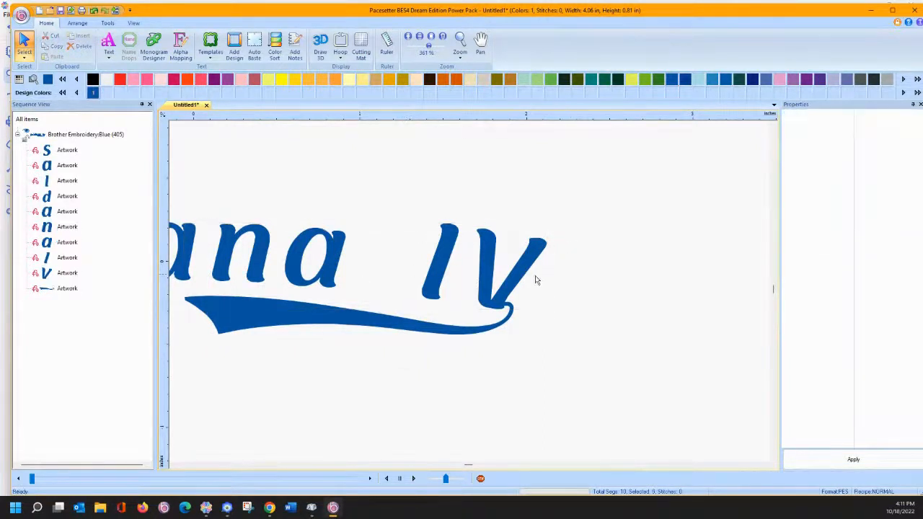
pyautogui.click(535, 280)
pyautogui.keyDown('shift'); pyautogui.click(359, 321); pyautogui.keyUp('shift')
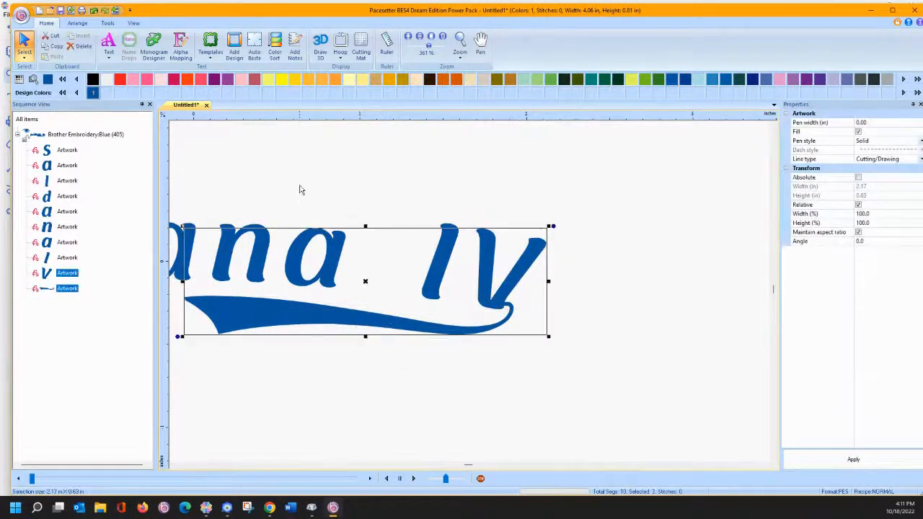
# - Weld the V and swoosh into one shape, undo a stray move, and zoom out
pyautogui.click(76, 24)
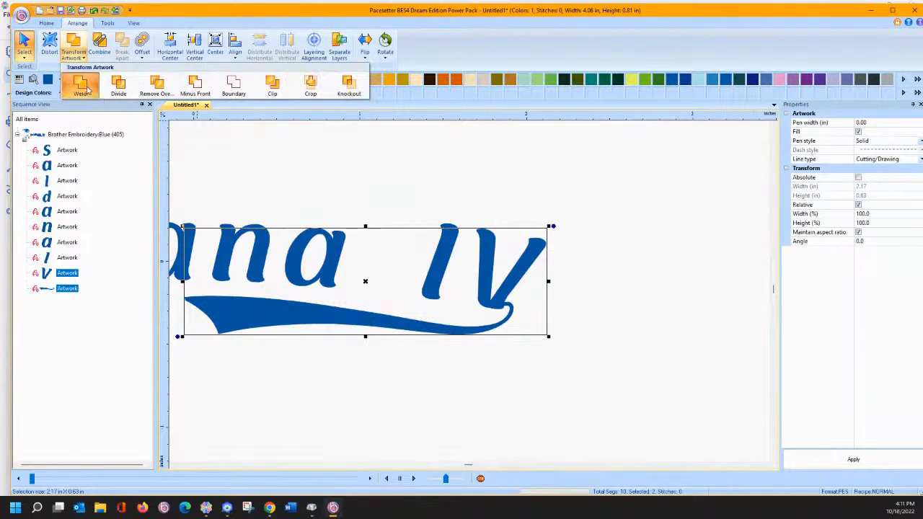
pyautogui.click(80, 87)
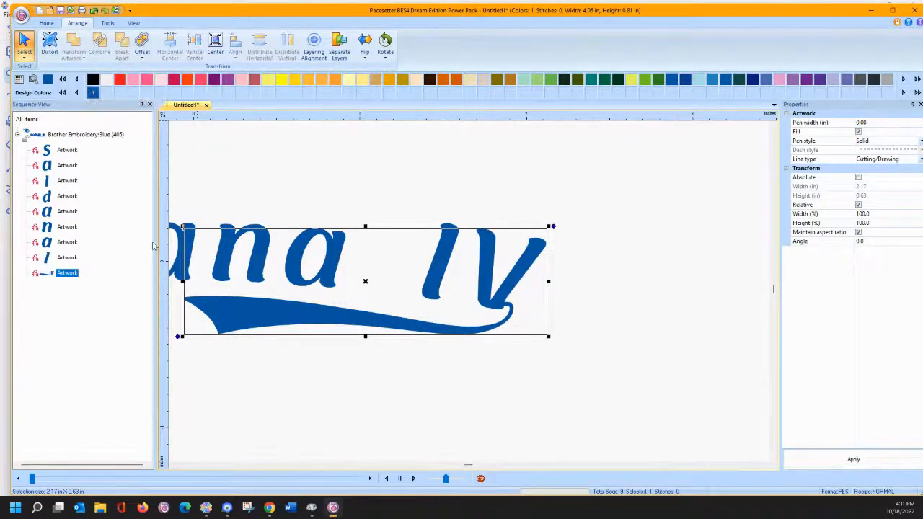
pyautogui.click(287, 385)
pyautogui.moveTo(534, 303); pyautogui.dragTo(638, 292)
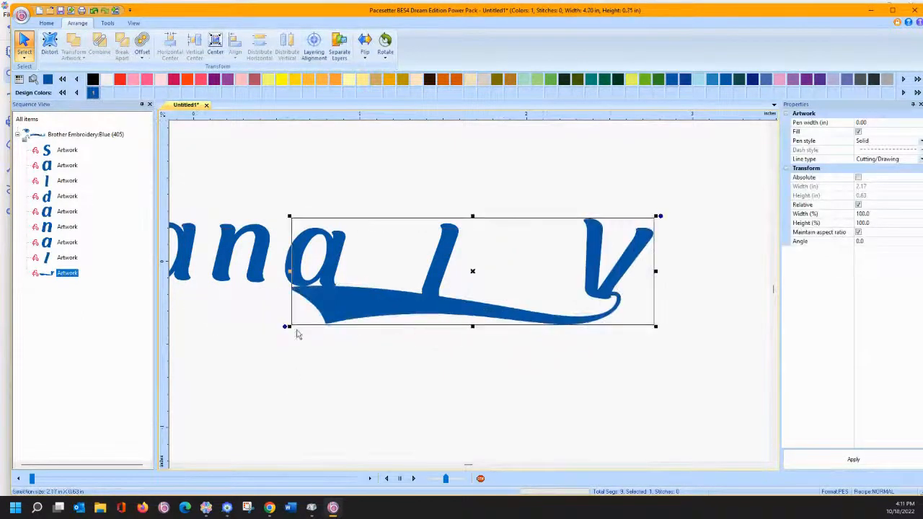
pyautogui.click(93, 11)
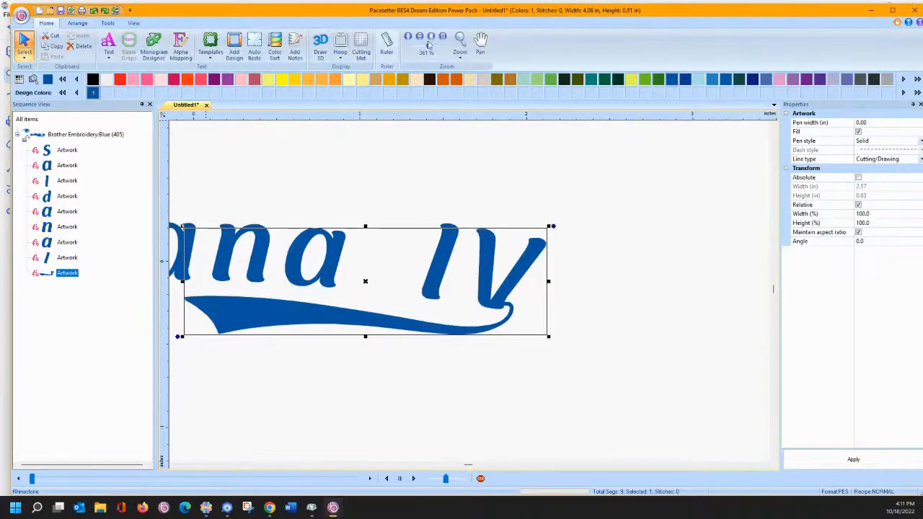
pyautogui.click(432, 37)
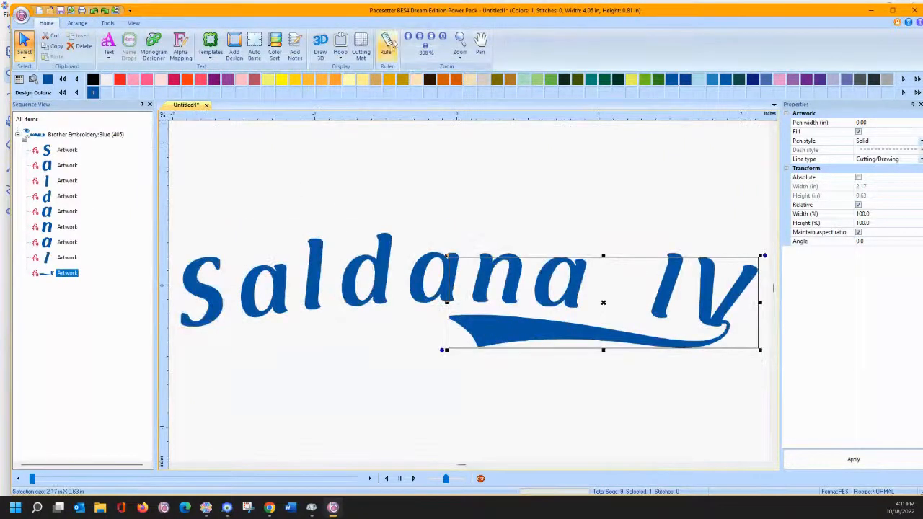
pyautogui.click(420, 38)
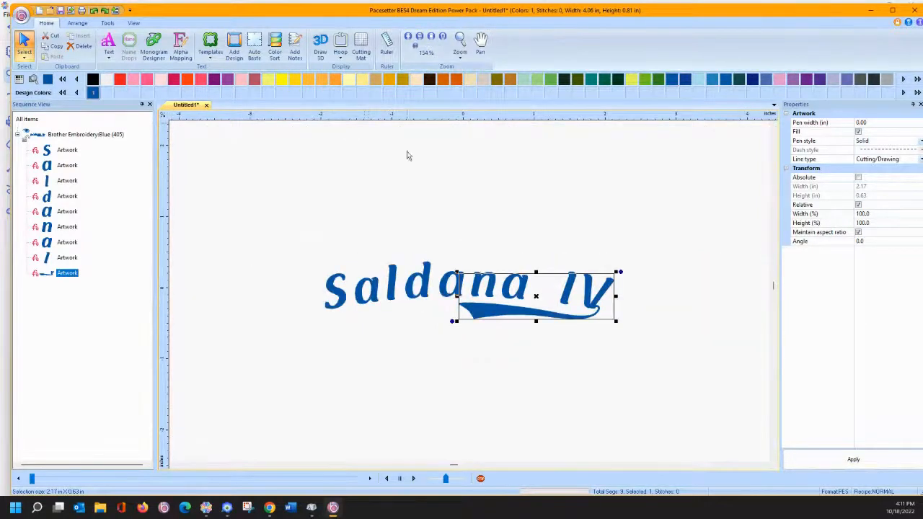
# - Select every Saldana IV piece and drag the corner to enlarge it to about 5.52 × 1.10 in
pyautogui.moveTo(316, 233); pyautogui.dragTo(634, 381)
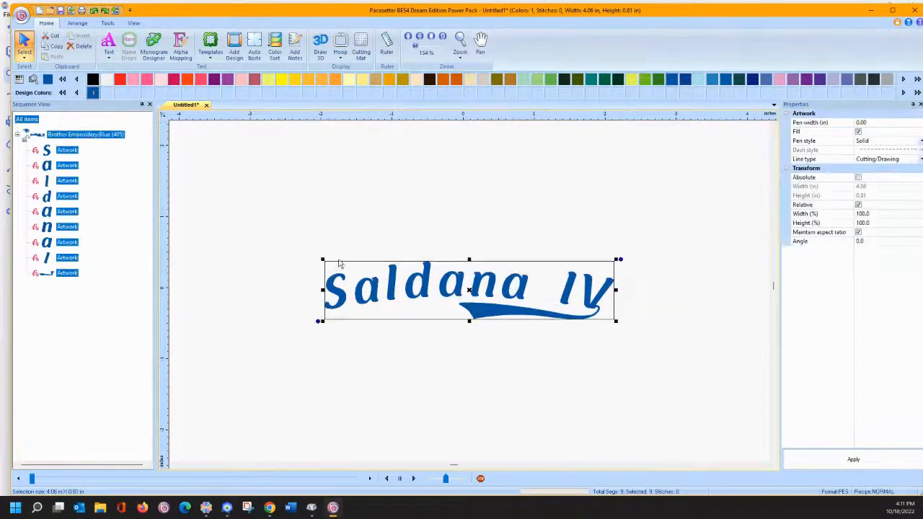
pyautogui.moveTo(322, 258); pyautogui.dragTo(262, 200)
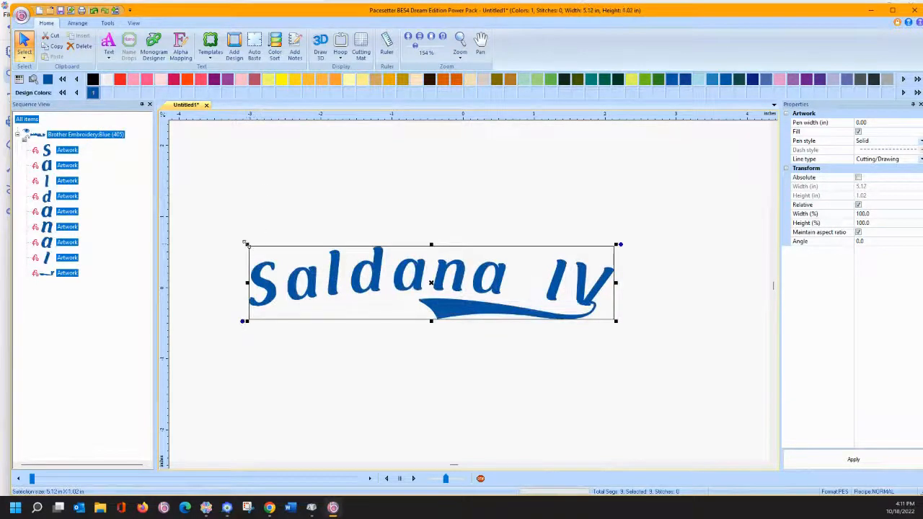
pyautogui.moveTo(245, 243); pyautogui.dragTo(219, 217)
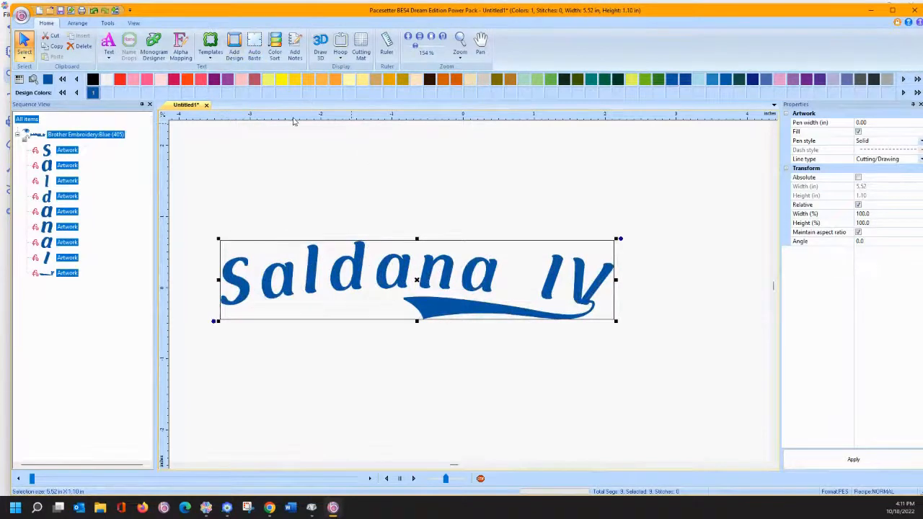
pyautogui.click(462, 241)
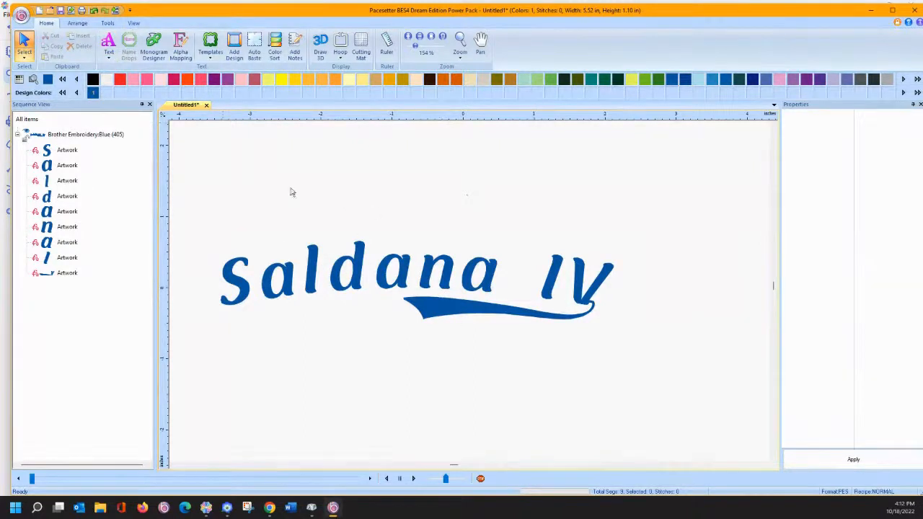
pyautogui.click(306, 268)
pyautogui.moveTo(197, 181); pyautogui.dragTo(710, 418)
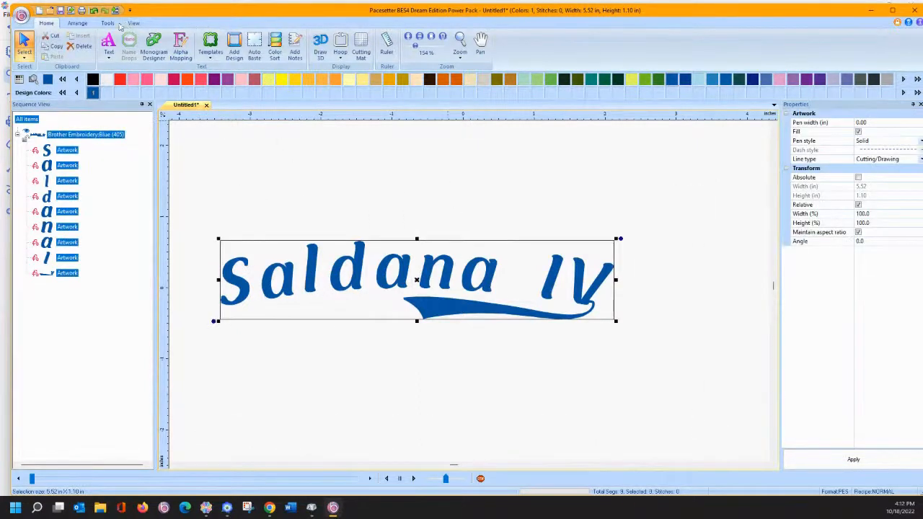
pyautogui.click(108, 23)
# - Convert the lettering to appliqué with 3.0 mm width, enlarge to 7.48 × 1.58 in, and shift right
pyautogui.click(488, 48)
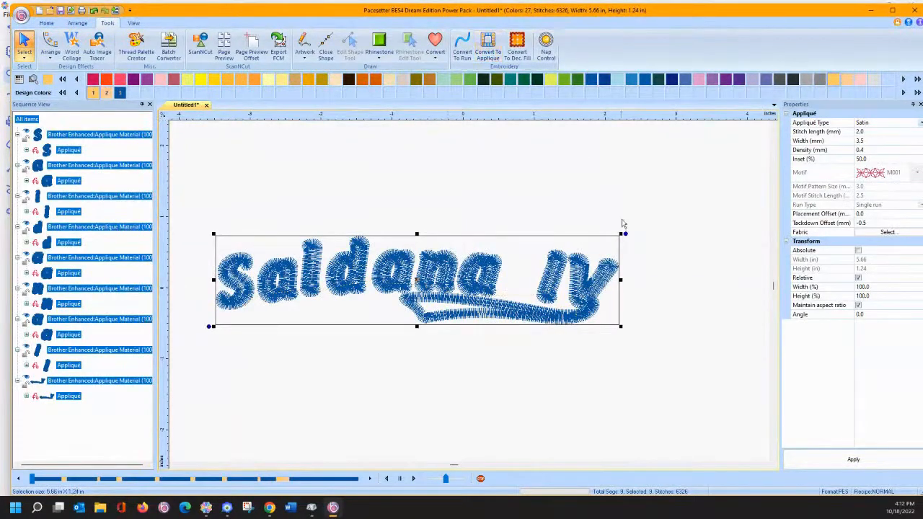
pyautogui.moveTo(622, 233); pyautogui.dragTo(676, 196)
pyautogui.click(866, 141)
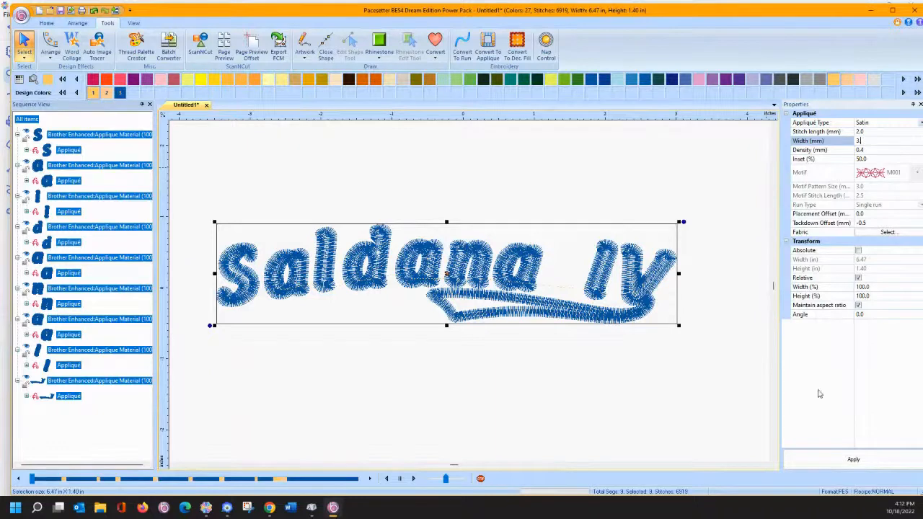
pyautogui.click(826, 459)
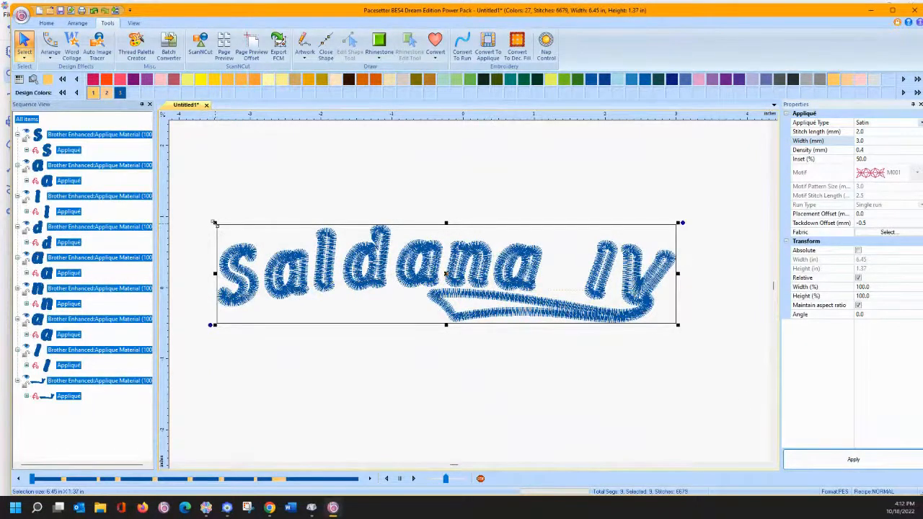
pyautogui.moveTo(214, 223); pyautogui.dragTo(140, 209)
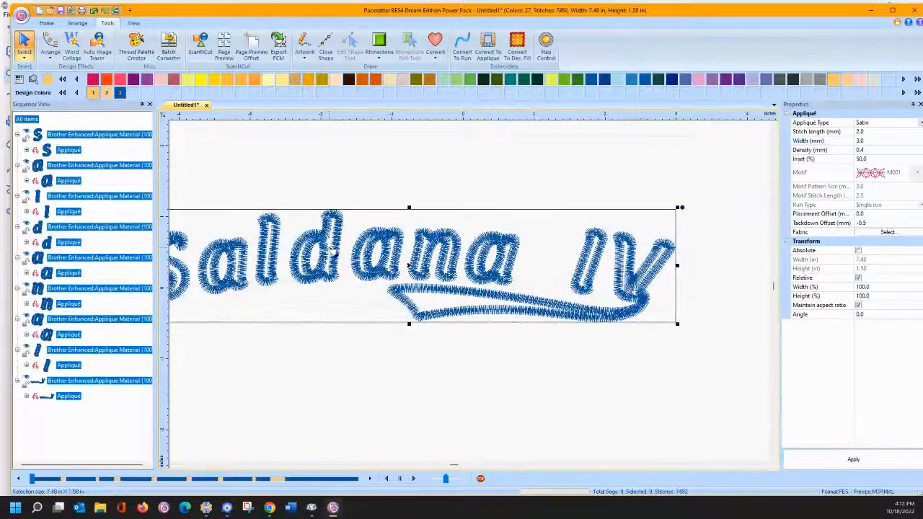
pyautogui.moveTo(333, 251); pyautogui.dragTo(443, 252)
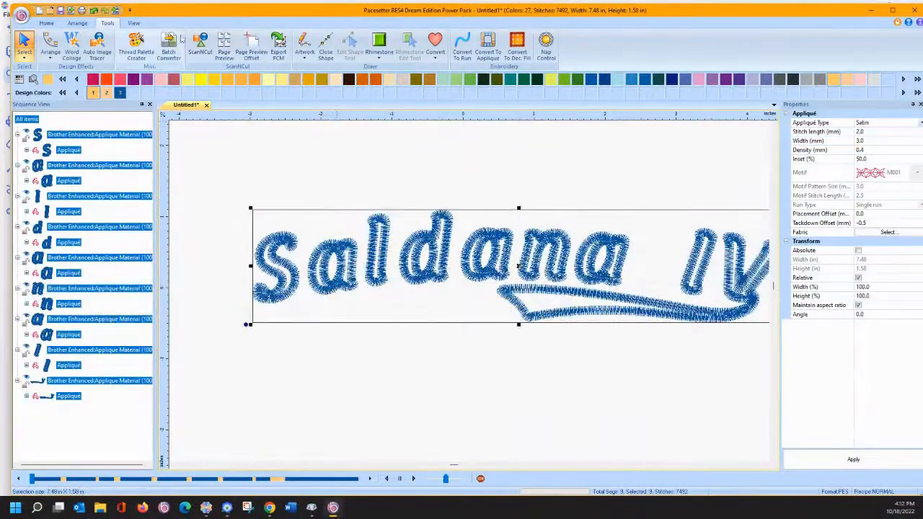
pyautogui.click(78, 23)
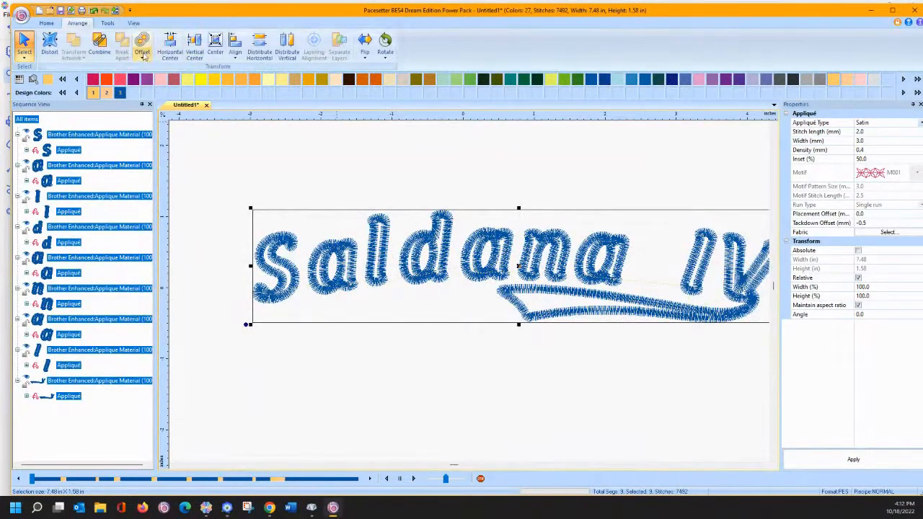
# - Add an outer-edge-only offset with round corners and 1 ripple around the appliqué lettering
pyautogui.click(143, 57)
pyautogui.click(191, 89)
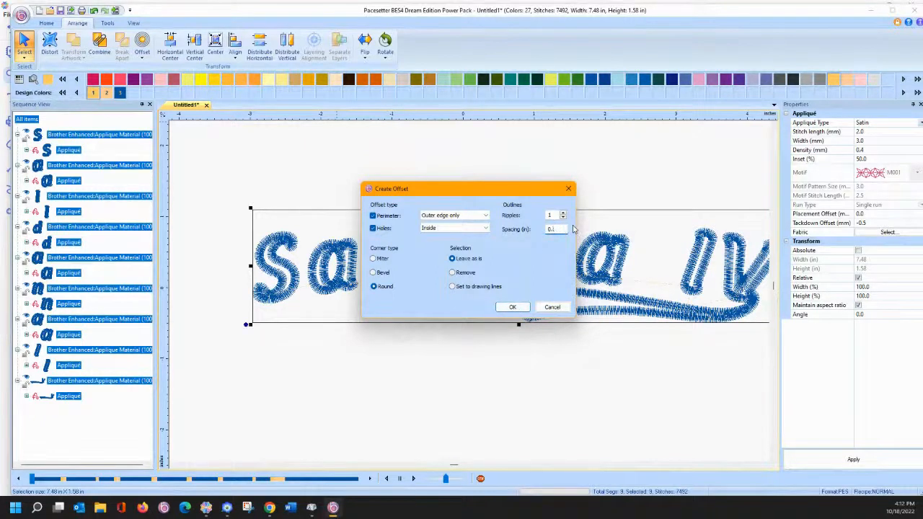
pyautogui.click(513, 307)
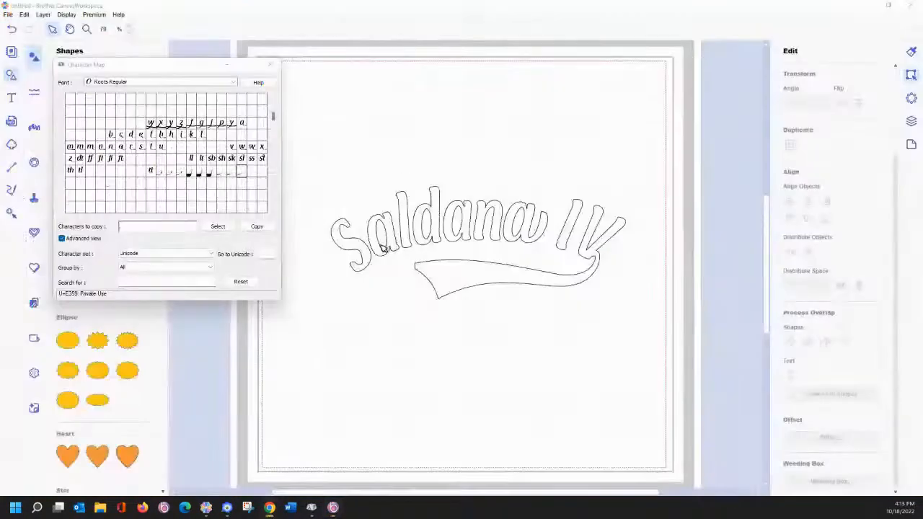
# - In PE-Design, start a new layout without saving the club designs and launch Stitch Design Factory
pyautogui.click(227, 507)
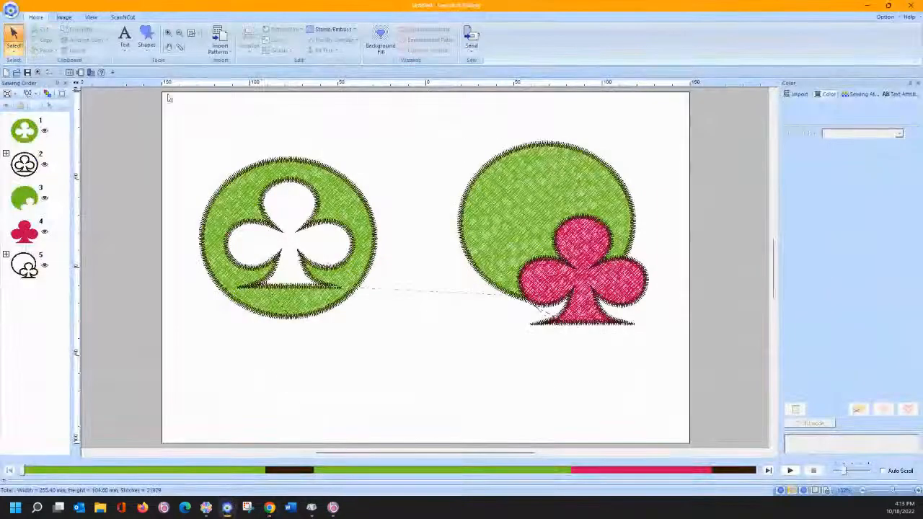
pyautogui.click(6, 73)
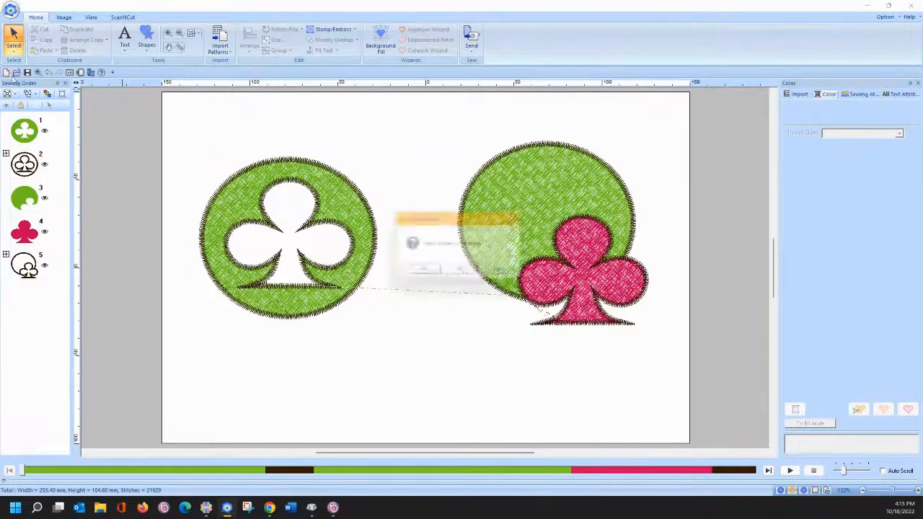
pyautogui.click(464, 274)
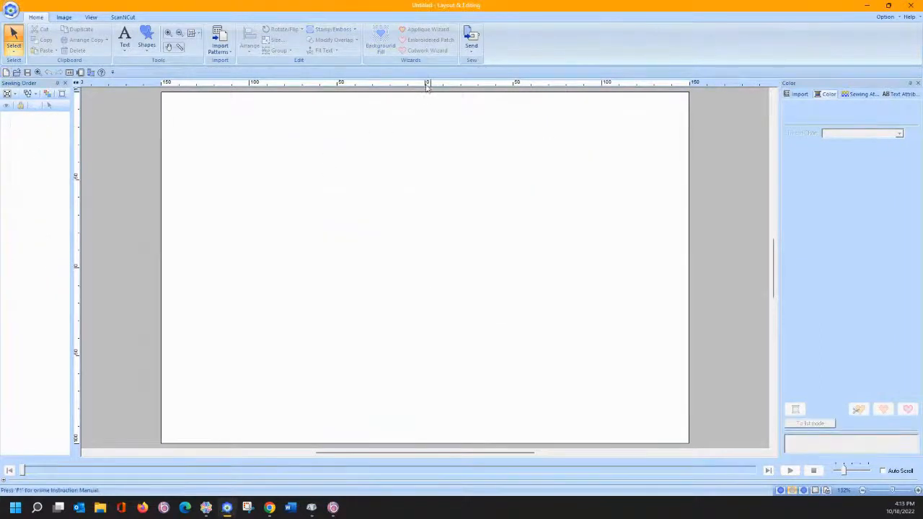
pyautogui.click(885, 17)
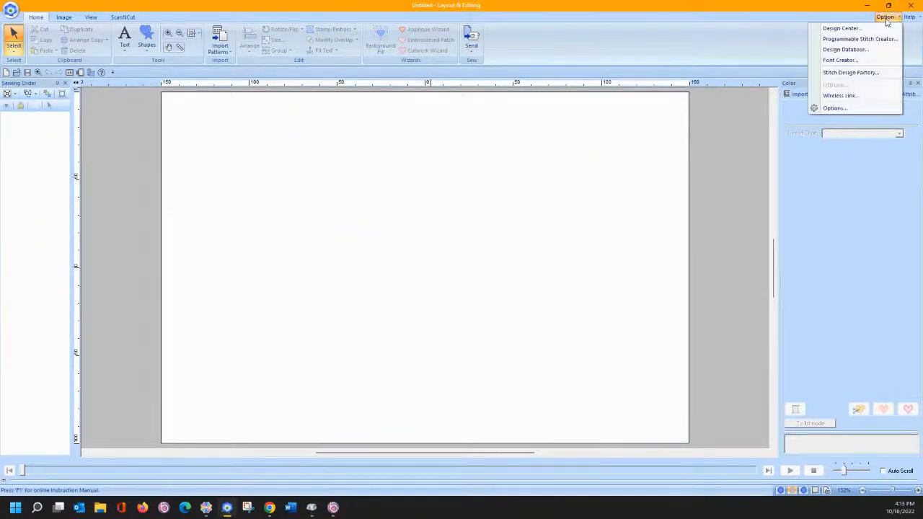
pyautogui.click(865, 61)
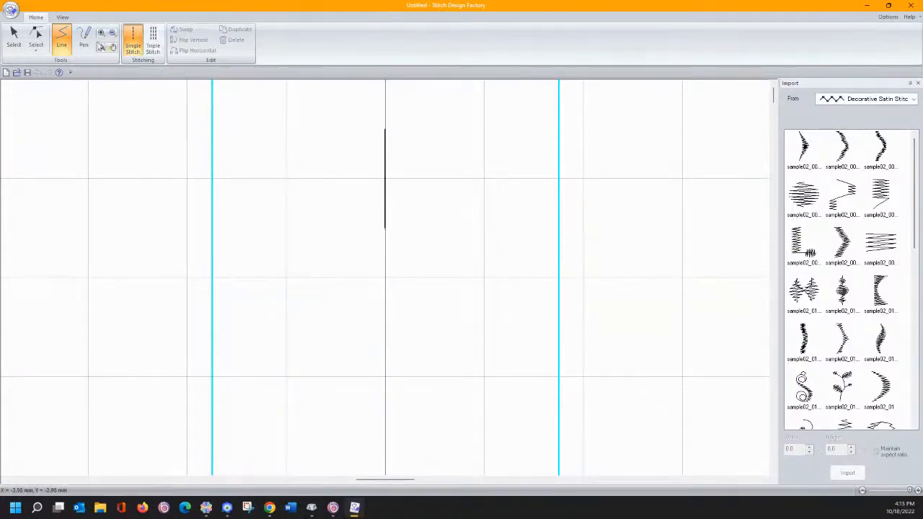
# - Turn off Snap to Grid and lower the grid interval from 2.0 to 1.5
pyautogui.click(63, 17)
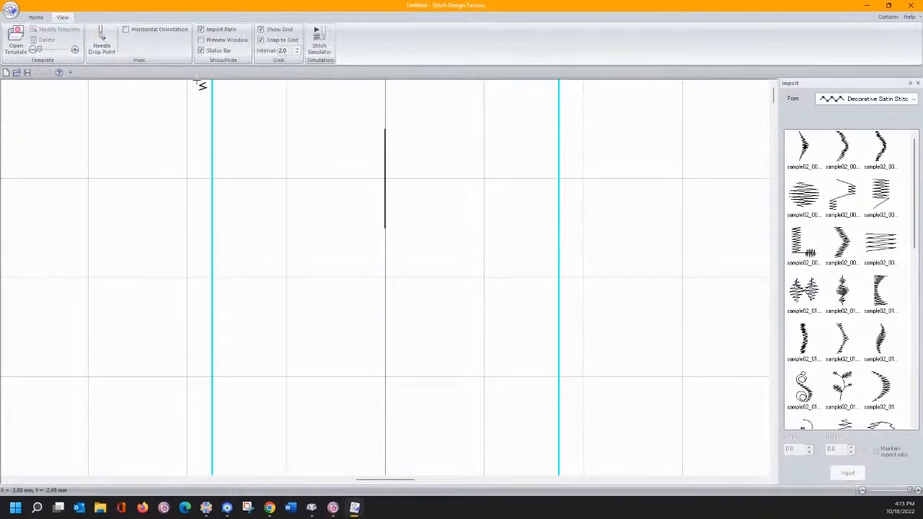
pyautogui.click(261, 40)
pyautogui.click(297, 53)
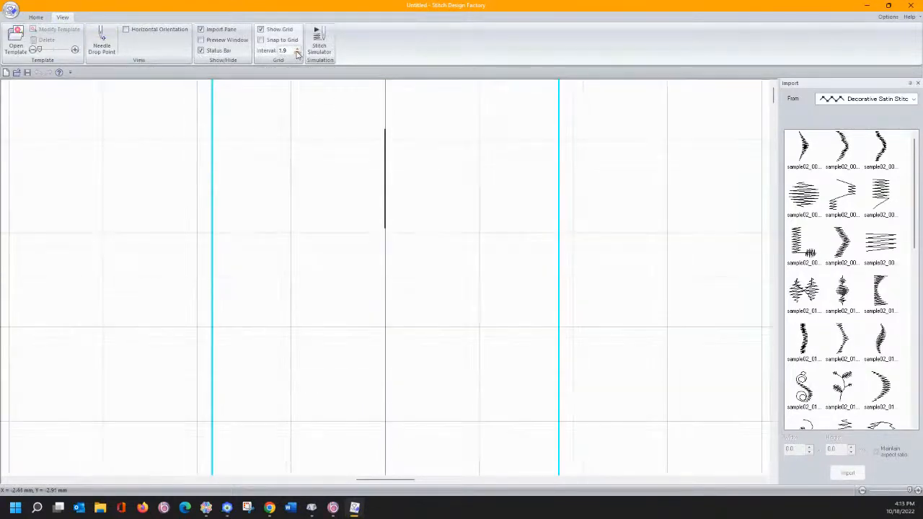
pyautogui.click(297, 54)
pyautogui.click(297, 53)
pyautogui.click(297, 53)
pyautogui.click(297, 53)
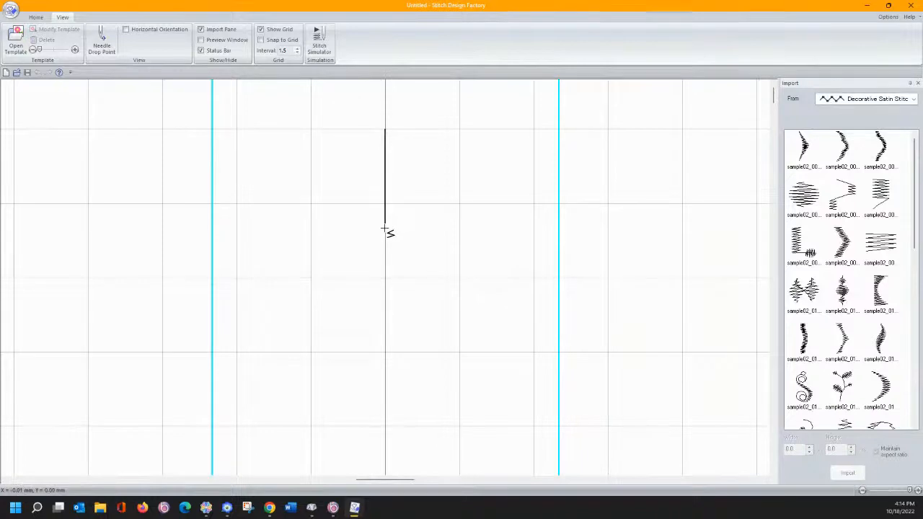
# - Open the orange pumpkin image as the tracing template
pyautogui.click(16, 40)
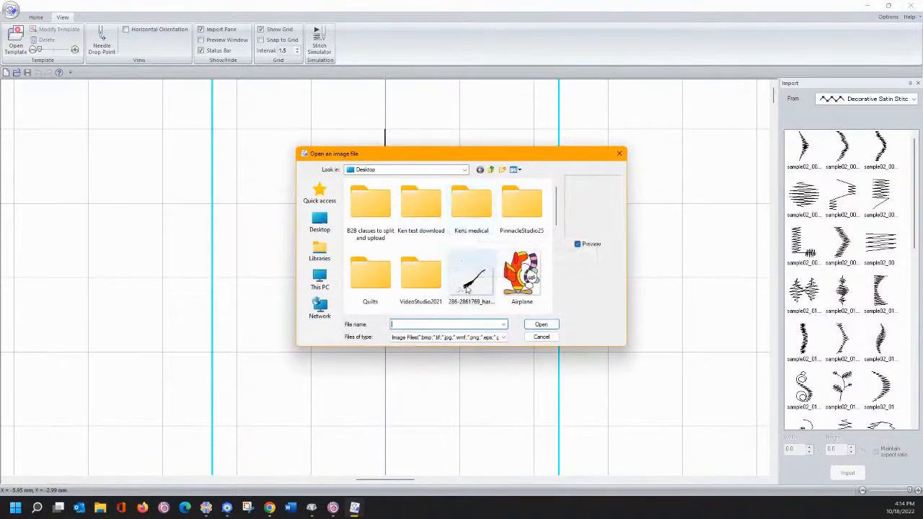
pyautogui.scroll(-1, 467, 290)
pyautogui.scroll(-1, 444, 288)
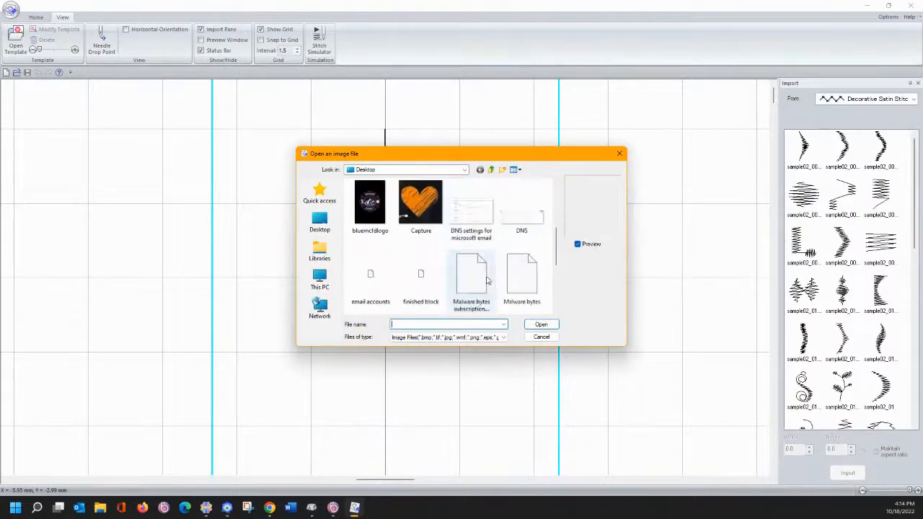
pyautogui.scroll(-3, 461, 278)
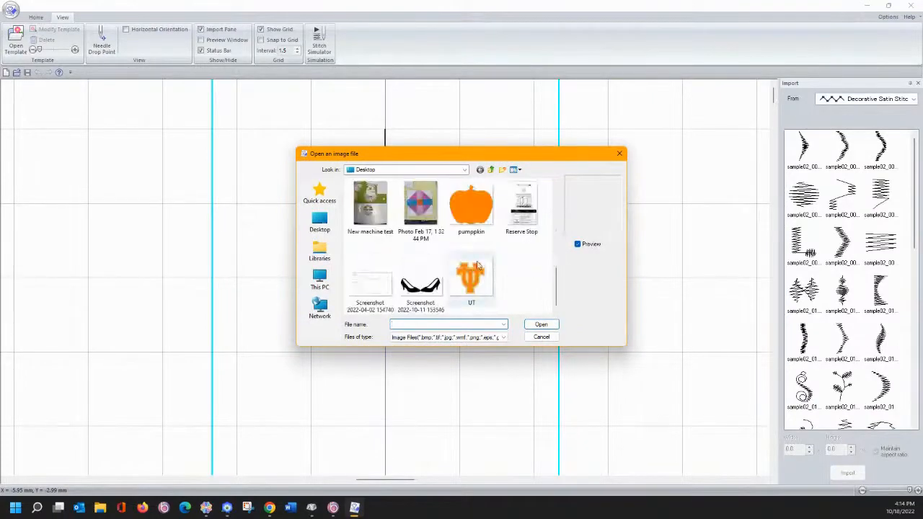
pyautogui.click(471, 208)
pyautogui.click(540, 325)
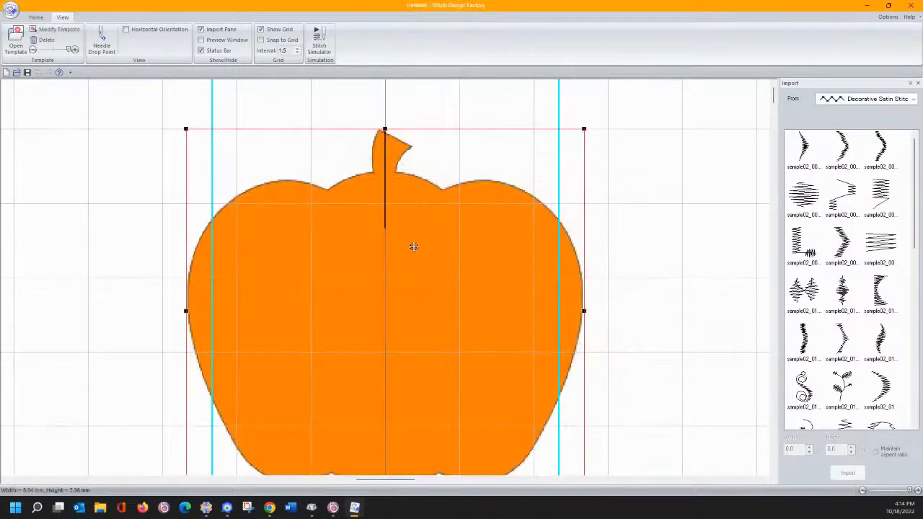
# - Move and resize the pumpkin template to sit centred between the two blue guide lines
pyautogui.moveTo(426, 351); pyautogui.dragTo(423, 353)
pyautogui.moveTo(187, 225); pyautogui.dragTo(243, 276)
pyautogui.moveTo(439, 321); pyautogui.dragTo(414, 274)
pyautogui.moveTo(554, 232); pyautogui.dragTo(535, 245)
pyautogui.moveTo(426, 319); pyautogui.dragTo(441, 300)
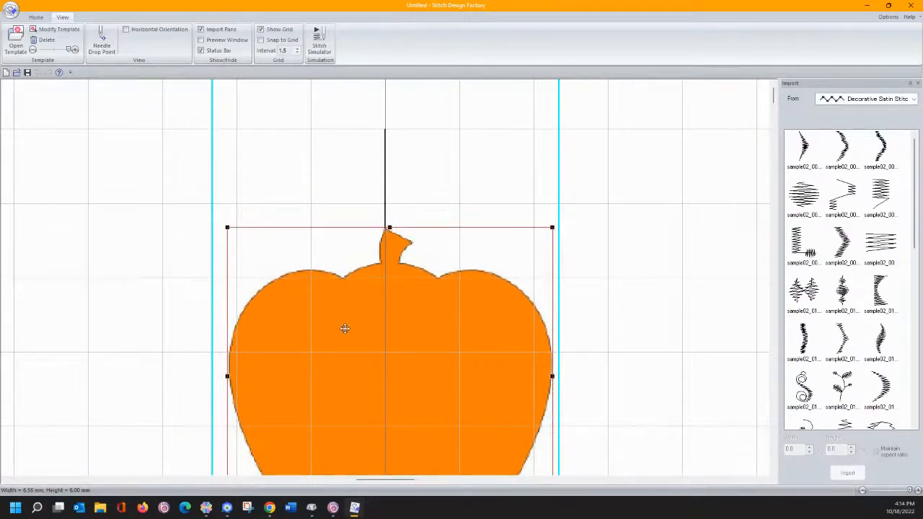
pyautogui.scroll(-2, 343, 328)
pyautogui.moveTo(226, 447); pyautogui.dragTo(222, 451)
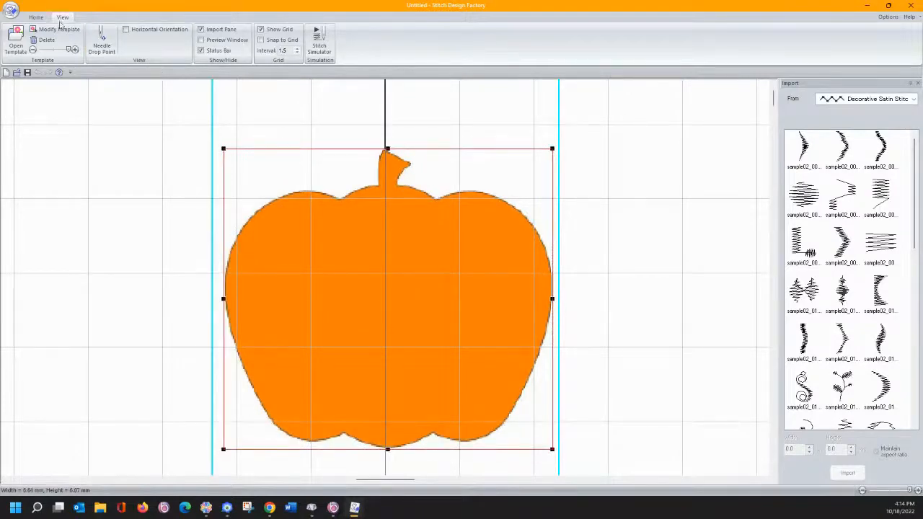
# - With the Line tool, trace a stitch from the stem top down the pumpkin's left side to its bottom
pyautogui.click(34, 17)
pyautogui.click(61, 38)
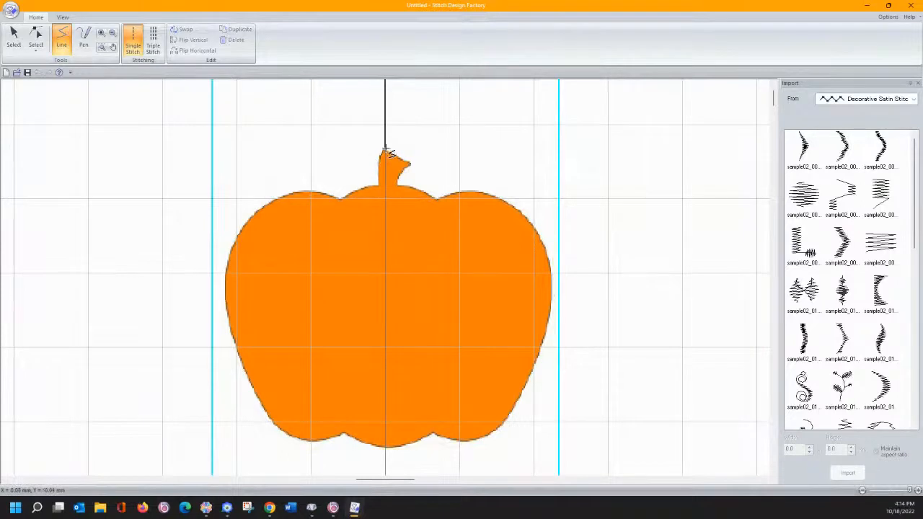
pyautogui.click(385, 151)
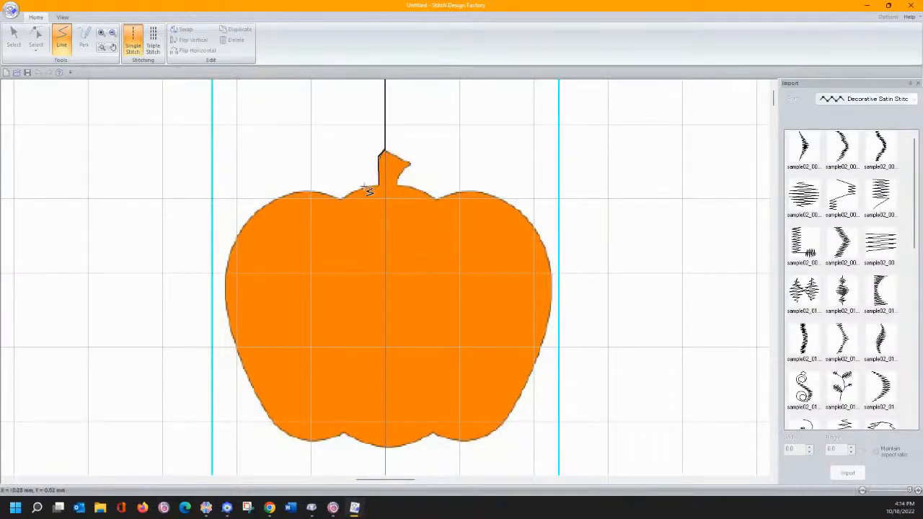
pyautogui.click(364, 188)
pyautogui.click(340, 199)
pyautogui.click(317, 191)
pyautogui.click(289, 196)
pyautogui.click(254, 213)
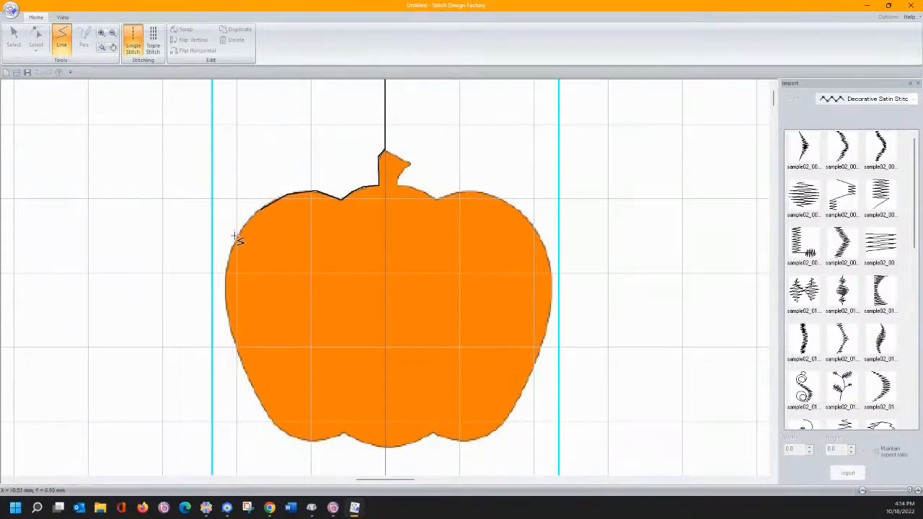
pyautogui.click(236, 237)
pyautogui.click(226, 267)
pyautogui.click(228, 315)
pyautogui.click(236, 350)
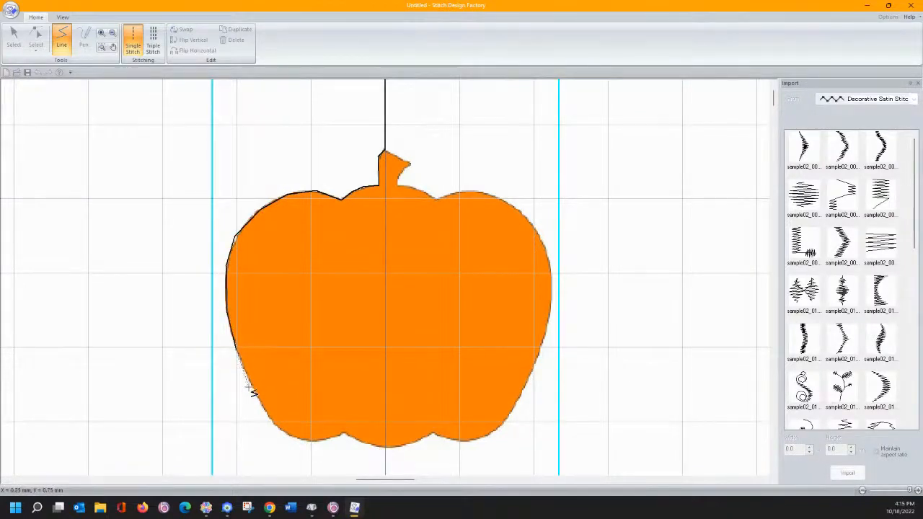
pyautogui.click(254, 389)
pyautogui.click(270, 420)
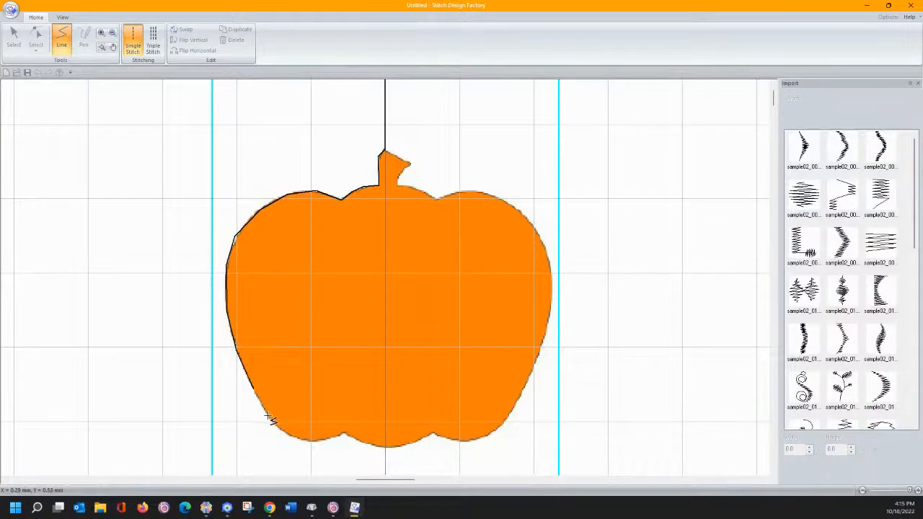
pyautogui.click(290, 436)
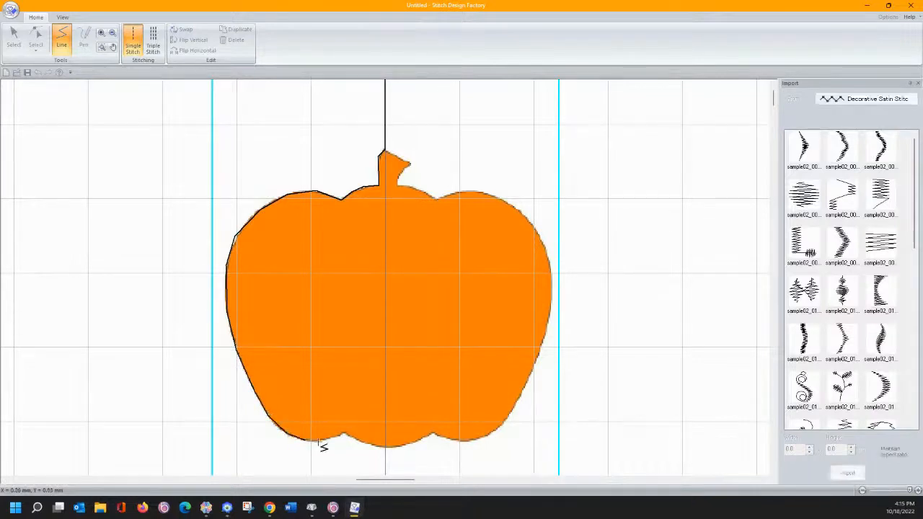
pyautogui.click(321, 441)
# - Continue the line across the bumpy bottom, up the right side and around the stem back to its top
pyautogui.click(343, 435)
pyautogui.click(362, 441)
pyautogui.click(420, 443)
pyautogui.click(435, 436)
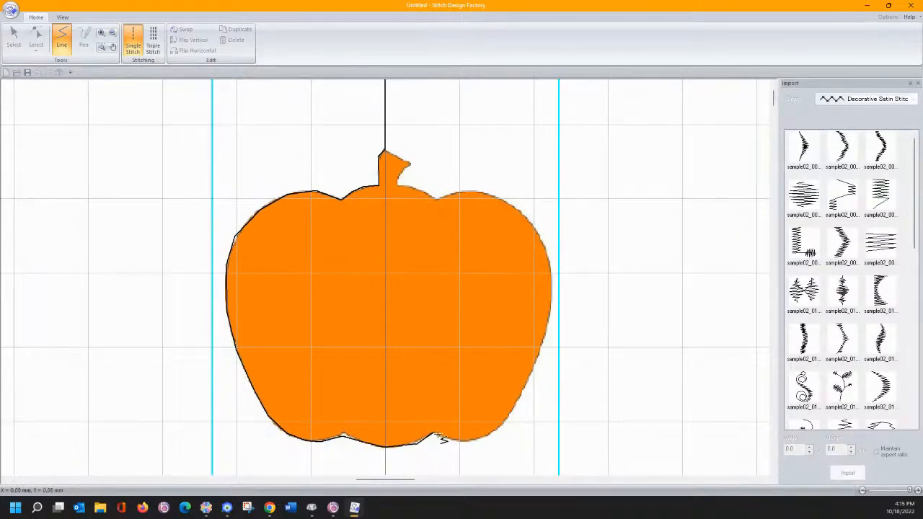
pyautogui.click(476, 440)
pyautogui.click(495, 428)
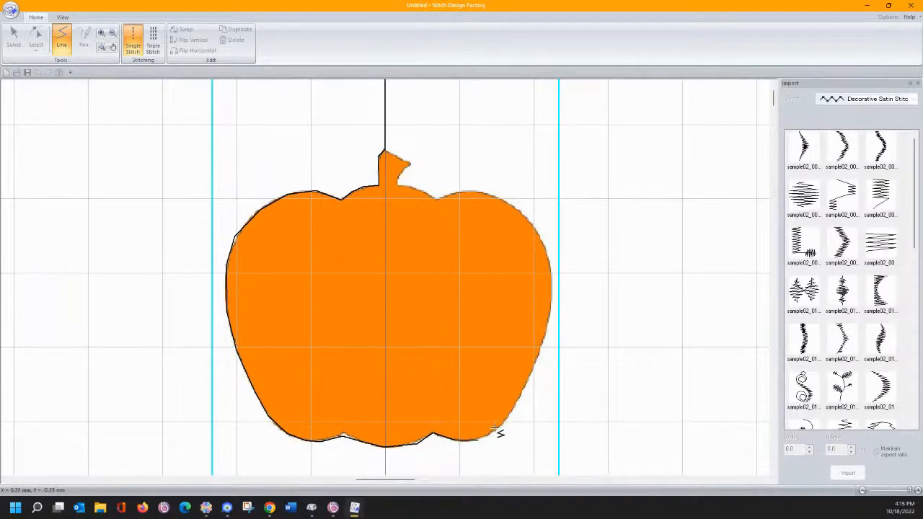
pyautogui.click(521, 397)
pyautogui.click(535, 363)
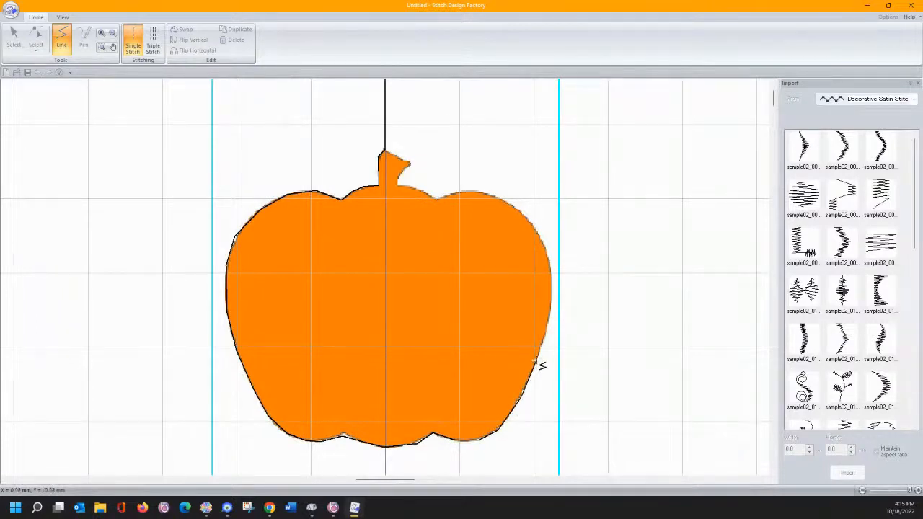
pyautogui.click(553, 316)
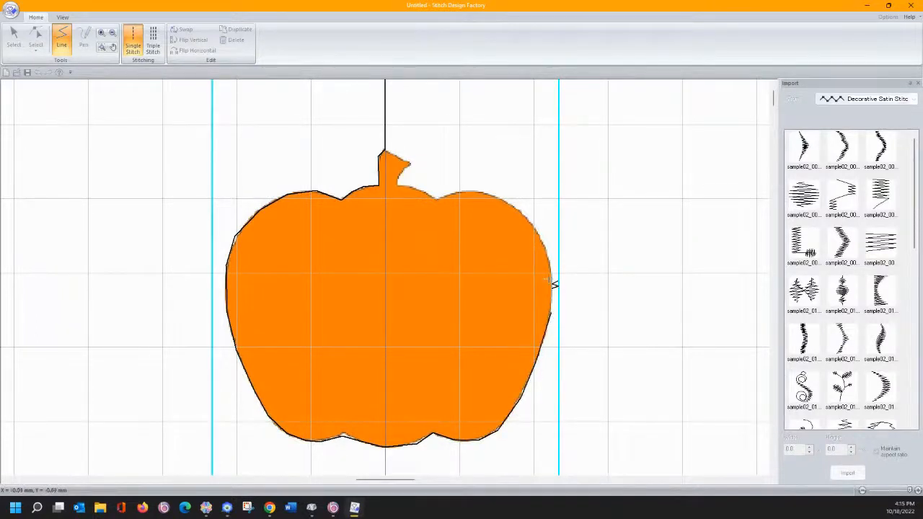
pyautogui.click(541, 235)
pyautogui.click(519, 211)
pyautogui.click(492, 193)
pyautogui.click(463, 190)
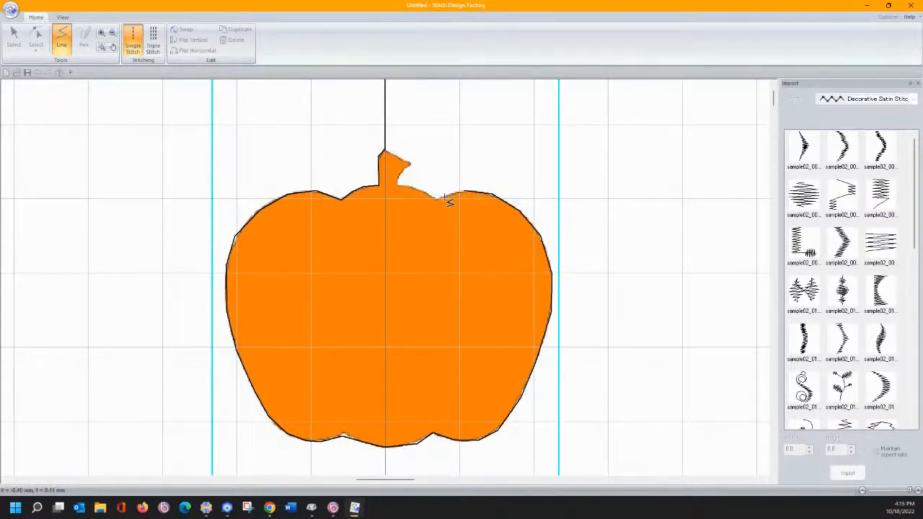
pyautogui.click(398, 185)
pyautogui.click(401, 175)
pyautogui.click(411, 165)
pyautogui.click(385, 153)
# - Extend the stitch line straight down the pumpkin's centre to below its bottom edge
pyautogui.click(63, 18)
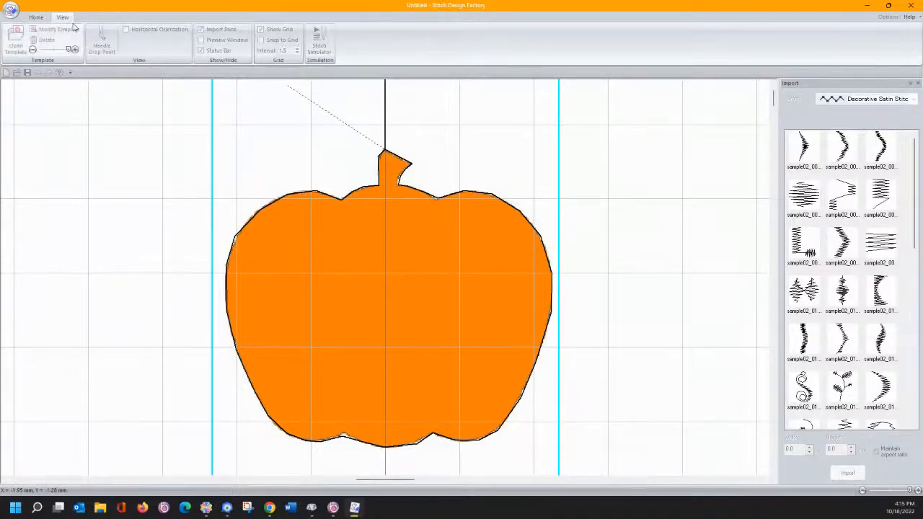
pyautogui.click(36, 17)
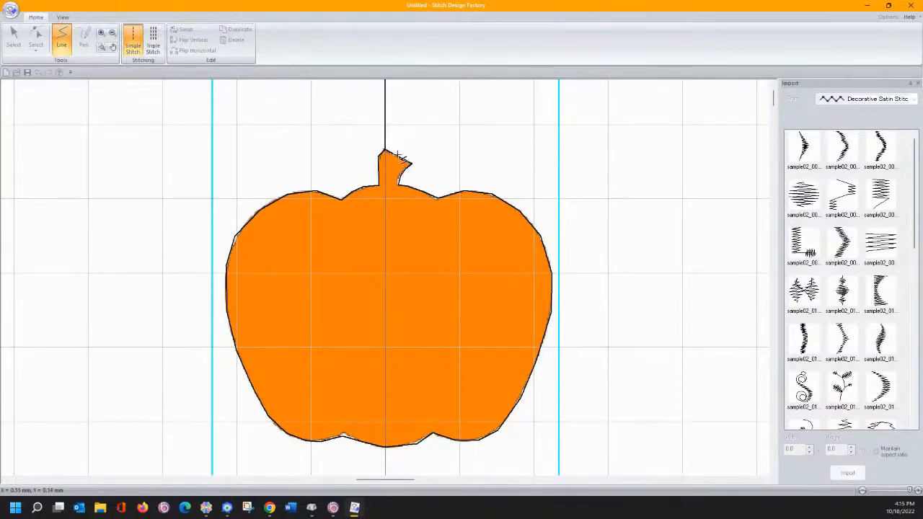
pyautogui.click(385, 471)
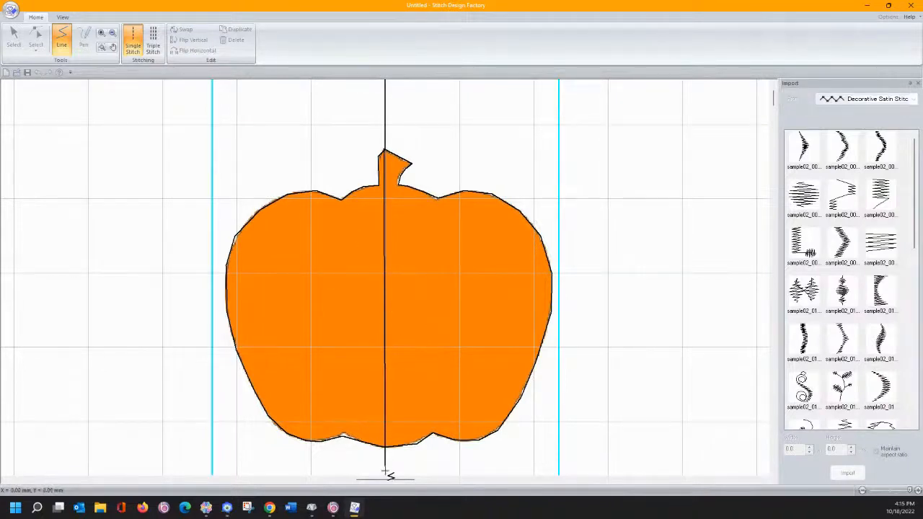
# - End the line, zoom out, lower Template Density to pale yellow and enable the Preview Window
pyautogui.doubleClick(385, 470)
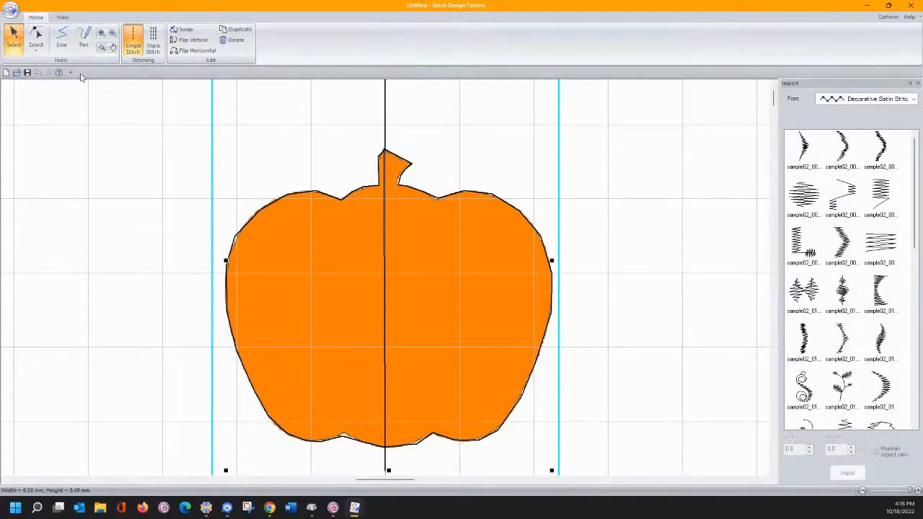
pyautogui.click(105, 49)
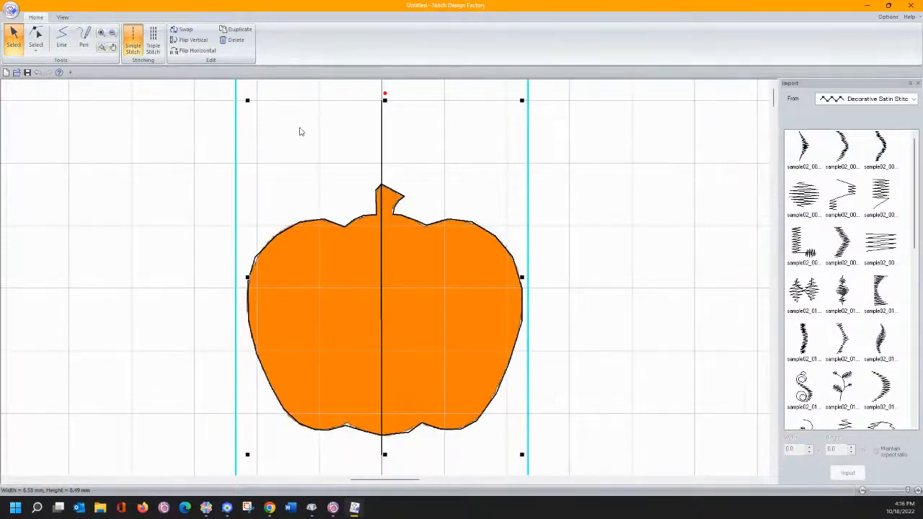
pyautogui.click(63, 17)
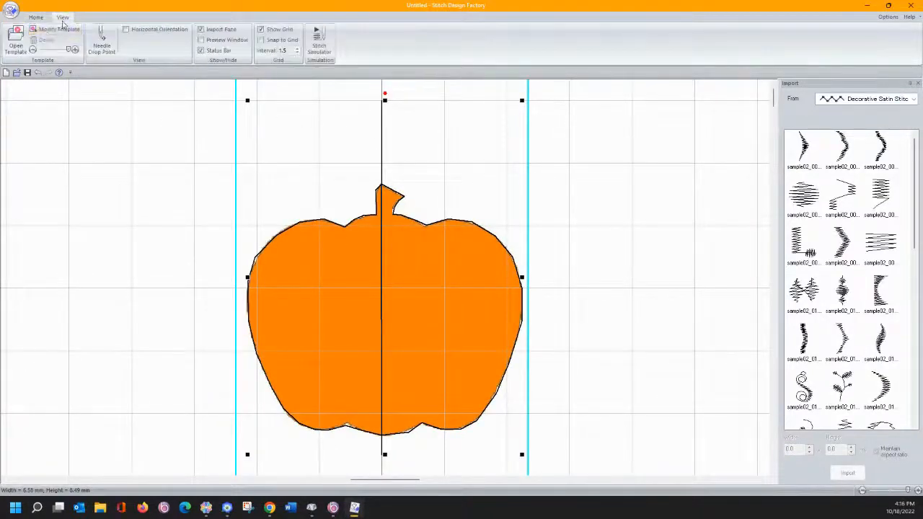
pyautogui.click(33, 49)
pyautogui.click(33, 50)
pyautogui.click(202, 41)
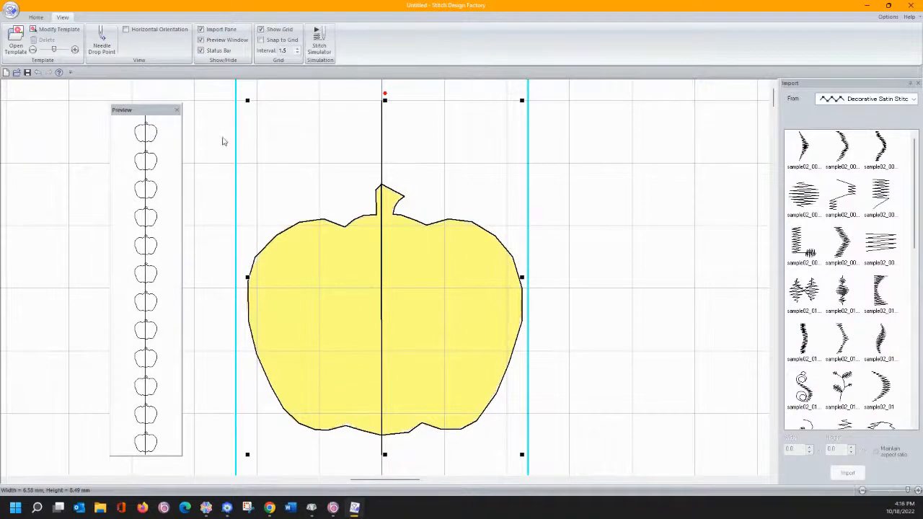
pyautogui.click(35, 17)
# - With the node Select tool, add a point on the centre line and pull it to the stem
pyautogui.click(36, 35)
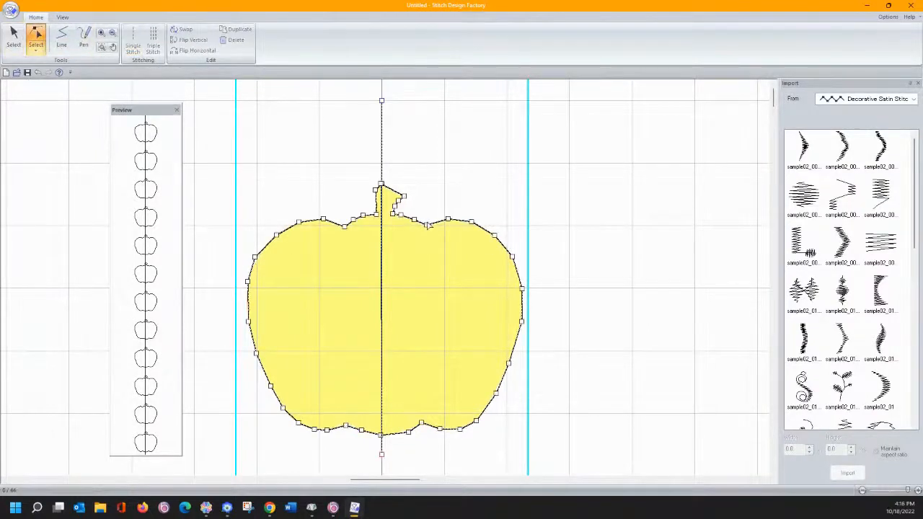
pyautogui.click(382, 237)
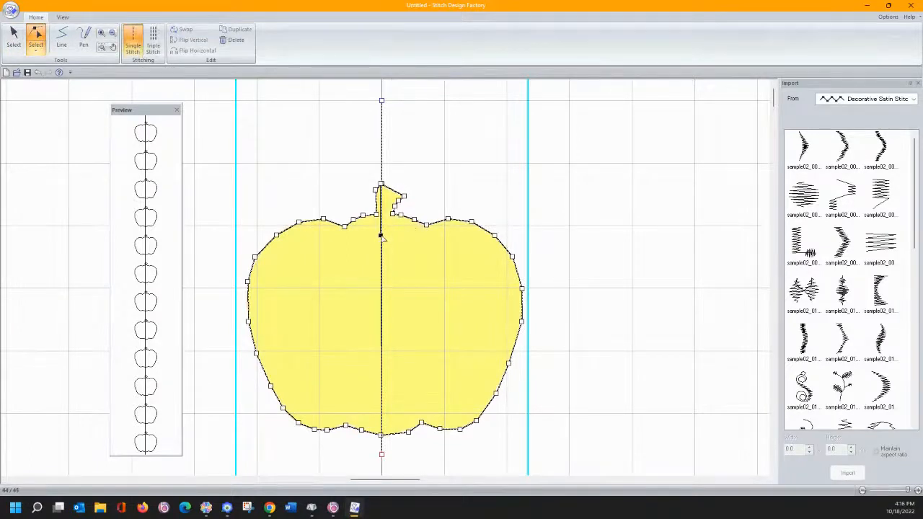
pyautogui.moveTo(381, 236); pyautogui.dragTo(399, 206)
pyautogui.click(404, 196)
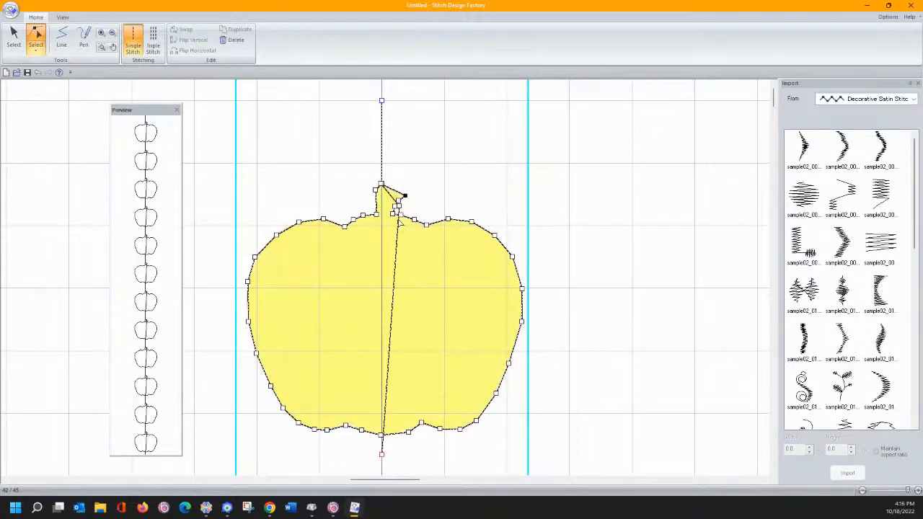
pyautogui.click(397, 226)
pyautogui.moveTo(405, 198)
pyautogui.mouseDown()
pyautogui.moveTo(398, 225)
pyautogui.moveTo(398, 201)
pyautogui.mouseUp()
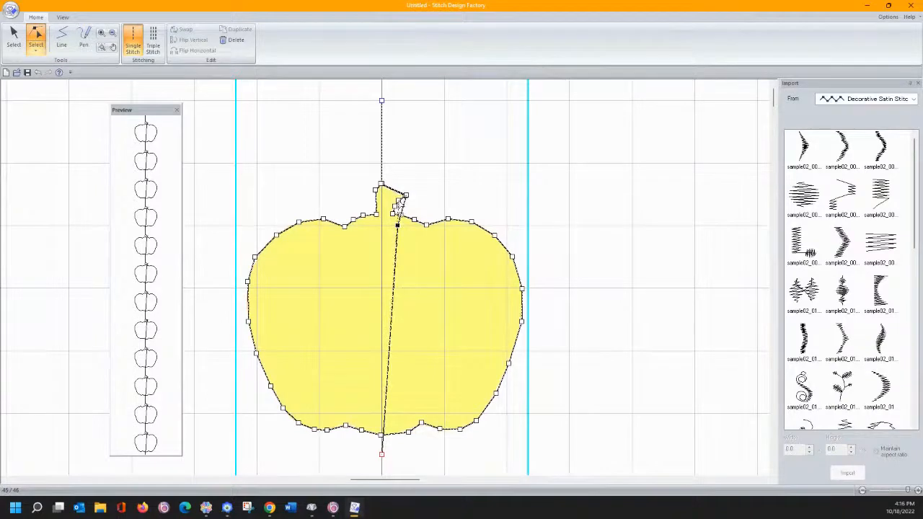
# - Add points on the inner line and attach them to the pumpkin's upper-right outline corners
pyautogui.click(397, 243)
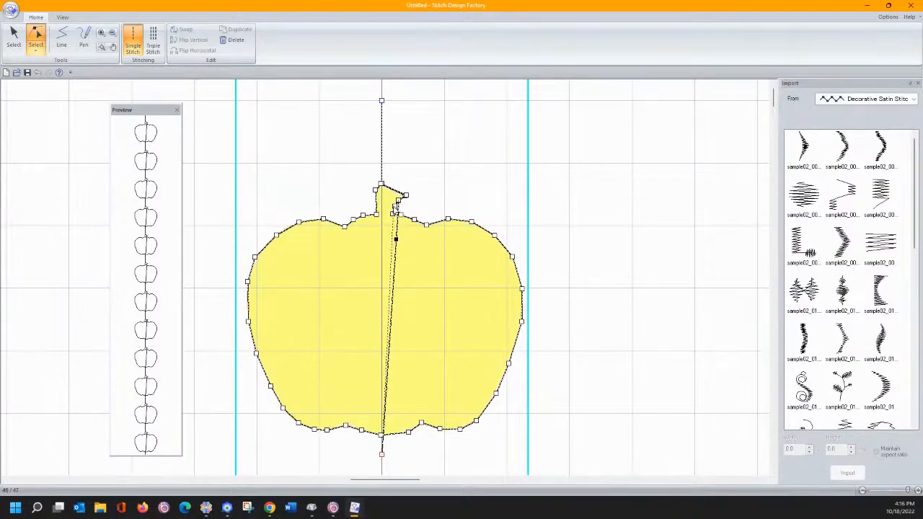
pyautogui.moveTo(394, 207); pyautogui.dragTo(402, 214)
pyautogui.click(397, 264)
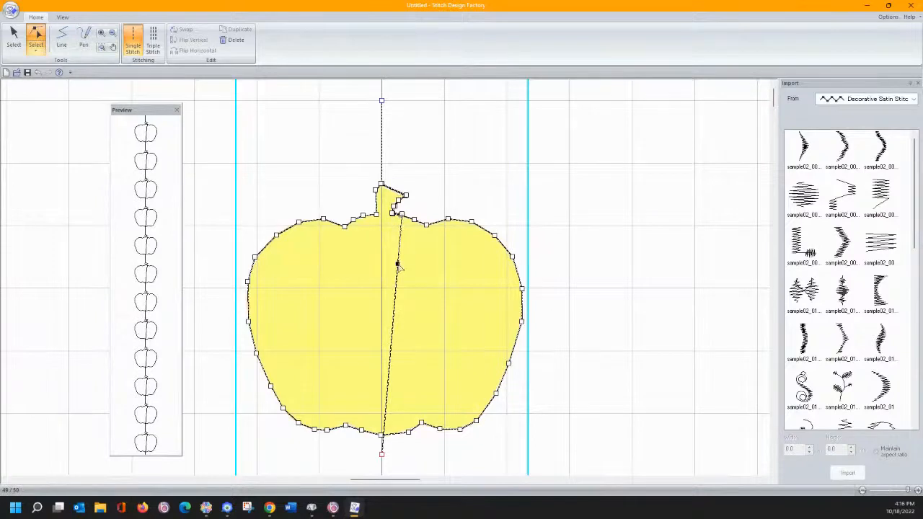
pyautogui.moveTo(397, 265); pyautogui.dragTo(413, 219)
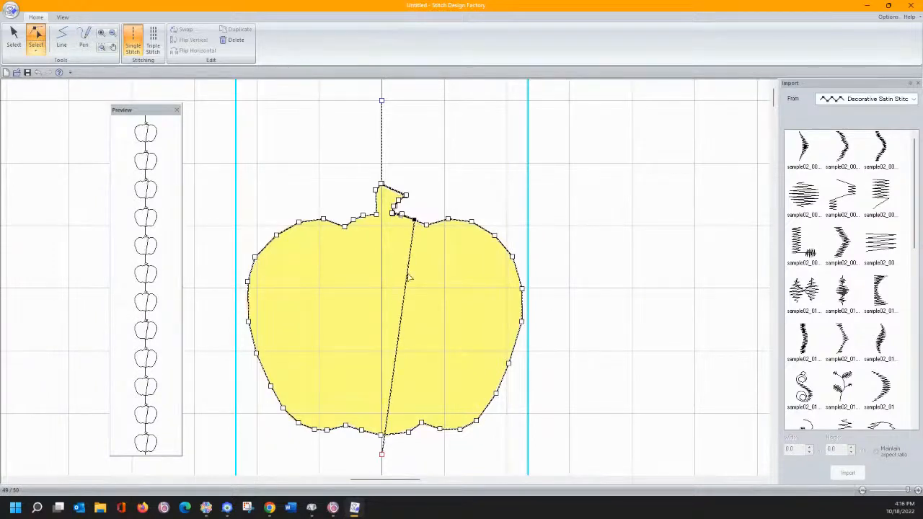
pyautogui.moveTo(406, 274); pyautogui.dragTo(426, 224)
pyautogui.click(414, 285)
pyautogui.moveTo(415, 284); pyautogui.dragTo(447, 221)
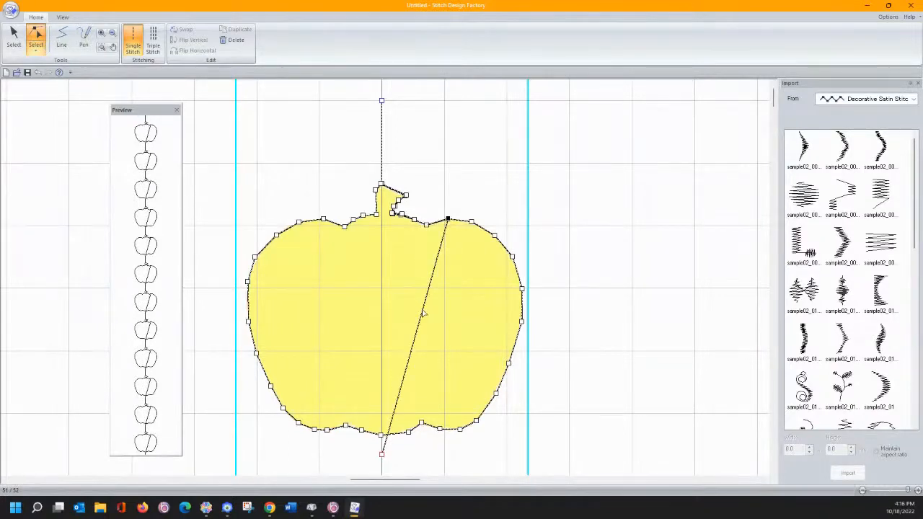
# - Add points along the diagonal line and attach them down the right and lower-right outline
pyautogui.click(423, 311)
pyautogui.moveTo(422, 311); pyautogui.dragTo(494, 235)
pyautogui.click(442, 299)
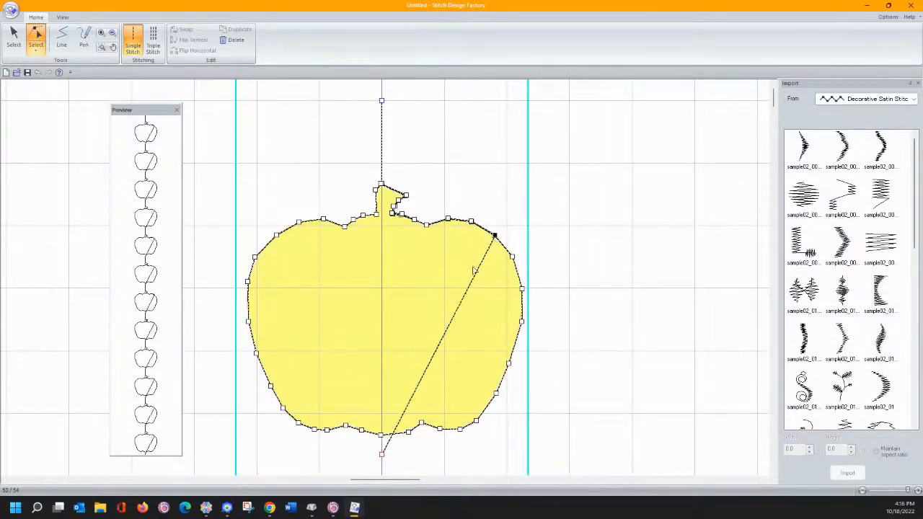
pyautogui.click(450, 324)
pyautogui.moveTo(450, 323); pyautogui.dragTo(512, 256)
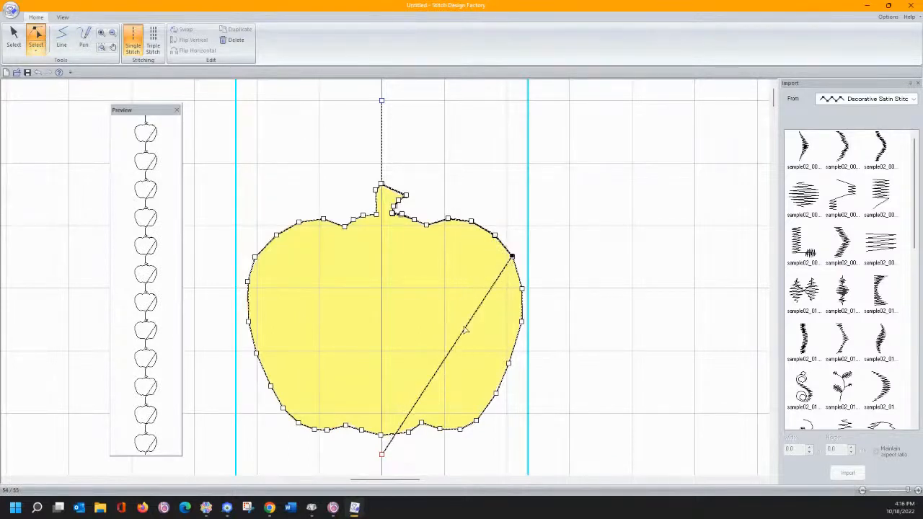
pyautogui.moveTo(465, 327); pyautogui.dragTo(522, 289)
pyautogui.click(480, 338)
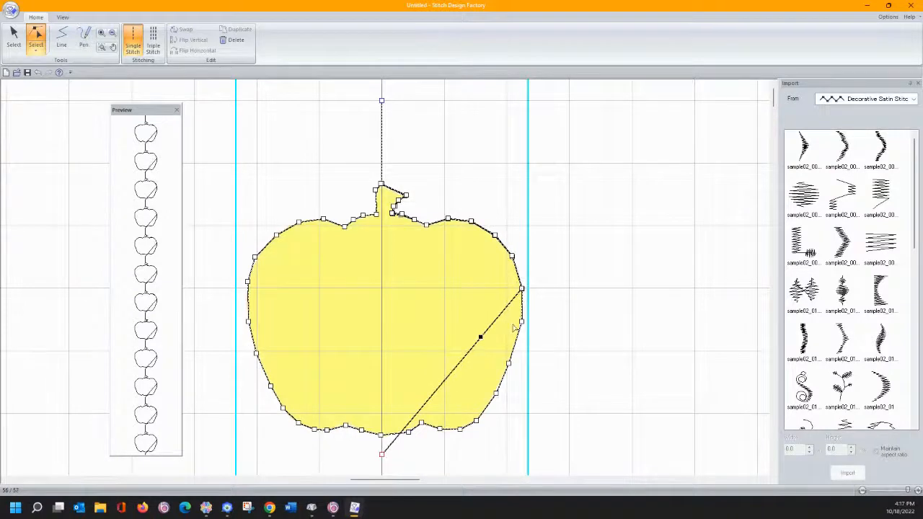
pyautogui.moveTo(513, 328); pyautogui.dragTo(522, 321)
pyautogui.click(487, 355)
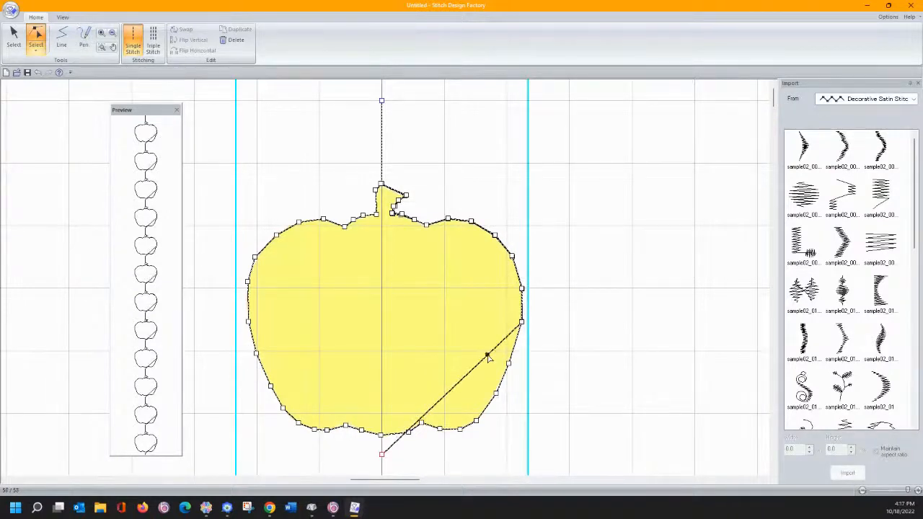
pyautogui.moveTo(487, 355); pyautogui.dragTo(476, 421)
pyautogui.click(476, 387)
pyautogui.click(475, 406)
pyautogui.click(439, 435)
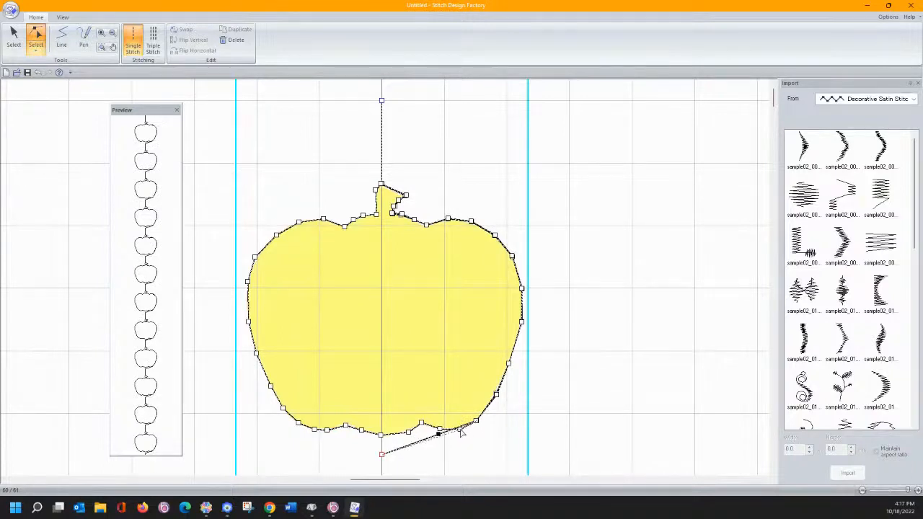
# - Add nodes on the bottom stitch line, fit them to the pumpkin's bottom contour, then deselect
pyautogui.click(426, 439)
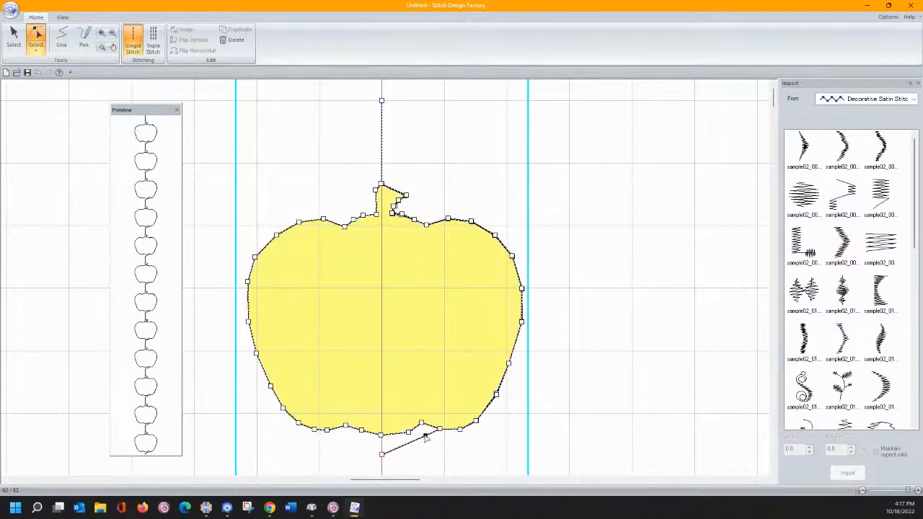
pyautogui.click(421, 424)
pyautogui.moveTo(425, 435); pyautogui.dragTo(421, 423)
pyautogui.click(400, 440)
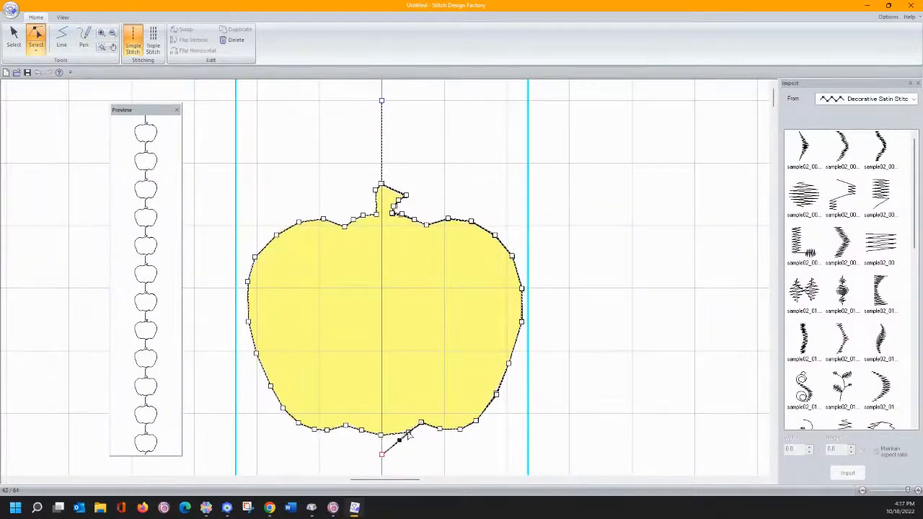
pyautogui.moveTo(399, 439); pyautogui.dragTo(381, 435)
pyautogui.click(397, 441)
pyautogui.click(407, 431)
pyautogui.click(212, 370)
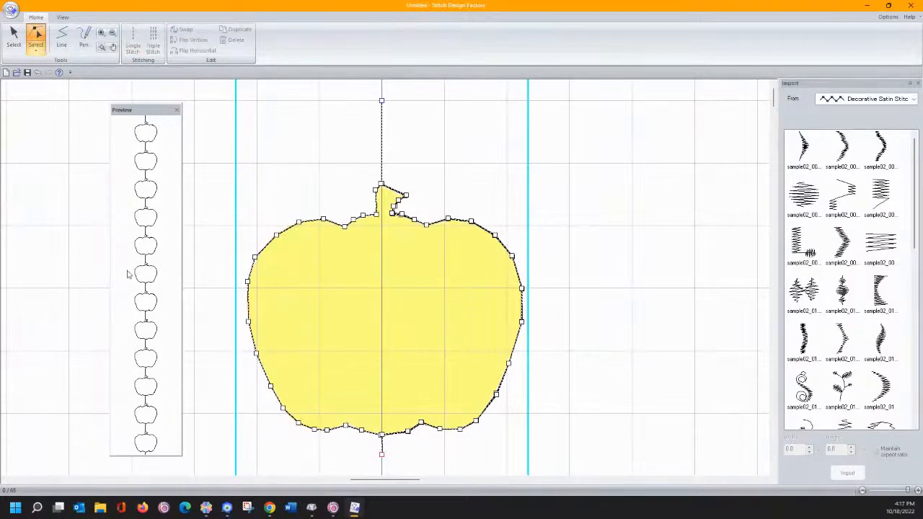
pyautogui.click(11, 10)
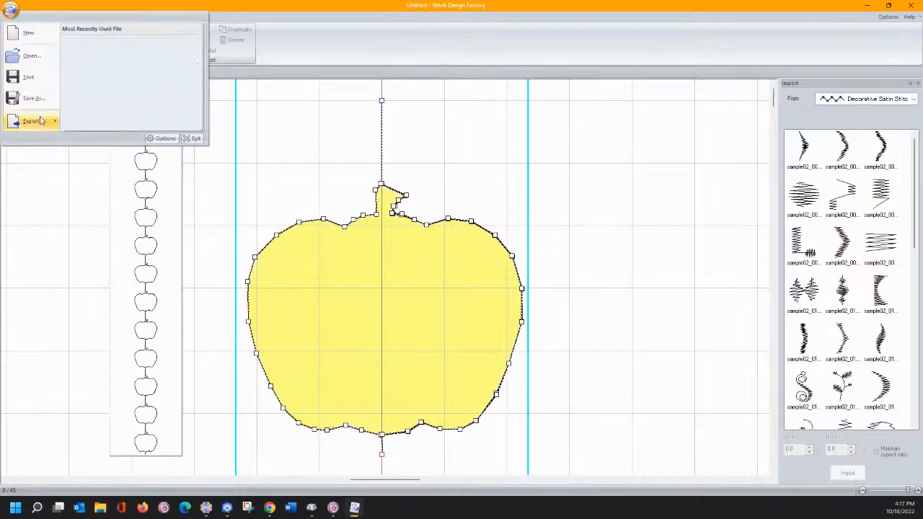
pyautogui.moveTo(42, 121)
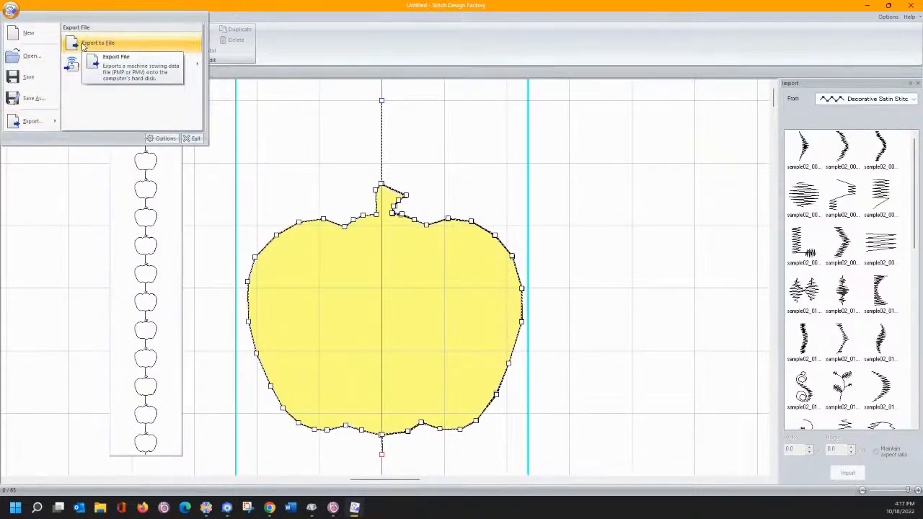
pyautogui.moveTo(83, 68)
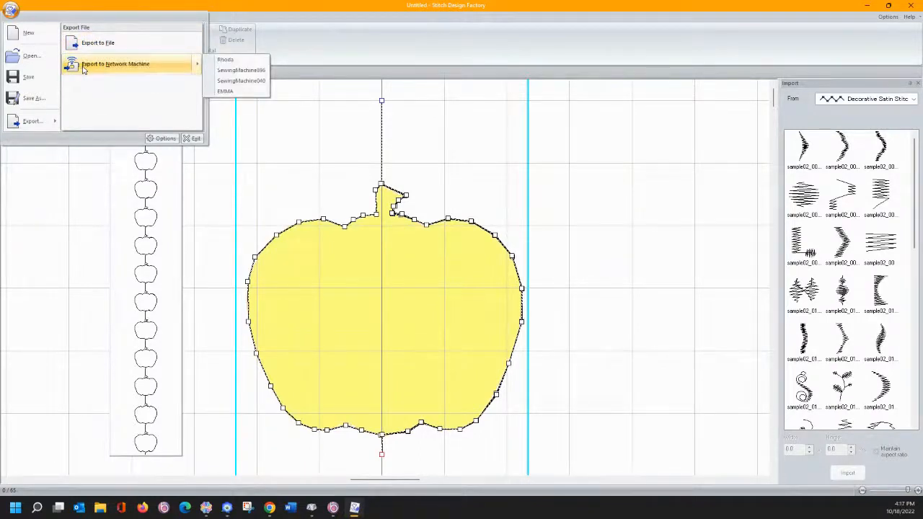
pyautogui.click(117, 46)
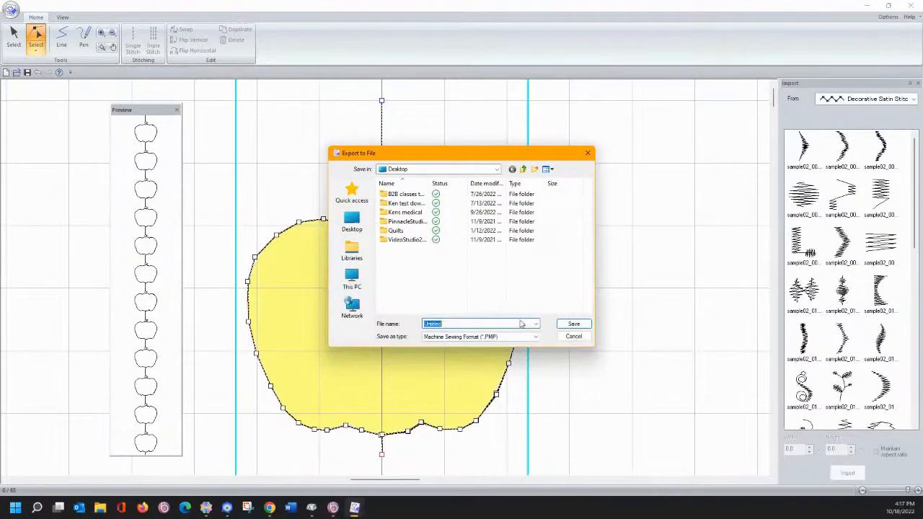
pyautogui.click(571, 337)
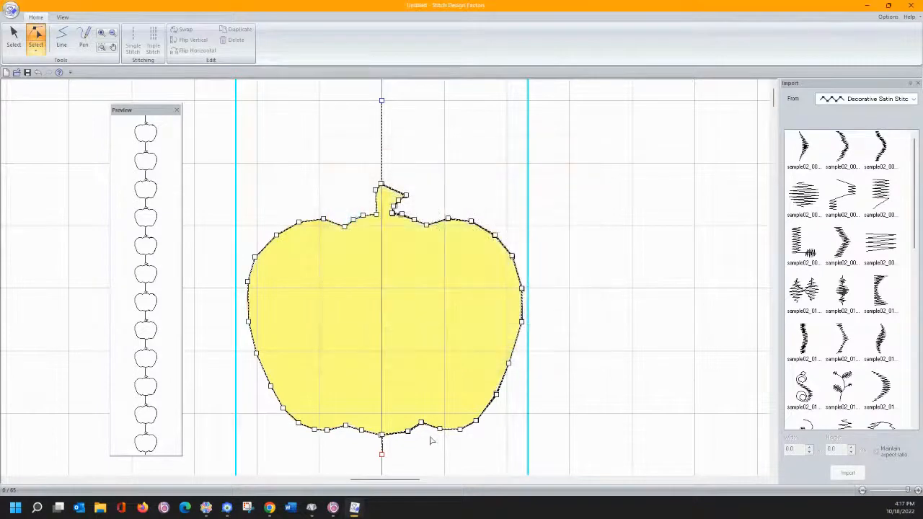
pyautogui.click(382, 434)
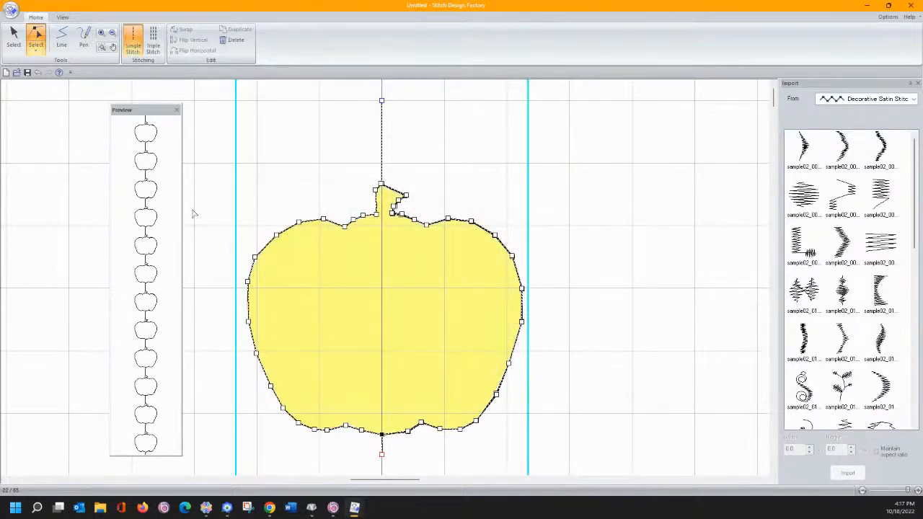
pyautogui.click(14, 38)
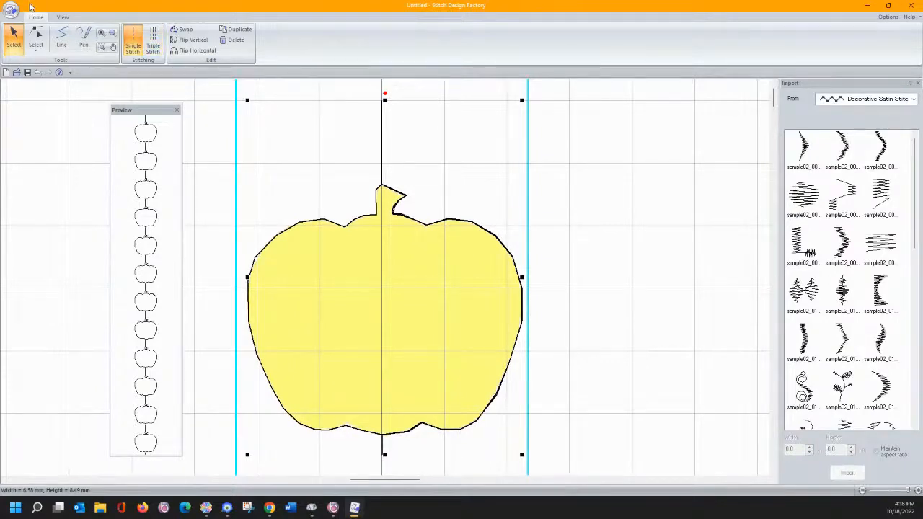
pyautogui.click(177, 31)
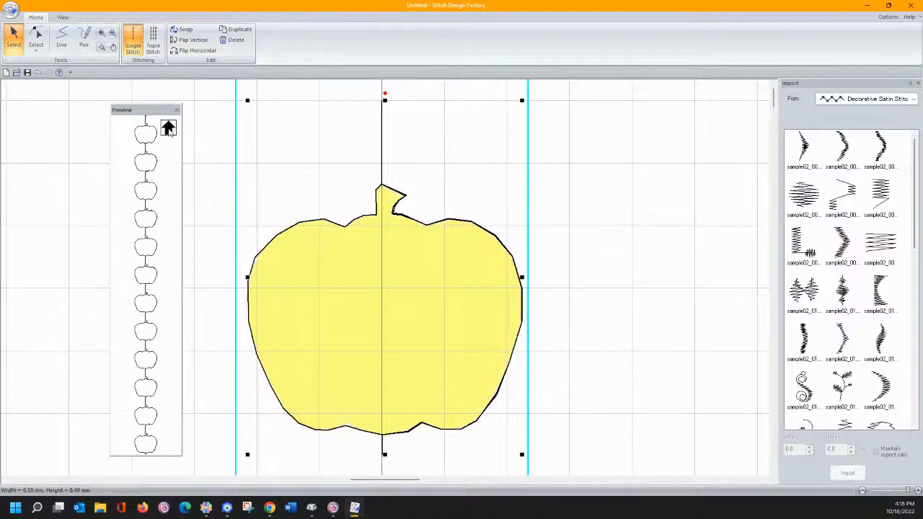
pyautogui.click(175, 42)
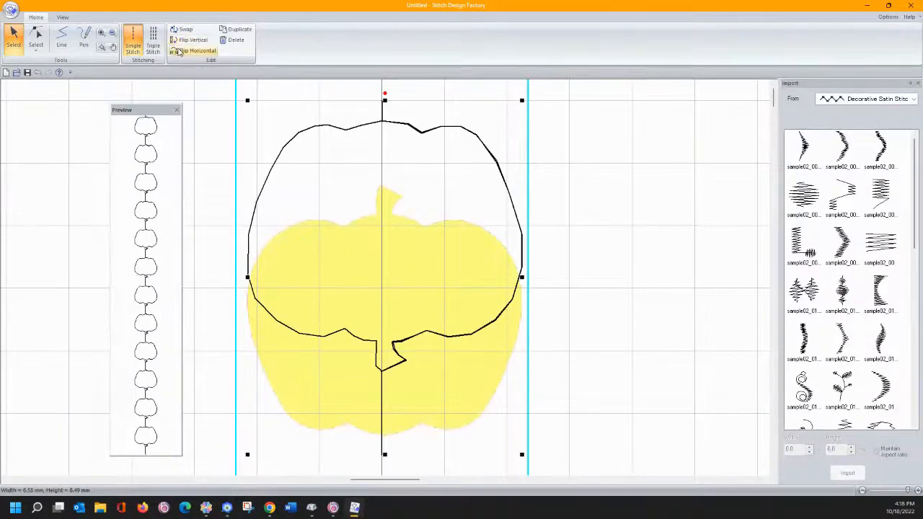
pyautogui.click(179, 52)
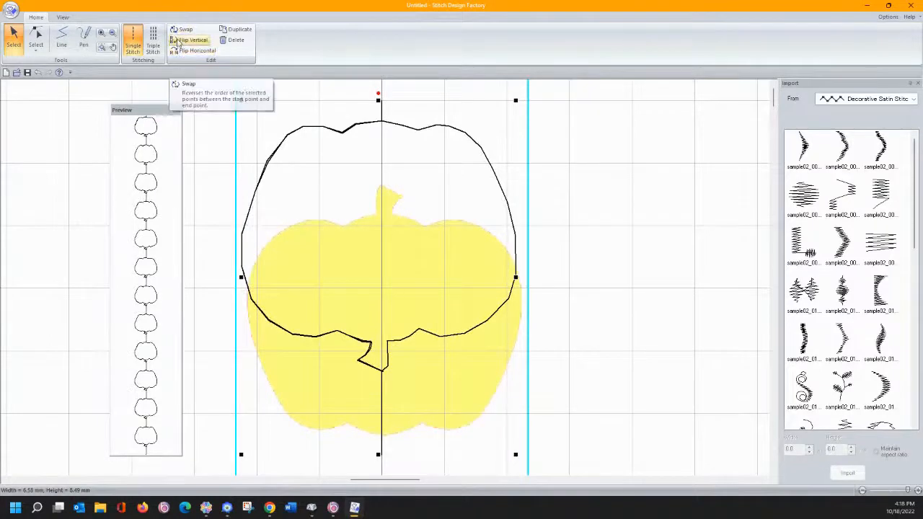
pyautogui.click(177, 31)
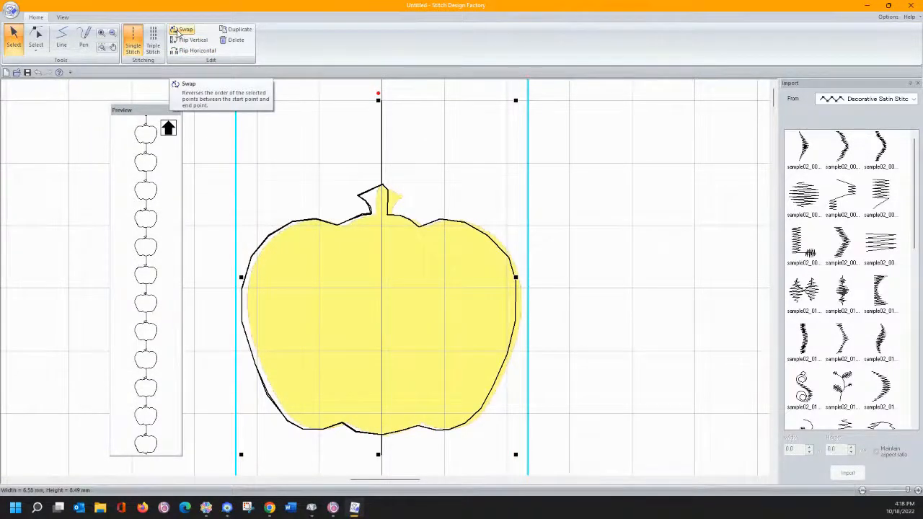
pyautogui.click(177, 31)
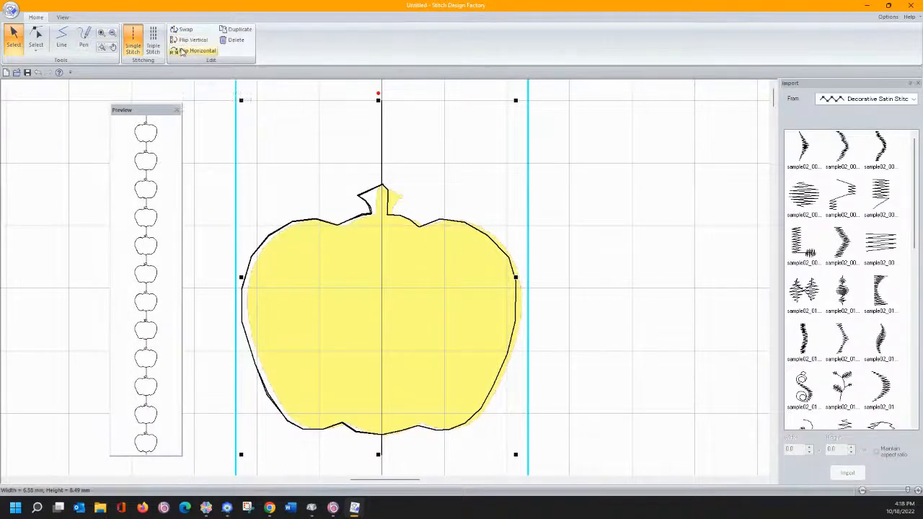
pyautogui.click(182, 52)
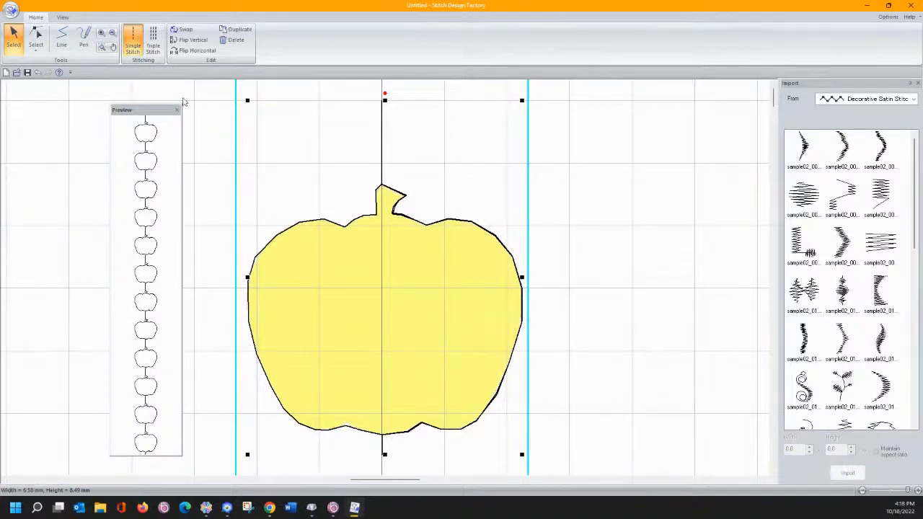
# - In Options, set Select Export File Format back to Default (PMV) and dismiss the confirmation
pyautogui.click(10, 8)
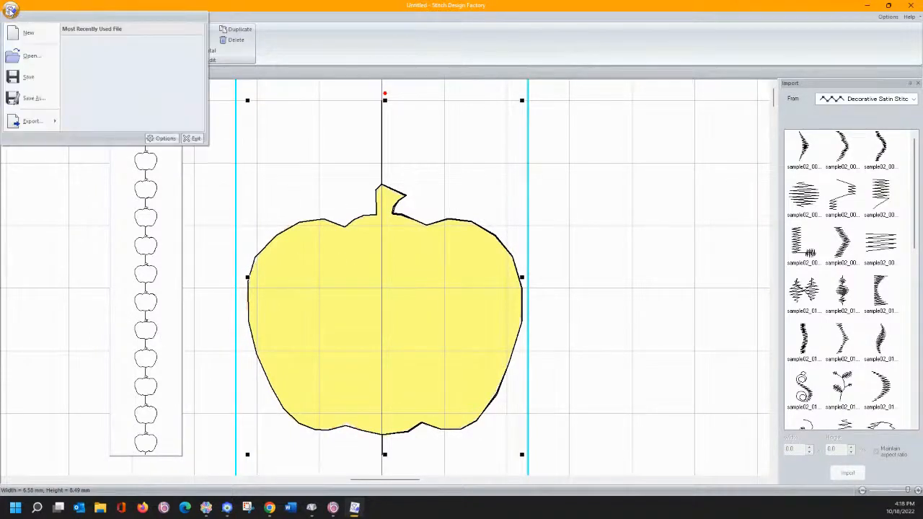
pyautogui.click(160, 142)
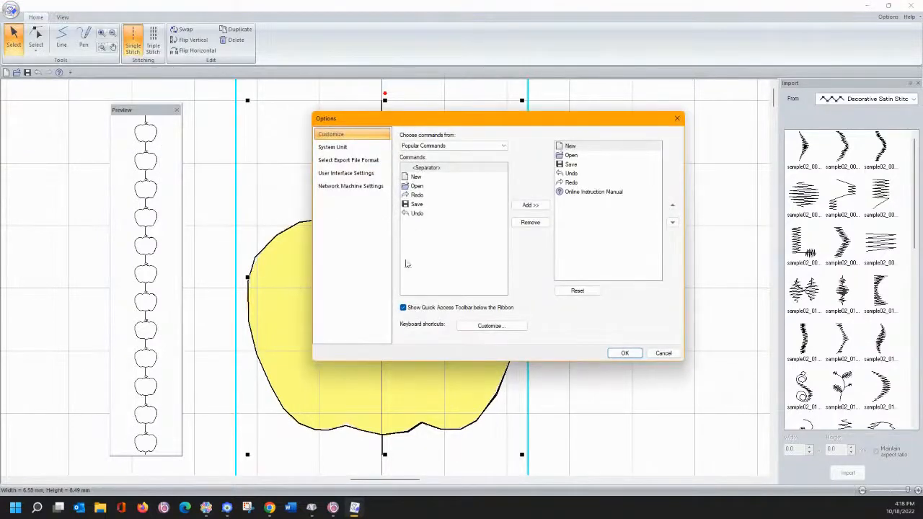
pyautogui.click(351, 186)
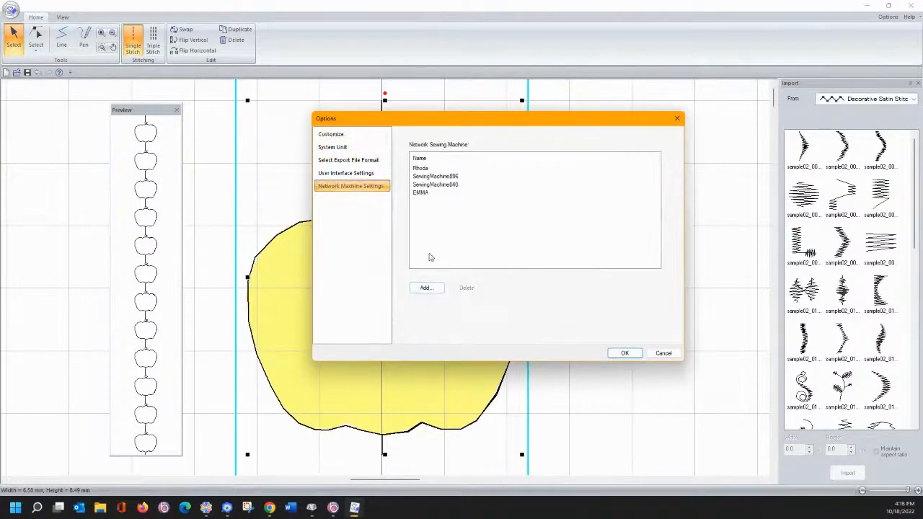
pyautogui.click(358, 177)
pyautogui.click(350, 161)
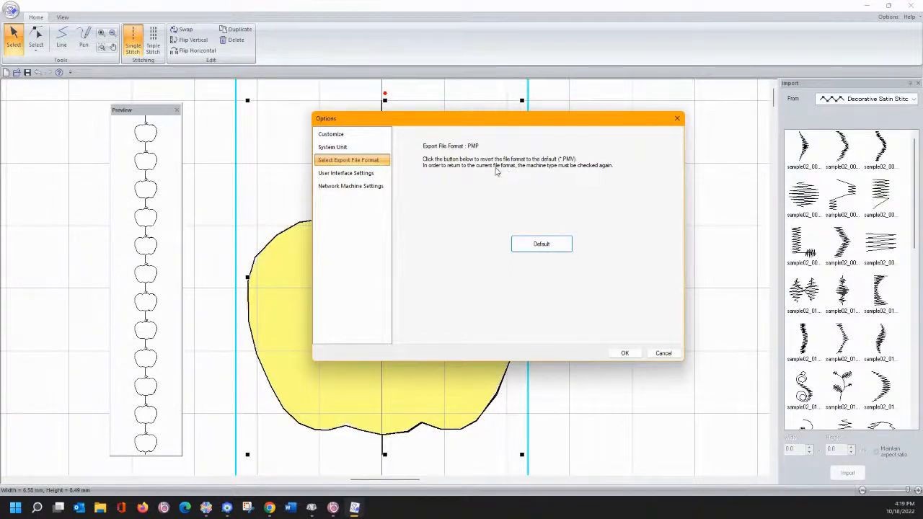
pyautogui.click(542, 245)
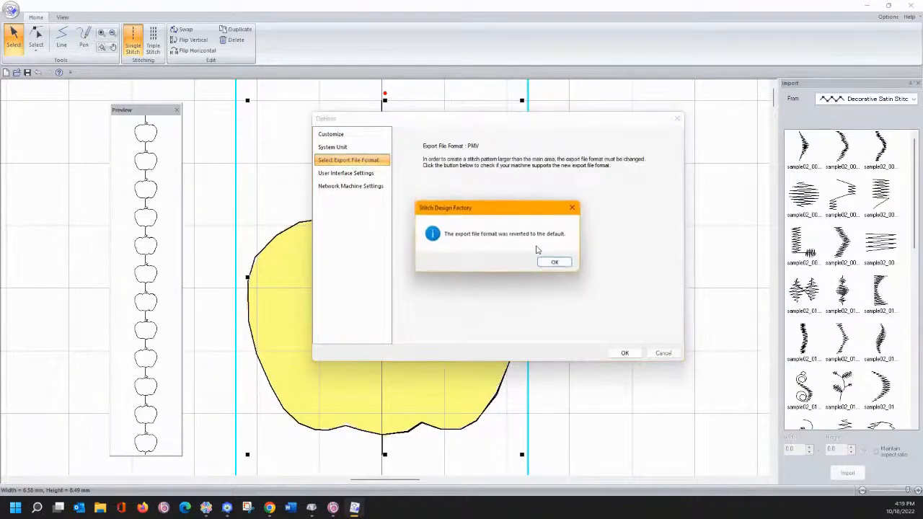
pyautogui.click(554, 264)
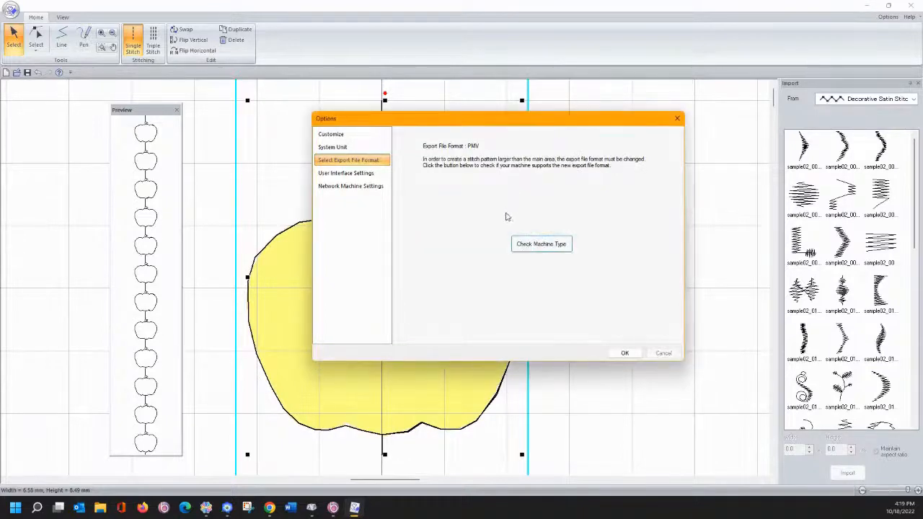
# - Try Check Machine Type, cancel the machine number check, and close Options with OK
pyautogui.click(539, 245)
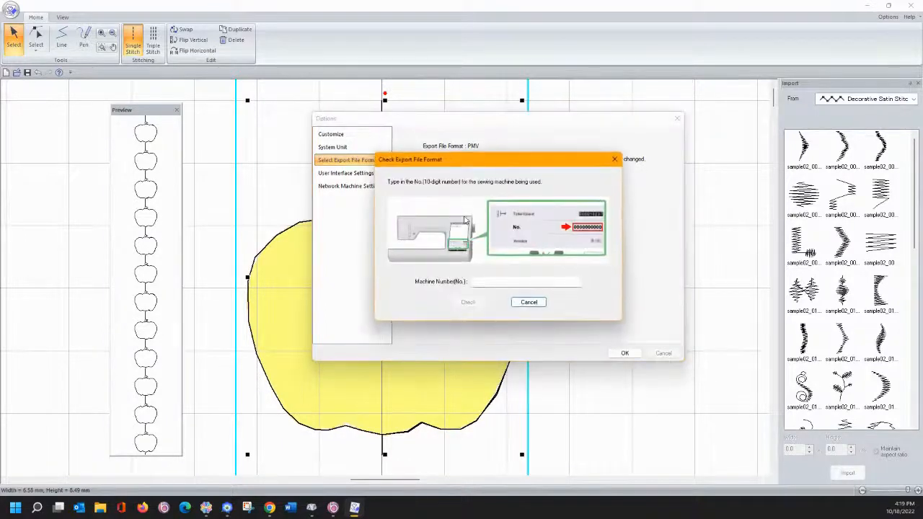
pyautogui.moveTo(472, 164); pyautogui.dragTo(508, 161)
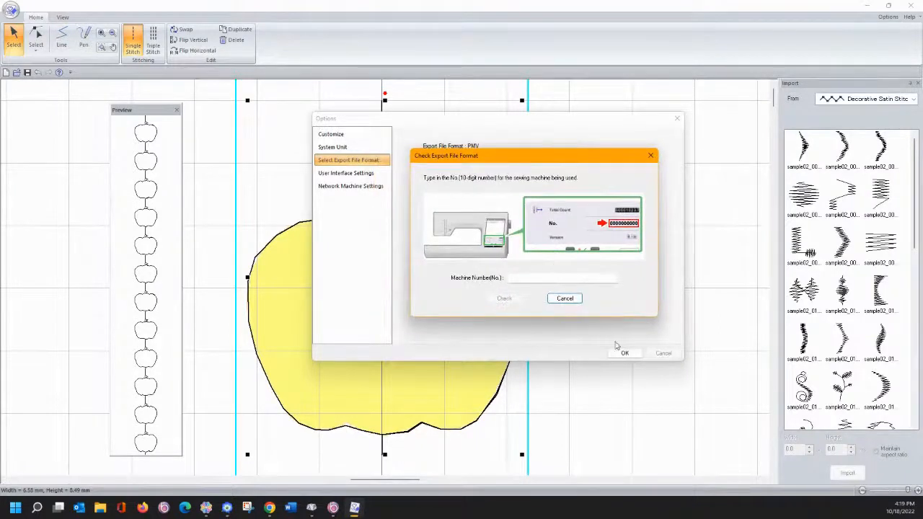
pyautogui.click(567, 303)
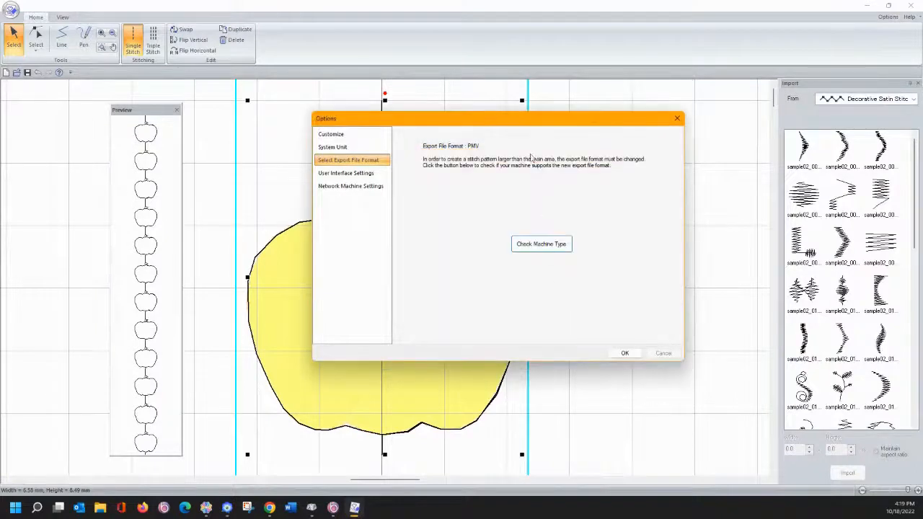
pyautogui.click(627, 353)
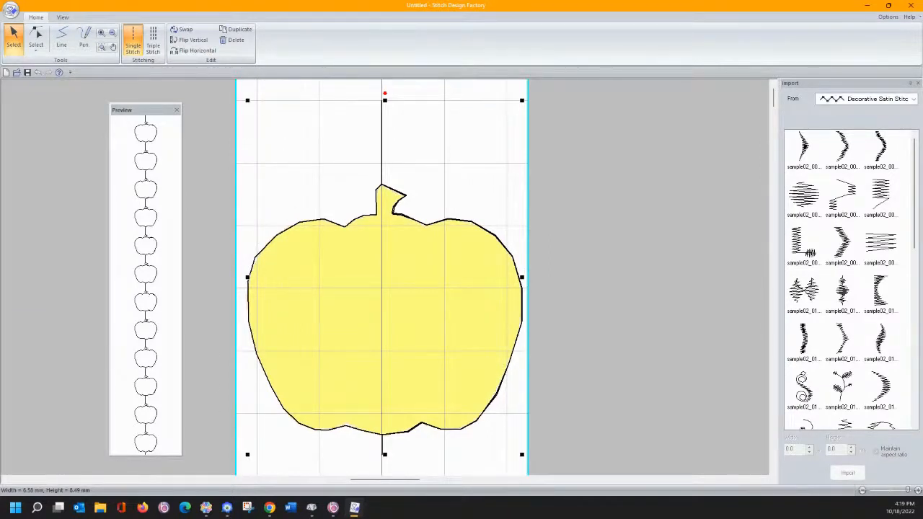
# - Reopen Options at Select Export File Format (PMV) and start Check Machine Type
pyautogui.click(11, 10)
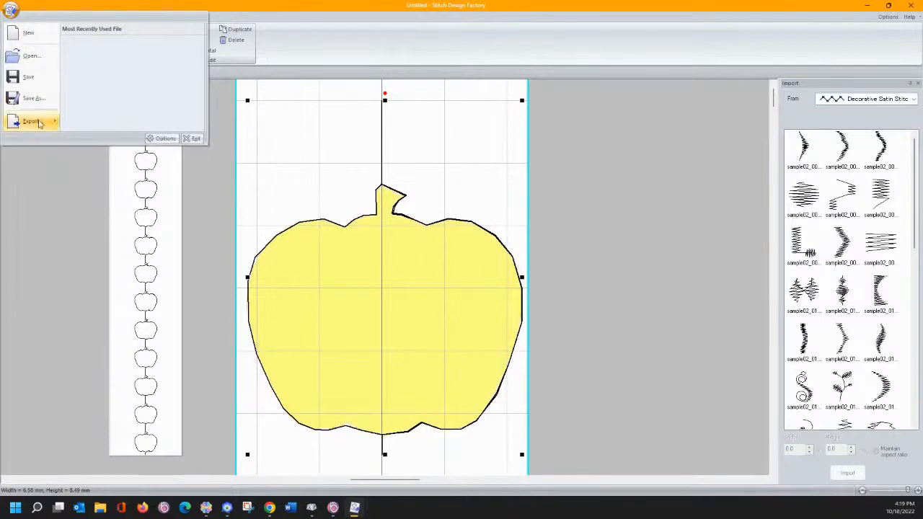
pyautogui.moveTo(38, 121)
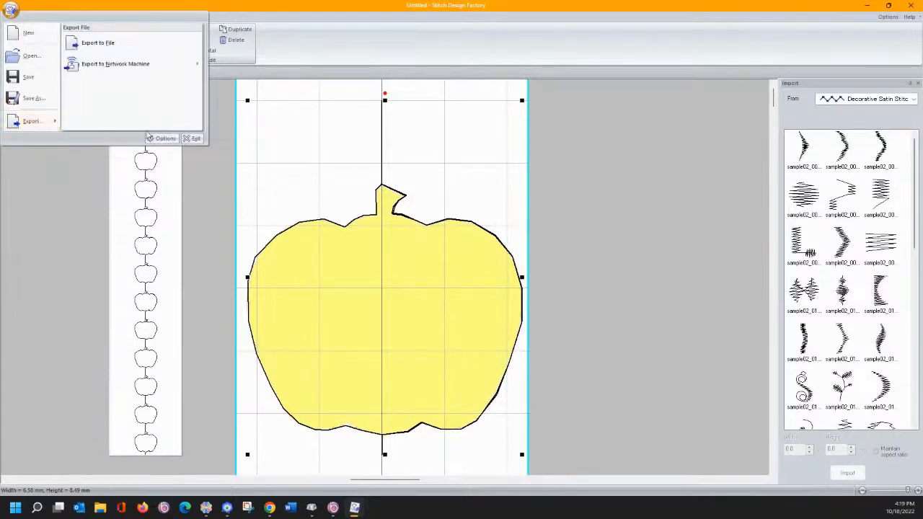
pyautogui.click(164, 138)
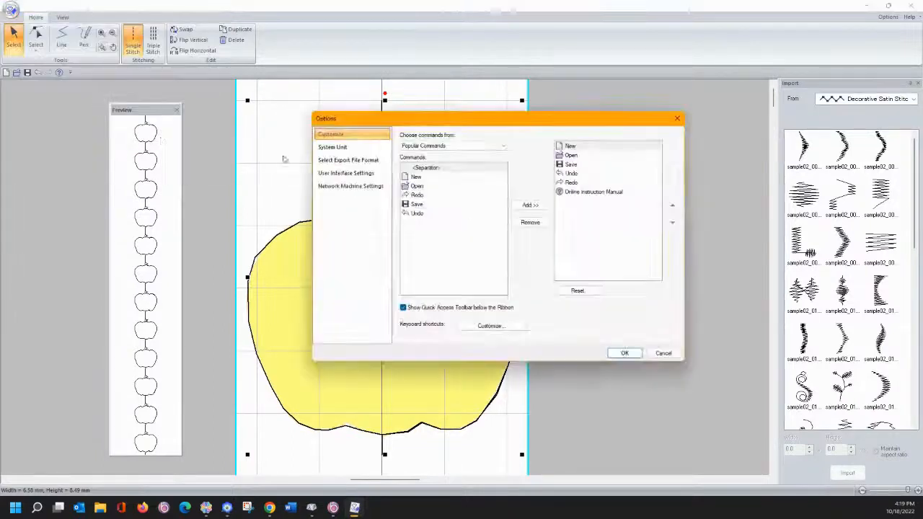
pyautogui.click(349, 173)
pyautogui.click(353, 160)
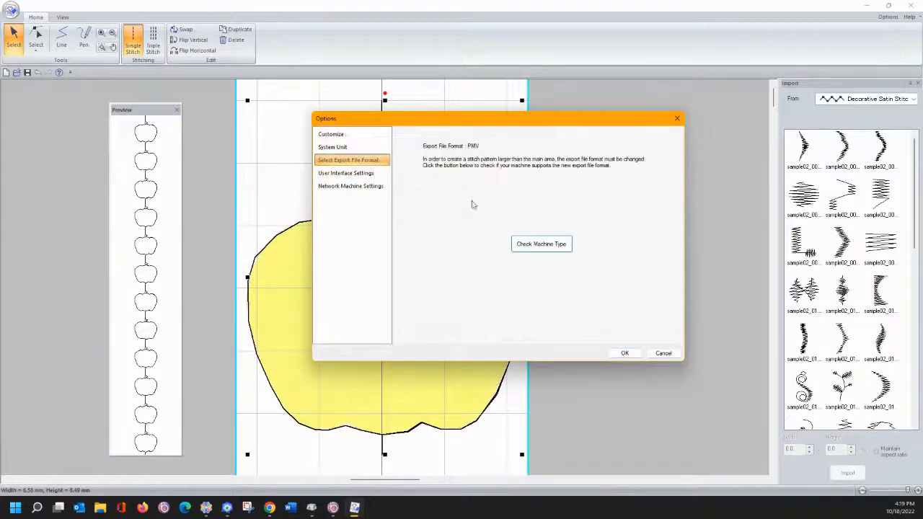
pyautogui.click(531, 247)
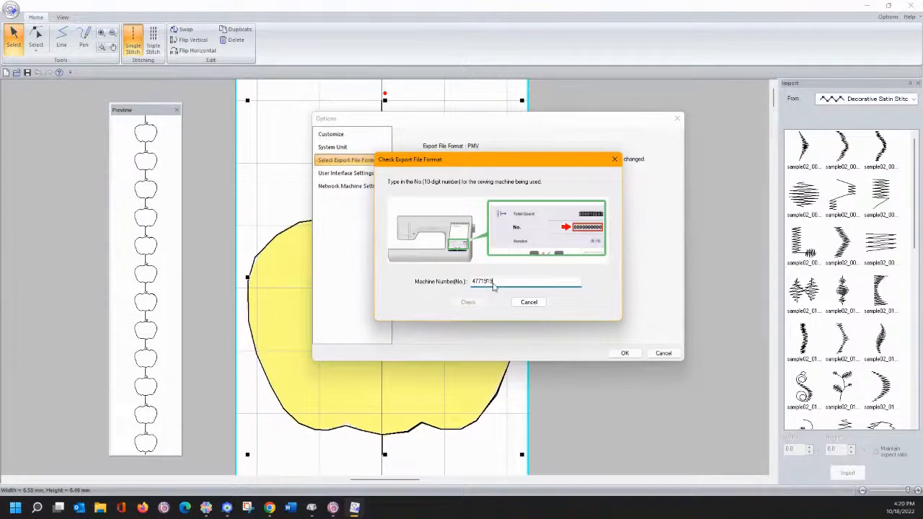
# - Finish and check the machine number, accept switching the export format from PMV to PMP, and close Options
pyautogui.write('0')
pyautogui.click(467, 303)
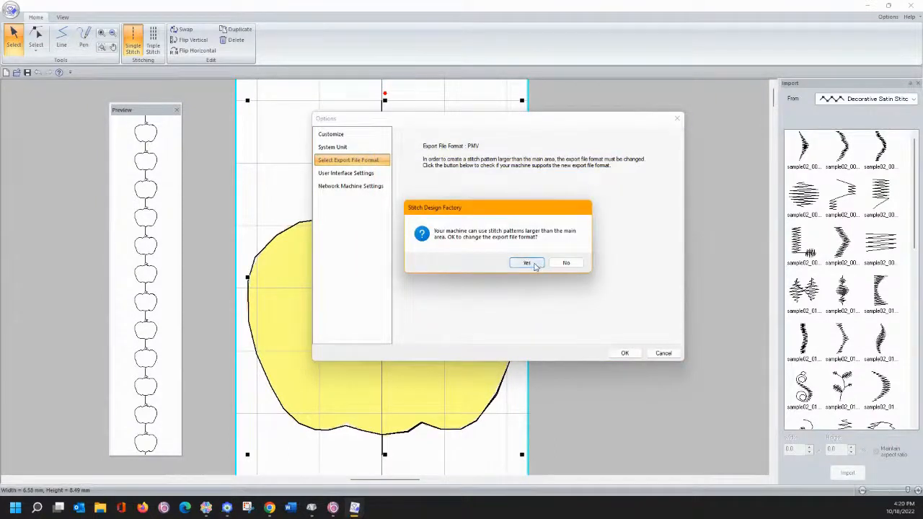
pyautogui.click(533, 264)
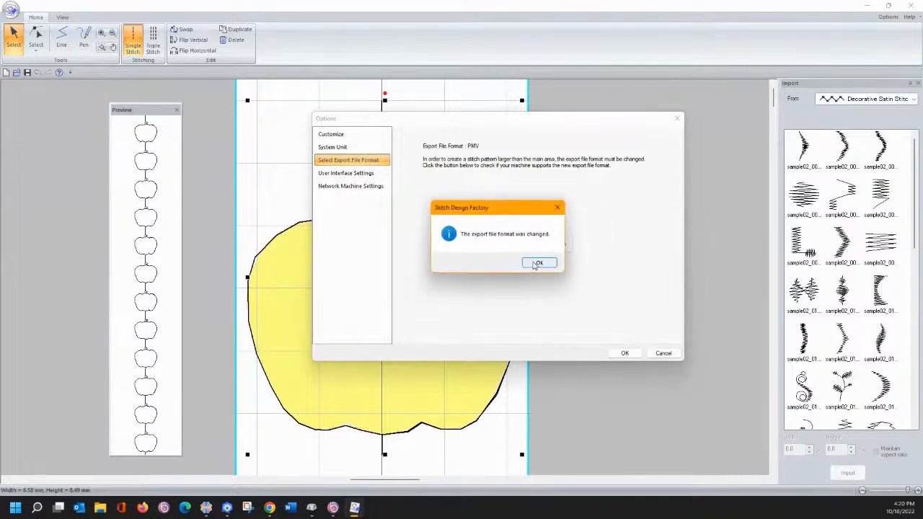
pyautogui.click(535, 263)
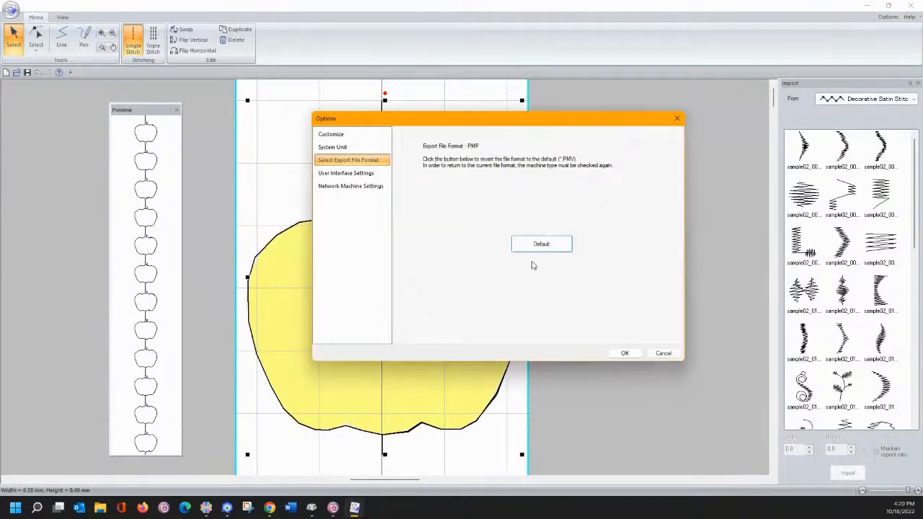
pyautogui.click(621, 352)
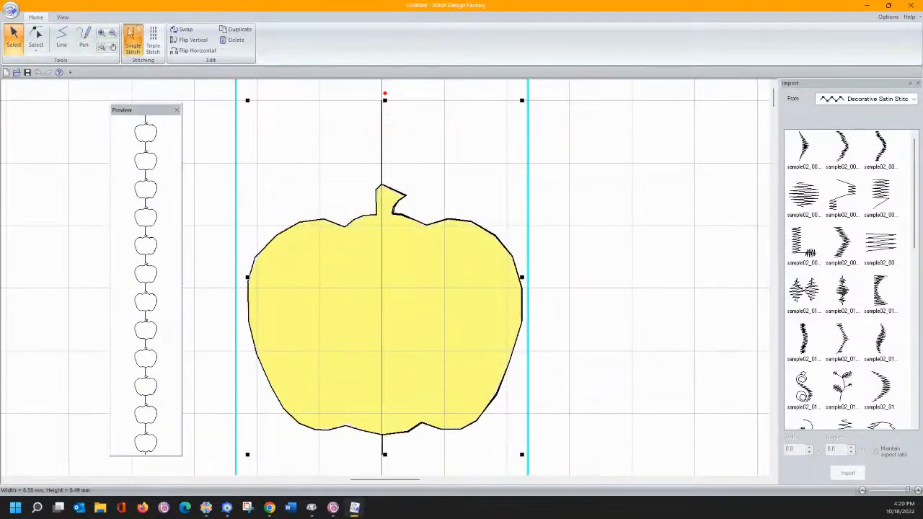
# - Zoom out on the canvas around the apple until the full page is visible
pyautogui.click(110, 34)
pyautogui.click(300, 189)
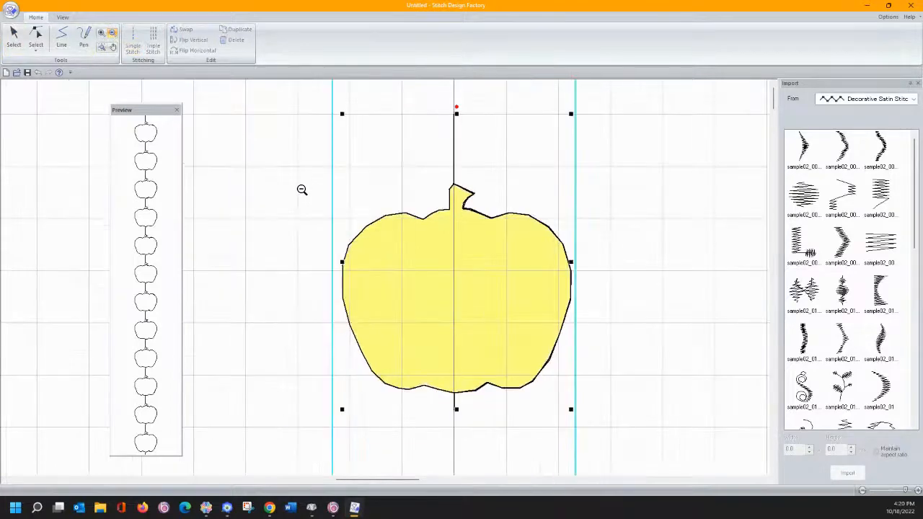
pyautogui.click(302, 190)
pyautogui.click(374, 227)
pyautogui.click(374, 227)
pyautogui.click(375, 226)
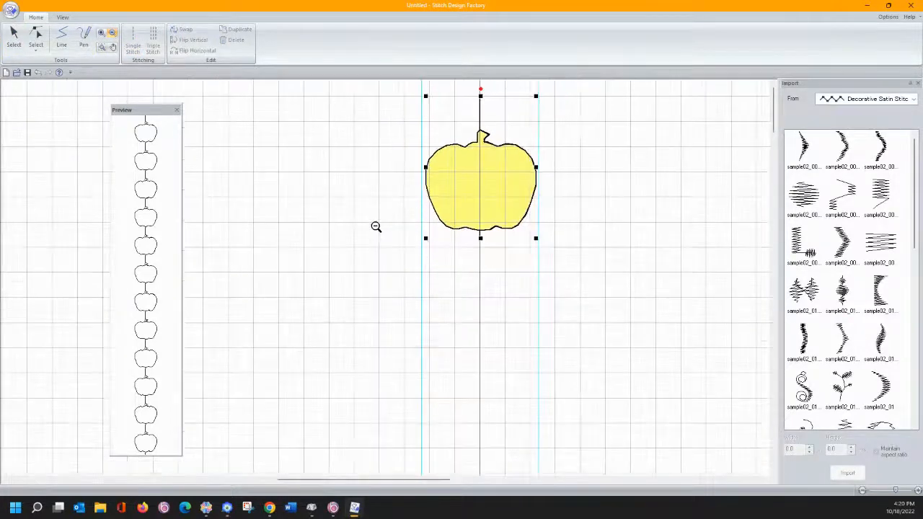
pyautogui.click(376, 226)
pyautogui.click(376, 225)
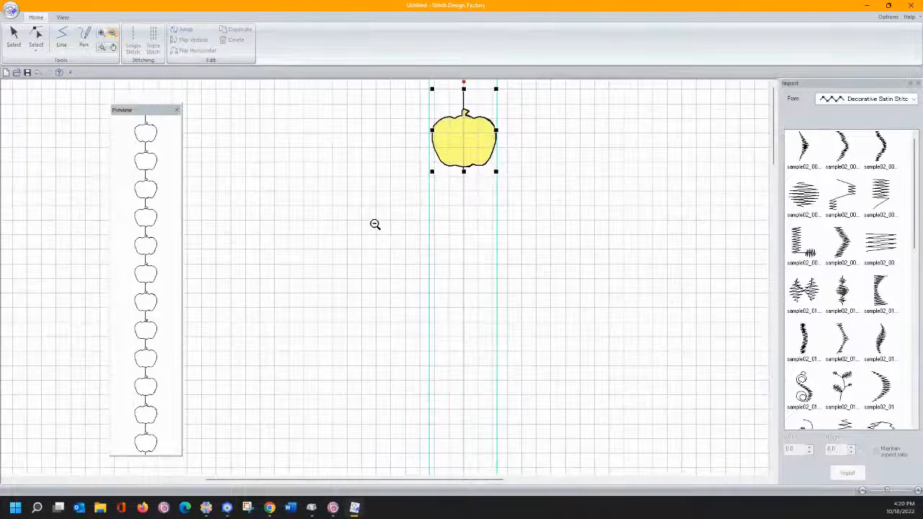
pyautogui.click(377, 224)
pyautogui.click(376, 224)
pyautogui.click(375, 221)
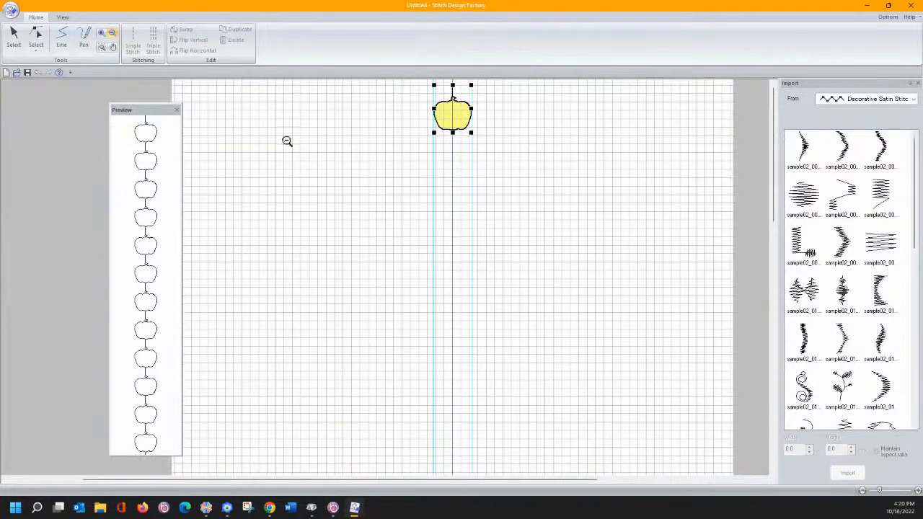
# - Close the Preview panel and enlarge the apple pattern to 98.78 × 69.00 mm
pyautogui.click(176, 111)
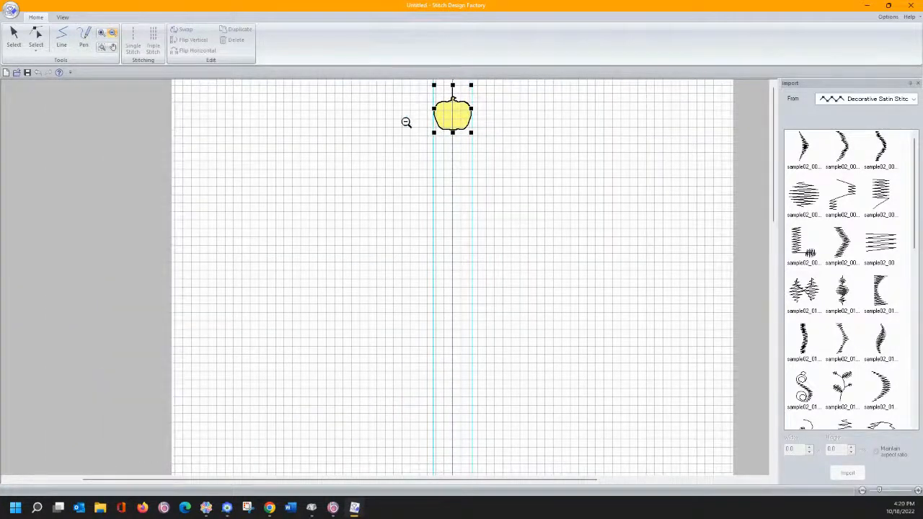
pyautogui.click(14, 36)
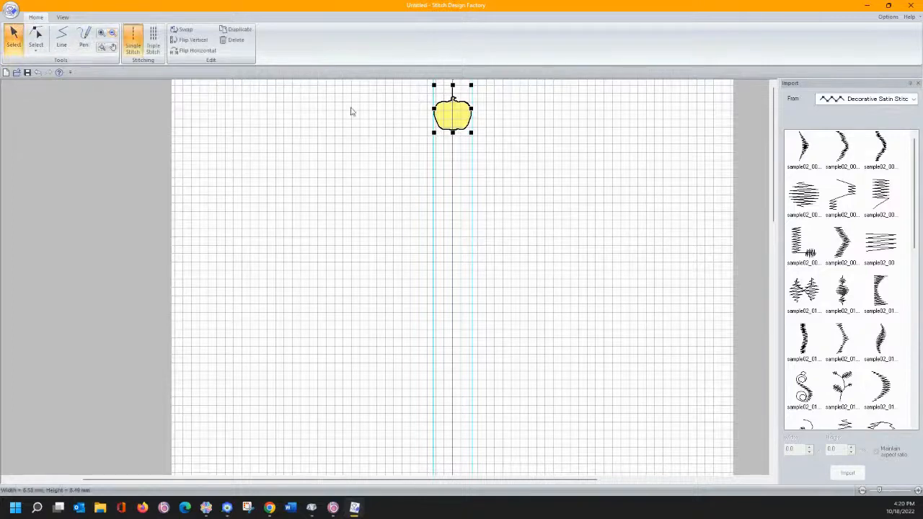
pyautogui.moveTo(433, 134); pyautogui.dragTo(58, 460)
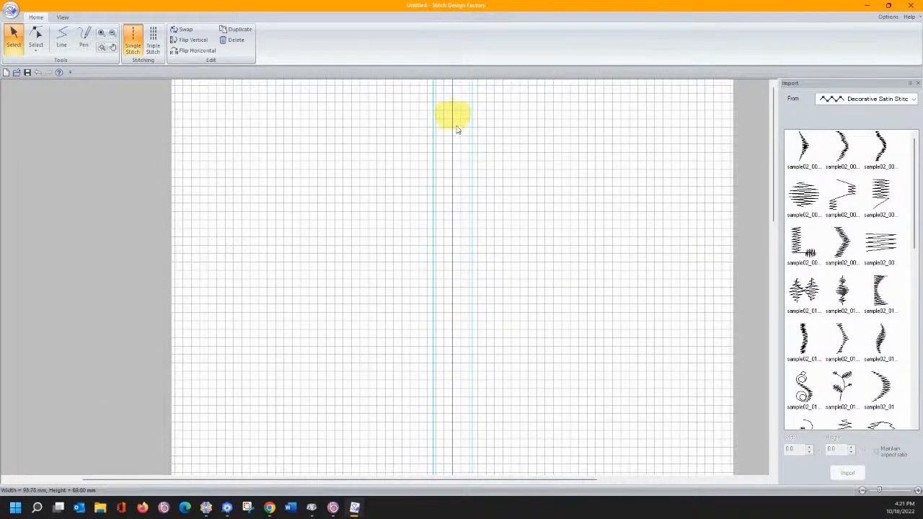
# - Reopen the Preview window from the View tab and move it to the far left
pyautogui.click(64, 18)
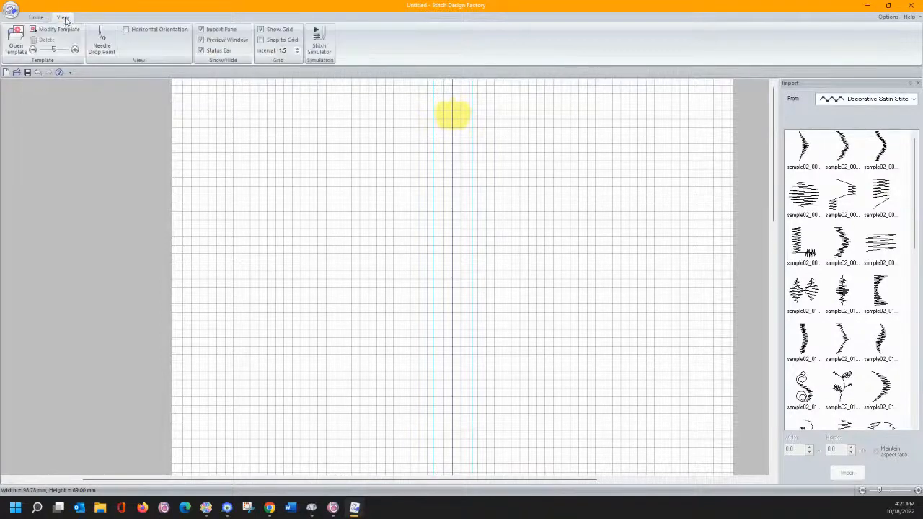
pyautogui.click(202, 40)
pyautogui.moveTo(147, 103); pyautogui.dragTo(98, 85)
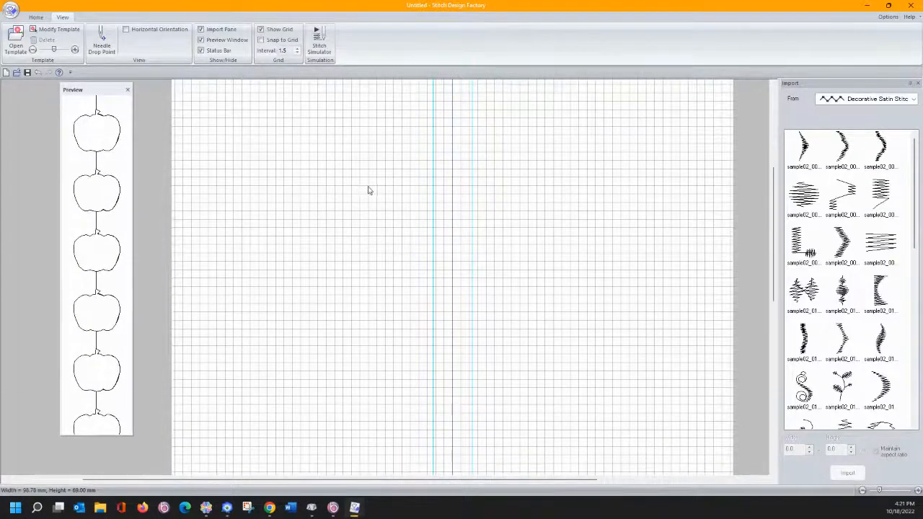
pyautogui.scroll(5, 372, 184)
pyautogui.scroll(-3, 368, 180)
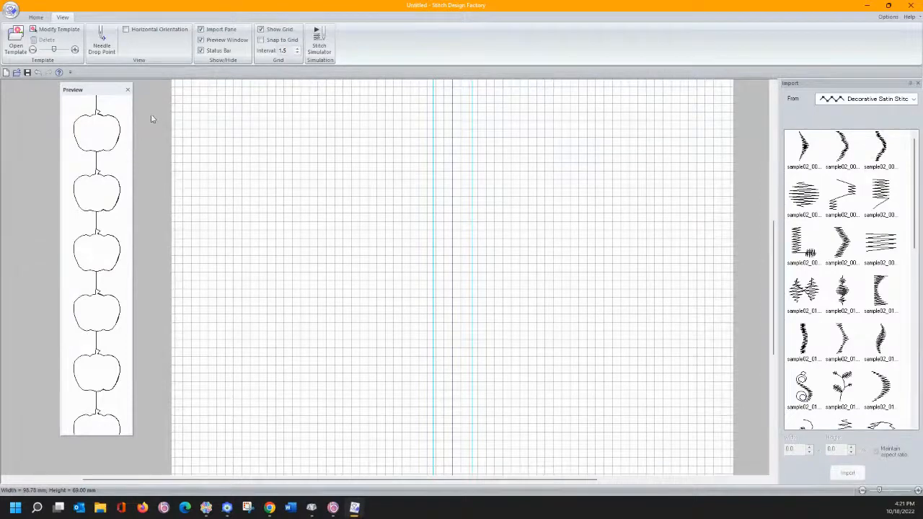
pyautogui.click(288, 172)
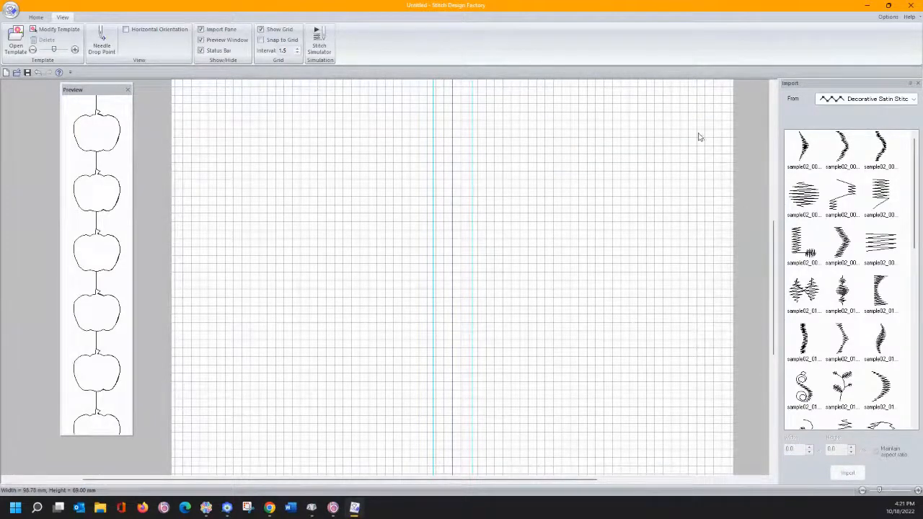
# - Toggle the status bar and horizontal page orientation off and back on
pyautogui.click(201, 50)
pyautogui.click(201, 50)
pyautogui.click(126, 30)
pyautogui.click(126, 29)
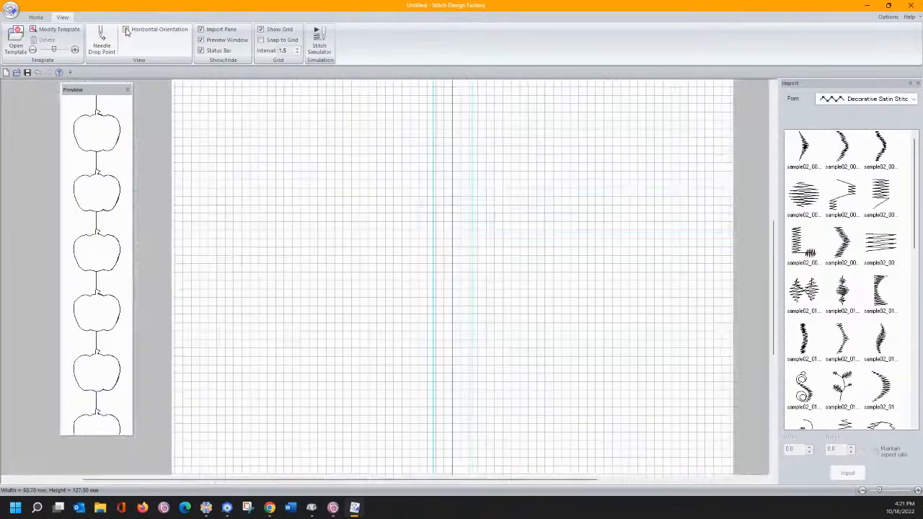
pyautogui.click(35, 17)
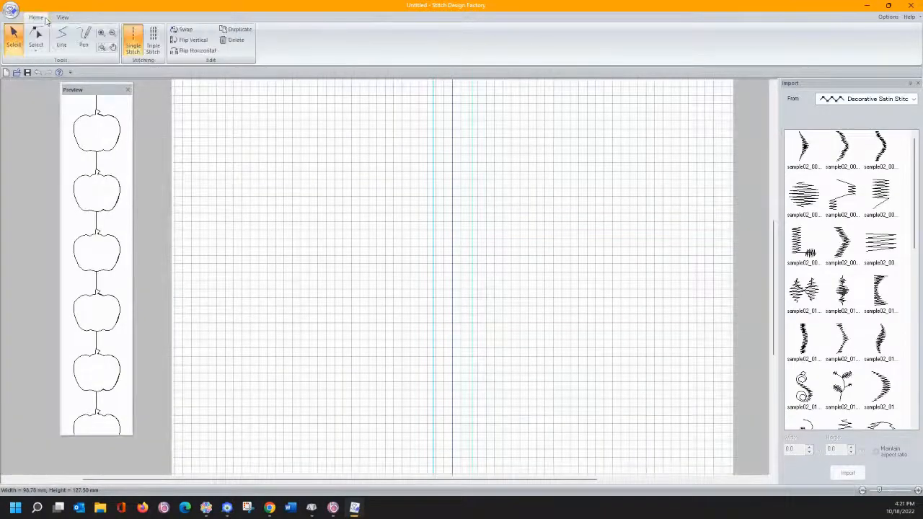
pyautogui.scroll(5, 426, 114)
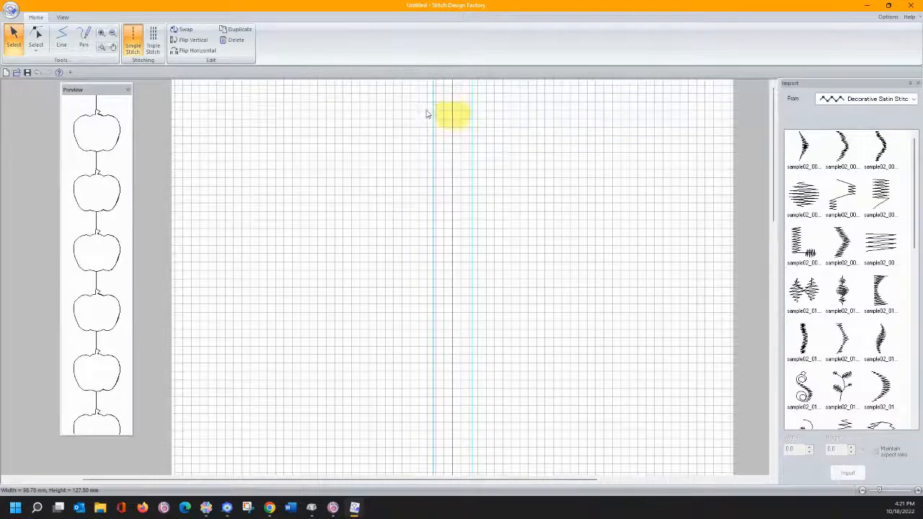
# - Show the design's needle drop points, then hide them again
pyautogui.click(63, 17)
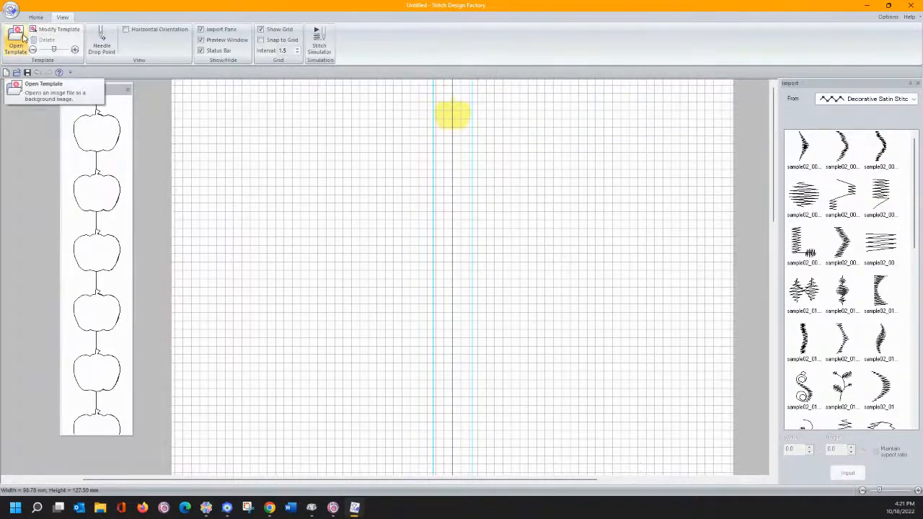
pyautogui.click(102, 39)
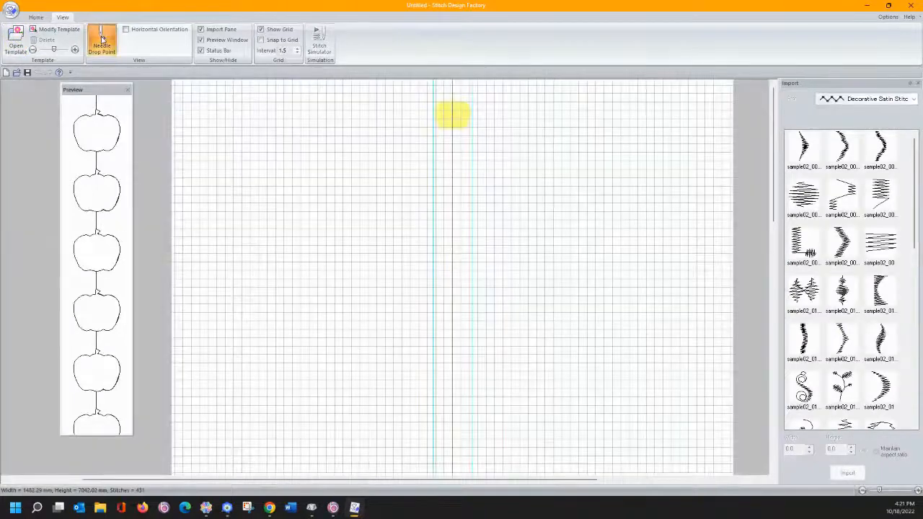
pyautogui.click(102, 39)
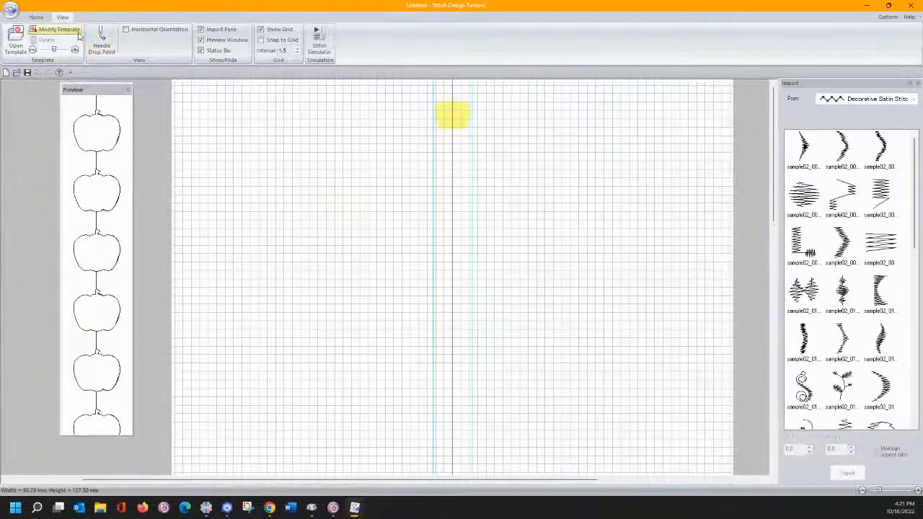
# - Close the frozen BES4 lettering window and drag the fresh BES4 window fully onscreen
pyautogui.click(36, 17)
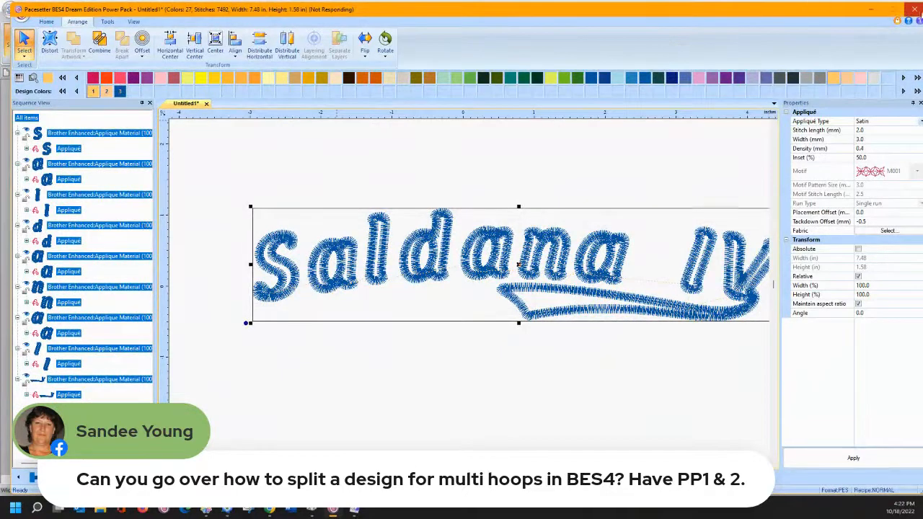
pyautogui.click(914, 9)
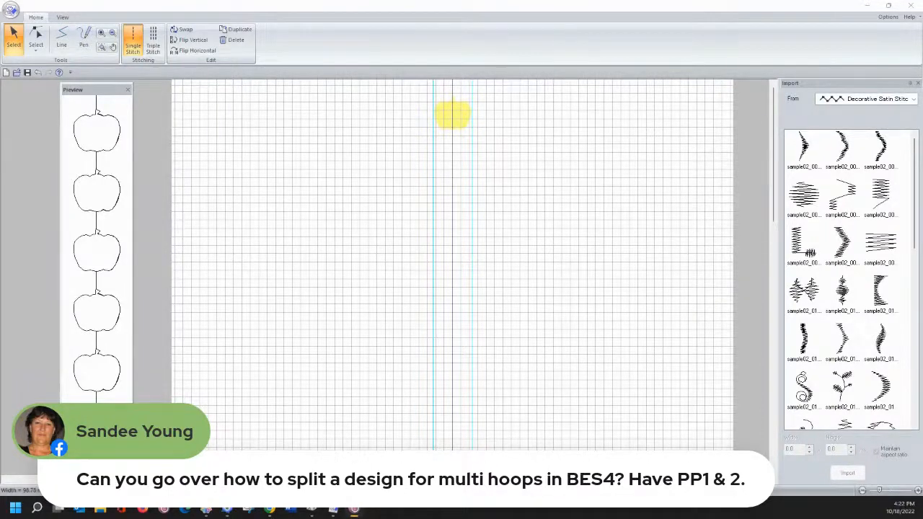
pyautogui.moveTo(0, 56); pyautogui.dragTo(482, 19)
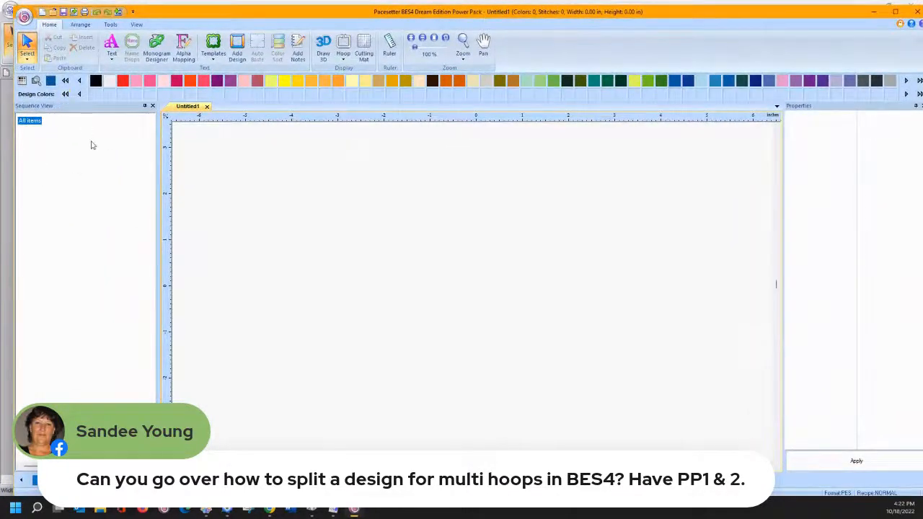
# - Start Normal text and set the hoop to the 360mm X 360mm Jumbo Frame, skipping the design library
pyautogui.click(112, 58)
pyautogui.click(119, 84)
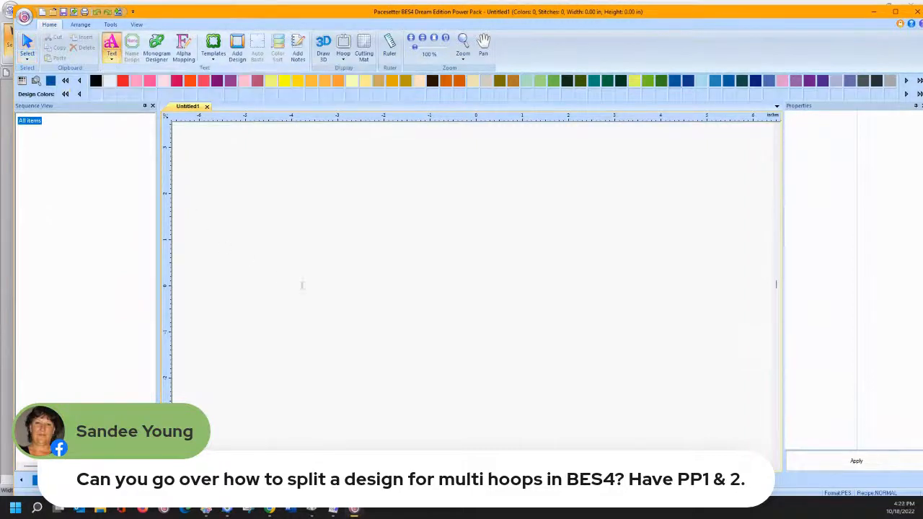
pyautogui.click(343, 57)
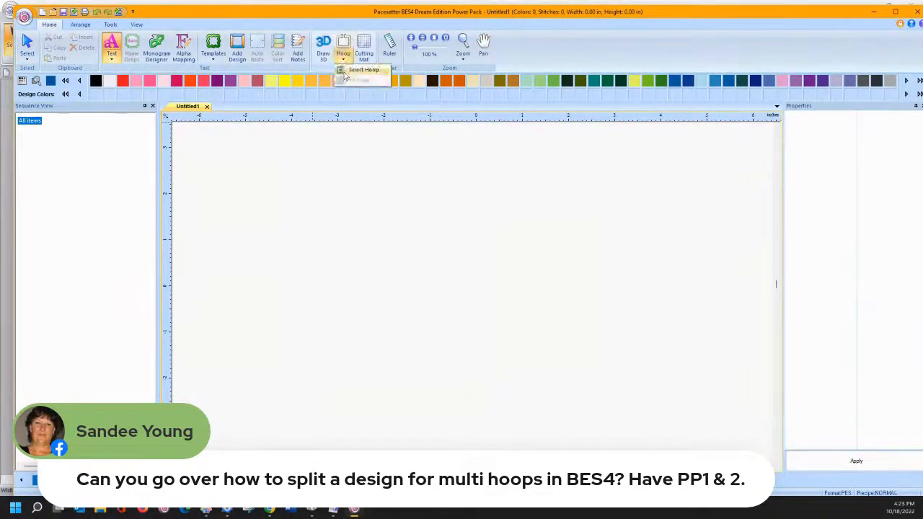
pyautogui.click(346, 70)
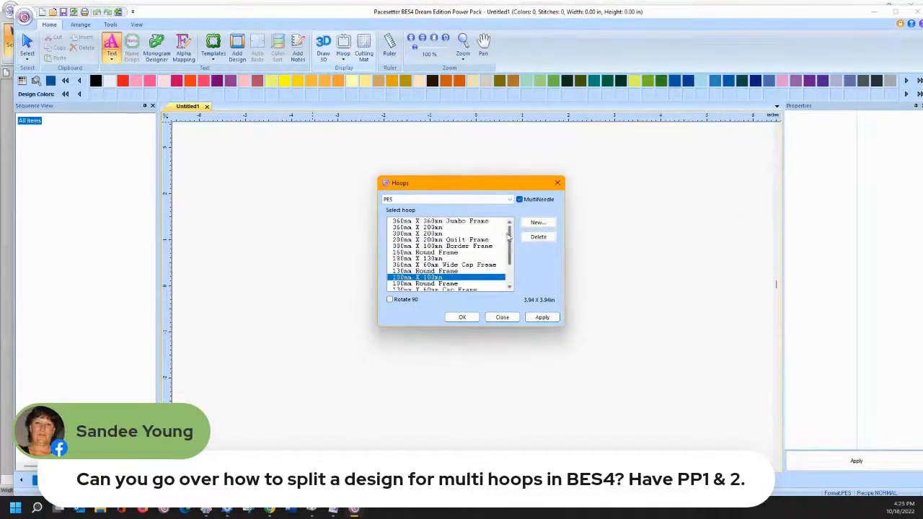
pyautogui.scroll(2, 511, 245)
pyautogui.click(465, 224)
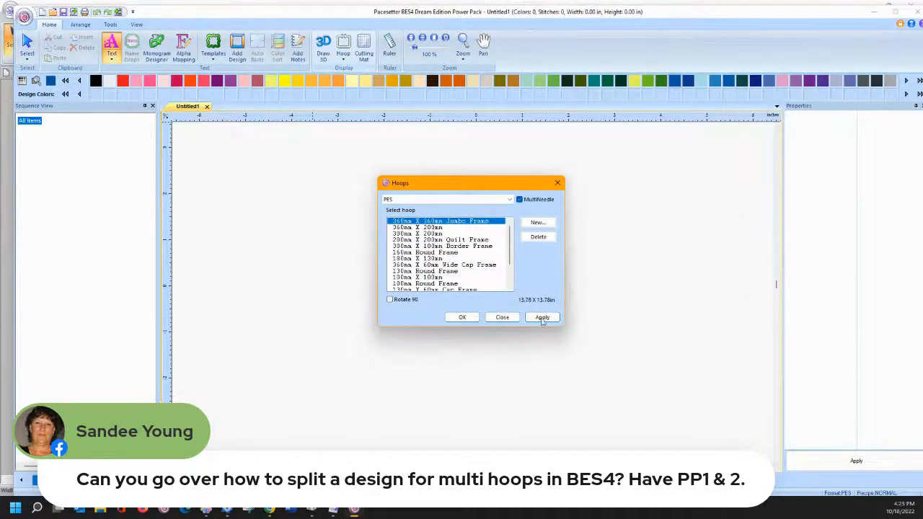
pyautogui.click(542, 317)
pyautogui.click(465, 318)
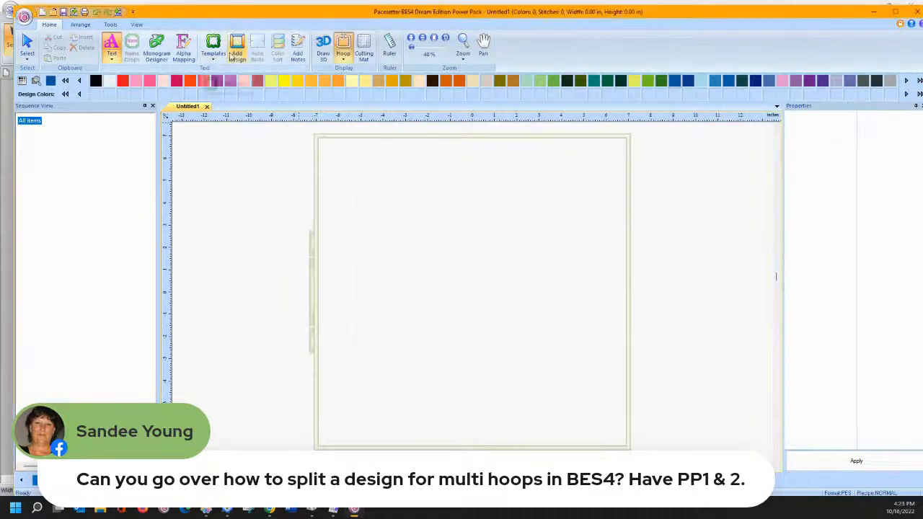
pyautogui.click(238, 55)
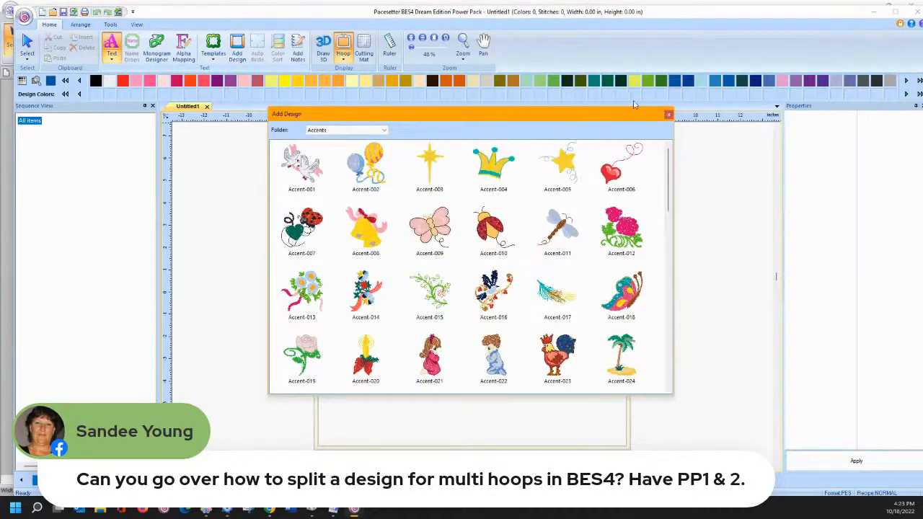
pyautogui.click(668, 116)
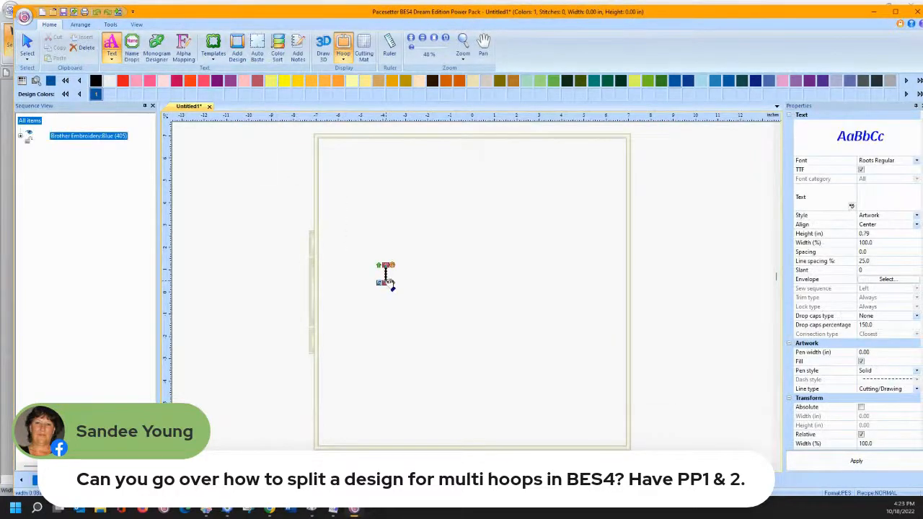
# - Enter the text HI and generate the lettering
pyautogui.write('He')
pyautogui.press('BackSpace')
pyautogui.write('I')
pyautogui.press('BackSpace')
pyautogui.click(822, 465)
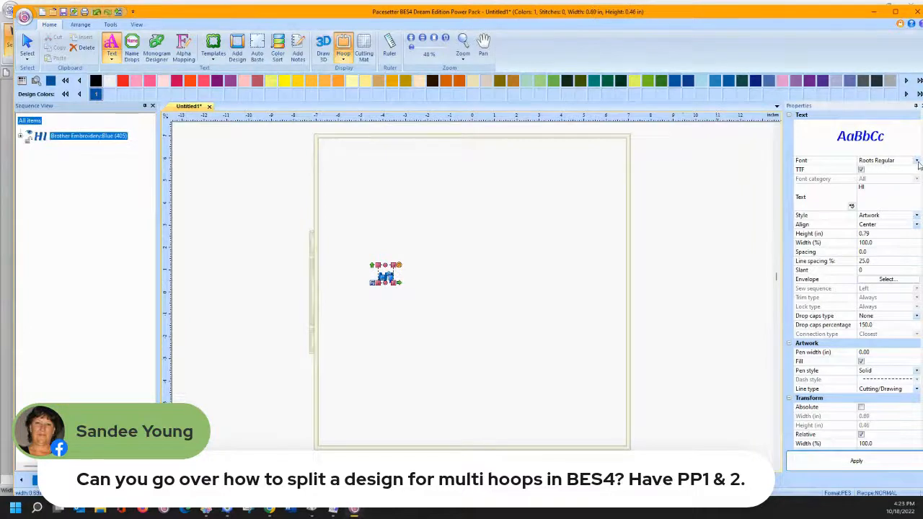
# - Switch from TrueType to the 2CI Wild West embroidery font and regenerate HI
pyautogui.click(917, 161)
pyautogui.click(917, 162)
pyautogui.click(861, 170)
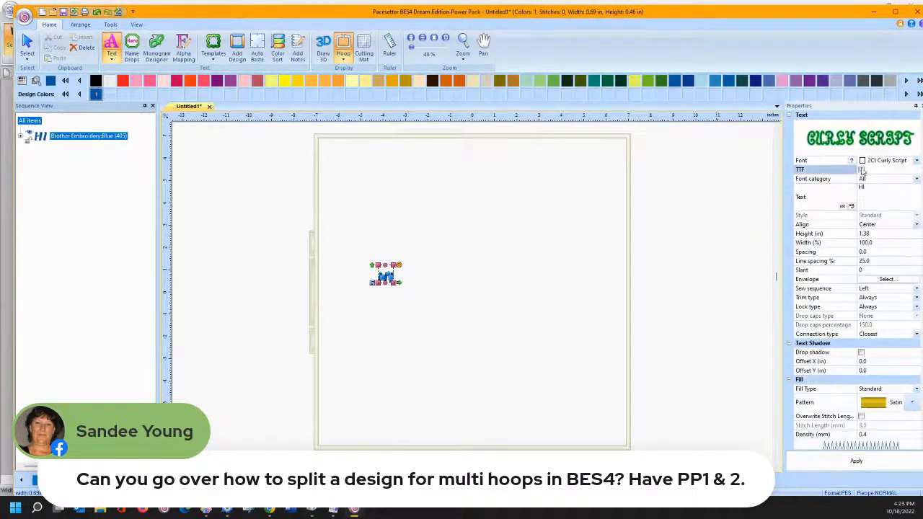
pyautogui.click(917, 162)
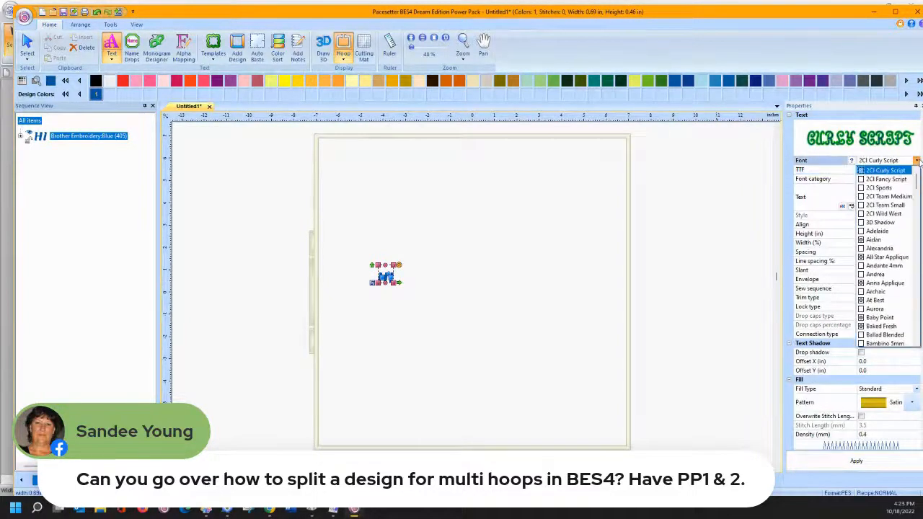
pyautogui.click(883, 213)
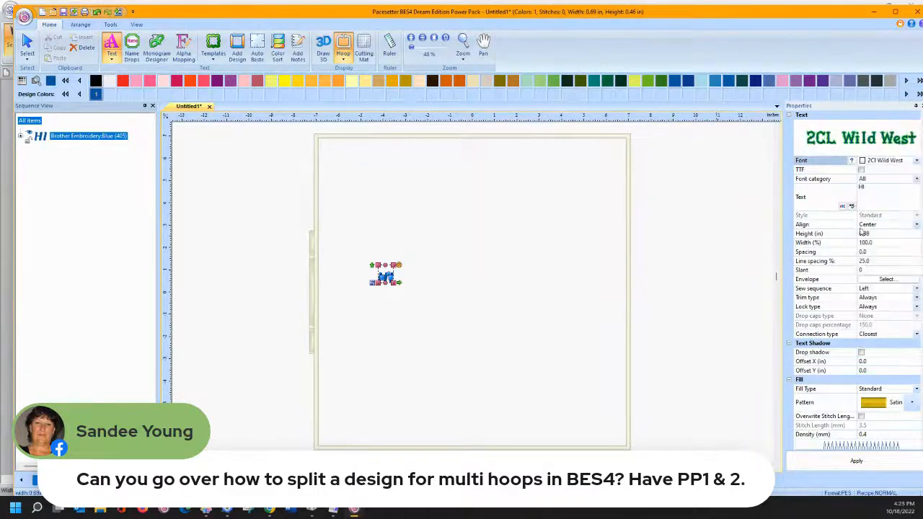
pyautogui.click(829, 465)
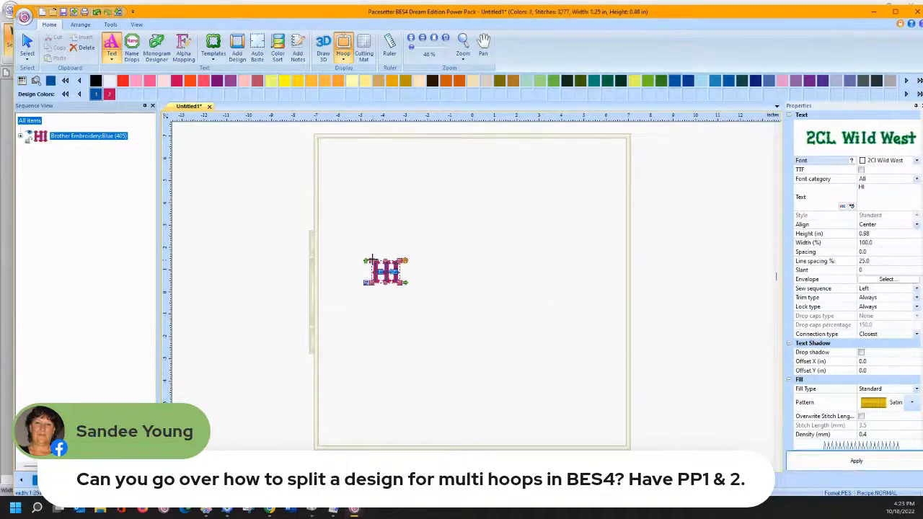
# - Enlarge the HI lettering to about 10 inches wide, dismissing the stitch-length warning
pyautogui.moveTo(364, 261); pyautogui.dragTo(364, 173)
pyautogui.moveTo(360, 131); pyautogui.dragTo(343, 103)
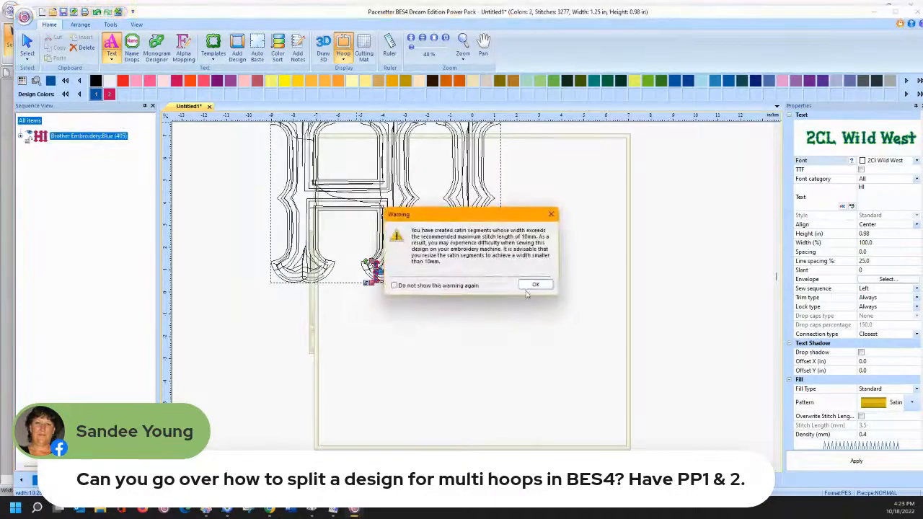
pyautogui.click(533, 285)
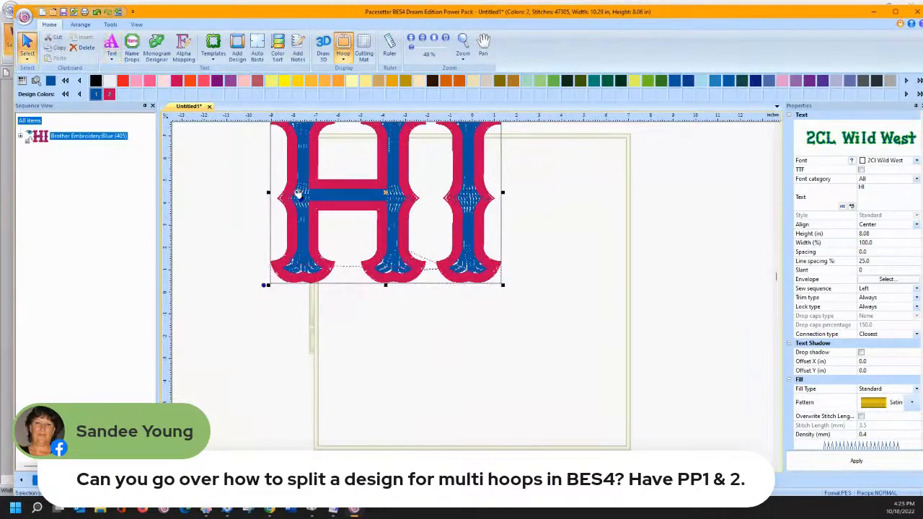
# - Move HI into the hoop and resize it, dismissing the stitch-length warnings
pyautogui.moveTo(298, 193); pyautogui.dragTo(393, 294)
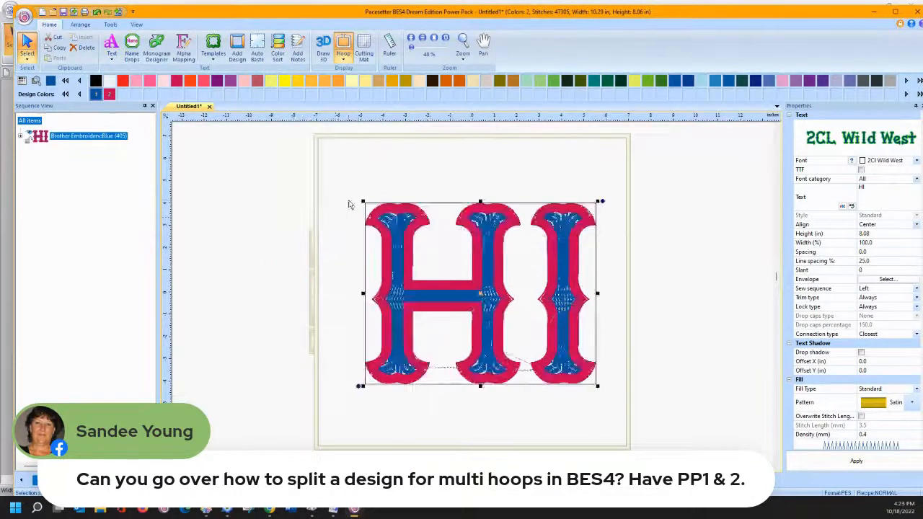
pyautogui.moveTo(361, 200); pyautogui.dragTo(259, 118)
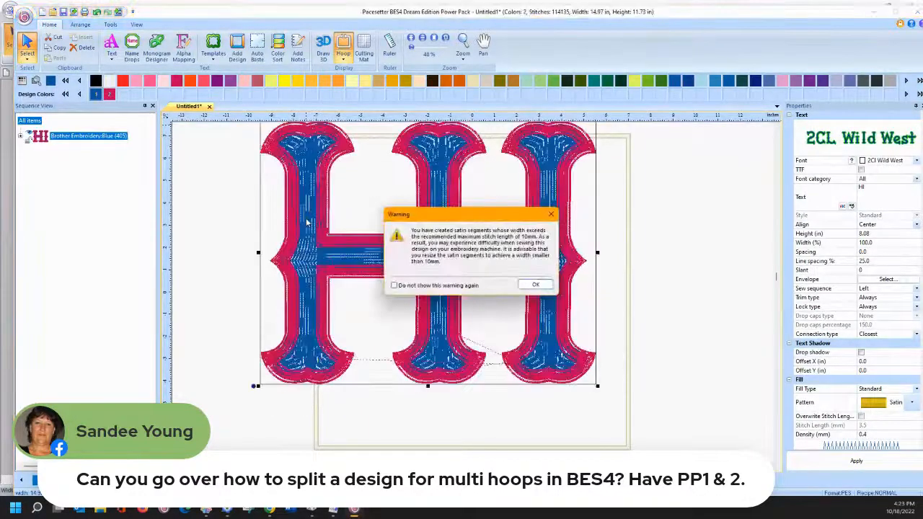
pyautogui.click(527, 286)
pyautogui.moveTo(450, 259); pyautogui.dragTo(496, 289)
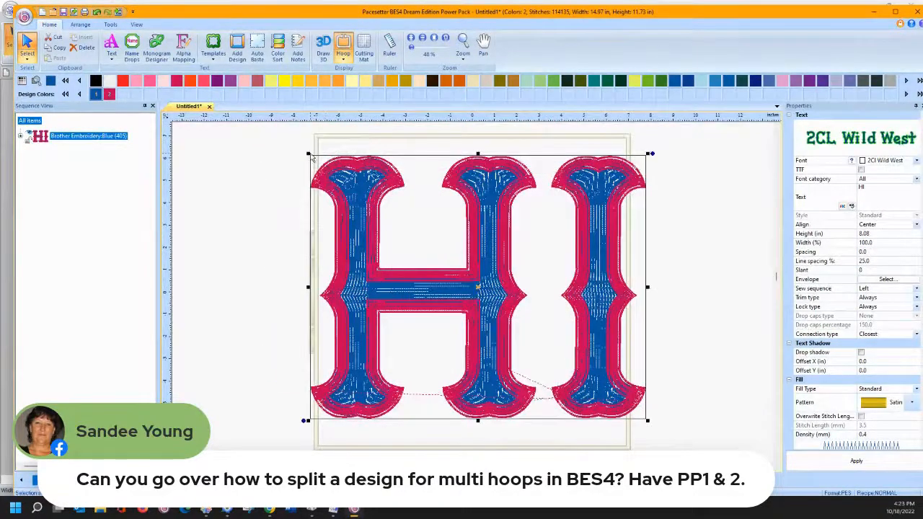
pyautogui.moveTo(308, 154); pyautogui.dragTo(340, 179)
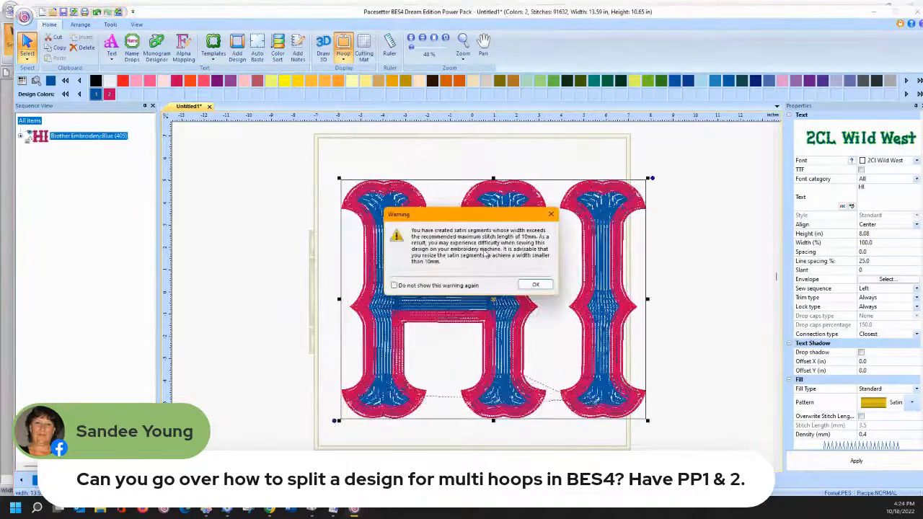
pyautogui.click(538, 286)
# - Nudge HI up-left, shrink it slightly to 13.32 × 10.44 in, and check the hoop fit
pyautogui.moveTo(514, 275); pyautogui.dragTo(490, 265)
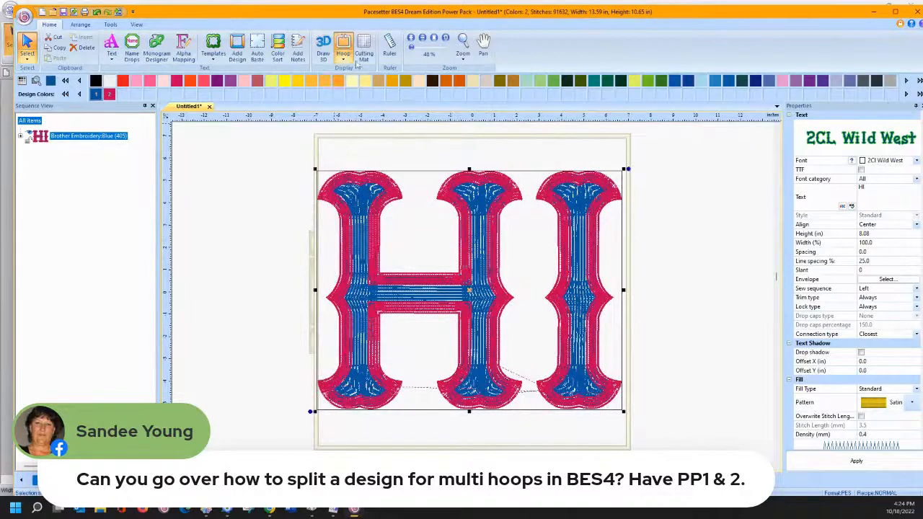
pyautogui.click(343, 48)
pyautogui.click(343, 47)
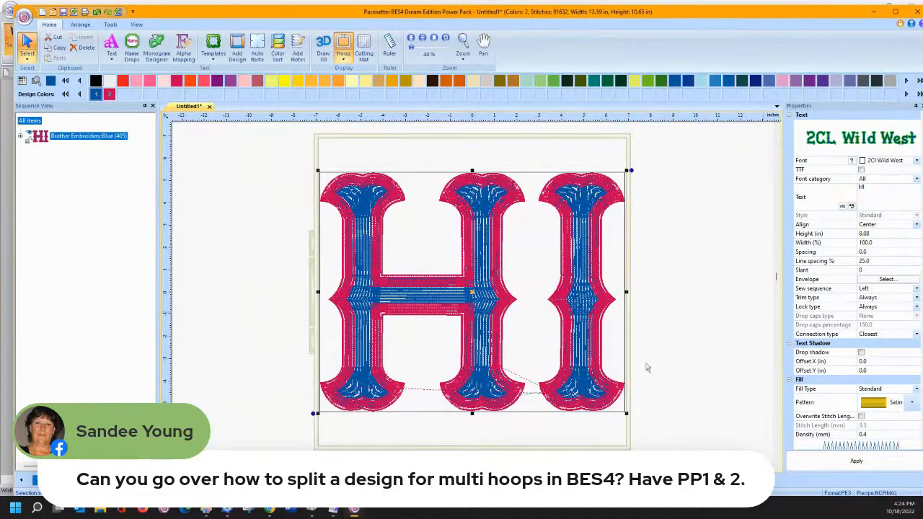
pyautogui.moveTo(626, 414); pyautogui.dragTo(619, 408)
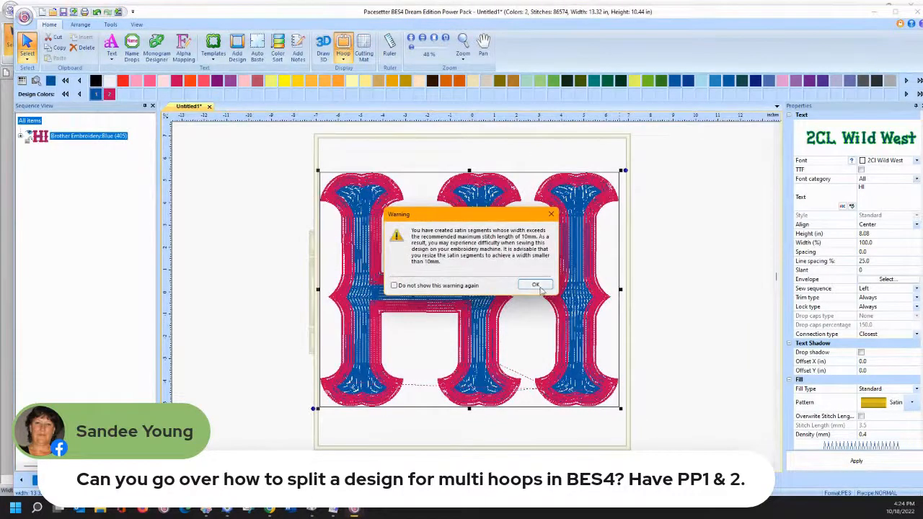
pyautogui.click(535, 285)
pyautogui.click(343, 45)
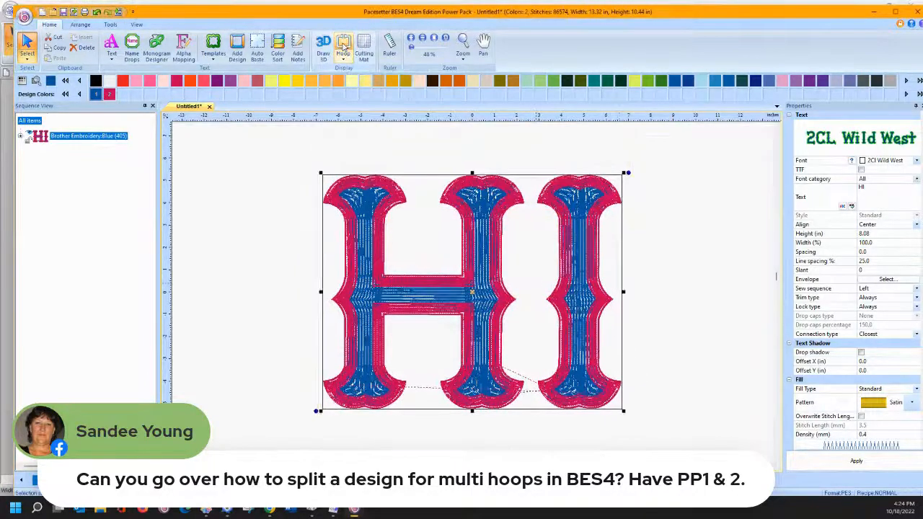
# - With the hoop shown again, apply the Snake Skin fill pattern to the HI lettering
pyautogui.click(344, 45)
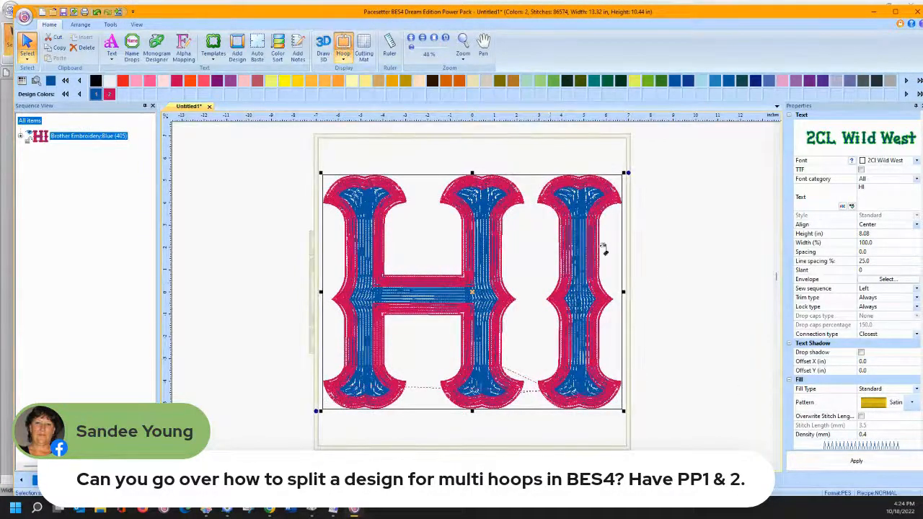
pyautogui.click(911, 405)
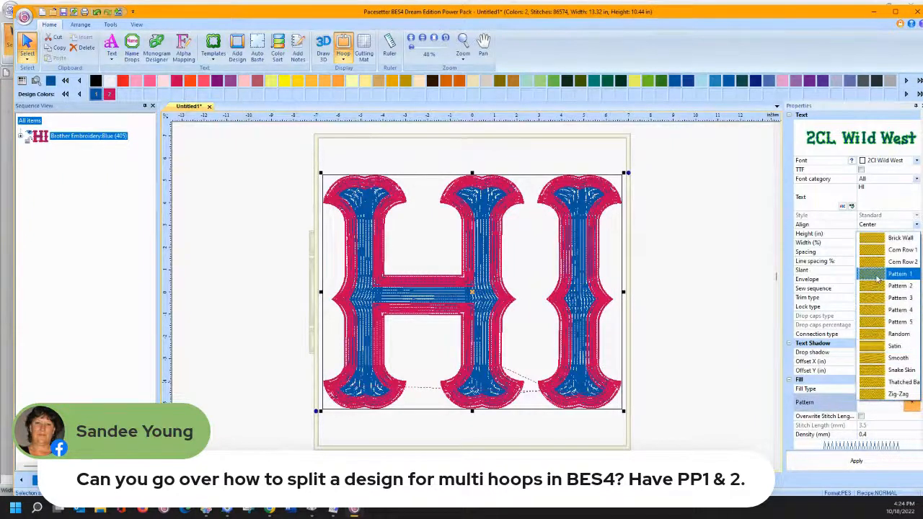
pyautogui.click(666, 271)
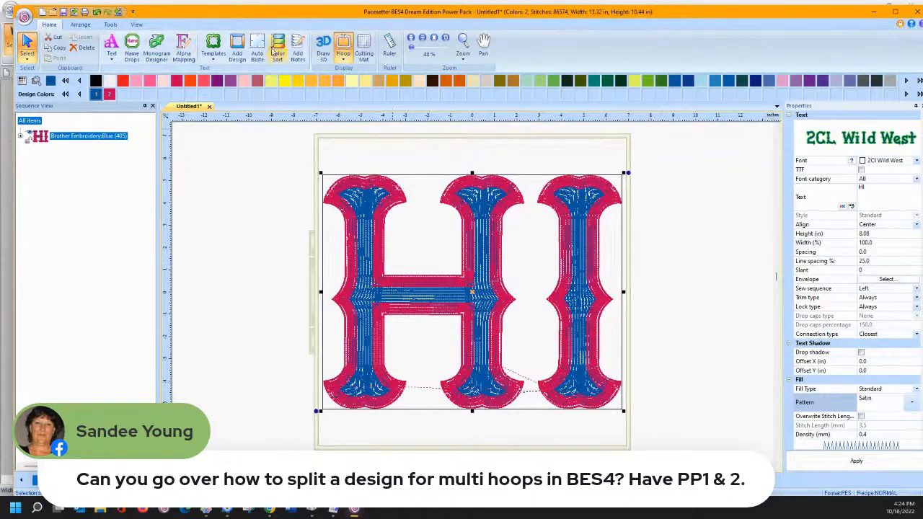
pyautogui.click(322, 48)
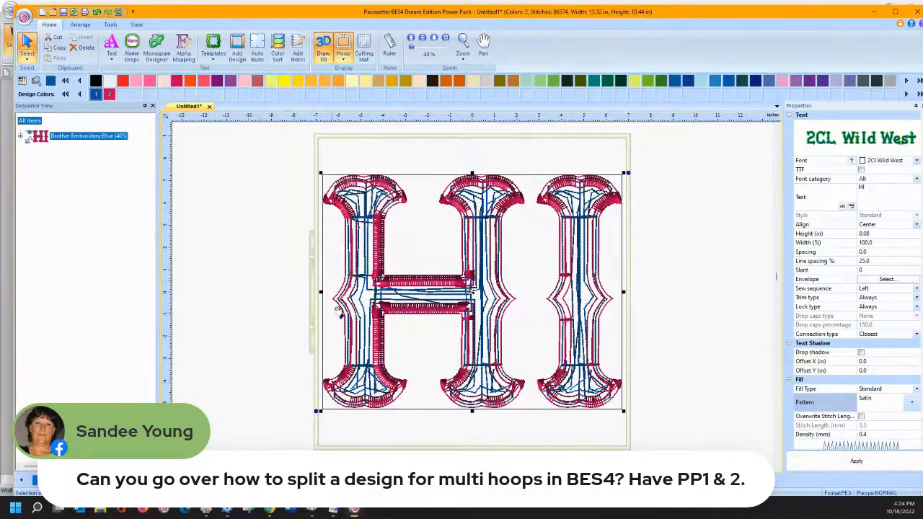
pyautogui.click(913, 404)
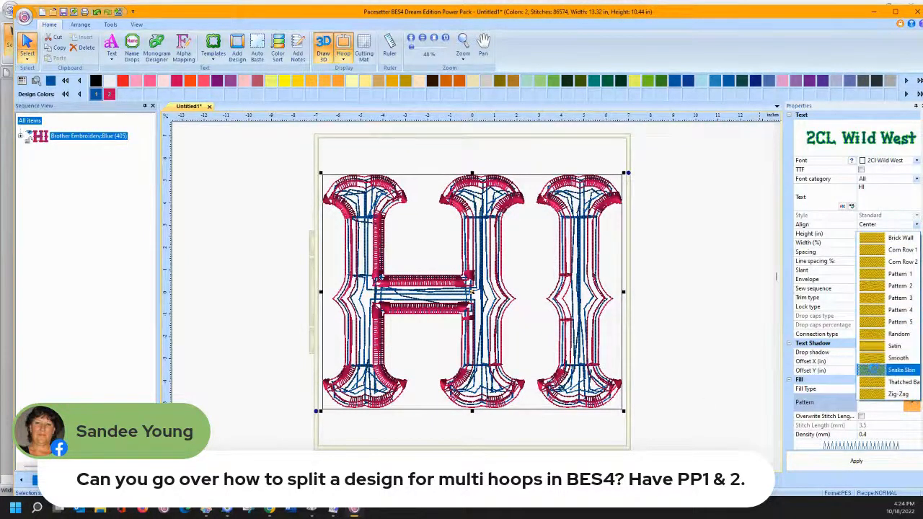
pyautogui.click(873, 369)
pyautogui.click(856, 461)
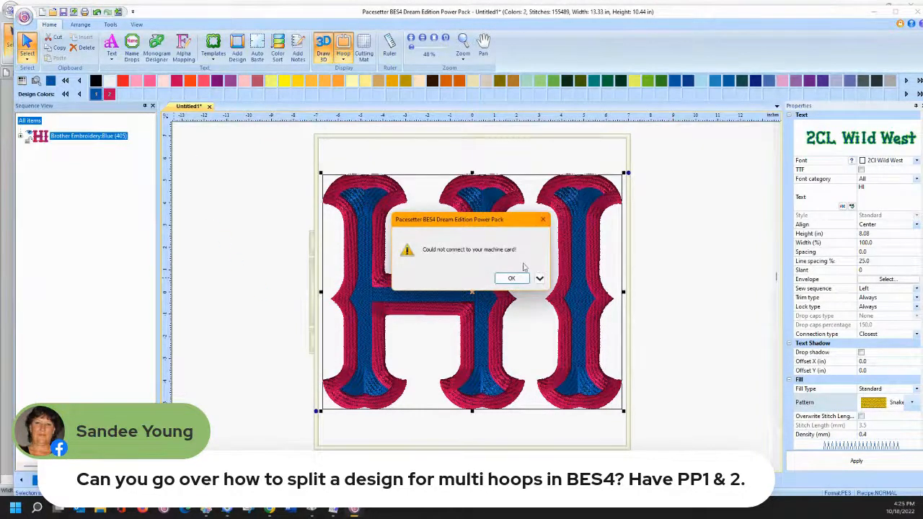
# - Set Send to Machine's file type to Brother/Baby Lock Auto Split (PES v9), dismissing the card errors
pyautogui.click(545, 219)
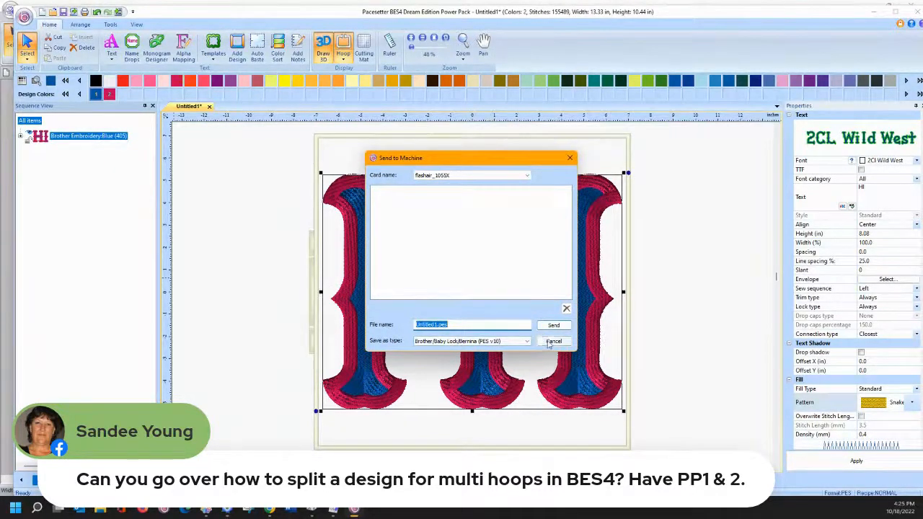
pyautogui.click(513, 342)
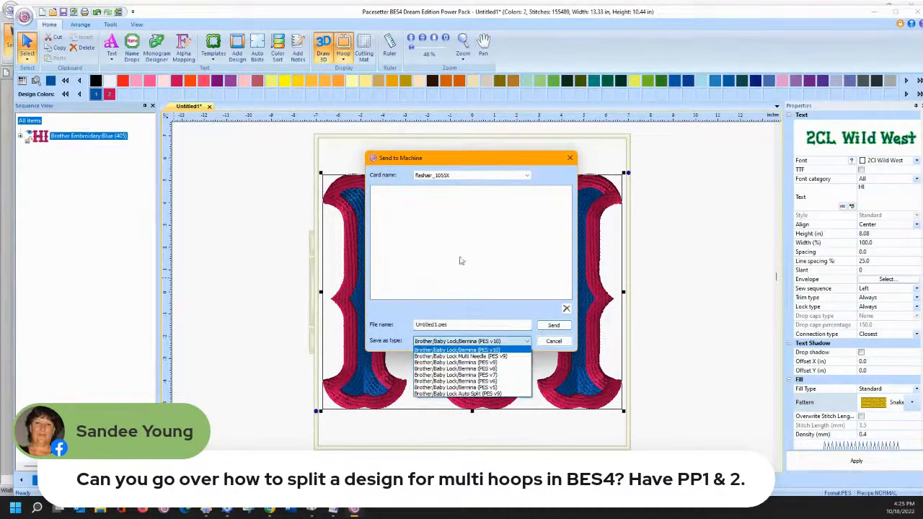
pyautogui.click(459, 395)
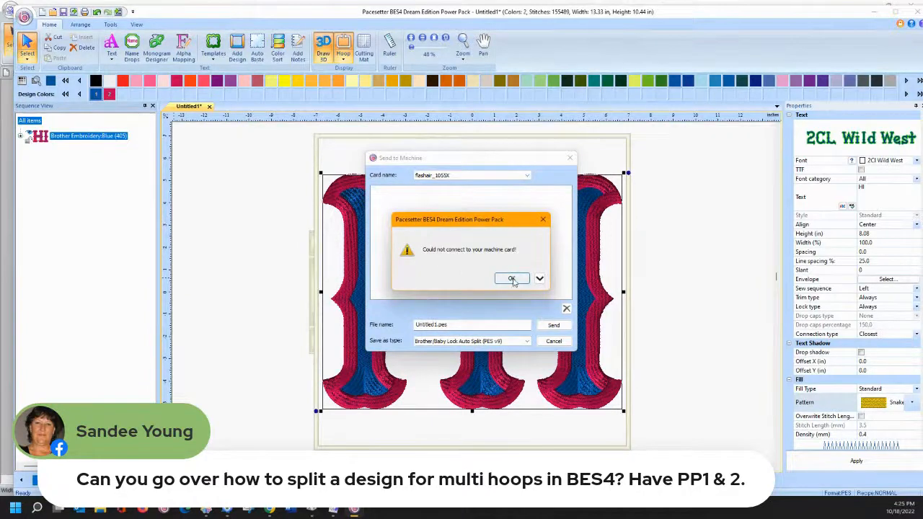
pyautogui.click(512, 279)
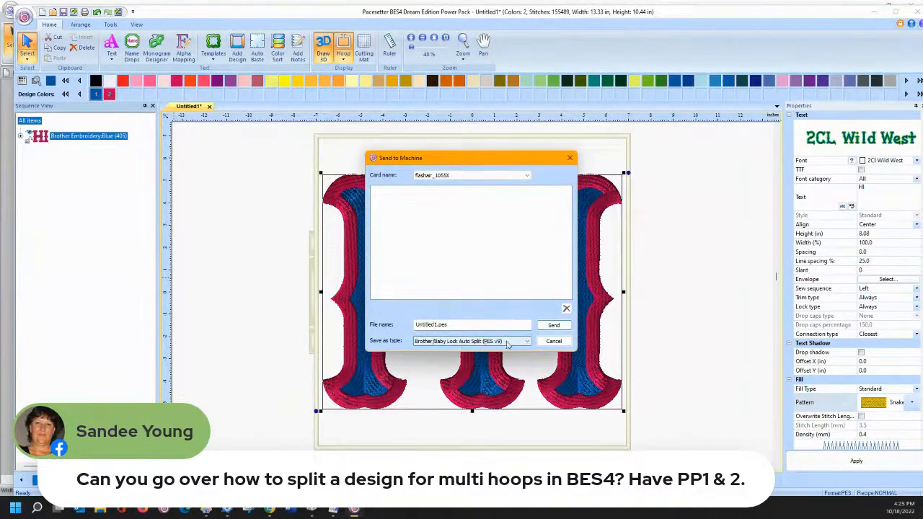
pyautogui.click(570, 158)
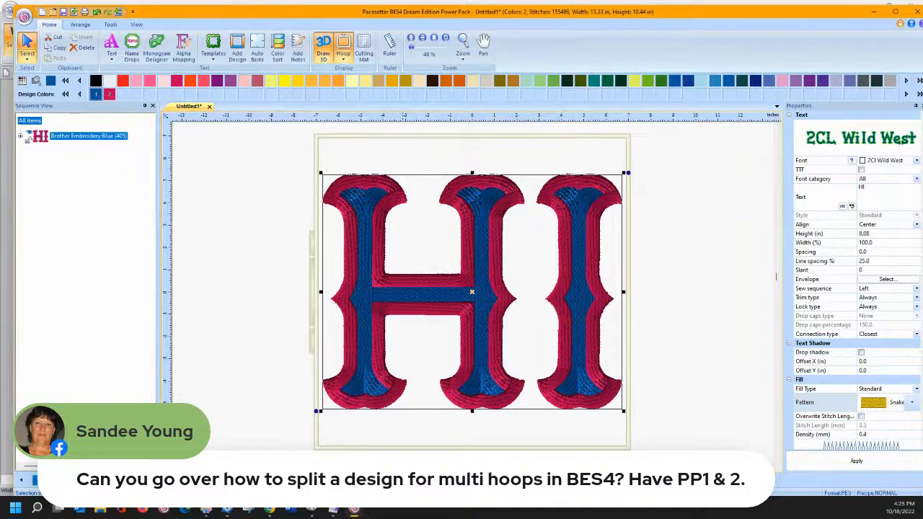
pyautogui.click(26, 18)
pyautogui.moveTo(37, 149)
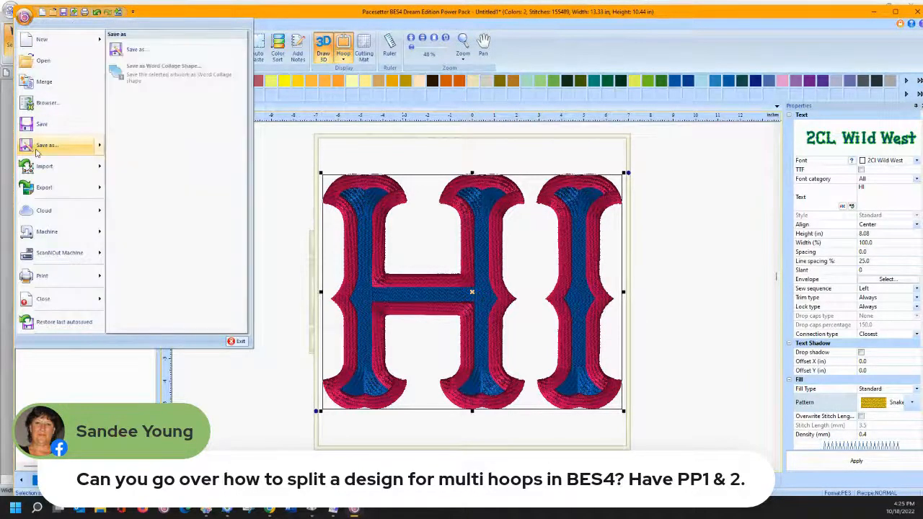
pyautogui.click(177, 49)
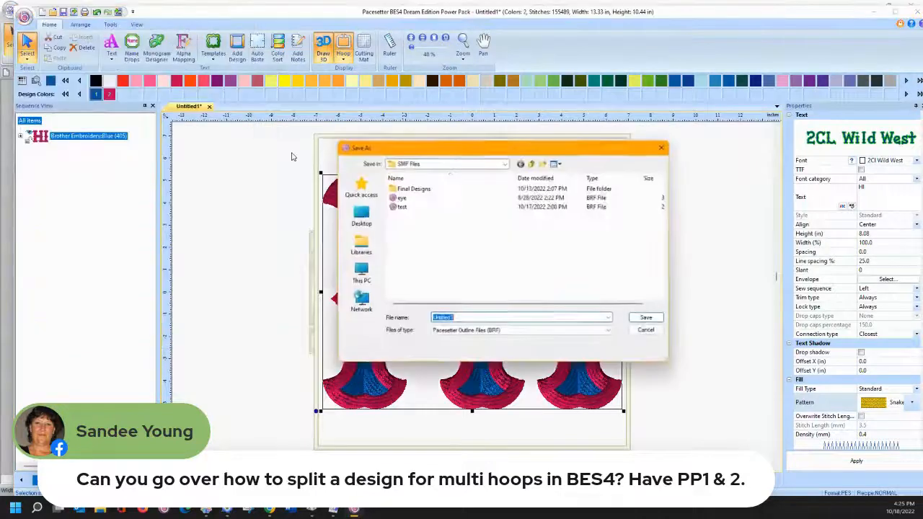
pyautogui.click(491, 331)
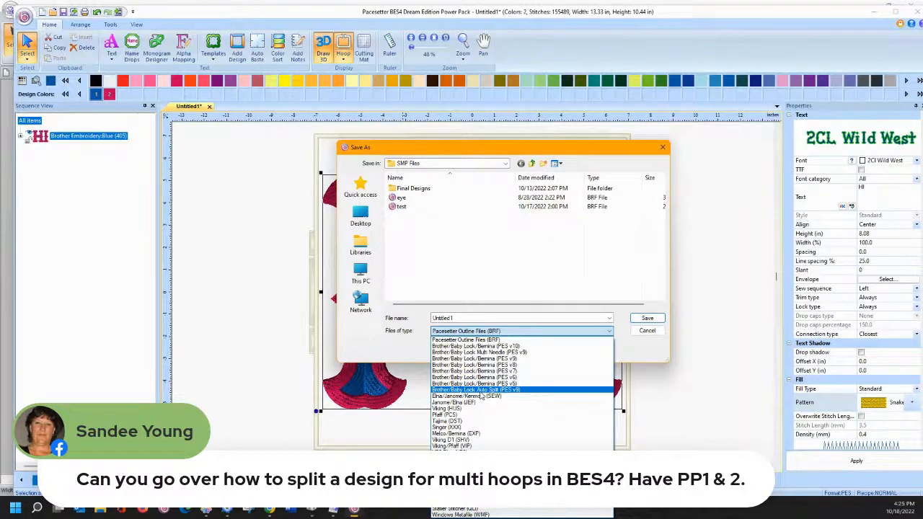
pyautogui.click(480, 390)
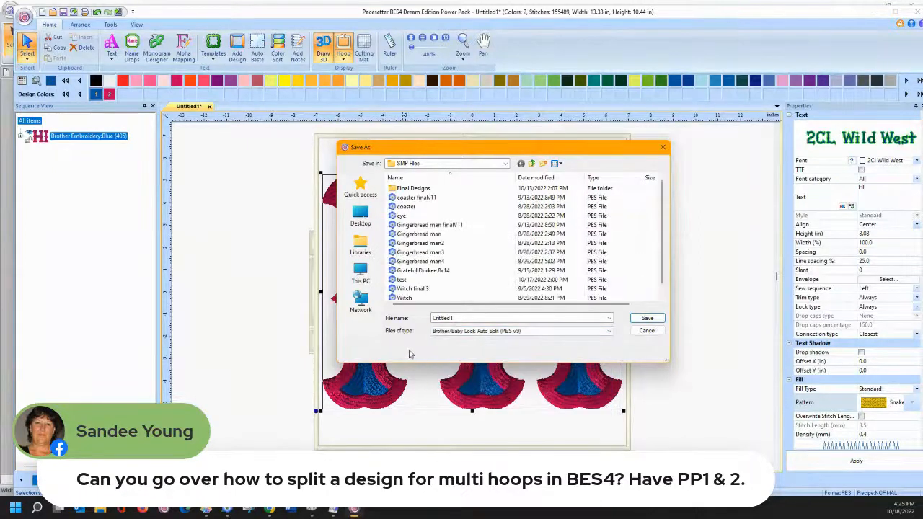
pyautogui.click(647, 331)
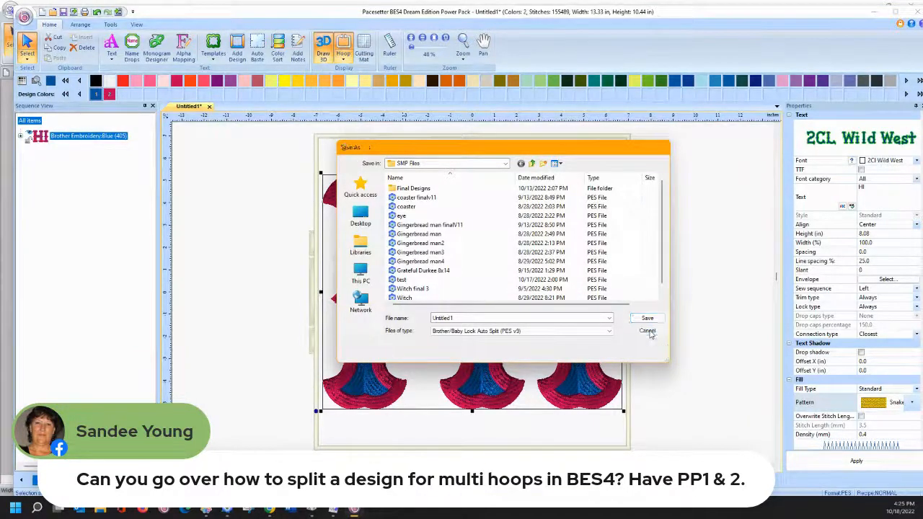